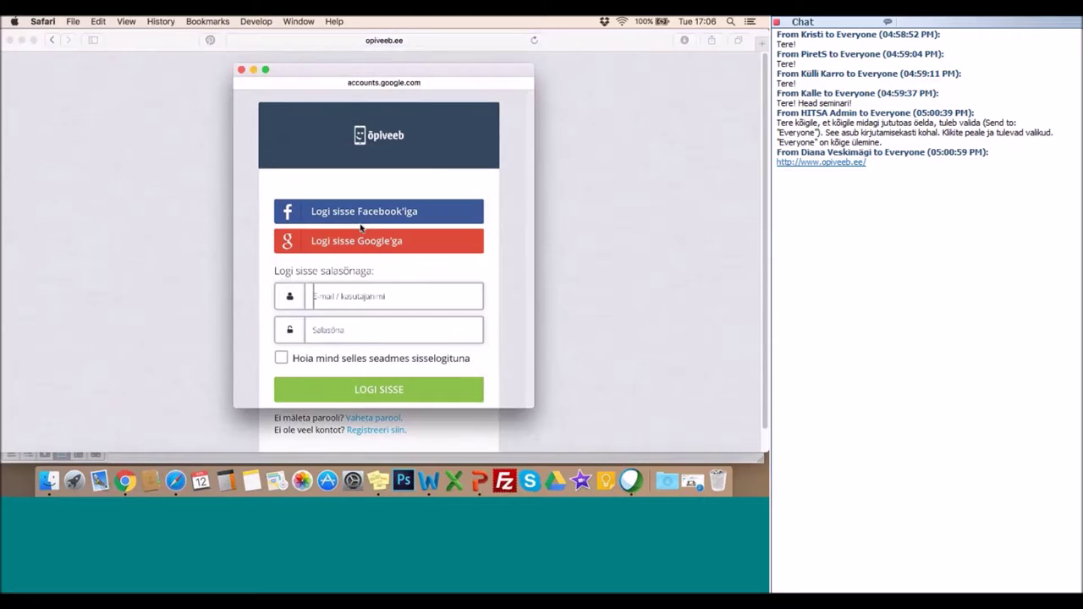
Finish signing in with the Google account and review the subjects and school stages selected in the user's profile.
left_click(386, 182)
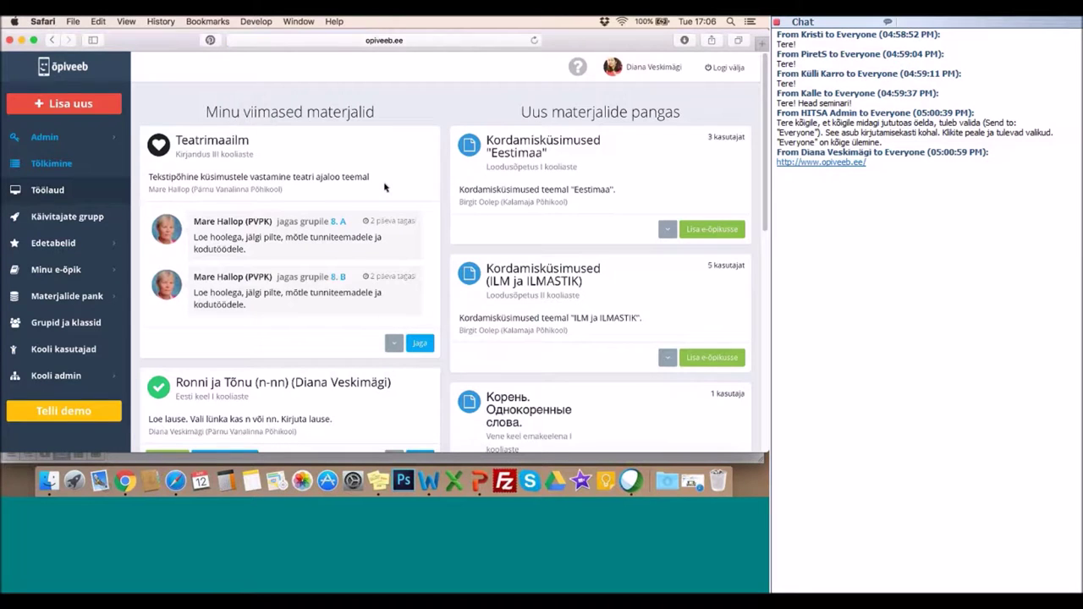
left_click(647, 74)
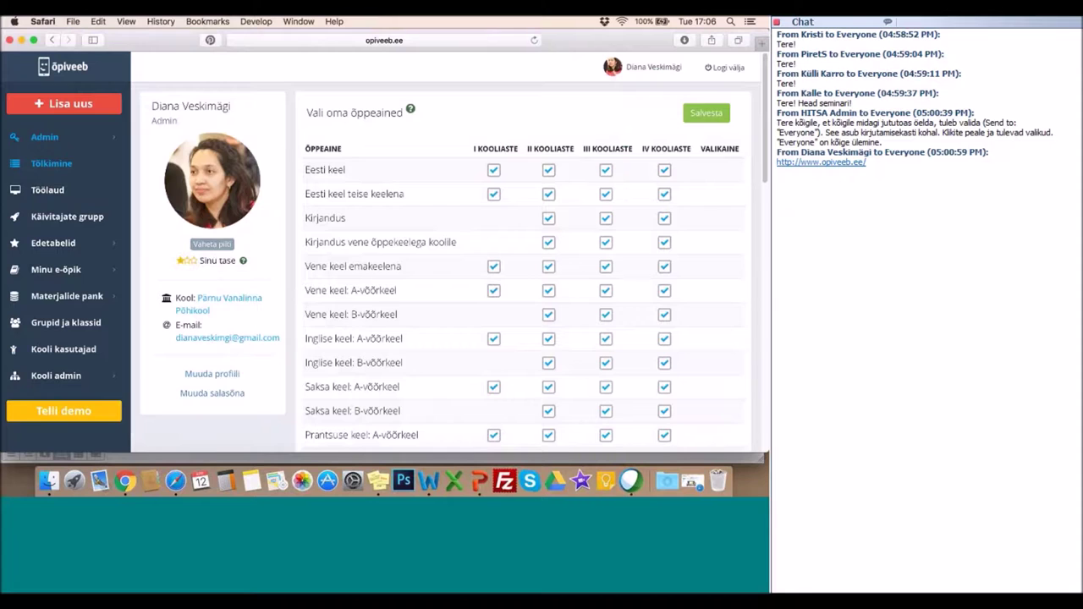
scroll(409, 336, "down", 5)
scroll(409, 336, "down", 3)
scroll(410, 336, "up", 10)
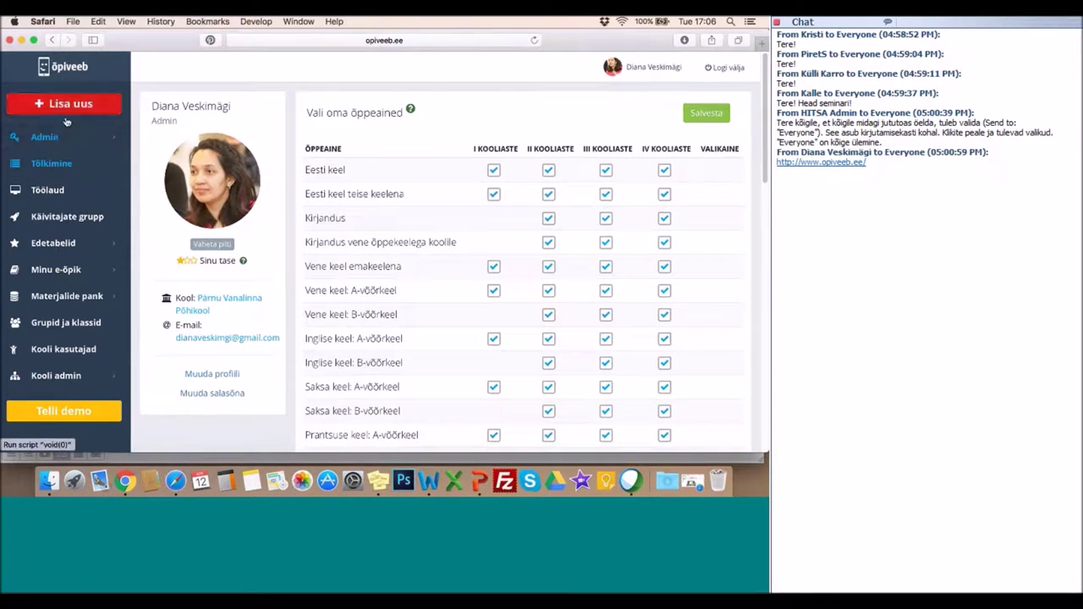
Return to the Töölaud dashboard and open all materials (Kõik materjalid) of Minu e-õpik.
left_click(52, 192)
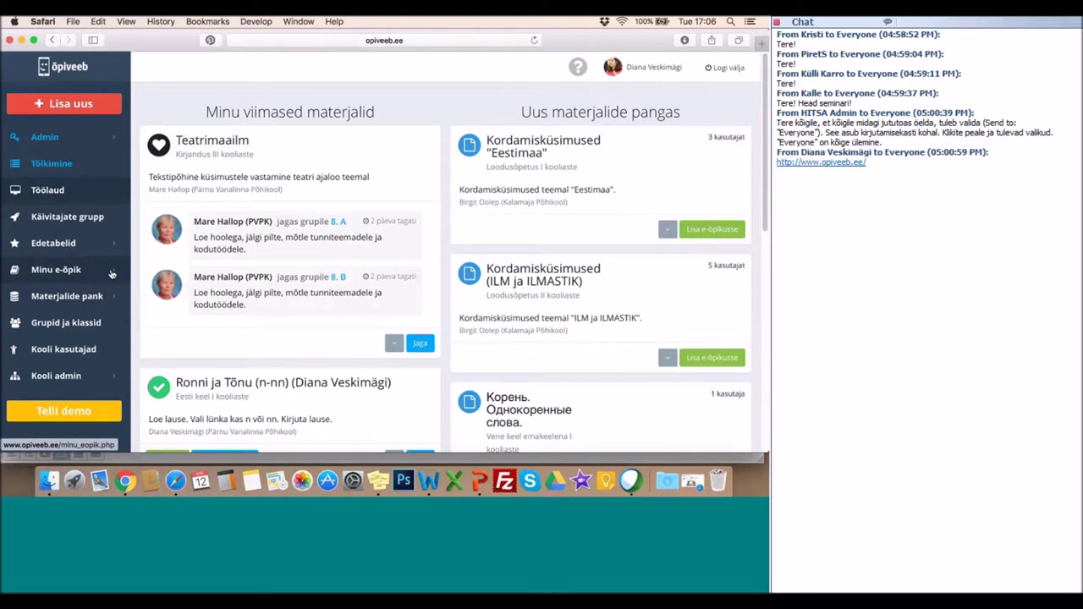
left_click(112, 272)
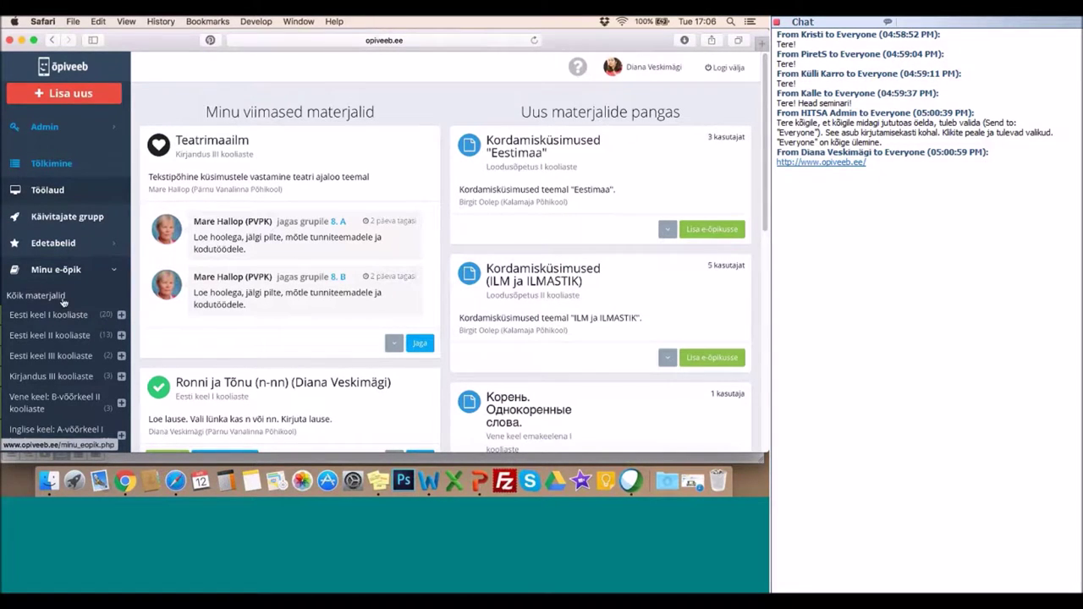
scroll(62, 303, "down", 3)
left_click(76, 230)
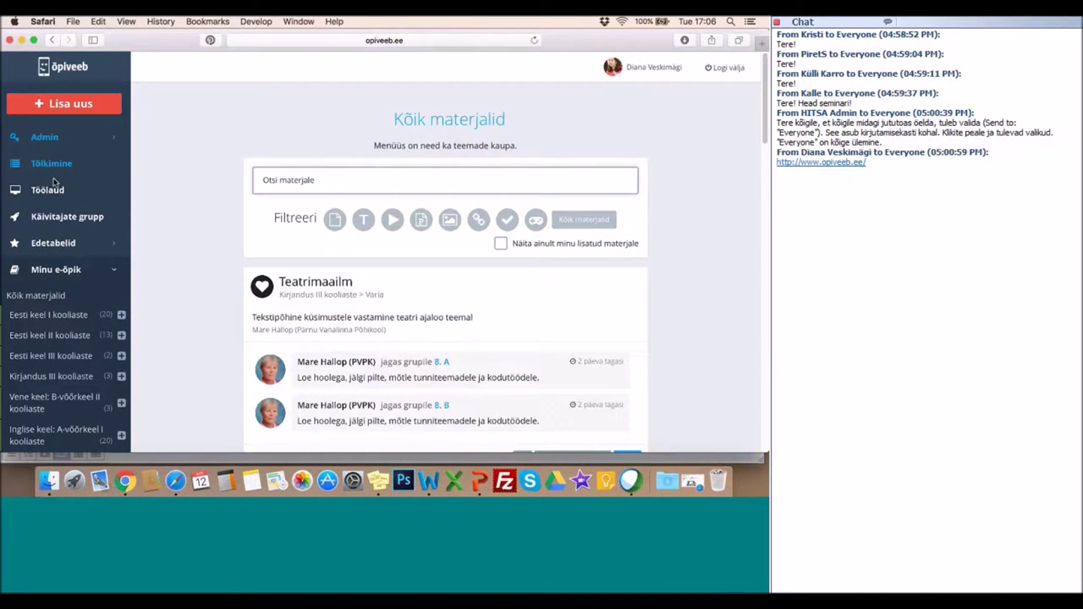
Examine the subjects and school stages listed under Minu e-õpik and the material search field.
scroll(78, 319, "down", 5)
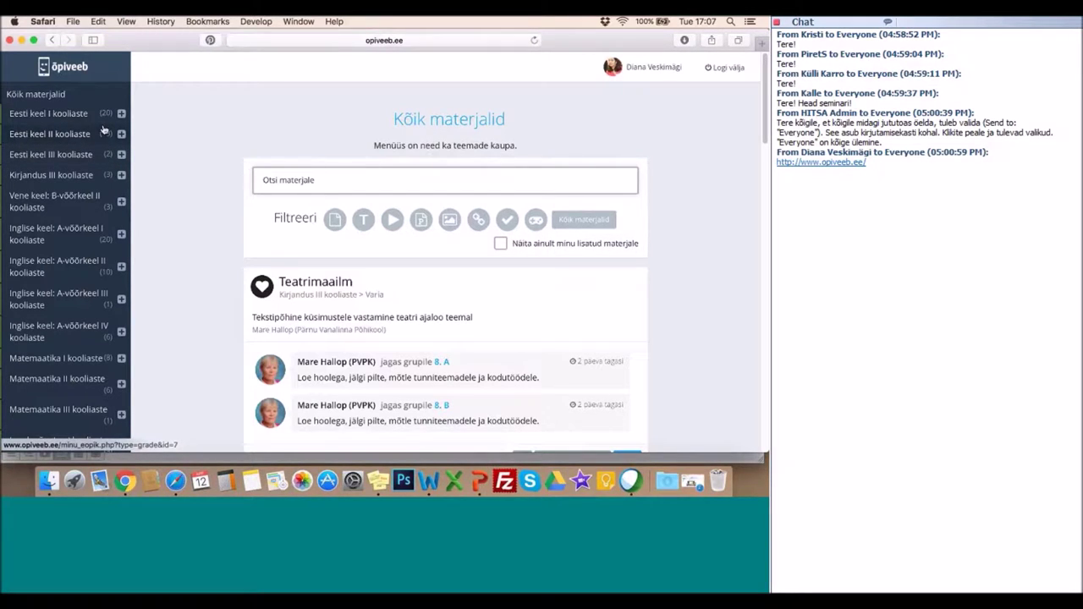
scroll(103, 127, "up", 3)
scroll(103, 124, "down", 2)
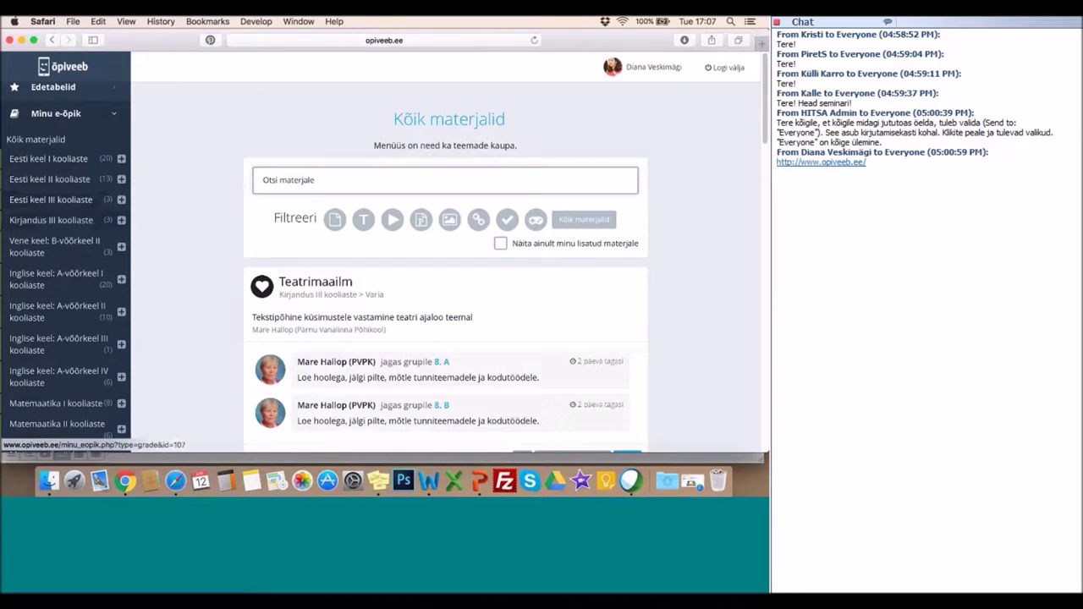
scroll(98, 354, "down", 5)
scroll(97, 354, "down", 4)
scroll(97, 353, "up", 6)
scroll(97, 354, "up", 4)
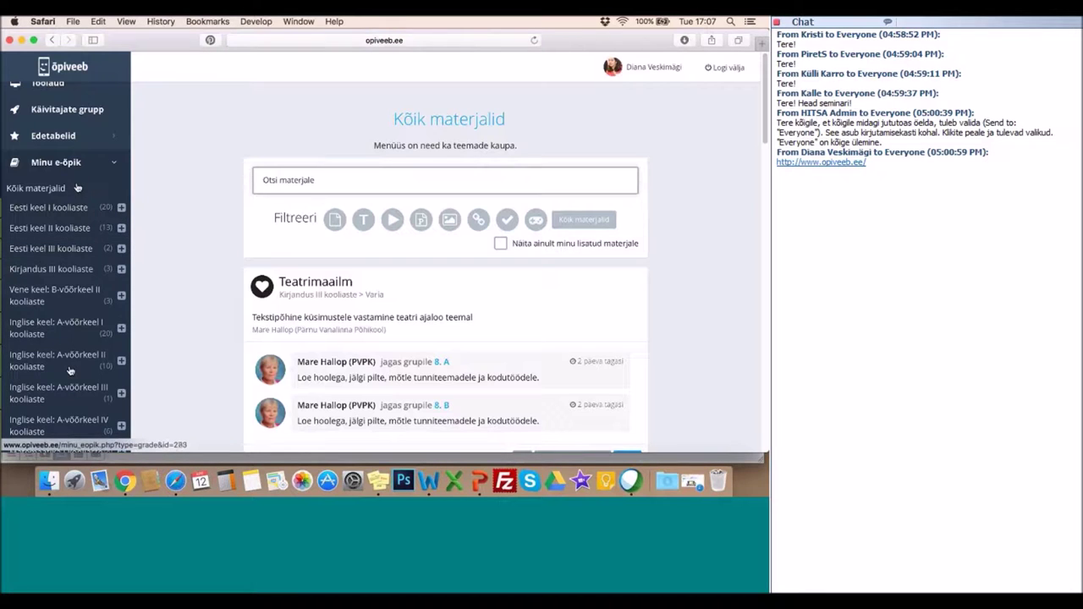
left_click(266, 170)
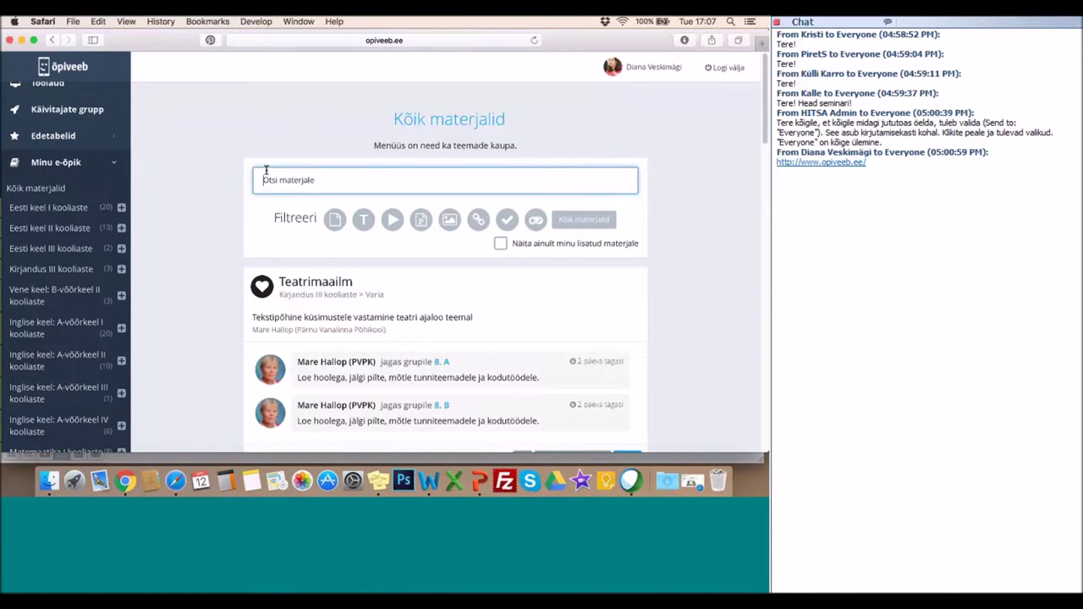
scroll(180, 160, "up", 3)
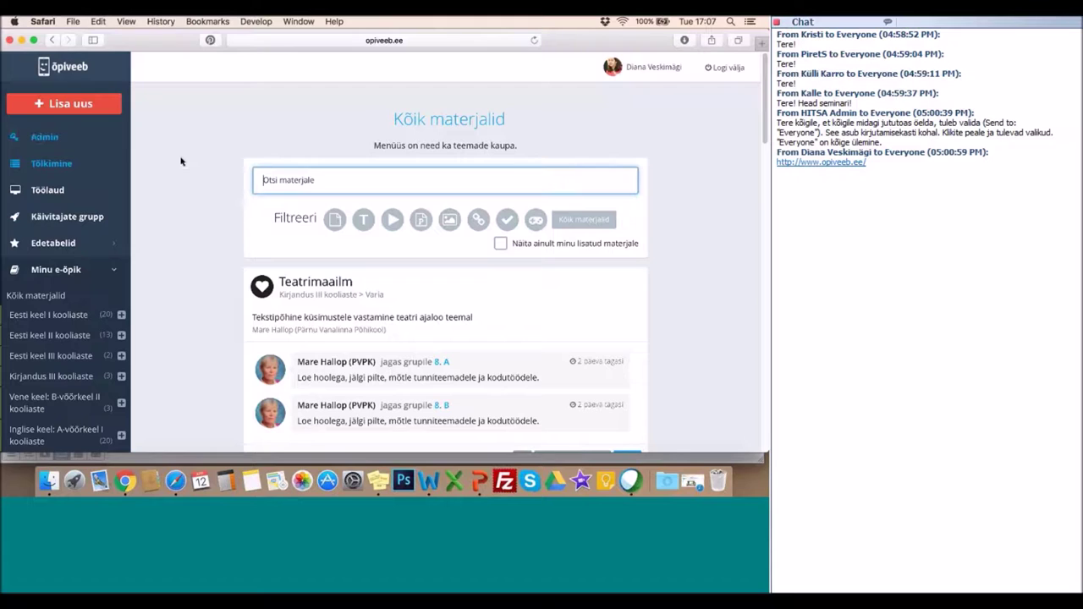
Open the form for adding a new web link and look at its link address and material name fields.
left_click(62, 107)
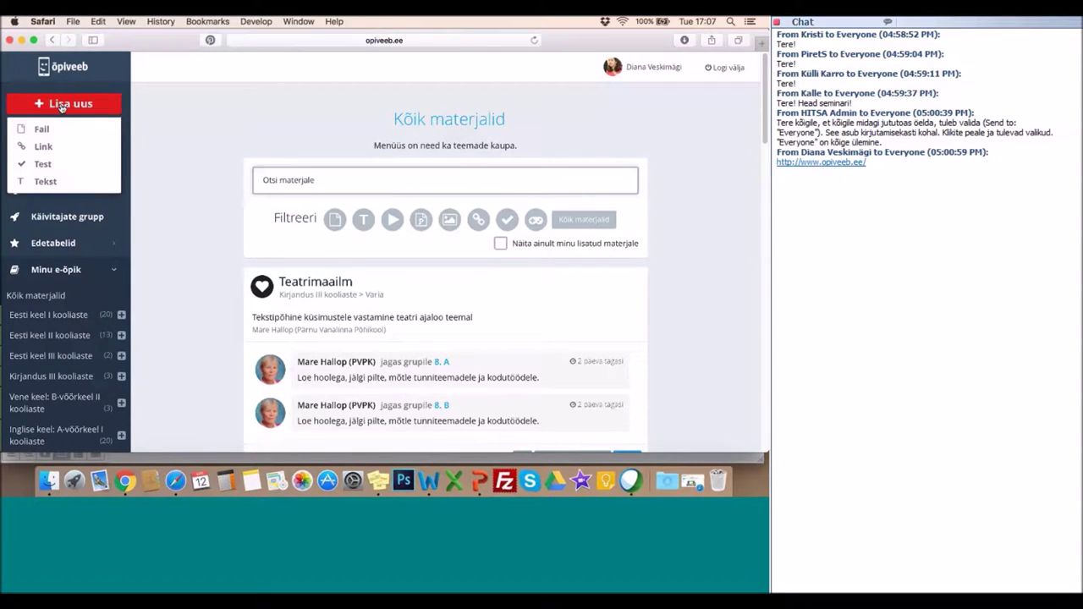
left_click(42, 146)
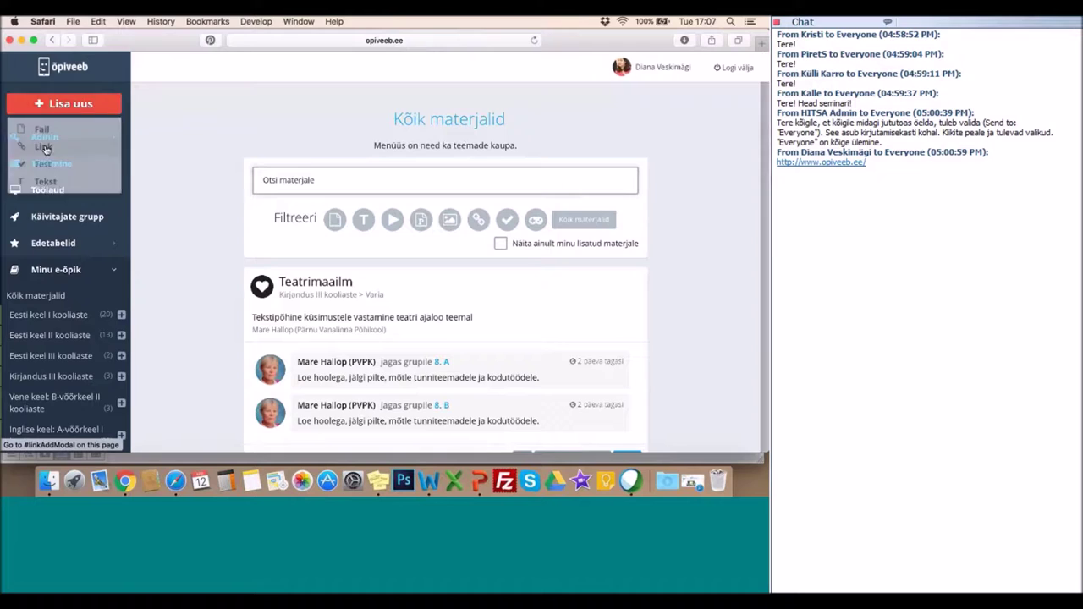
left_click(334, 128)
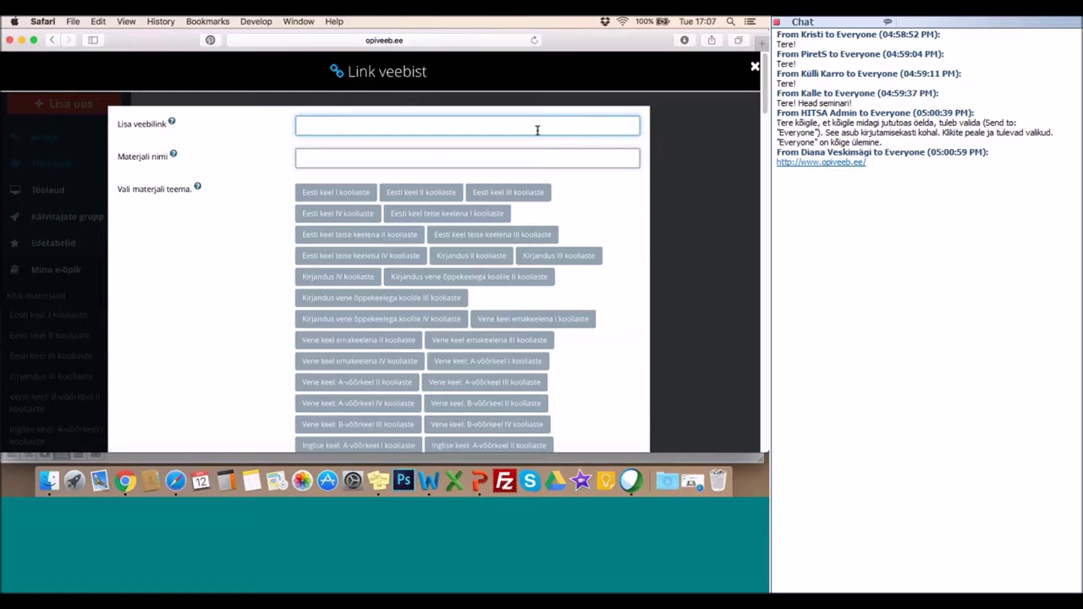
left_click(563, 160)
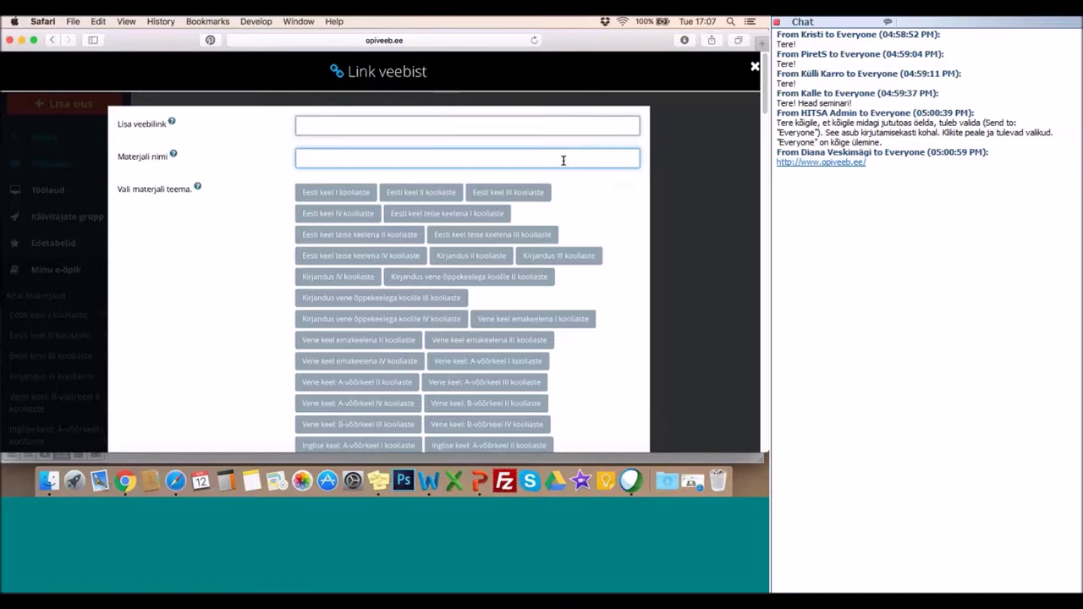
Examine the link form's topic choices, including the subtopics of Eesti keel I kooliaste, and its material description field.
scroll(600, 232, "down", 2)
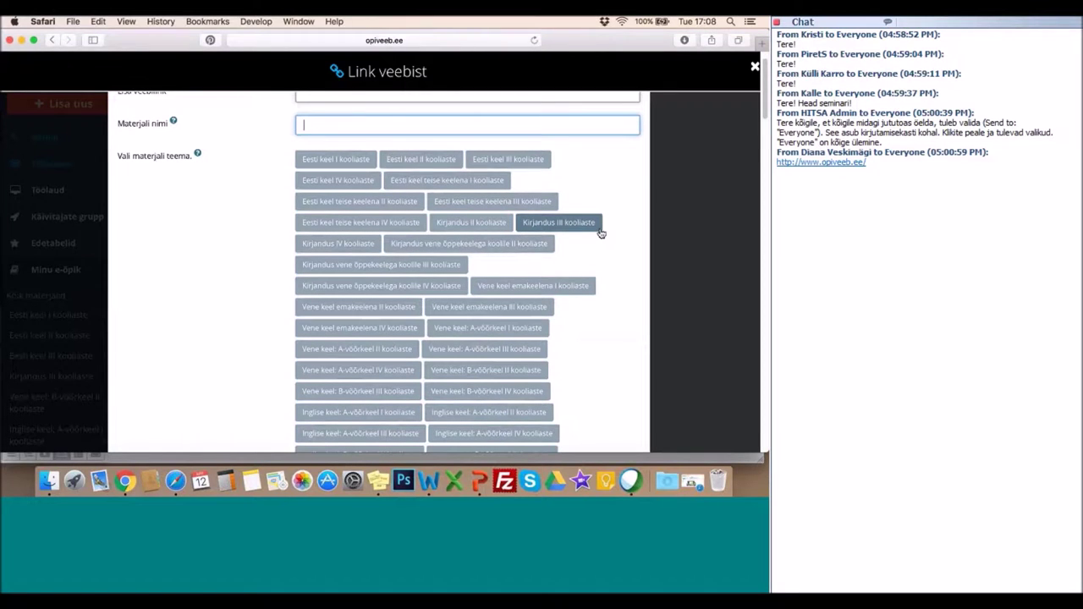
scroll(600, 231, "down", 1)
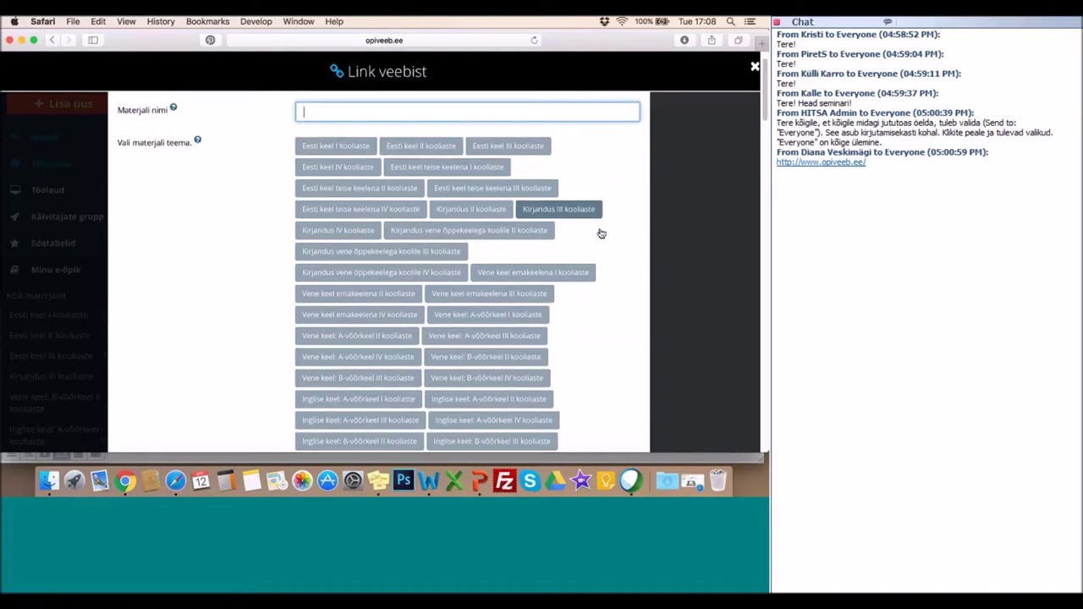
left_click(339, 157)
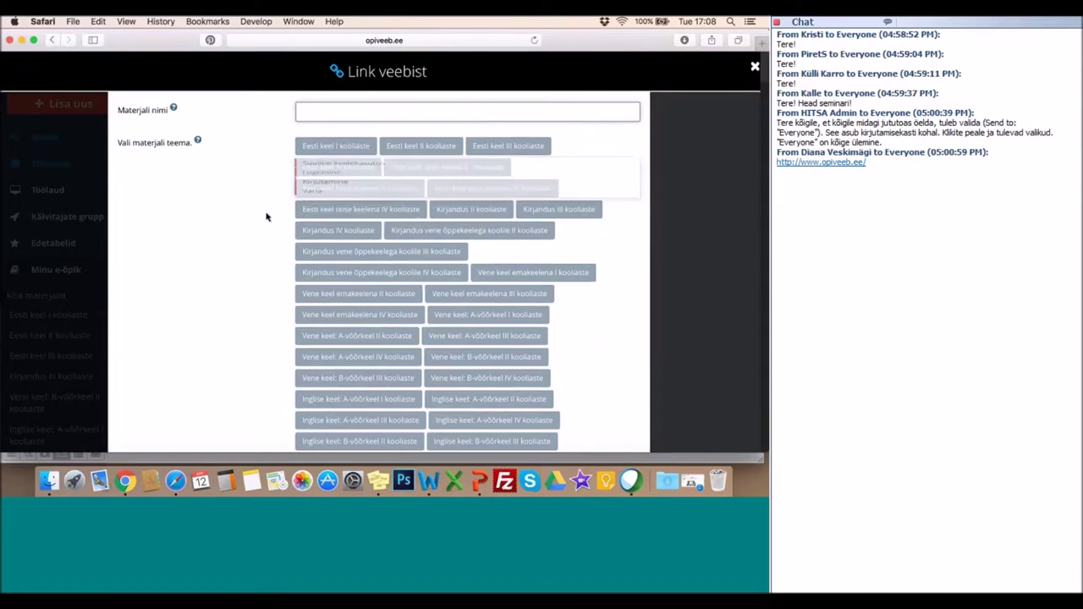
scroll(497, 337, "down", 15)
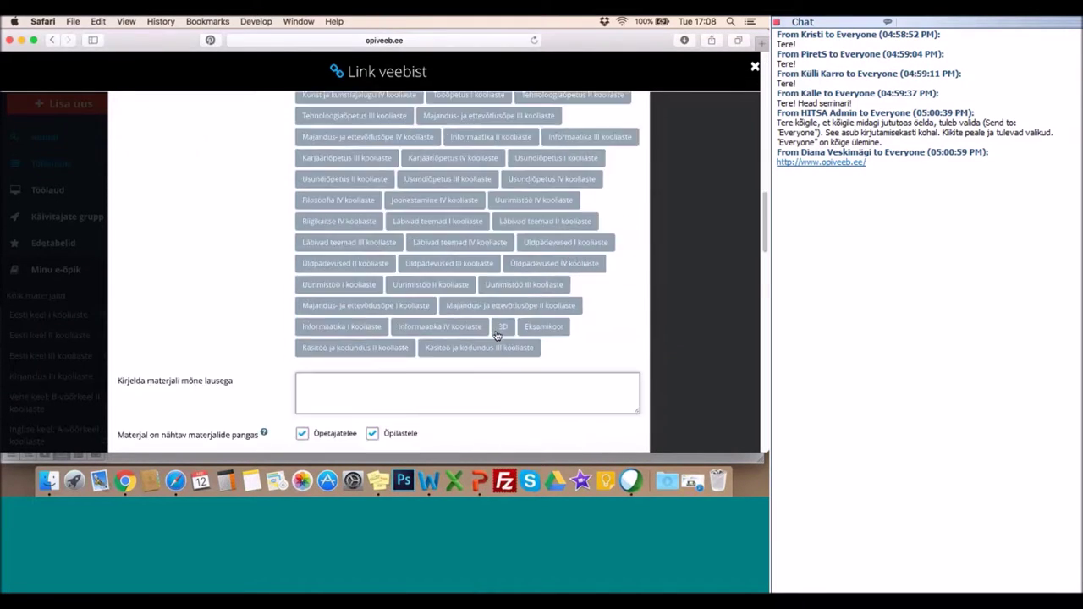
scroll(496, 337, "up", 10)
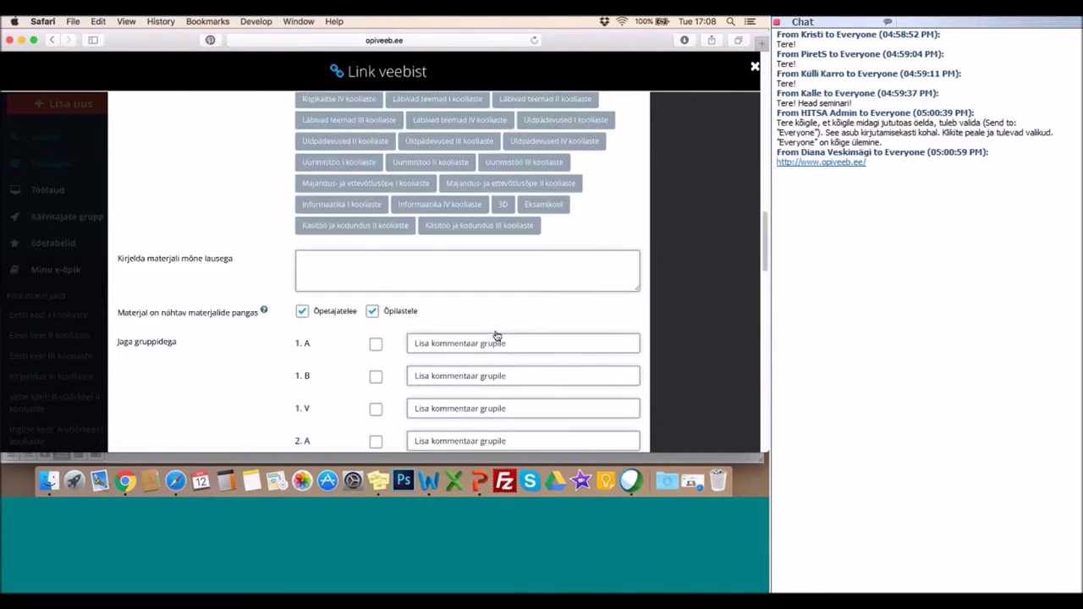
left_click(415, 292)
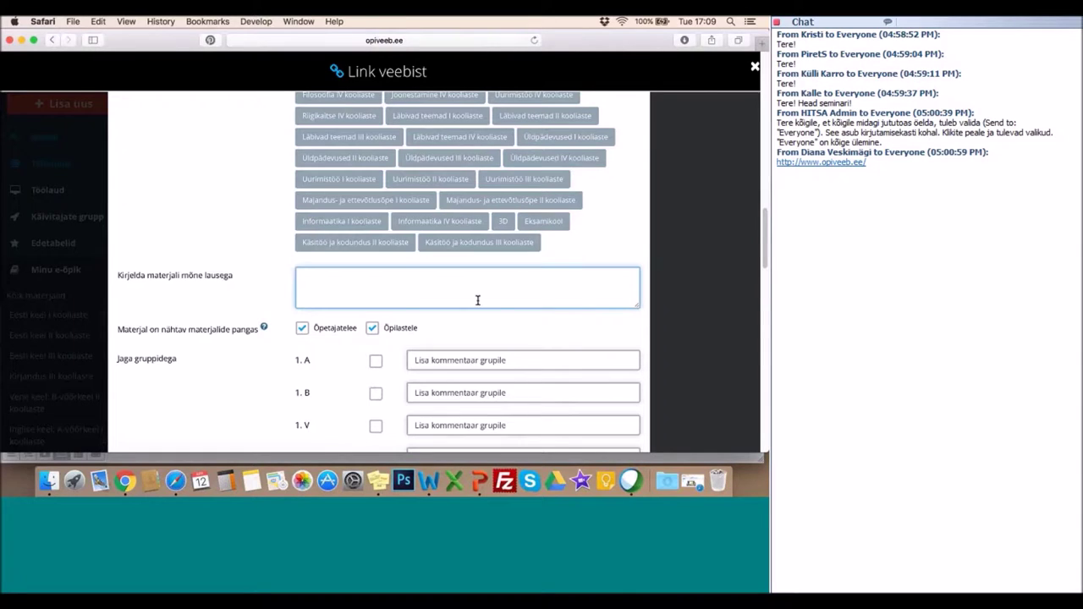
scroll(477, 301, "down", 3)
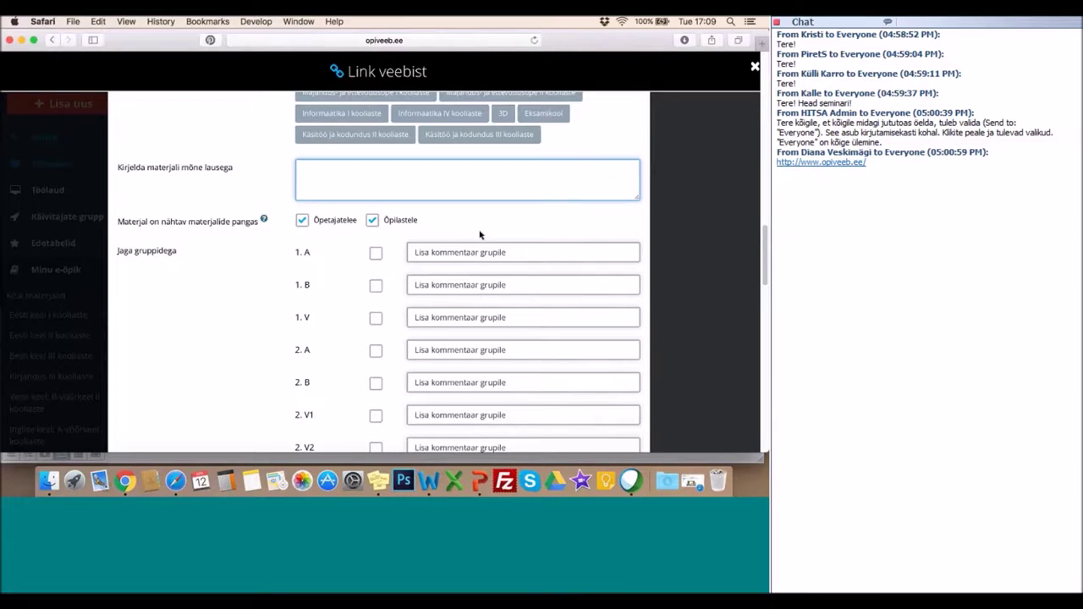
Turn off the link's visibility in the materials bank for both teachers and students.
left_click(404, 188)
left_click(302, 220)
left_click(373, 220)
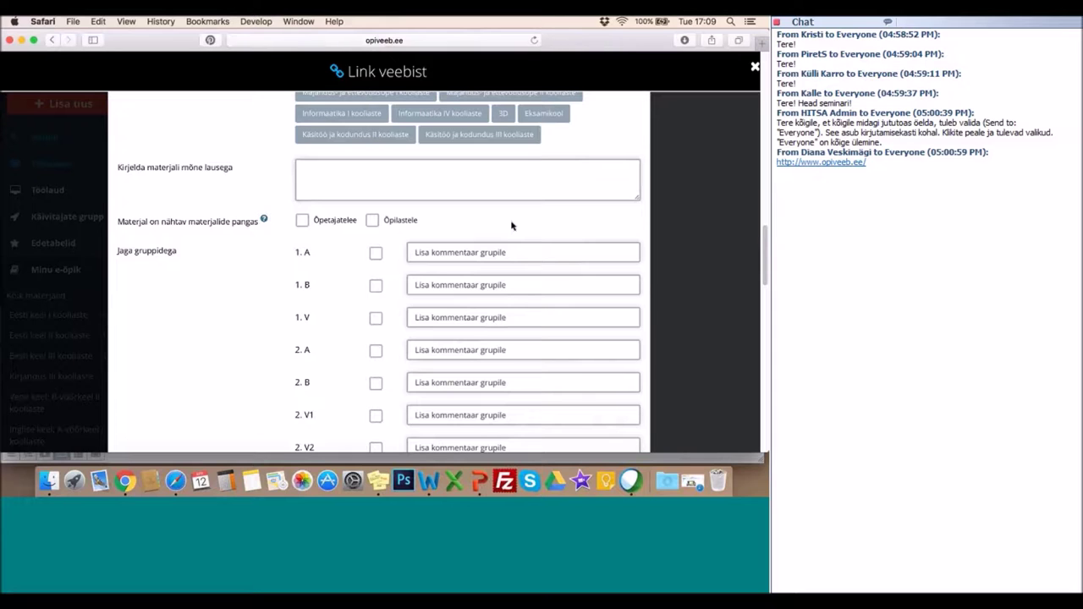
Examine the groups the link can be shared with, and close the link form without saving.
scroll(511, 226, "down", 10)
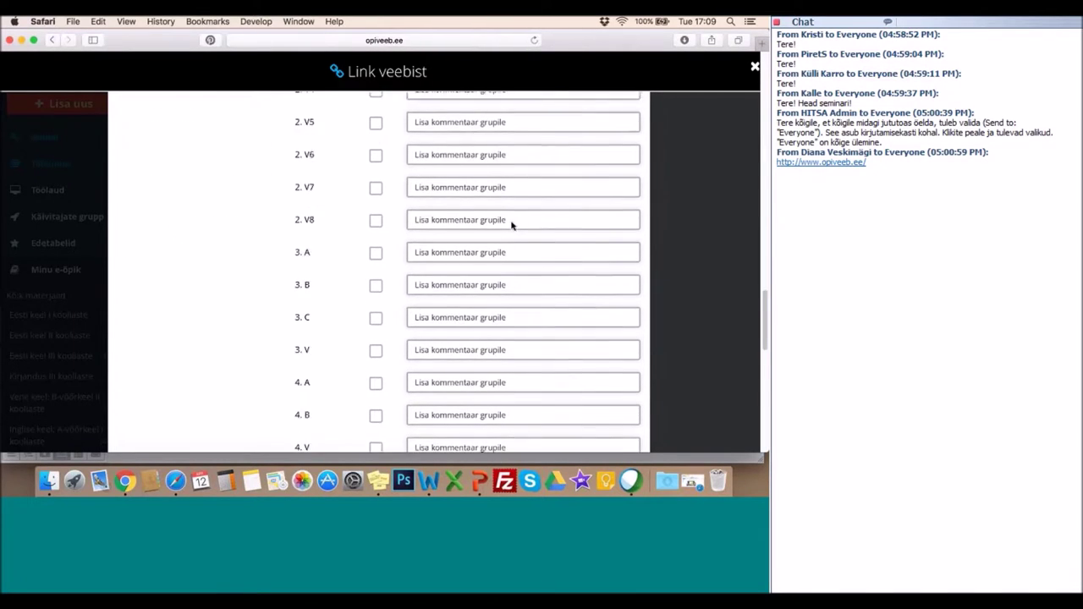
scroll(511, 225, "down", 5)
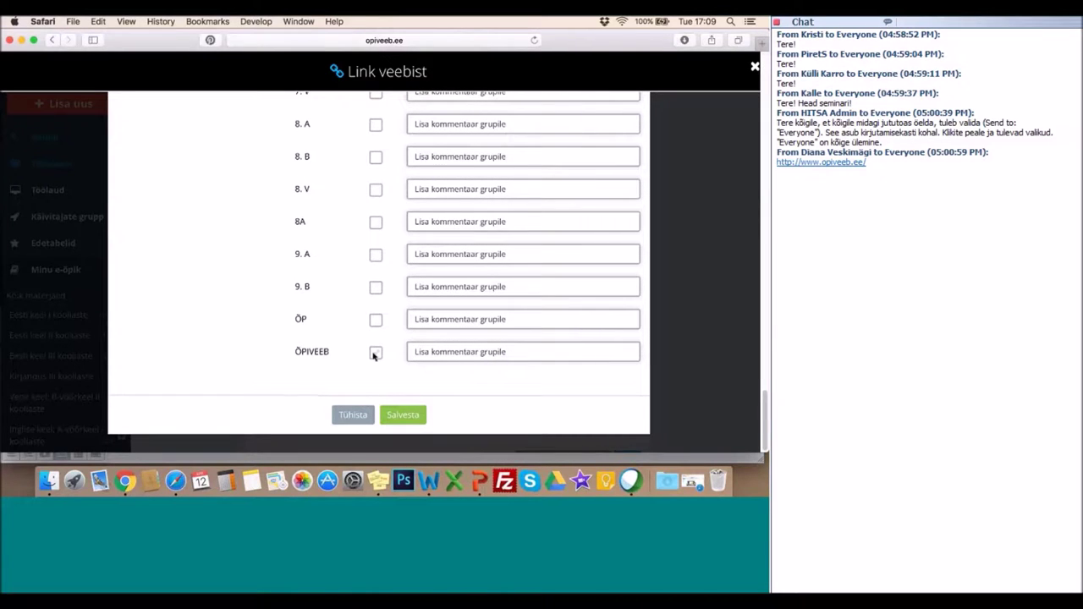
scroll(519, 263, "up", 1)
scroll(519, 263, "up", 15)
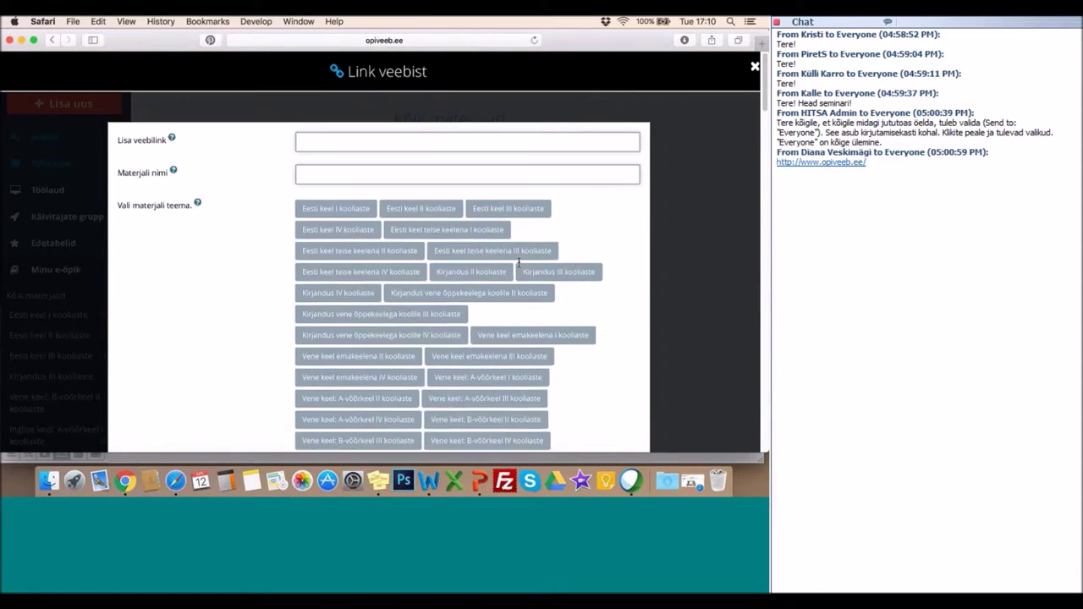
scroll(518, 263, "down", 1)
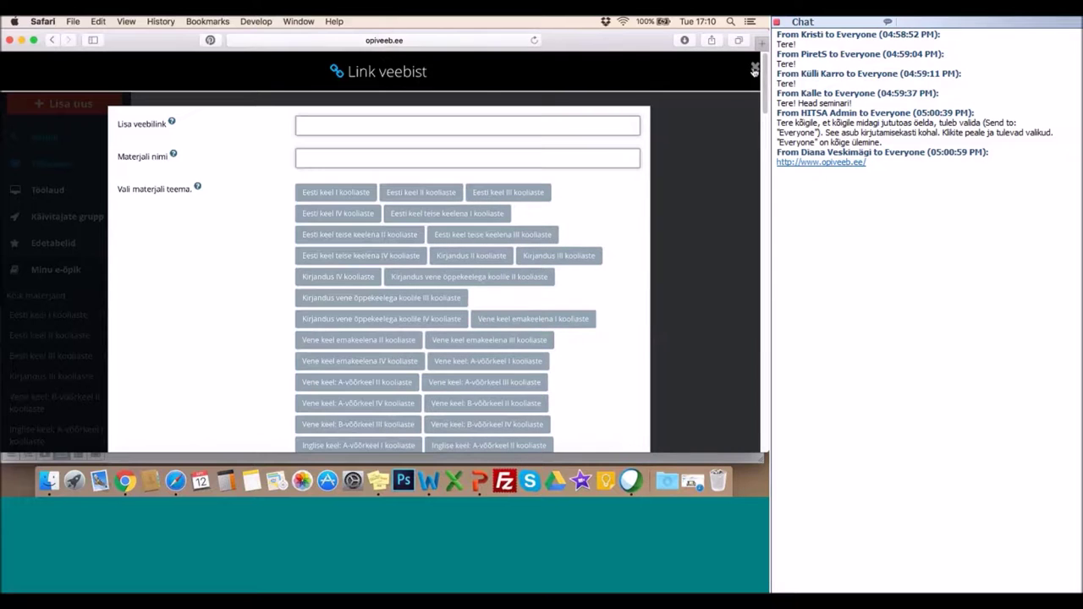
left_click(690, 125)
left_click(395, 302)
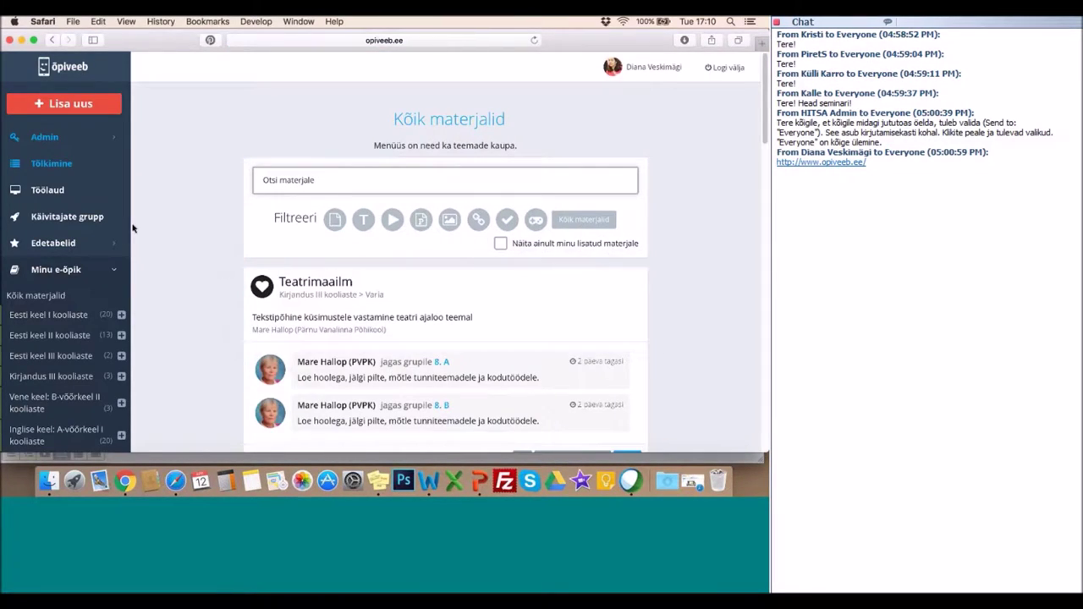
Start adding a new test and examine the Enesekontrollitest form's introduction, material name field and topic choices.
left_click(77, 106)
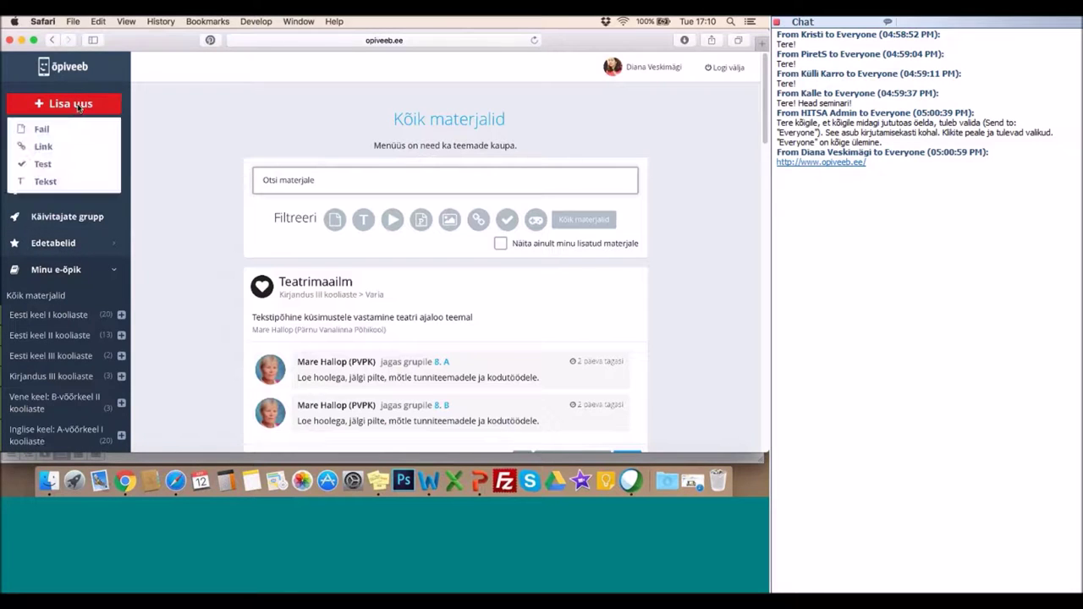
left_click(40, 169)
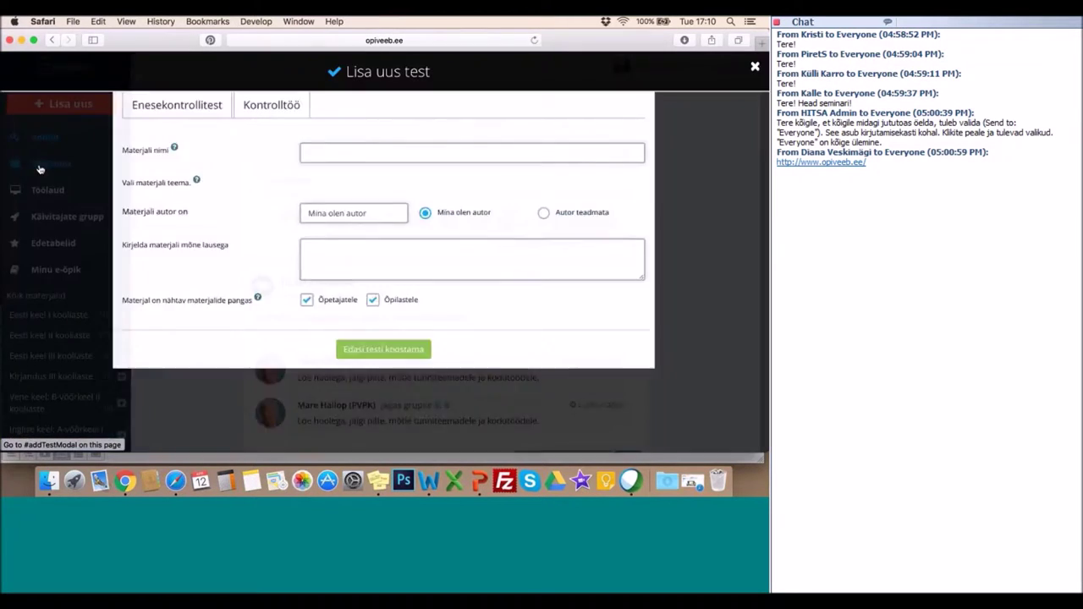
scroll(539, 186, "down", 1)
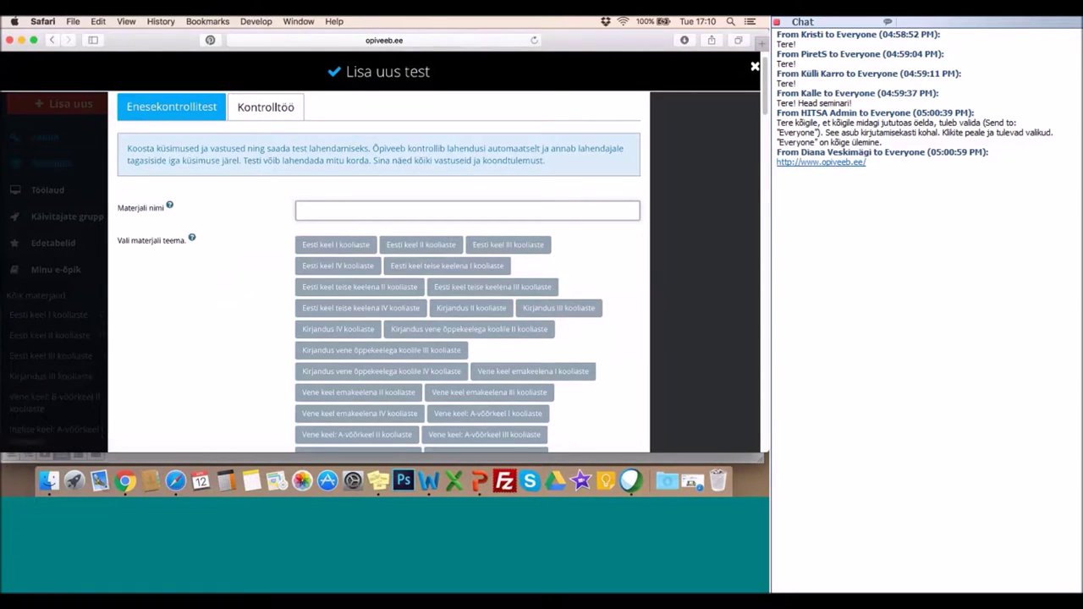
scroll(629, 273, "down", 1)
scroll(629, 272, "up", 1)
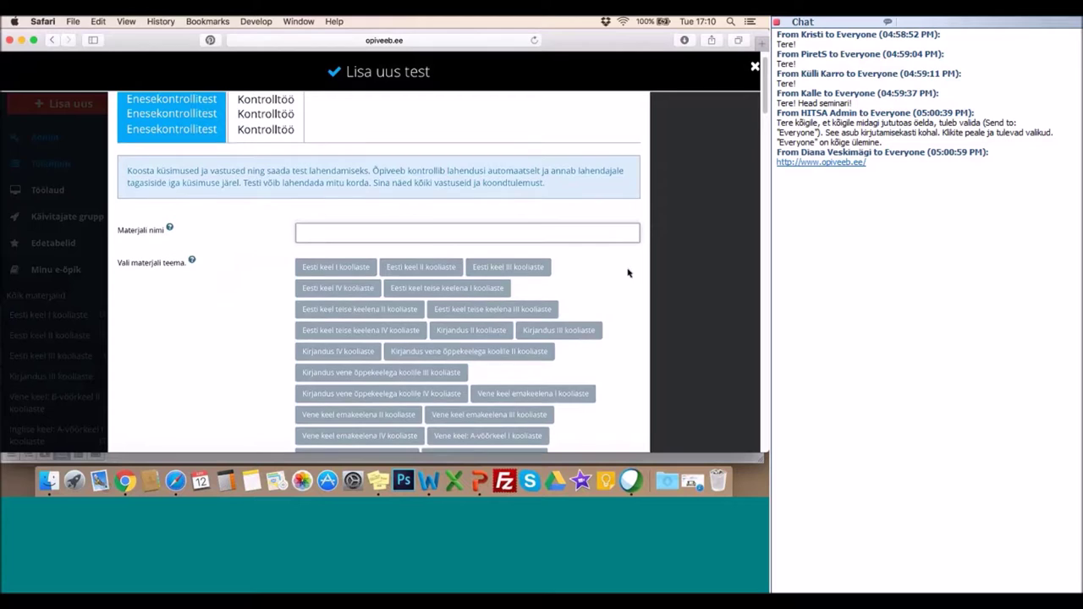
scroll(629, 272, "down", 2)
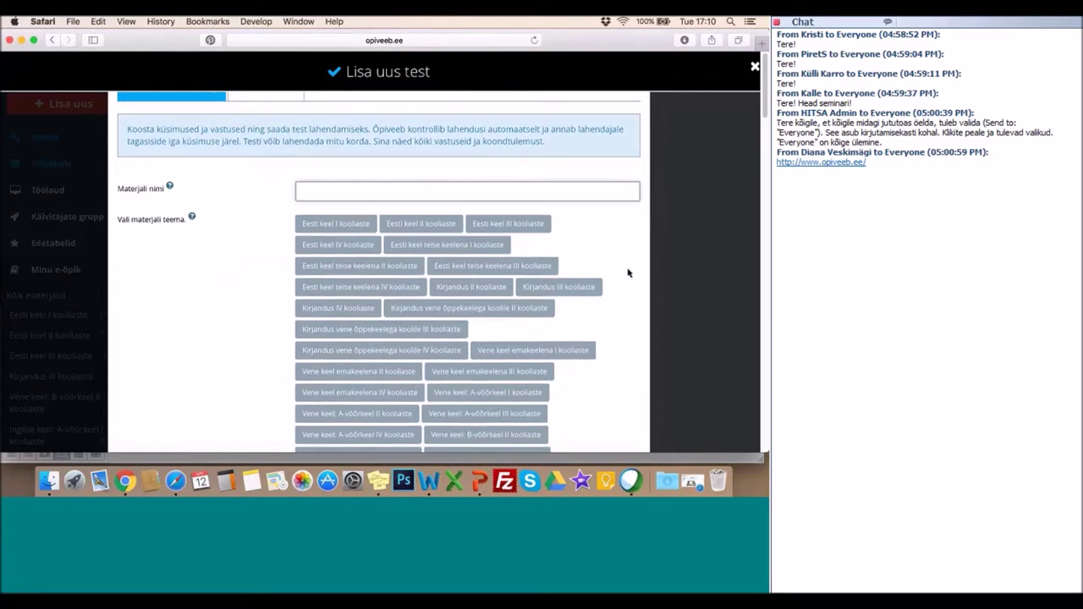
scroll(629, 273, "up", 3)
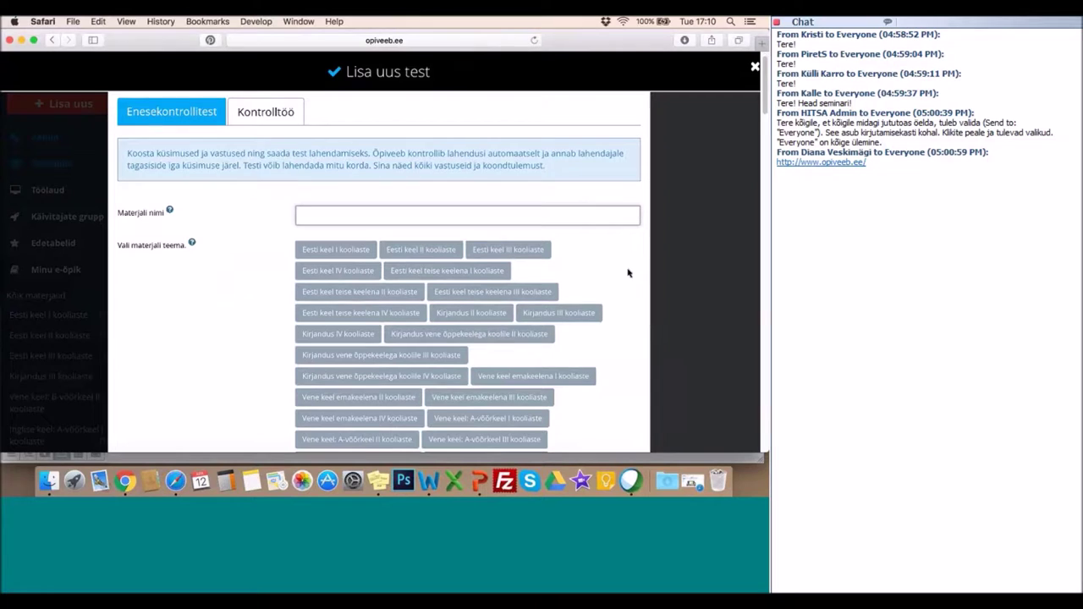
scroll(629, 272, "down", 2)
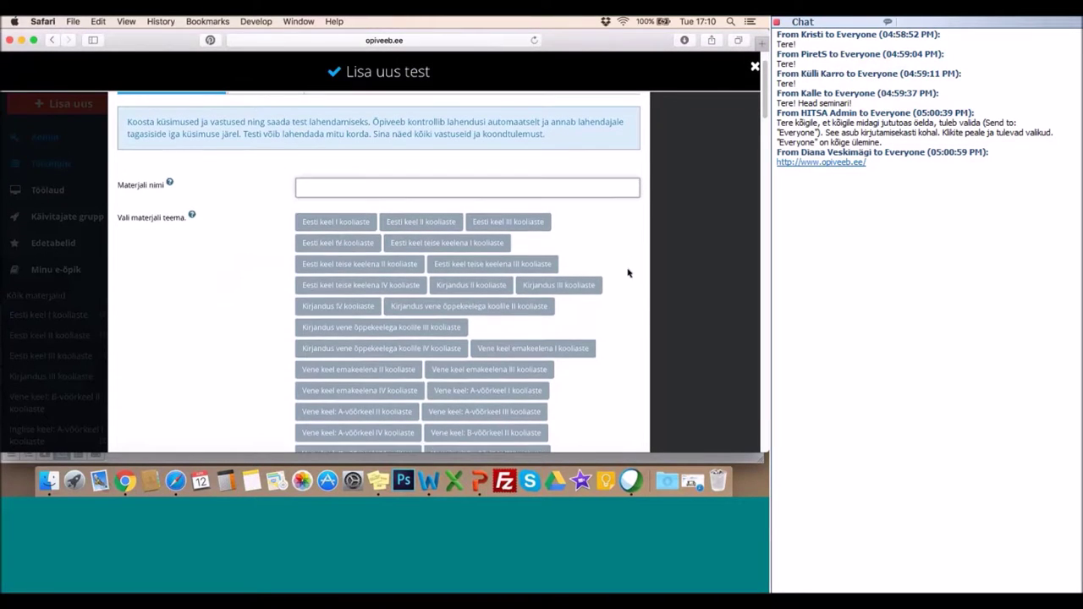
Review the Enesekontrollitest description and the list of material topics in the new test form.
scroll(629, 273, "up", 3)
scroll(628, 272, "down", 1)
scroll(628, 272, "up", 1)
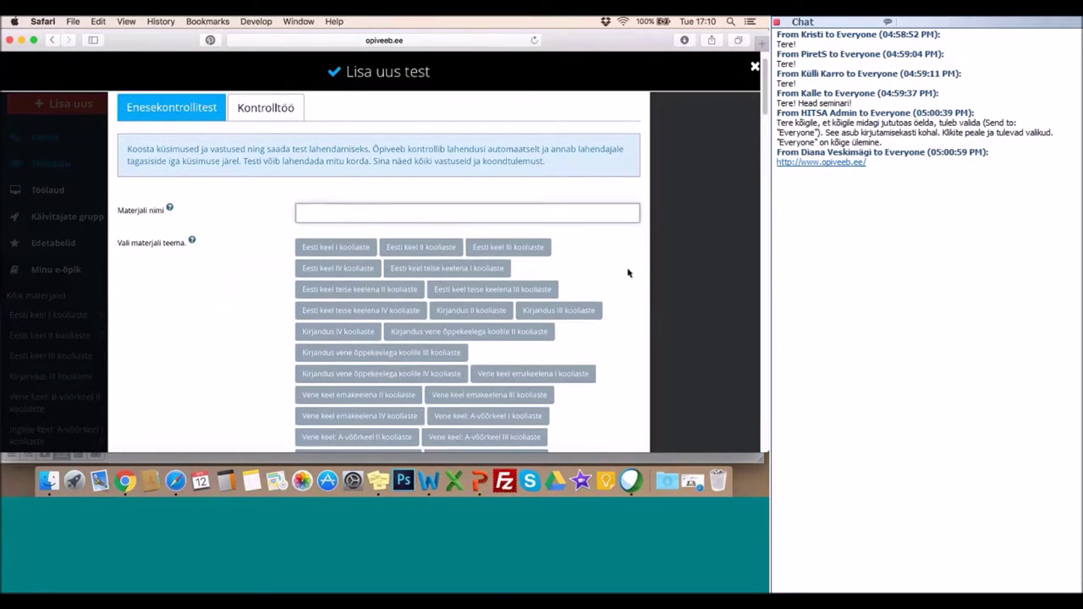
scroll(629, 273, "down", 1)
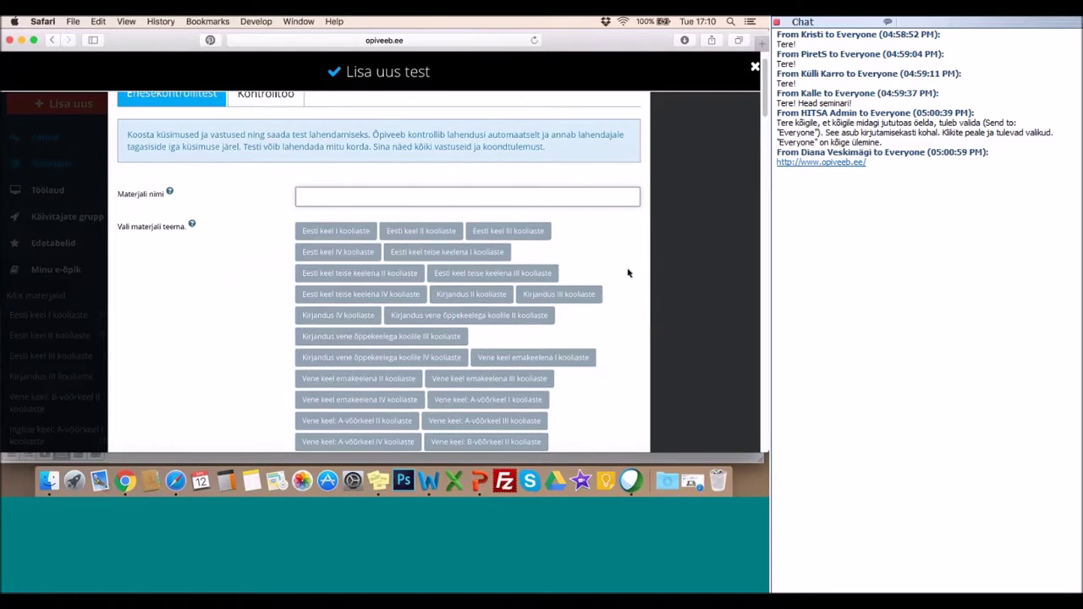
scroll(628, 272, "down", 2)
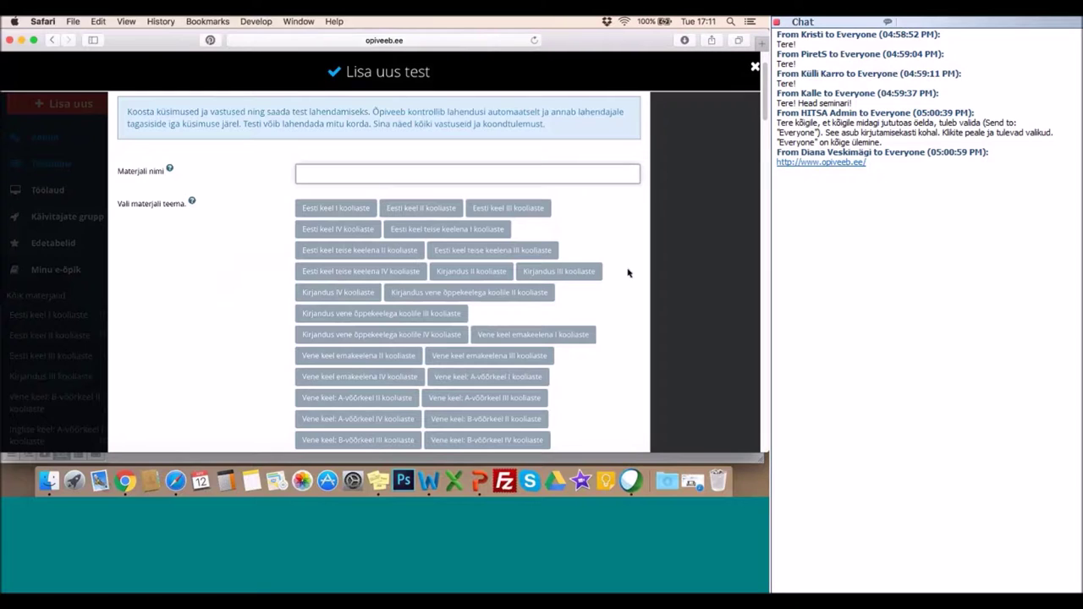
scroll(628, 273, "up", 2)
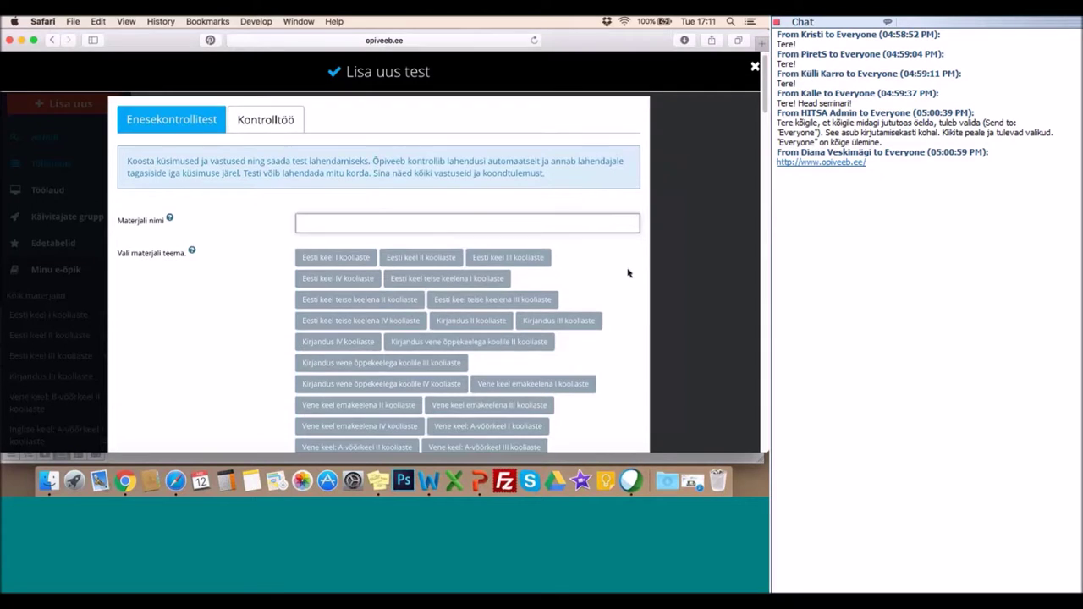
scroll(628, 272, "down", 2)
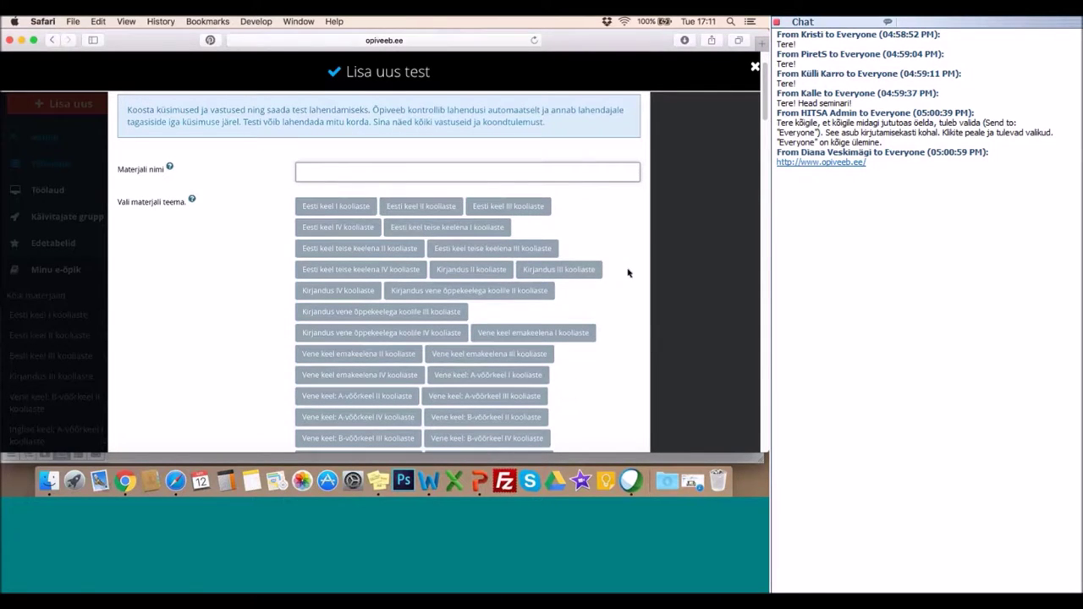
scroll(628, 273, "down", 10)
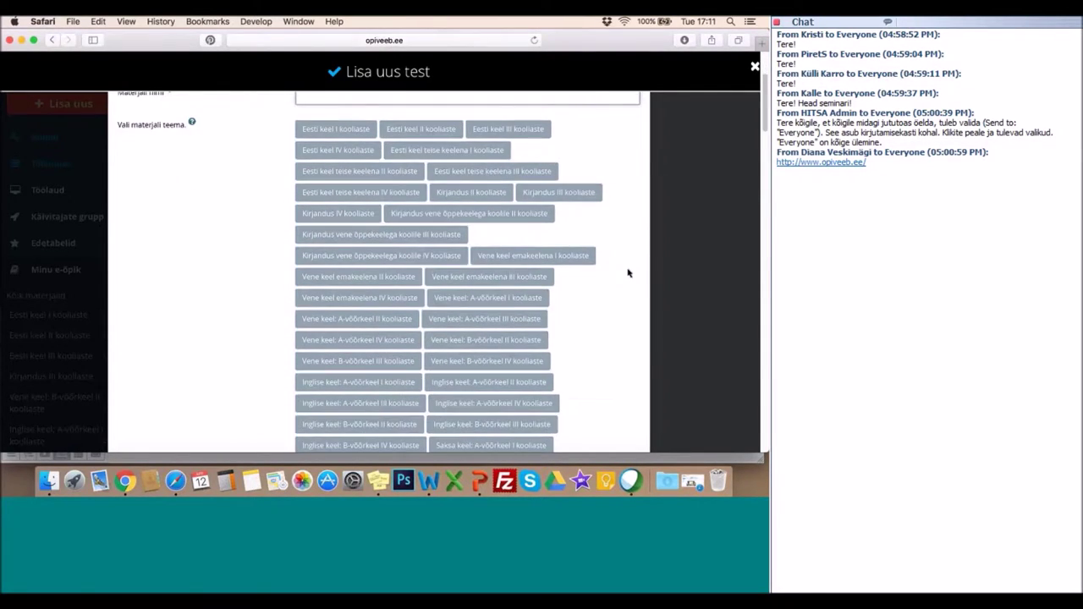
scroll(628, 272, "up", 12)
scroll(474, 211, "down", 1)
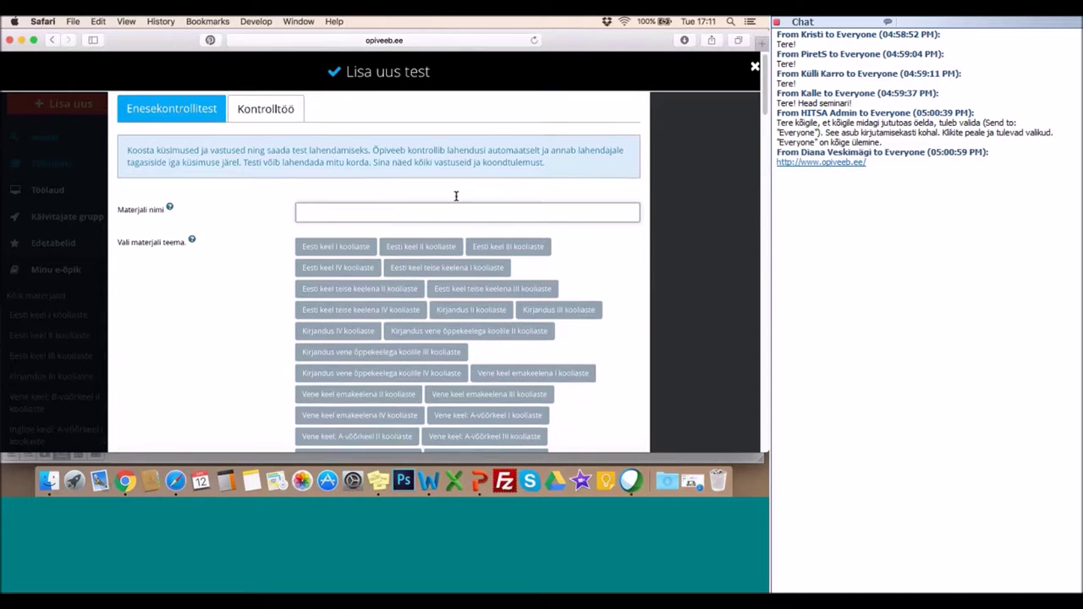
Name the test Proovitest and choose Kirjutamine under Eesti keel I kooliaste as its topic.
type("Proovitest")
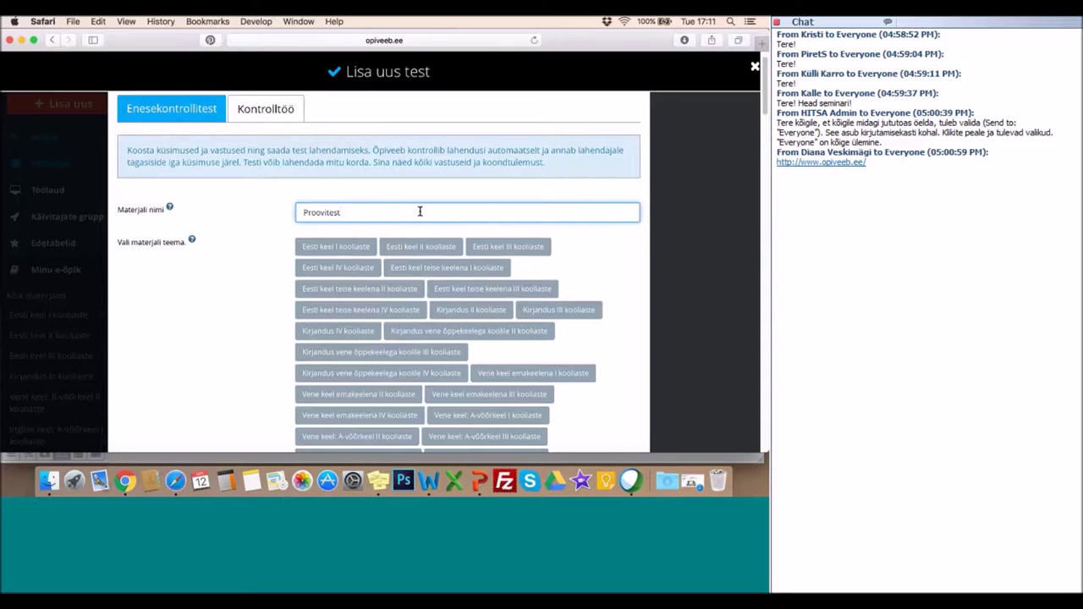
scroll(431, 189, "down", 3)
left_click(333, 199)
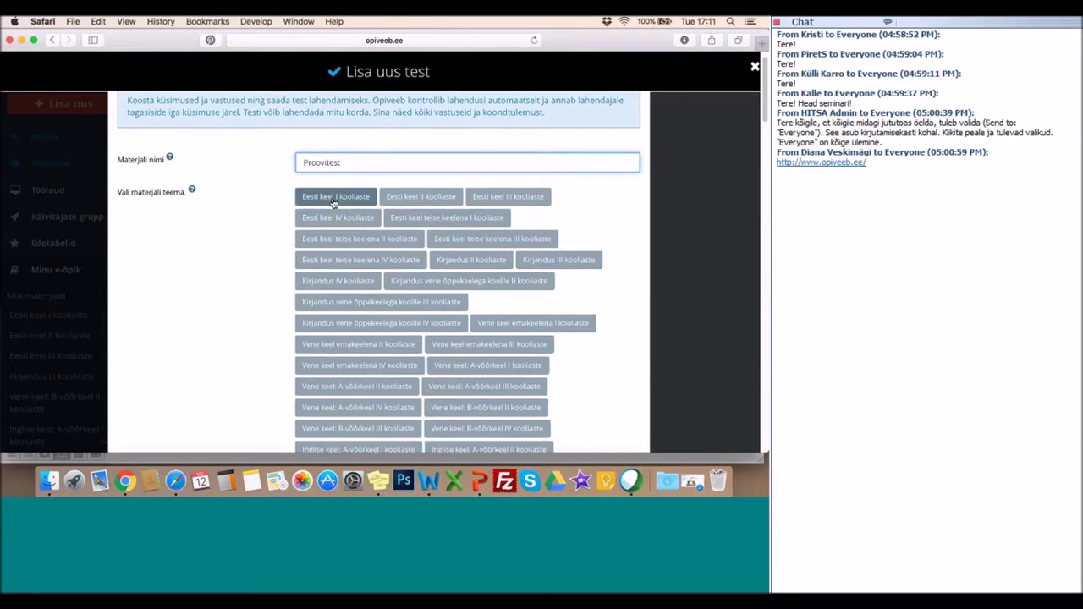
left_click(332, 200)
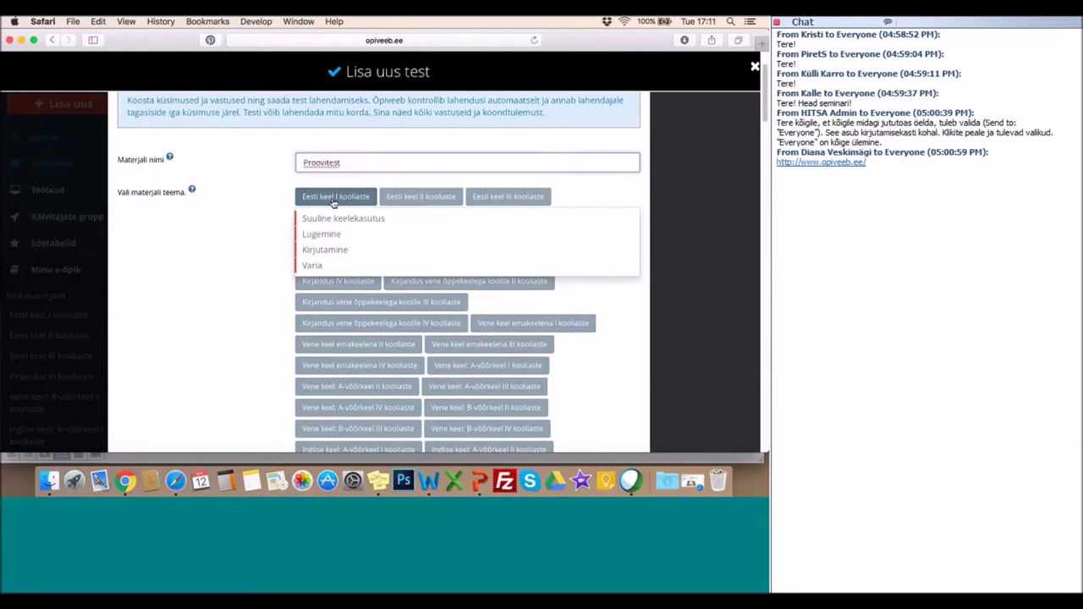
left_click(333, 248)
Check the test's author field, keeping Mina olen autor, and enter Proovitest as the material description.
scroll(590, 212, "down", 15)
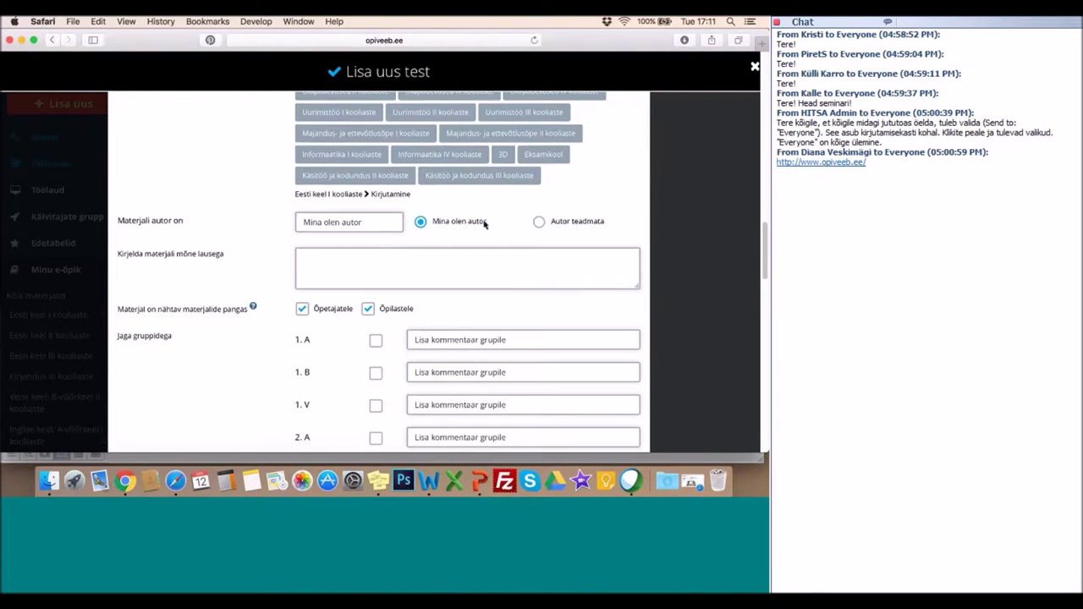
left_click(374, 224)
left_click_drag(376, 221, 305, 222)
left_click(306, 222)
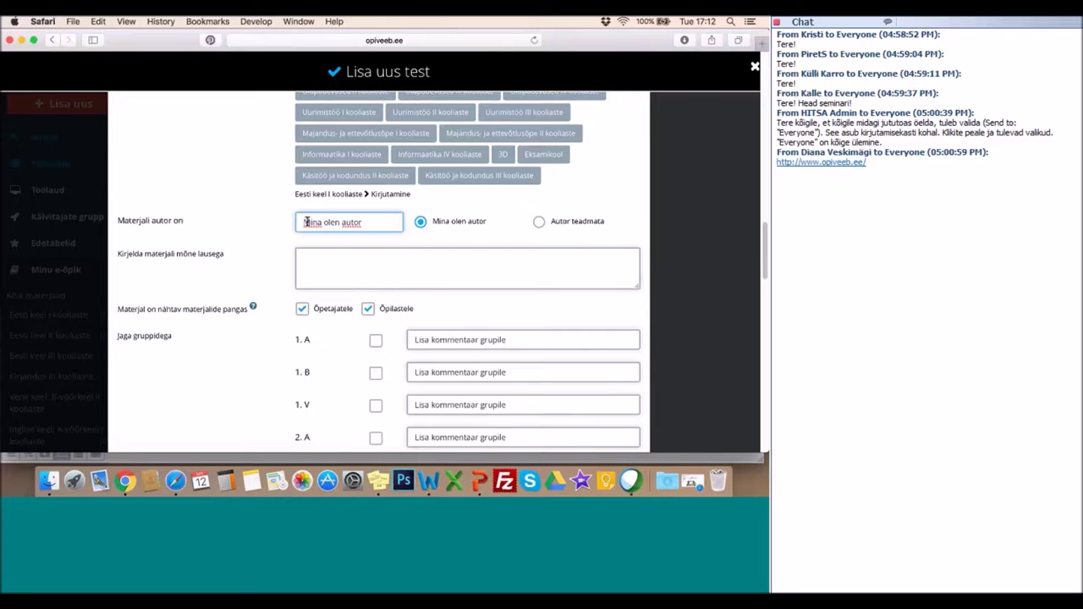
left_click(322, 267)
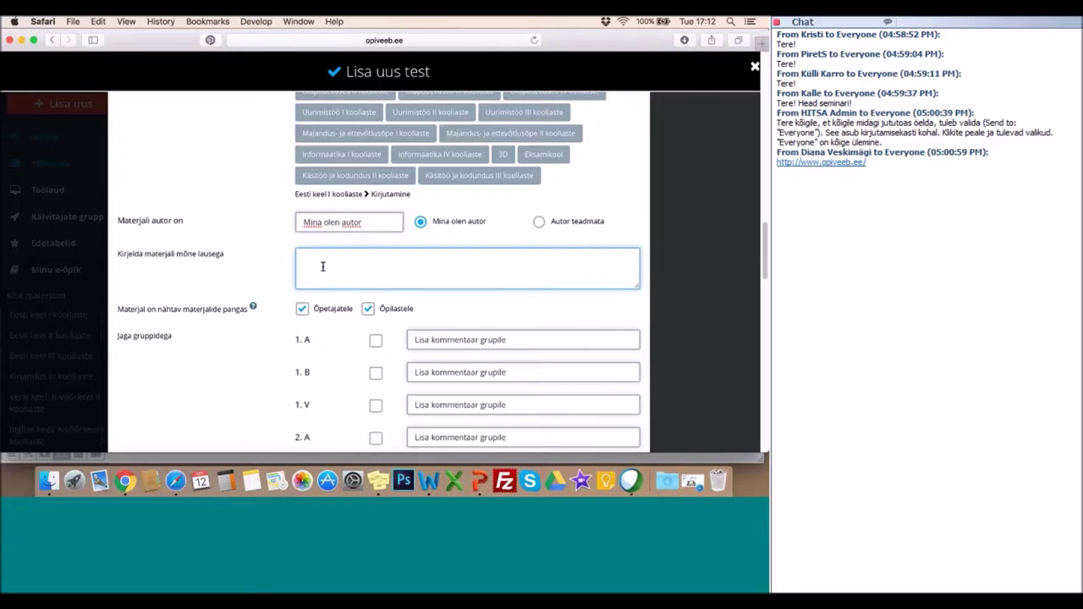
type("Proovitest")
Turn off the test's visibility in the materials bank and continue to composing its questions.
left_click(302, 309)
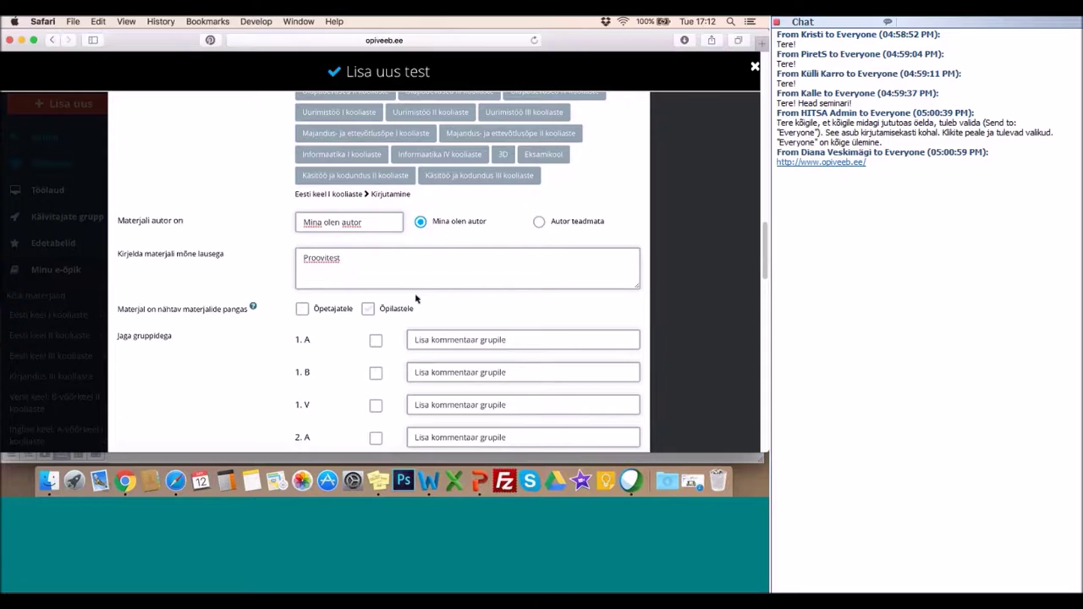
scroll(467, 297, "down", 15)
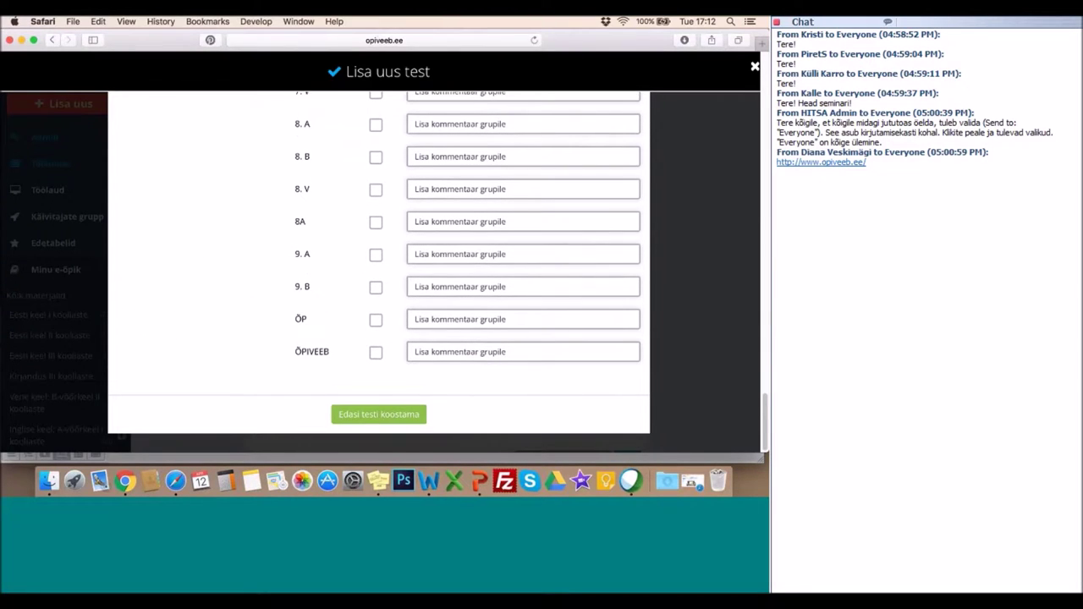
left_click(382, 415)
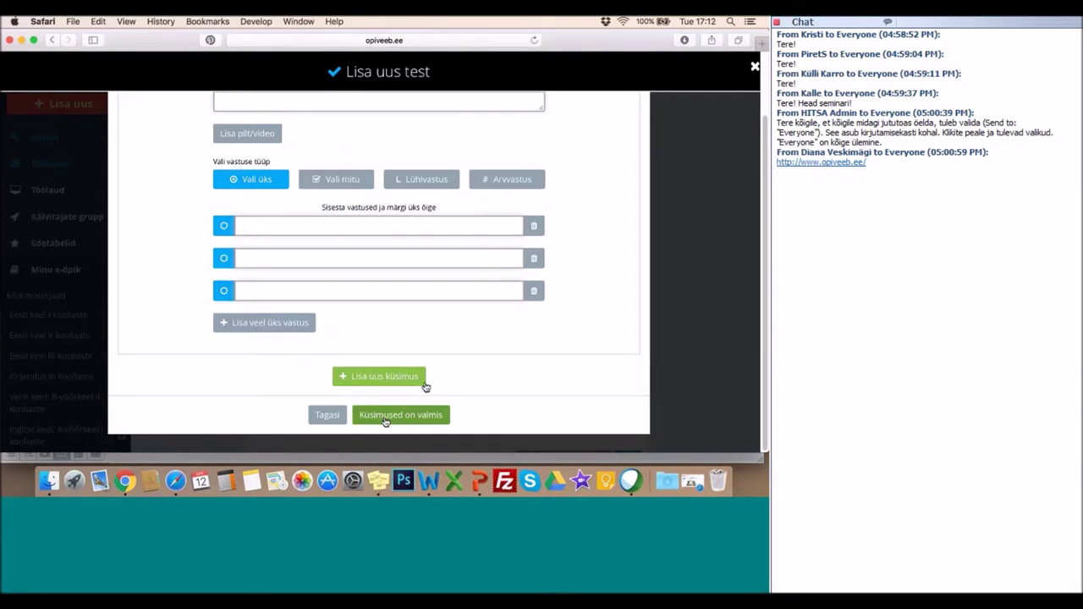
Enter "Mis päev täna on?" as the first question and open its picture and video attachment options.
scroll(601, 280, "up", 2)
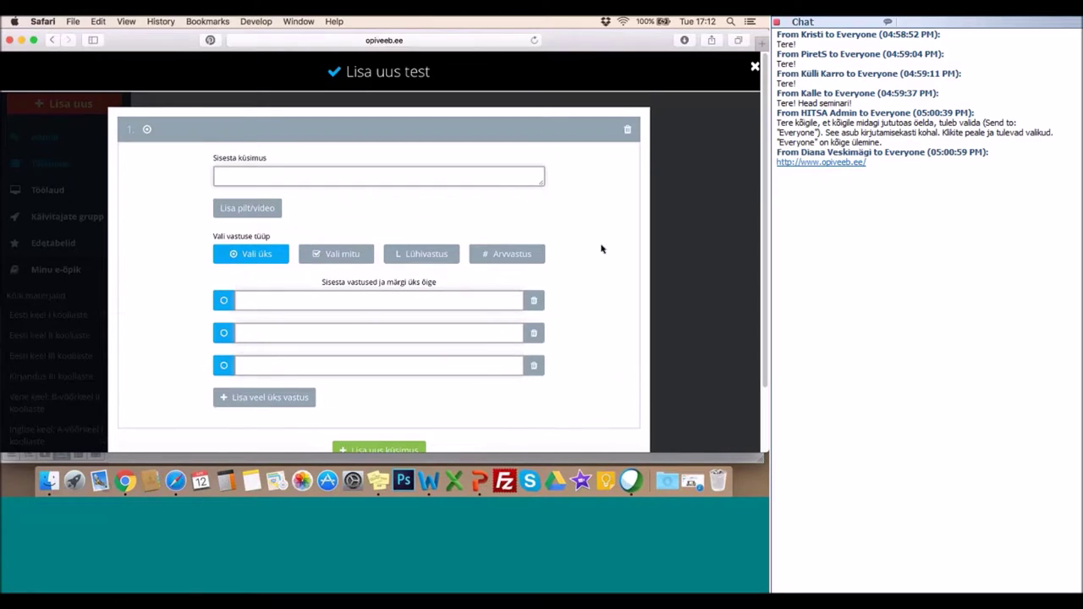
scroll(592, 242, "down", 1)
left_click(460, 158)
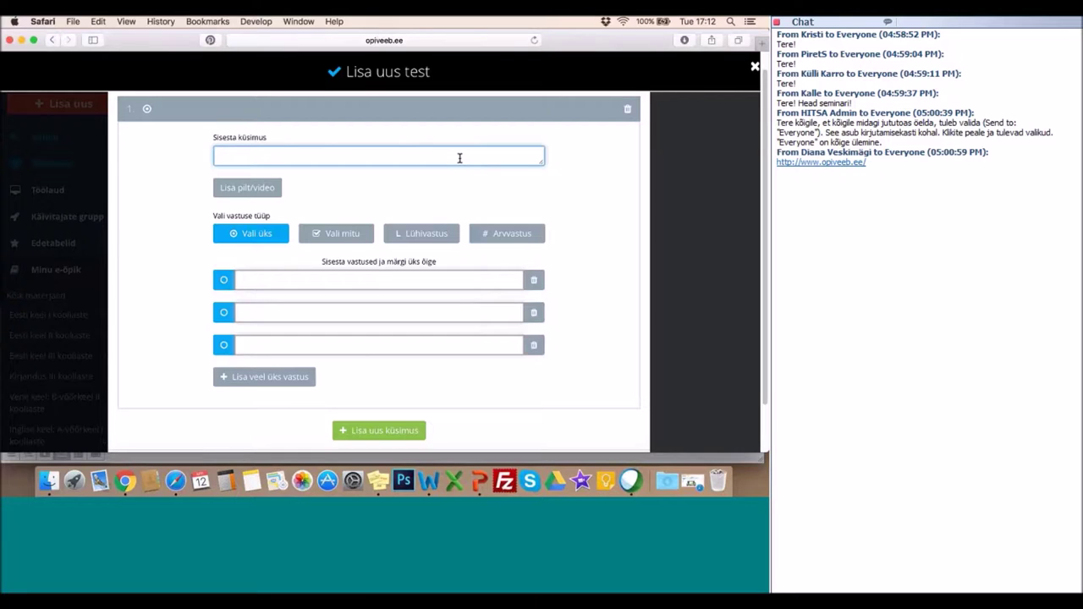
type("Mis paev täna on?")
left_click(261, 200)
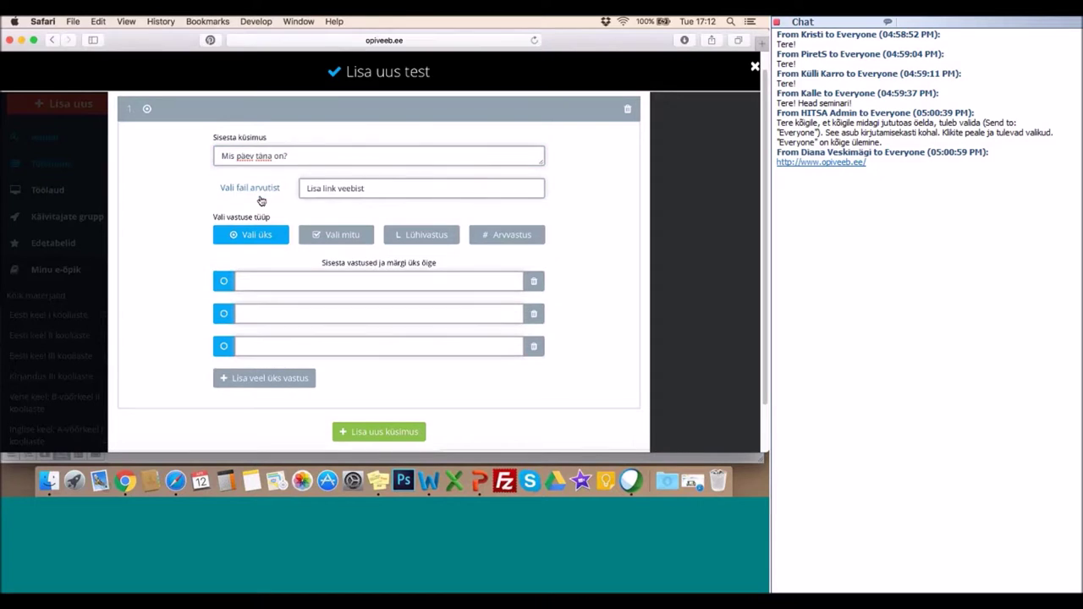
left_click(364, 187)
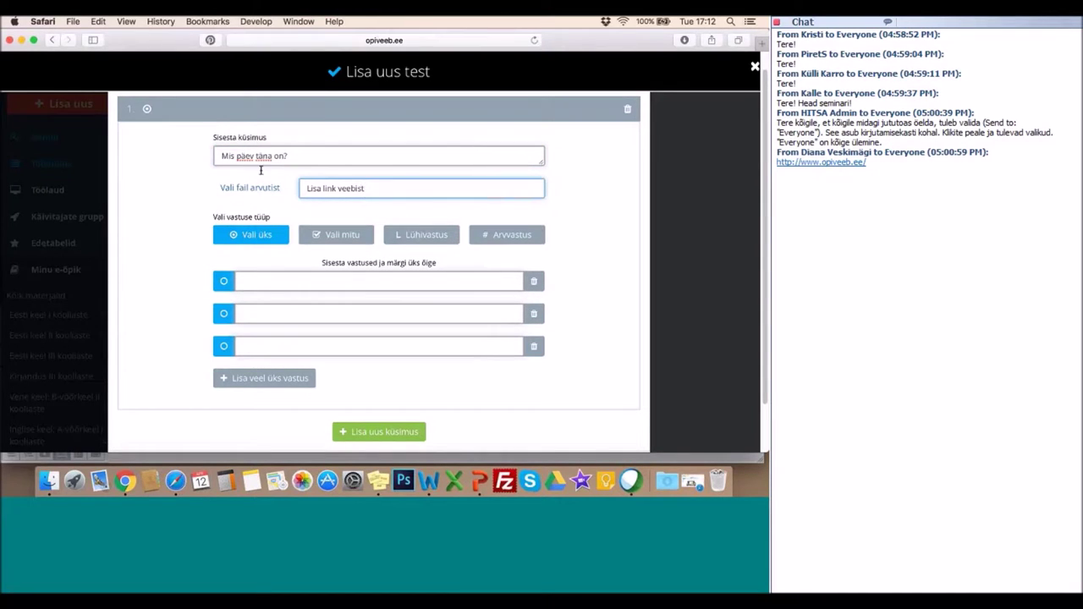
scroll(339, 175, "down", 1)
scroll(339, 176, "down", 3)
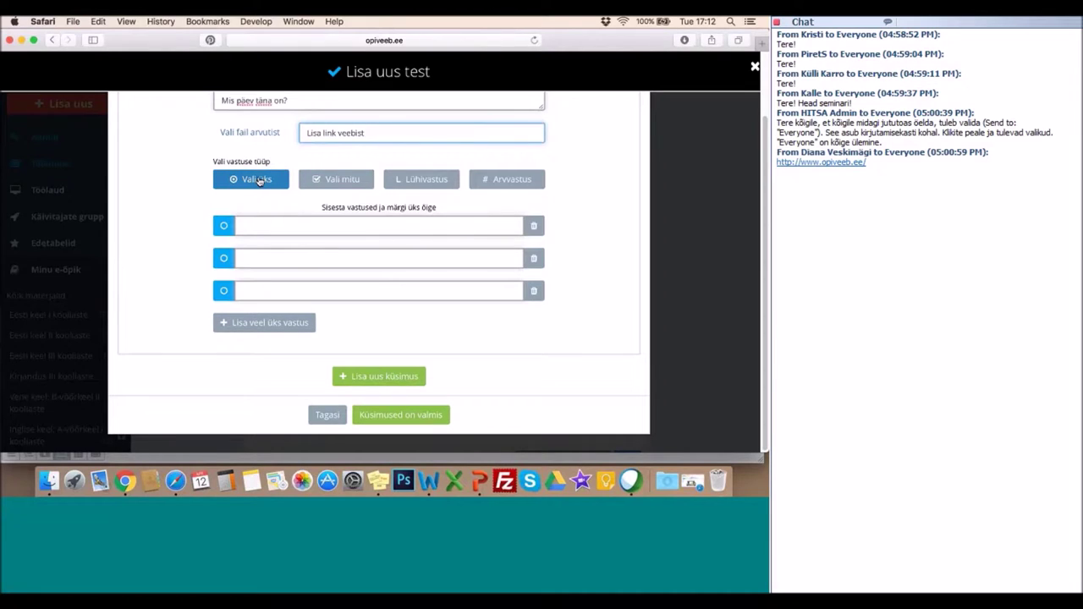
Enter esmaspäev, teisipäev and kolmapäev as the three single-choice answers of the first question.
left_click(259, 225)
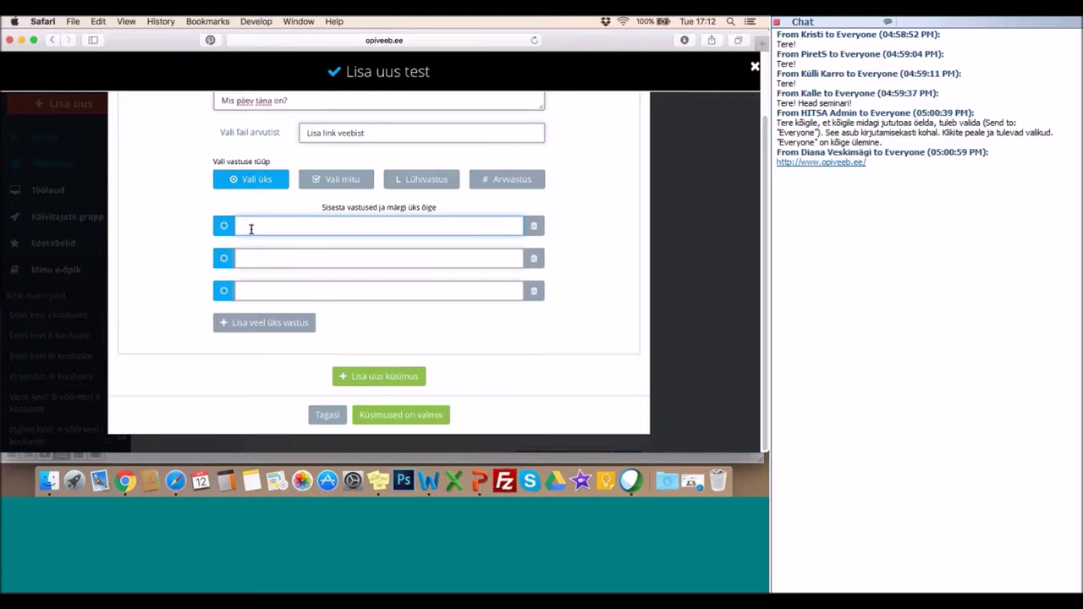
type("esmas")
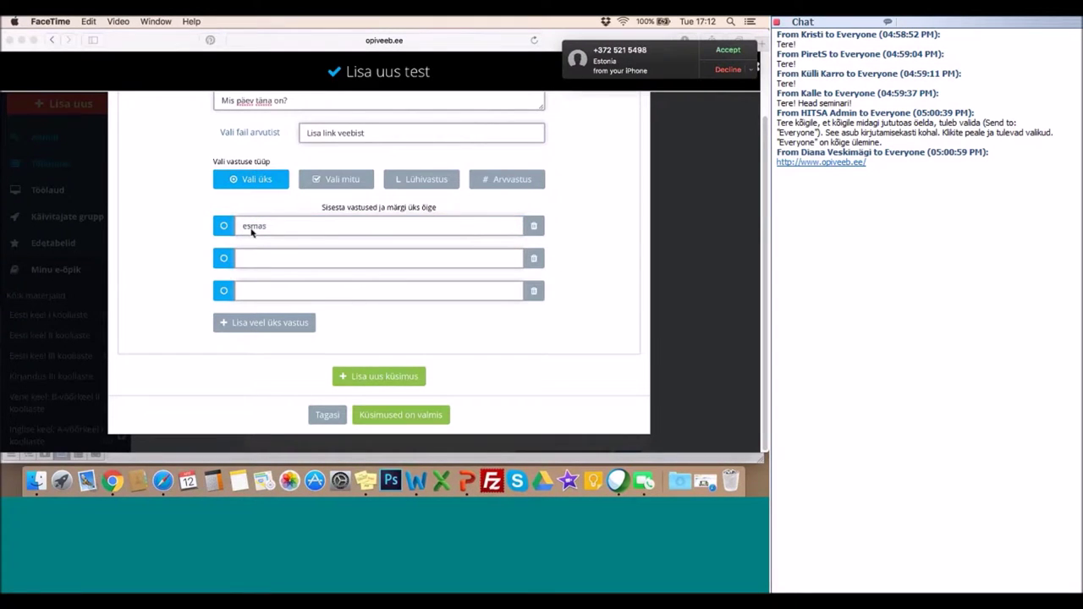
left_click(278, 226)
type("päev")
left_click(245, 258)
type("teisi")
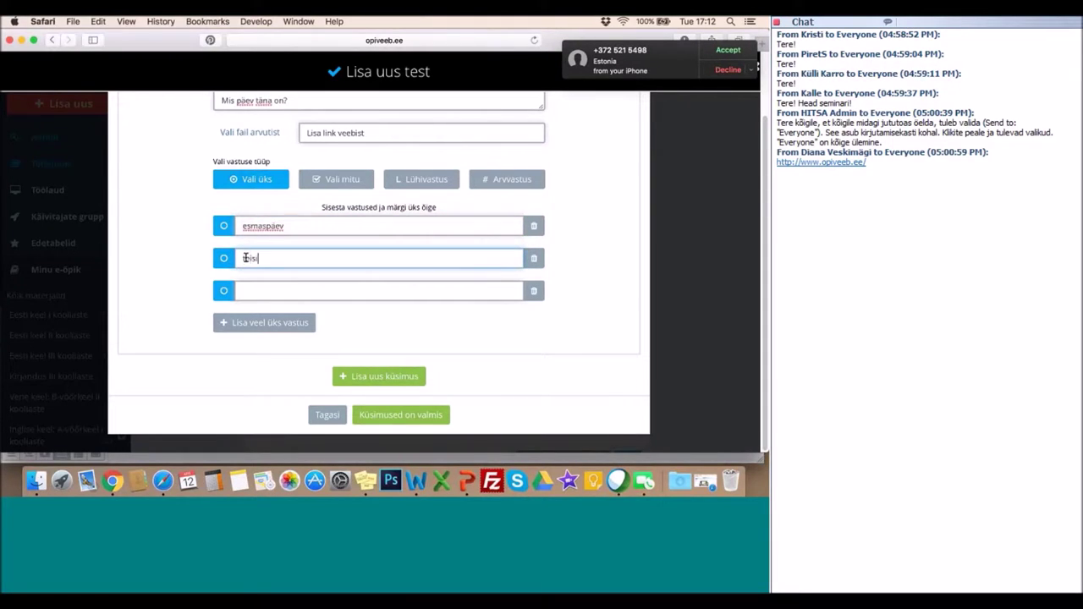
type("päev")
left_click(254, 290)
type("kolmapäev")
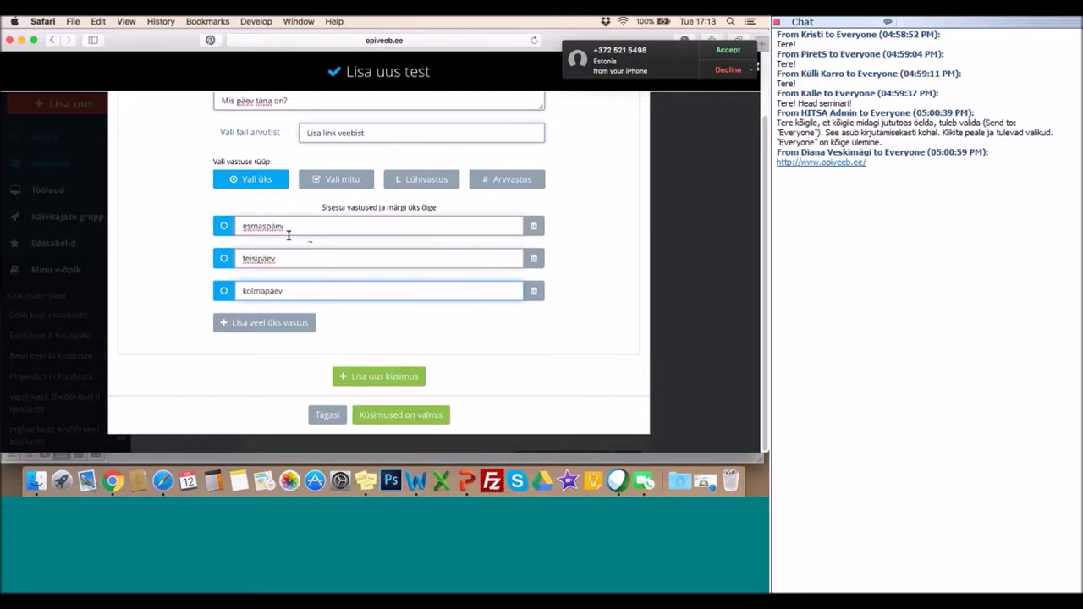
Mark teisipäev as the correct answer and add neljapäev as a fourth answer.
left_click(225, 260)
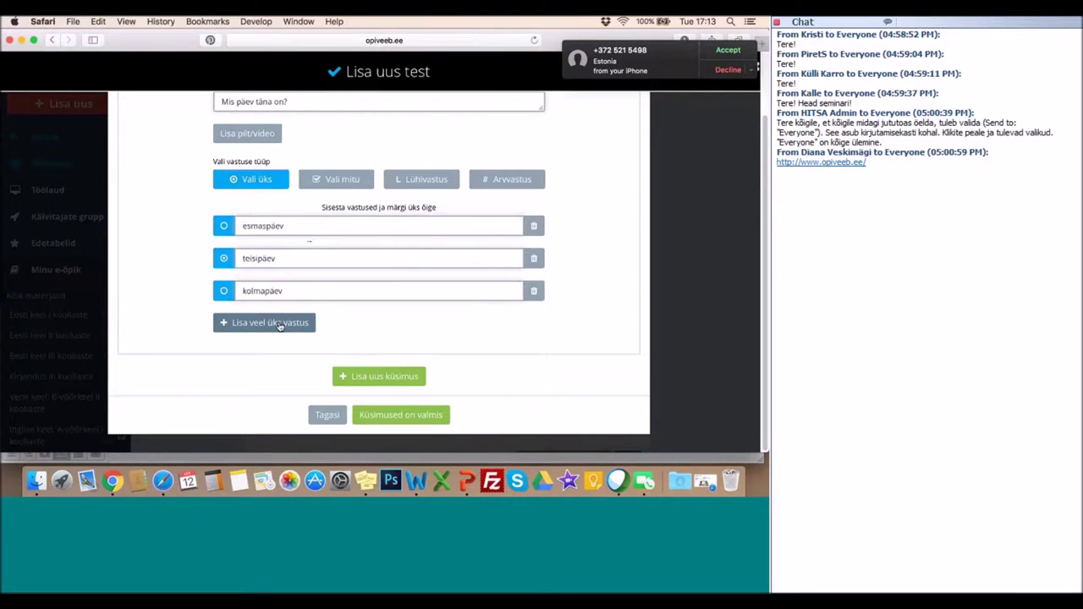
left_click(280, 324)
type("nelja")
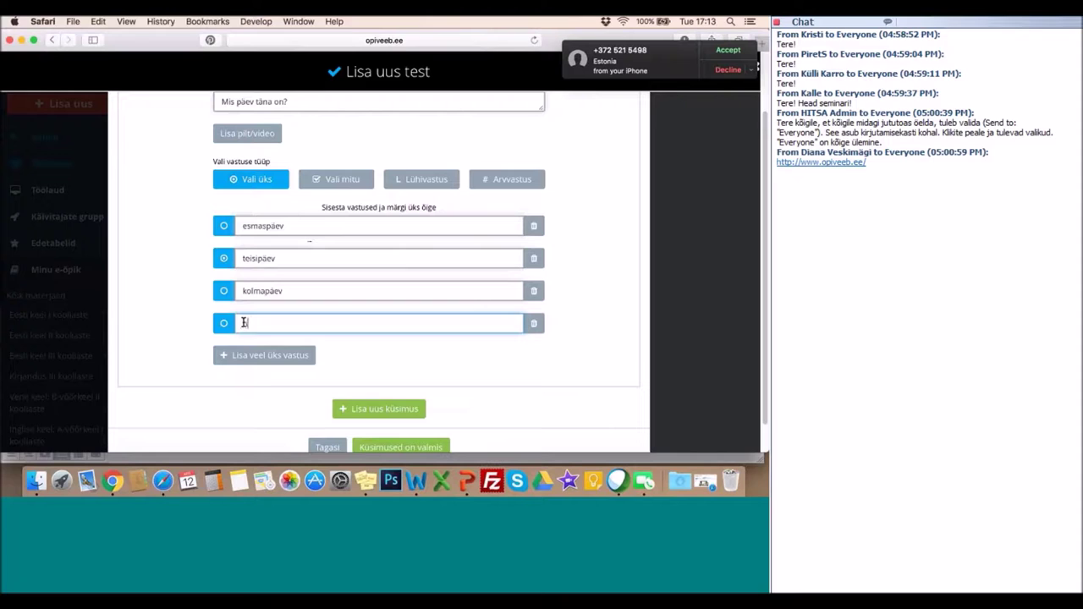
type("päev")
left_click(348, 373)
scroll(349, 373, "down", 2)
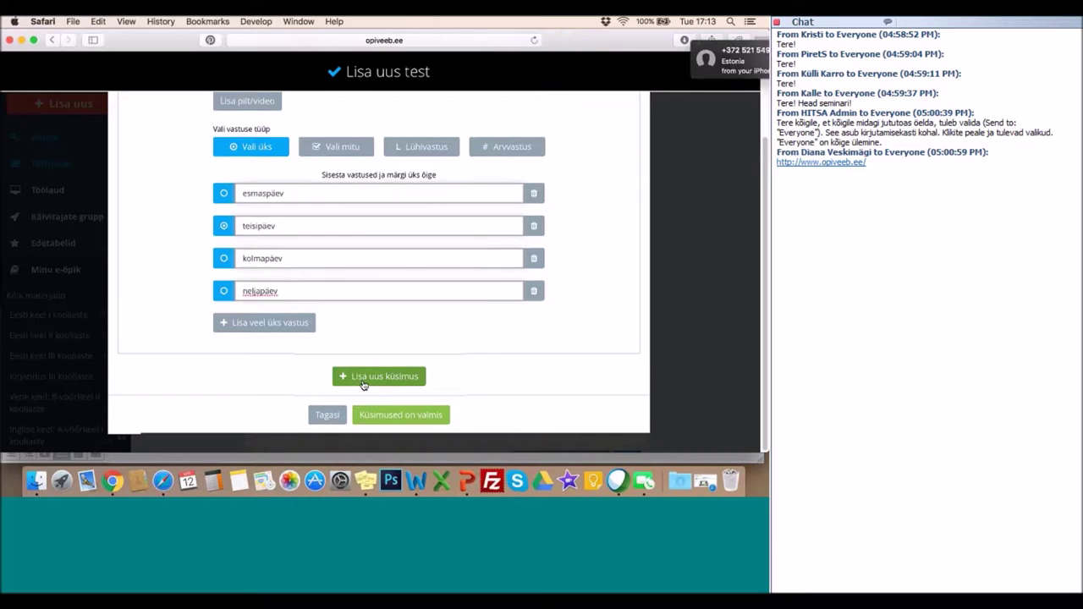
Add a second question to the test, and reopen the first question to review its answers before collapsing it.
left_click(364, 385)
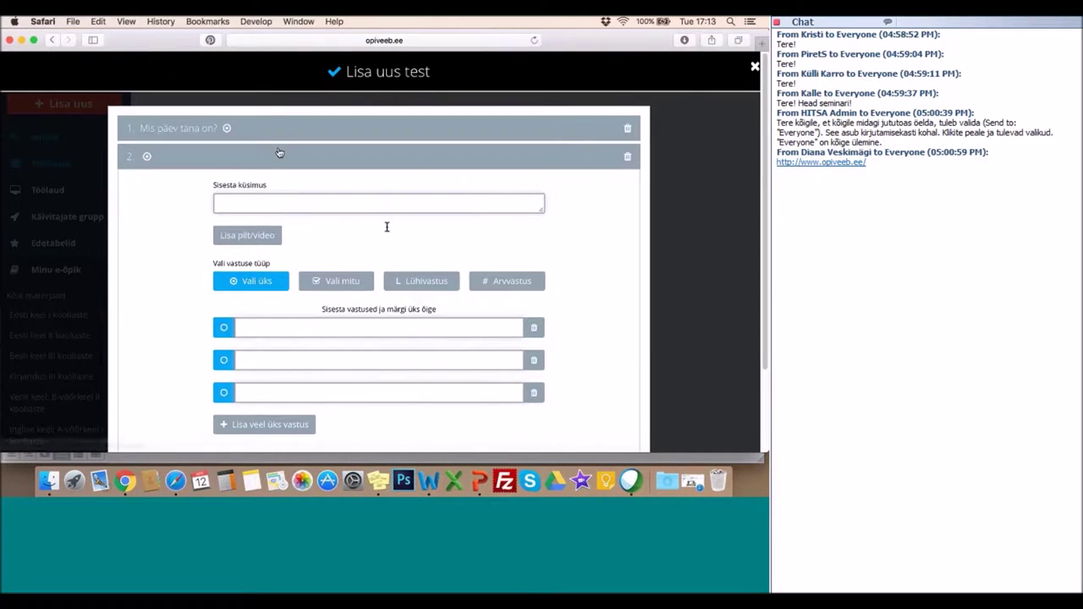
left_click(146, 130)
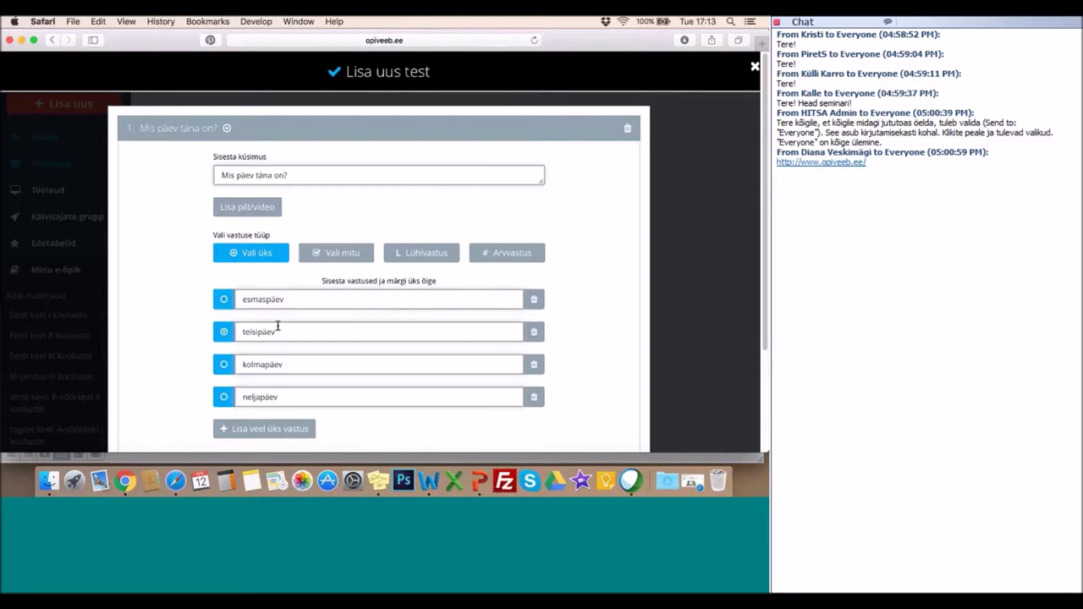
left_click(228, 129)
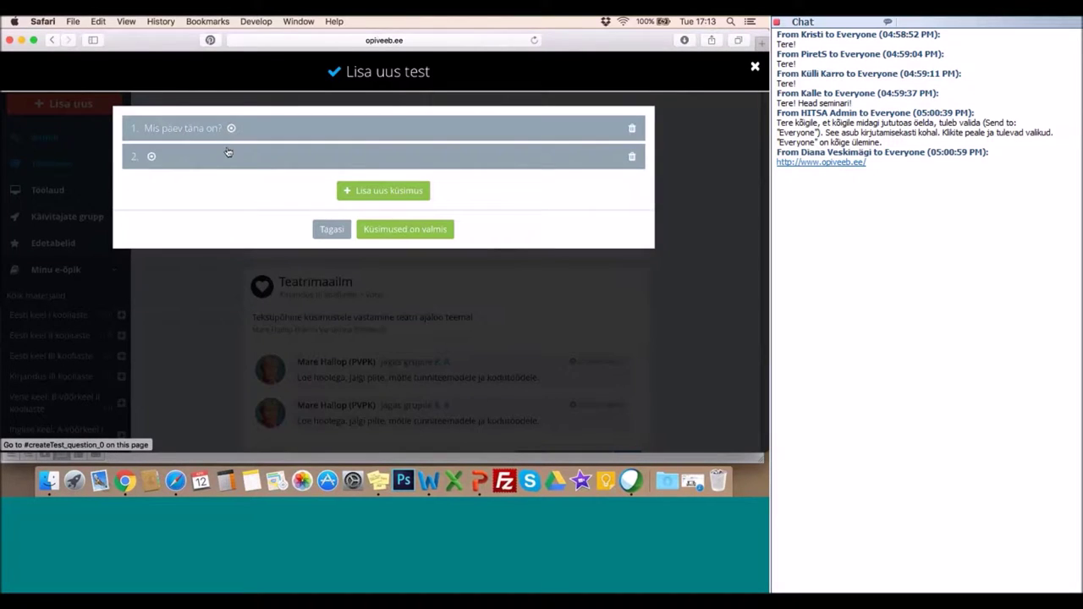
Enter "Mis kell on?" as the second question and set its answer type to Vali mitu.
left_click(227, 156)
left_click(242, 204)
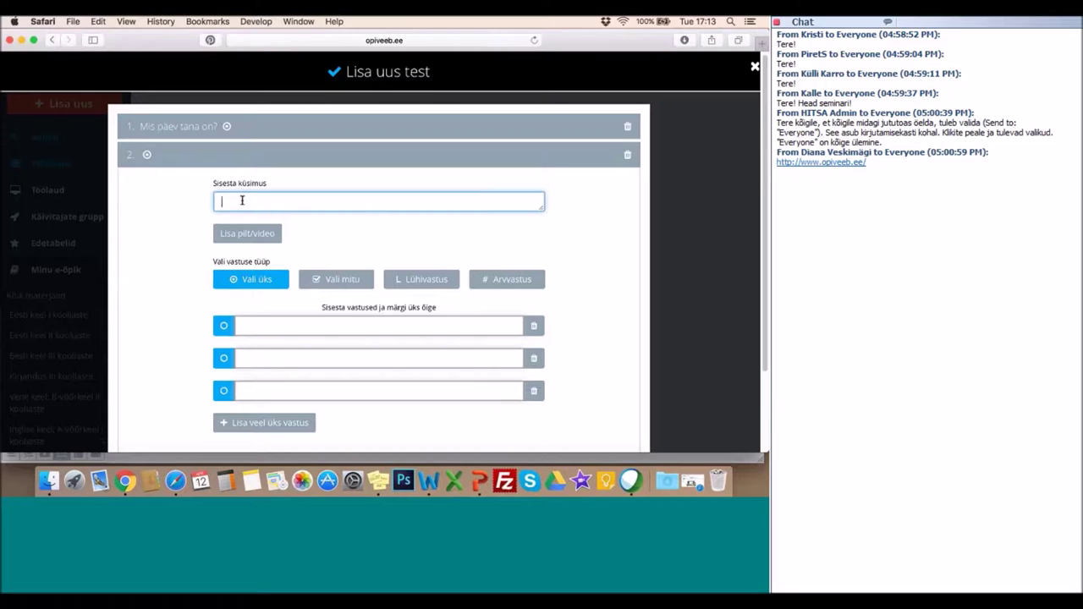
type("Mis kell on?")
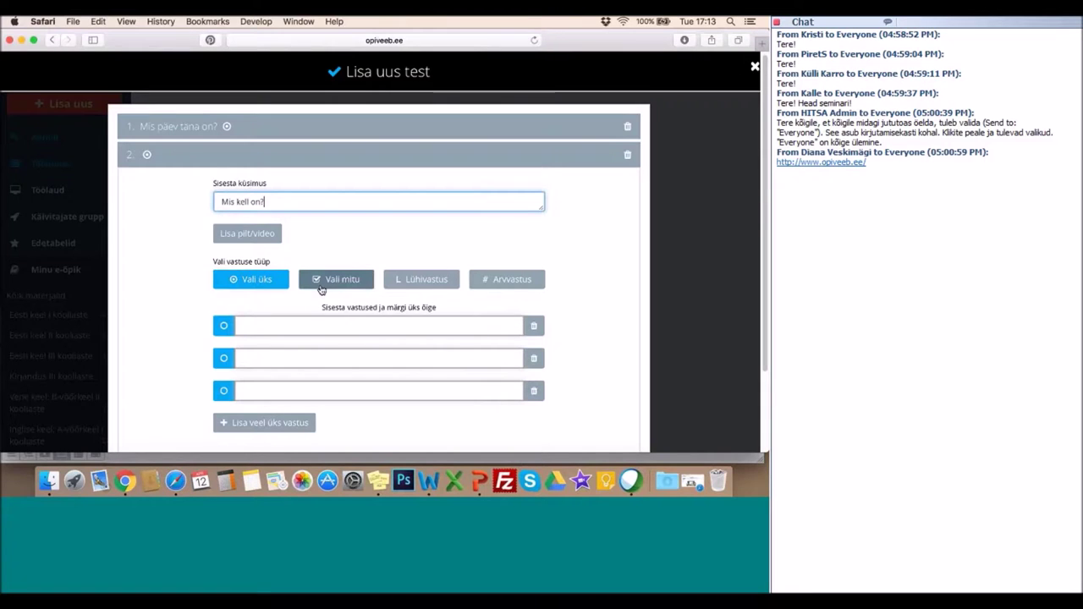
left_click(321, 289)
Enter 17.00, 17.15 and 18.00 as the answer choices of the second question.
left_click(243, 325)
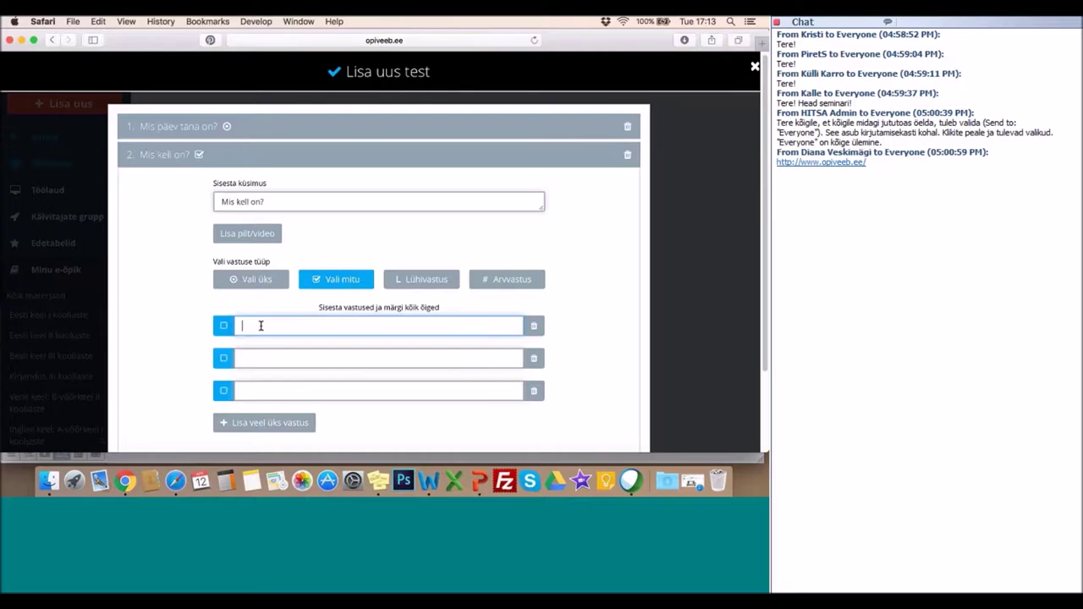
type("17.00")
left_click(266, 358)
type("17.15")
left_click(266, 390)
type("18.00")
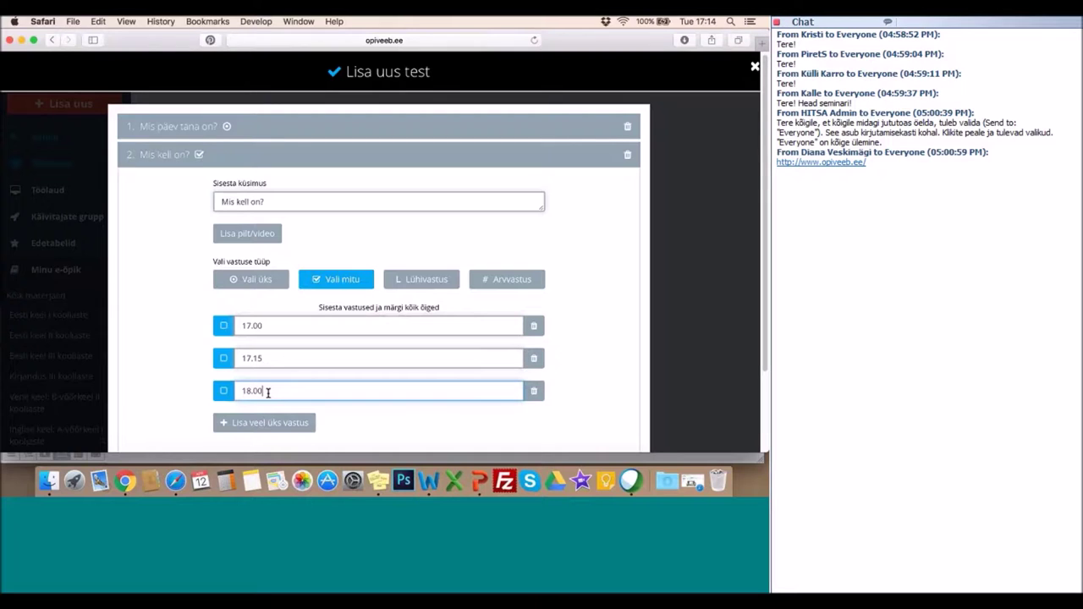
Change the second question's text to "Mis kell on veebiseminar?" and mark 17.00 as the correct answer.
left_click(261, 201)
type("veebiseminar")
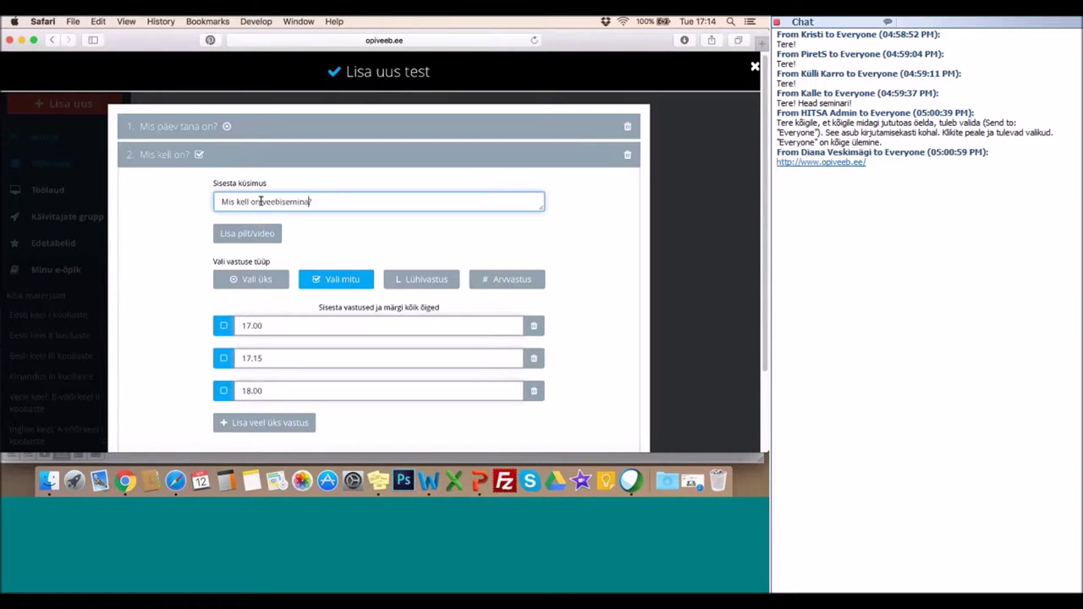
type("?")
scroll(365, 233, "down", 1)
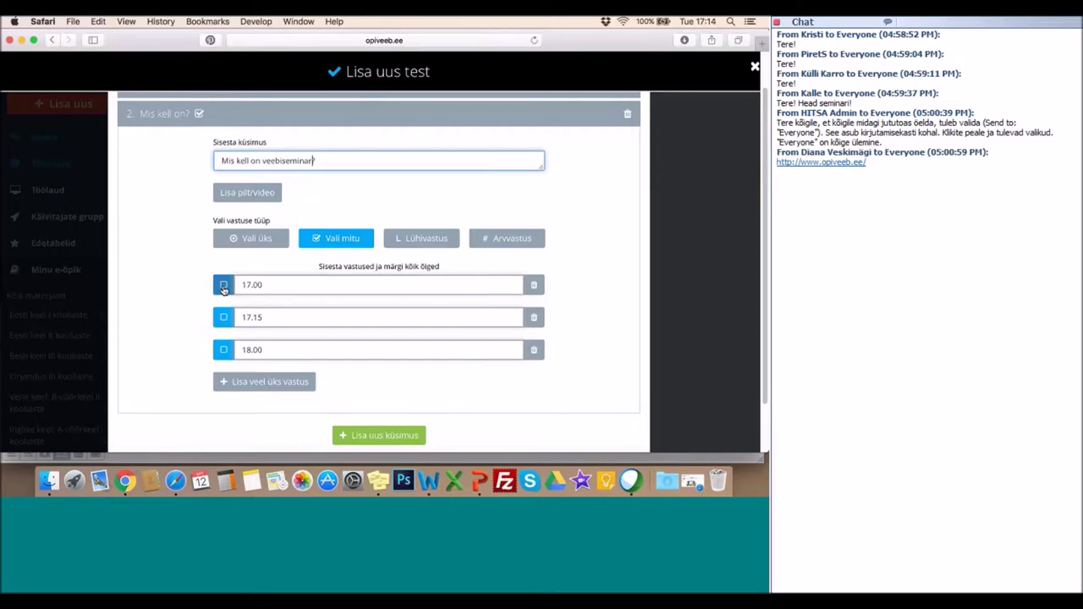
left_click(224, 287)
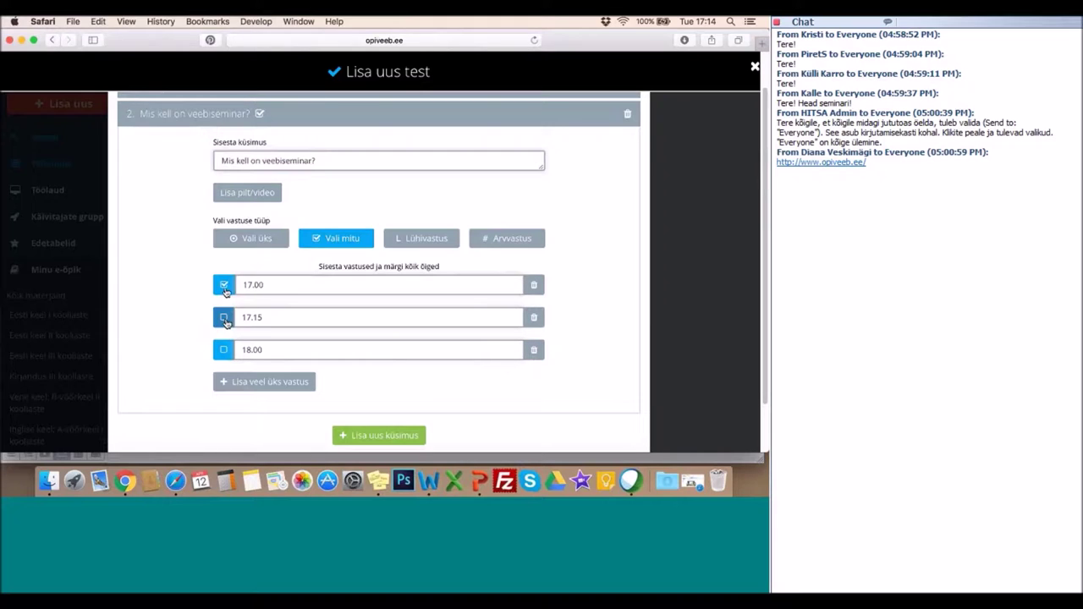
Add a third question reading "Mis kuu praegu on?" with the answer type Lühivastus.
scroll(440, 363, "down", 1)
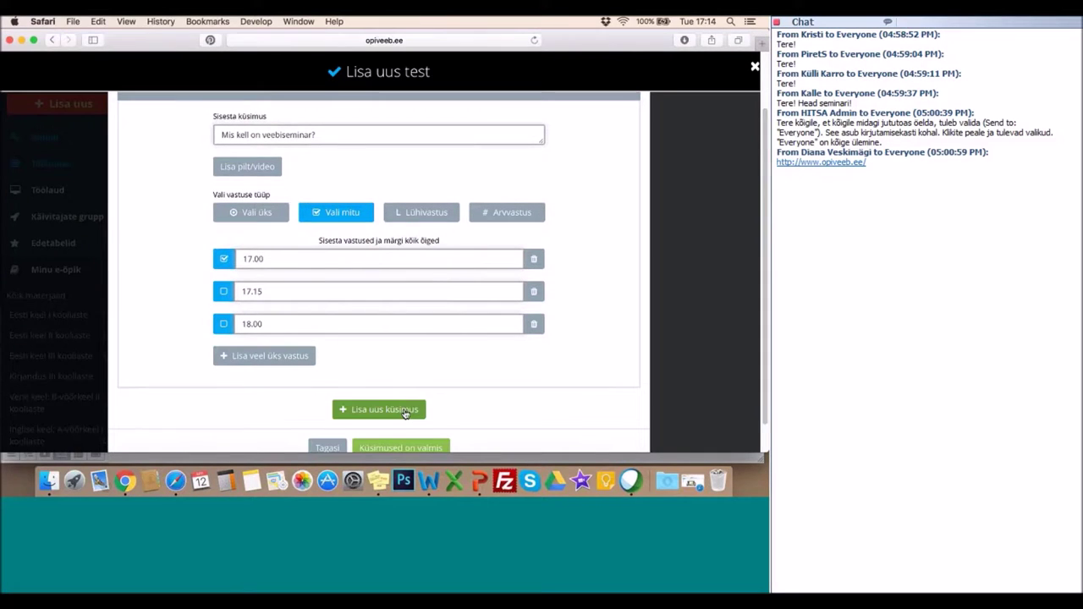
left_click(406, 411)
left_click(345, 223)
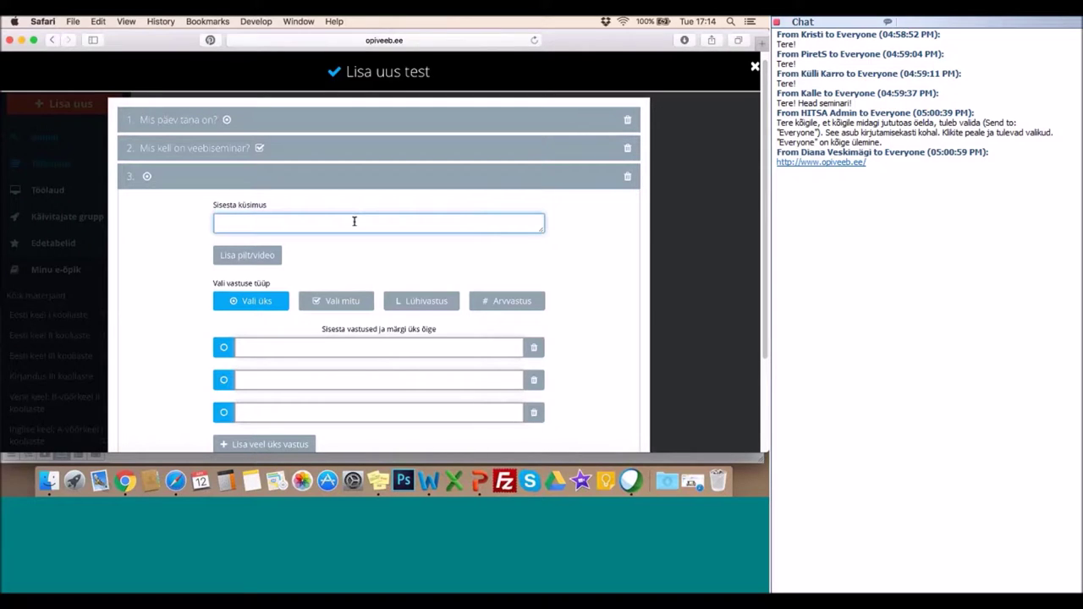
type("Mis kuu praegu on?")
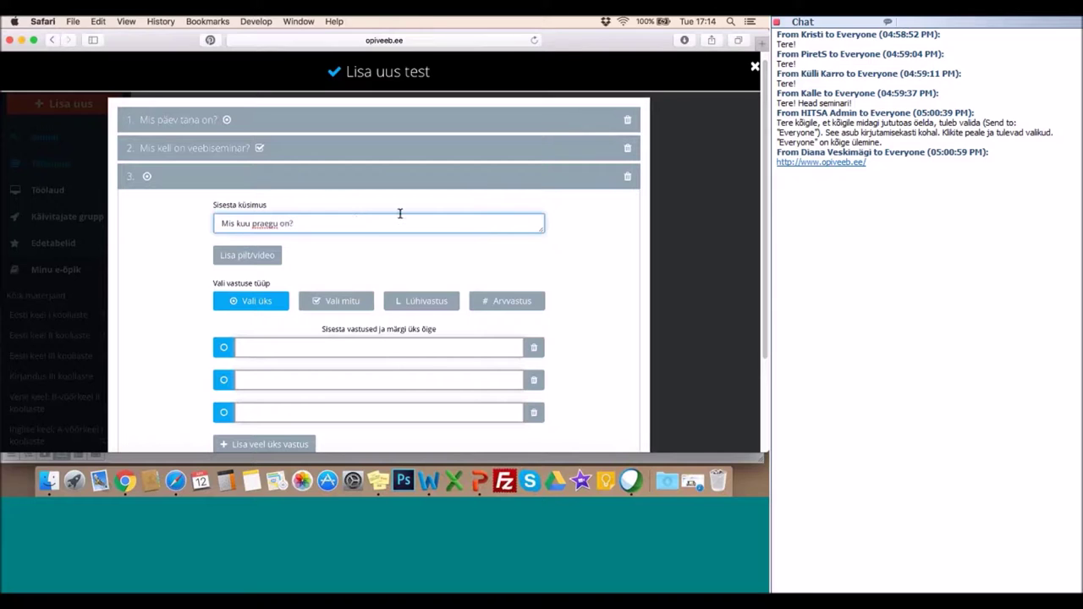
left_click(427, 303)
Enter aprill as the accepted answer of the third question and add Aprill as an alternative.
left_click(385, 358)
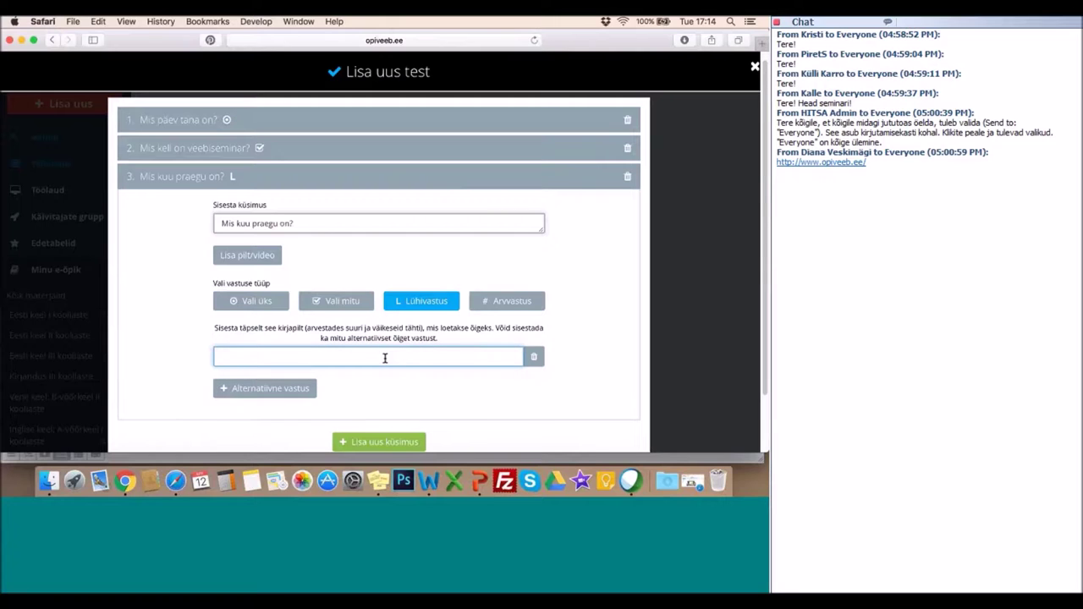
scroll(584, 326, "down", 3)
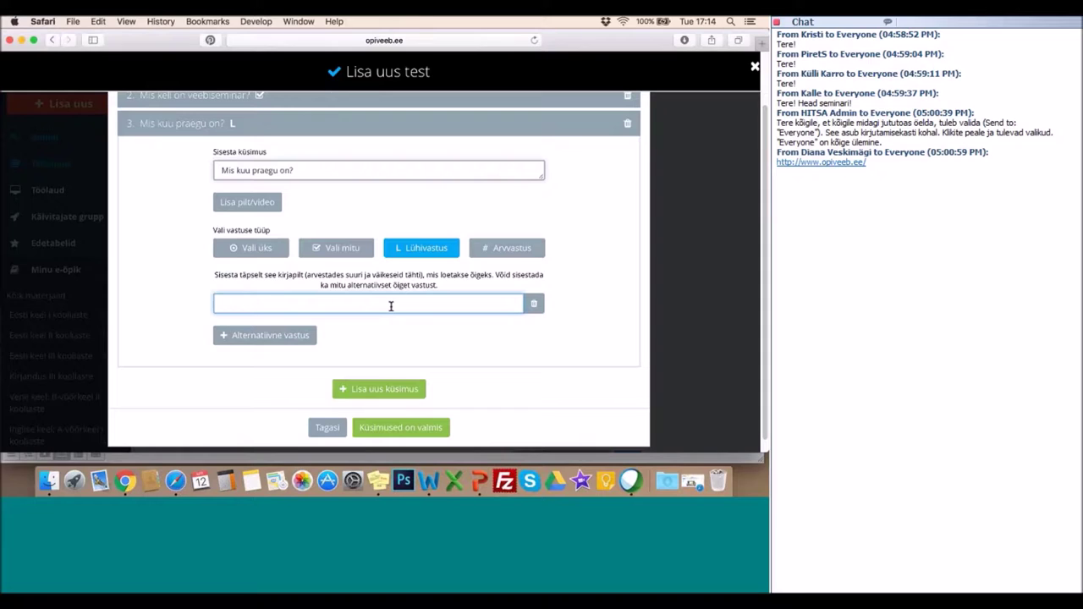
type("aprill")
left_click(247, 330)
left_click(238, 336)
type("April")
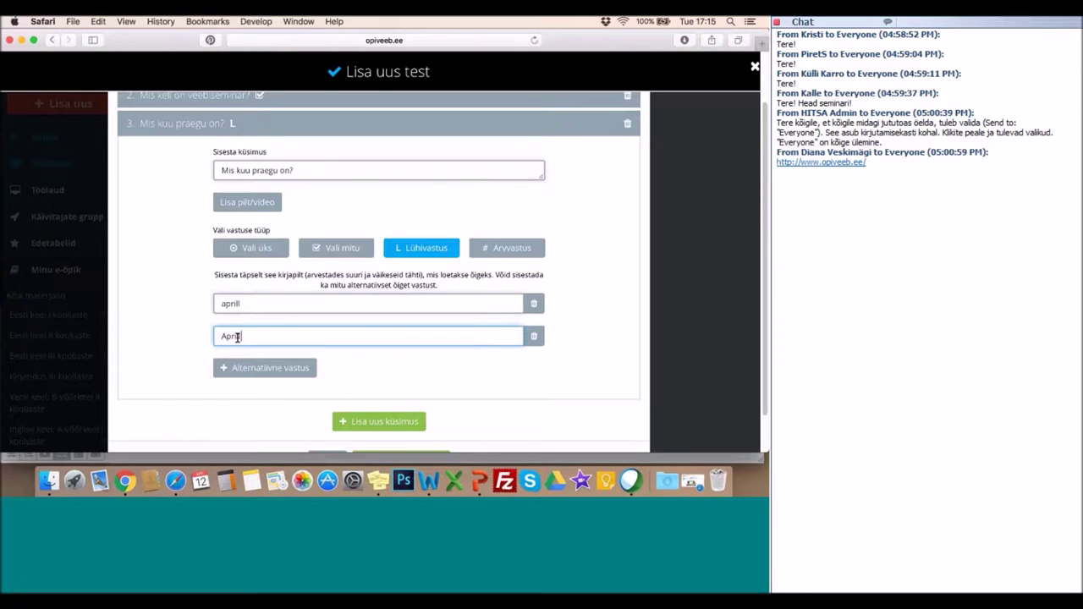
Add APRILL in capitals as another alternative answer to the third question.
left_click(242, 367)
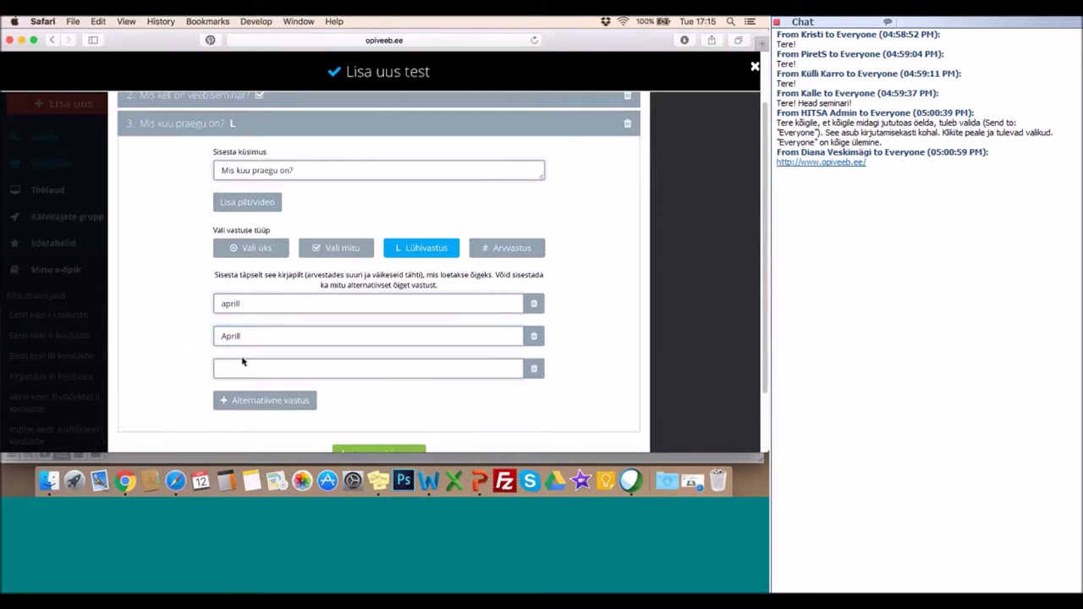
type("aprill")
key("BackSpace")
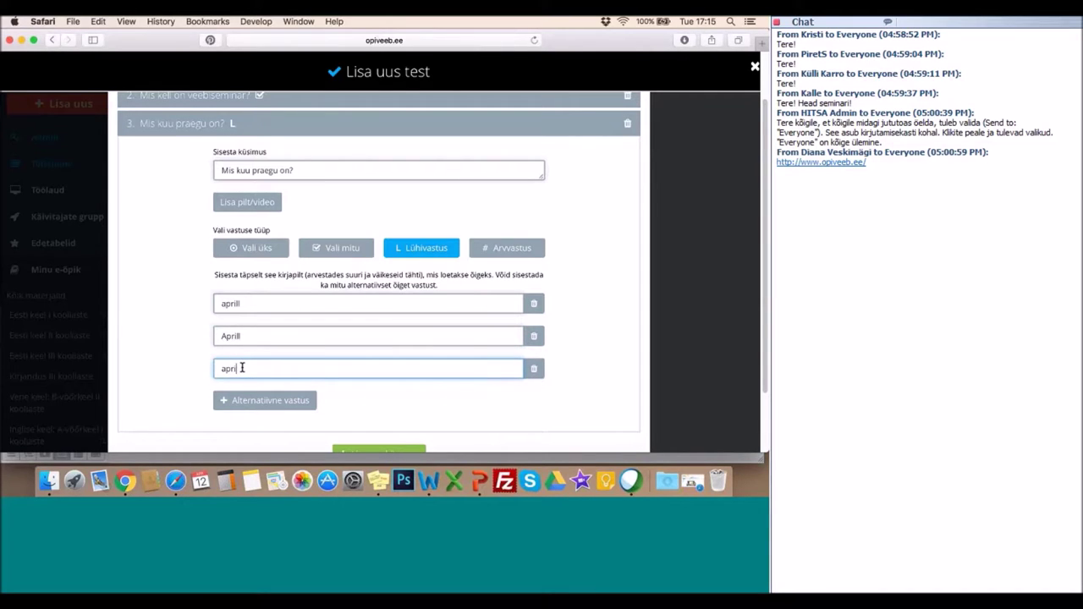
key("BackSpace")
key("BackSpace")
key("BackSpace")
key("BackSpace")
type("APRIL")
left_click(392, 408)
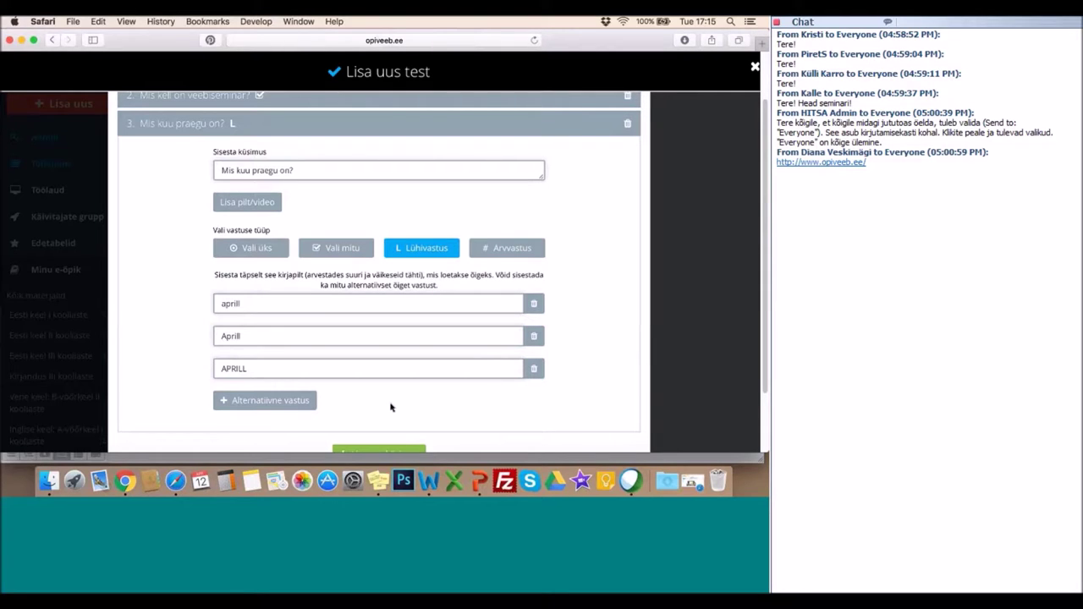
Add a fourth question reading "Kui palju on 5+5" with the answer type Arvvastus.
scroll(391, 408, "down", 3)
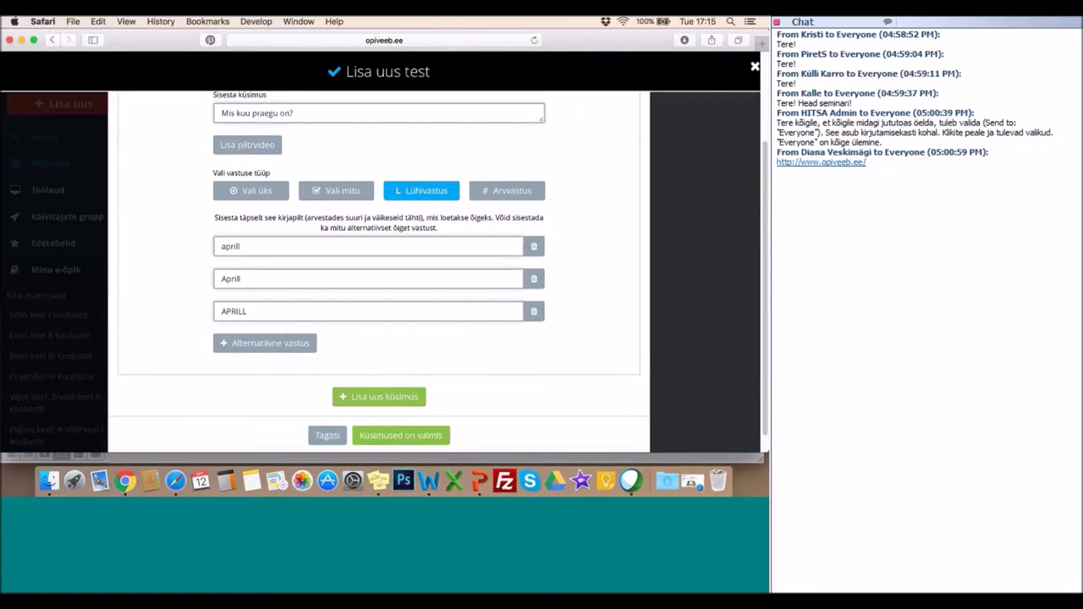
left_click(384, 397)
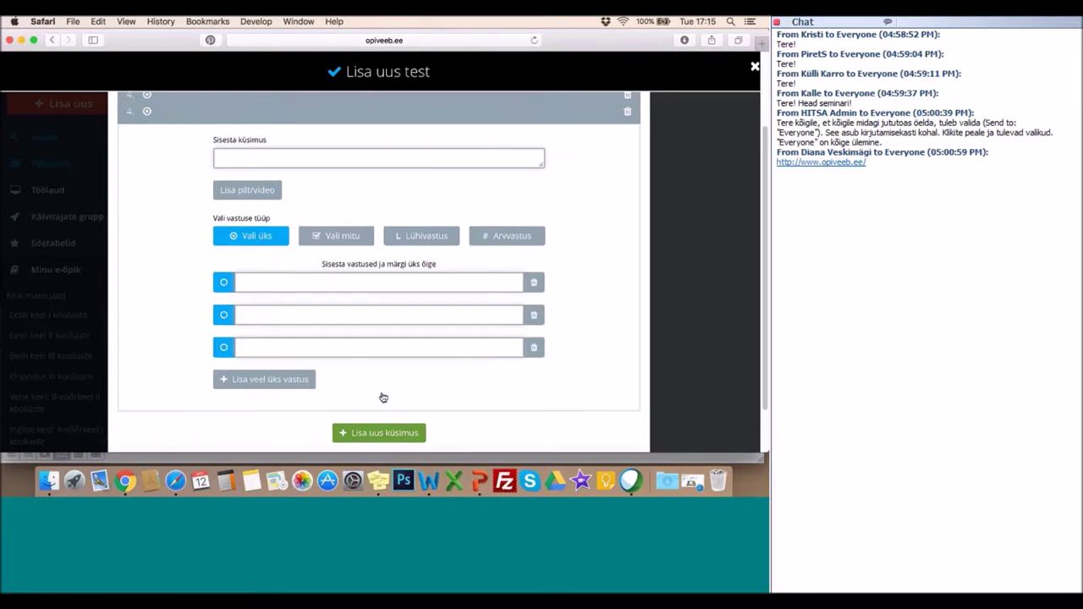
left_click(332, 246)
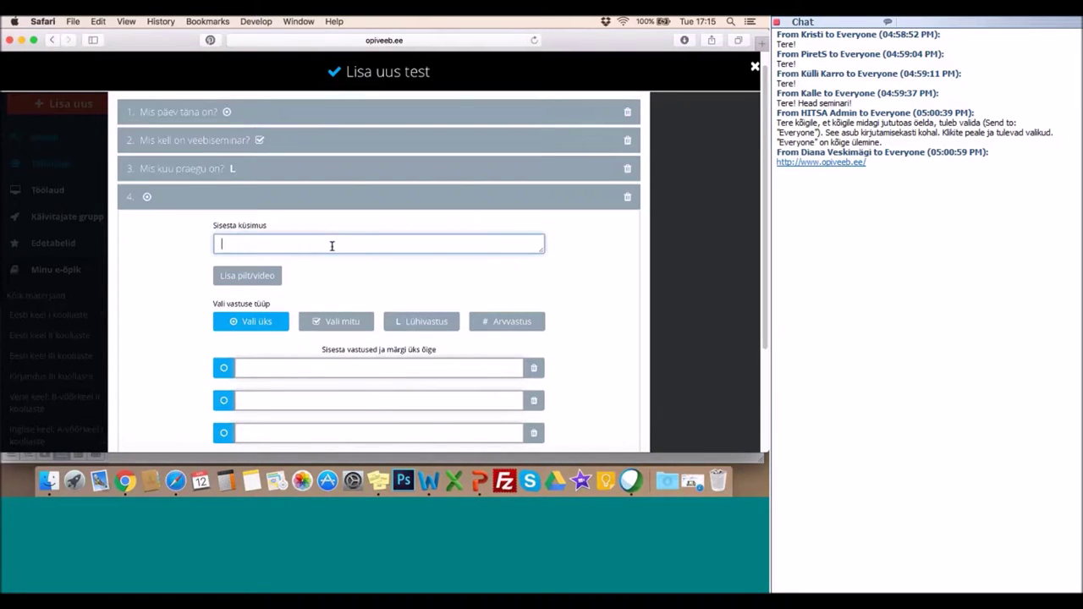
type("Kui palju on 5+5")
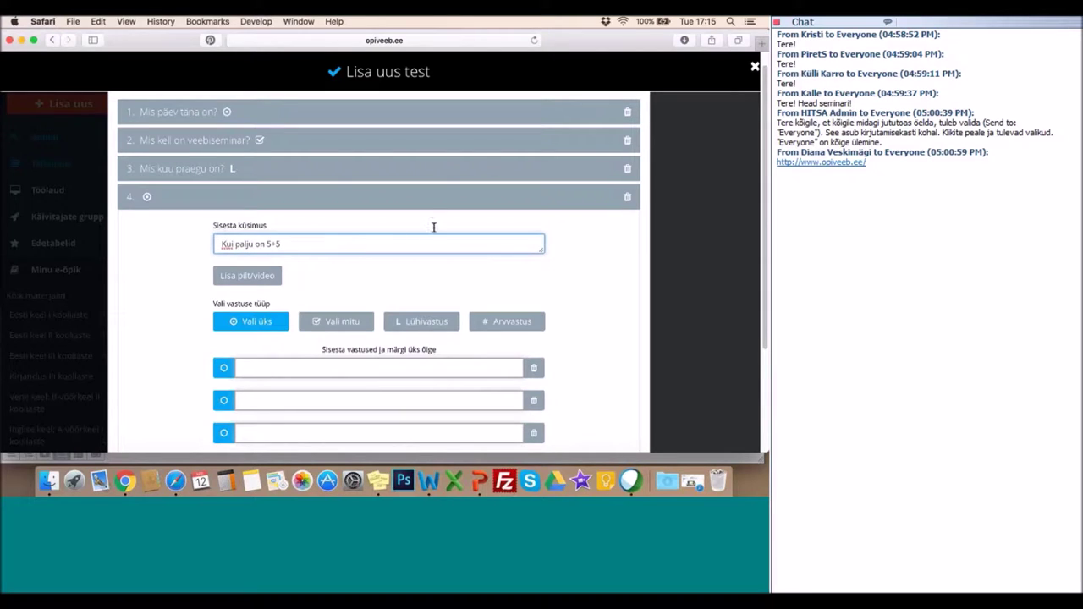
left_click(503, 322)
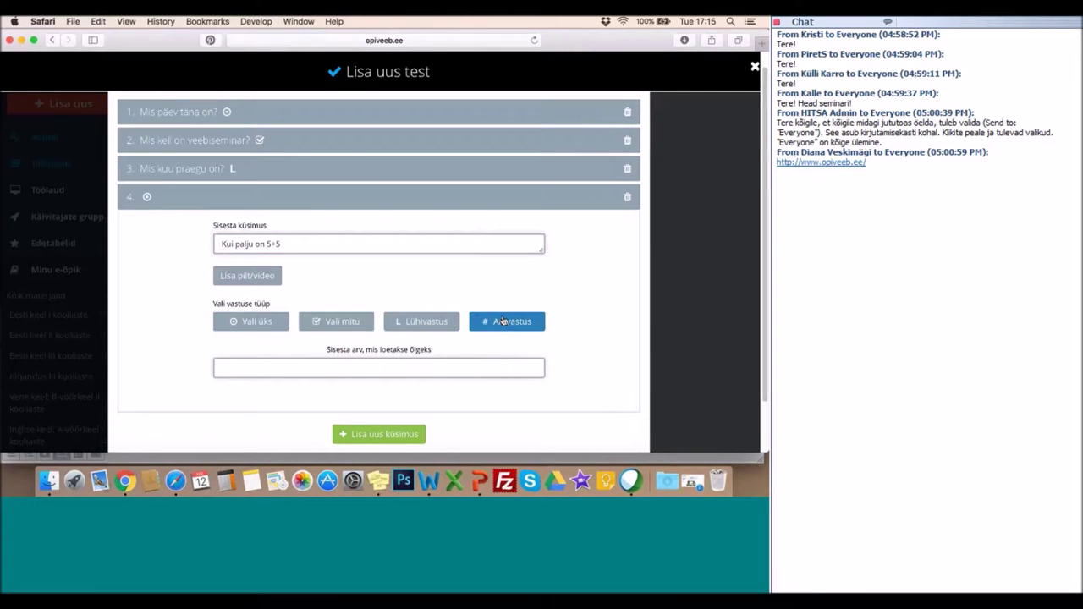
Set 10 as the correct number for the fourth question and end its text with a question mark.
scroll(502, 321, "down", 2)
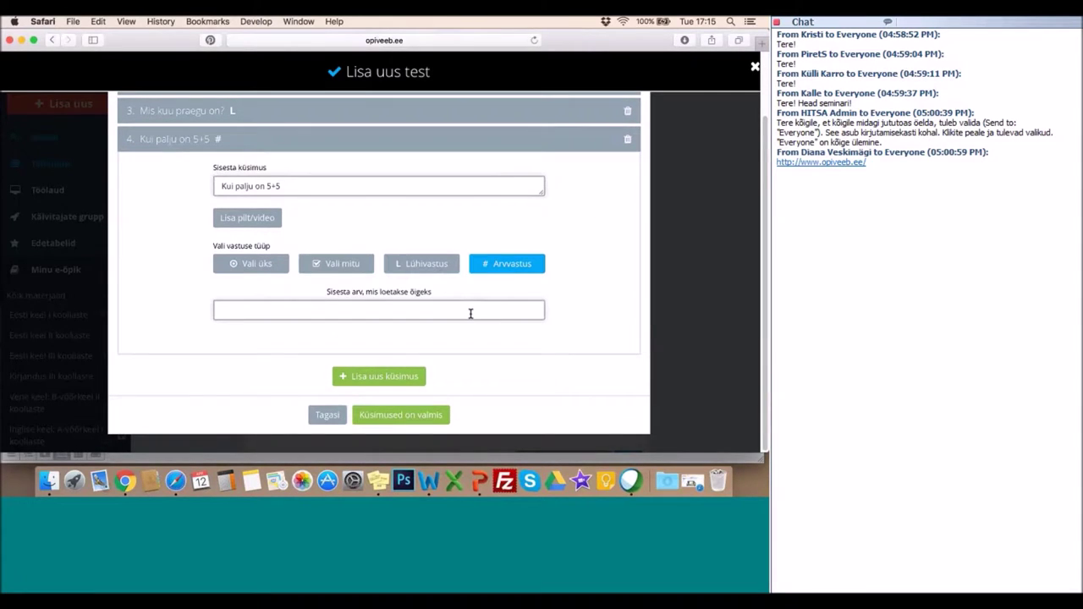
left_click(471, 314)
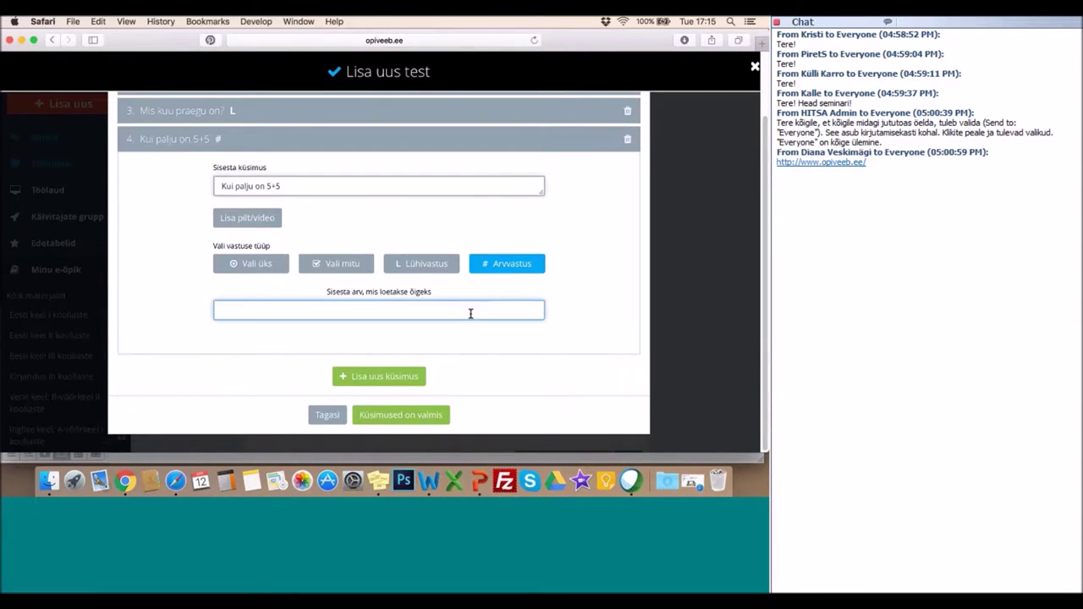
type("10")
left_click(511, 188)
type("?")
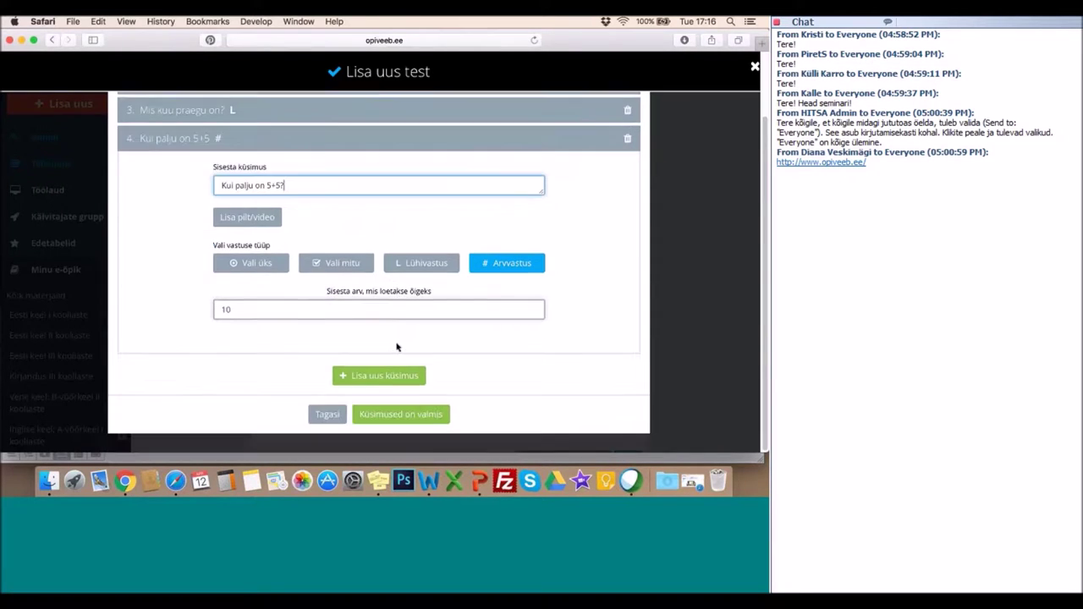
Finish the questions, enter "Palun harjuta ja vasta kõikidele küsimustele." as the description for test takers, and save the test.
left_click(396, 415)
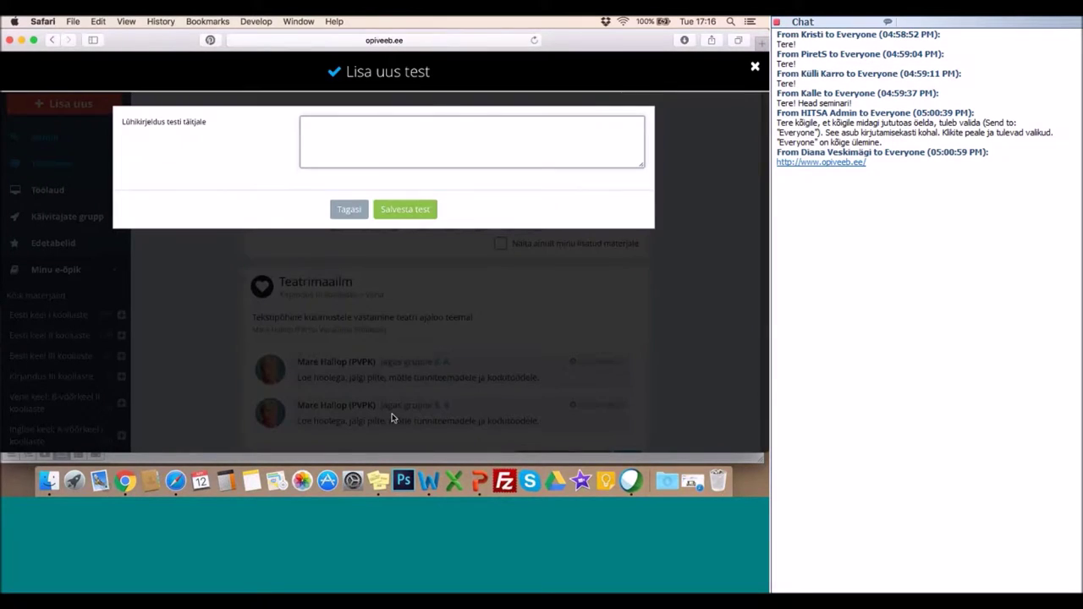
left_click(404, 144)
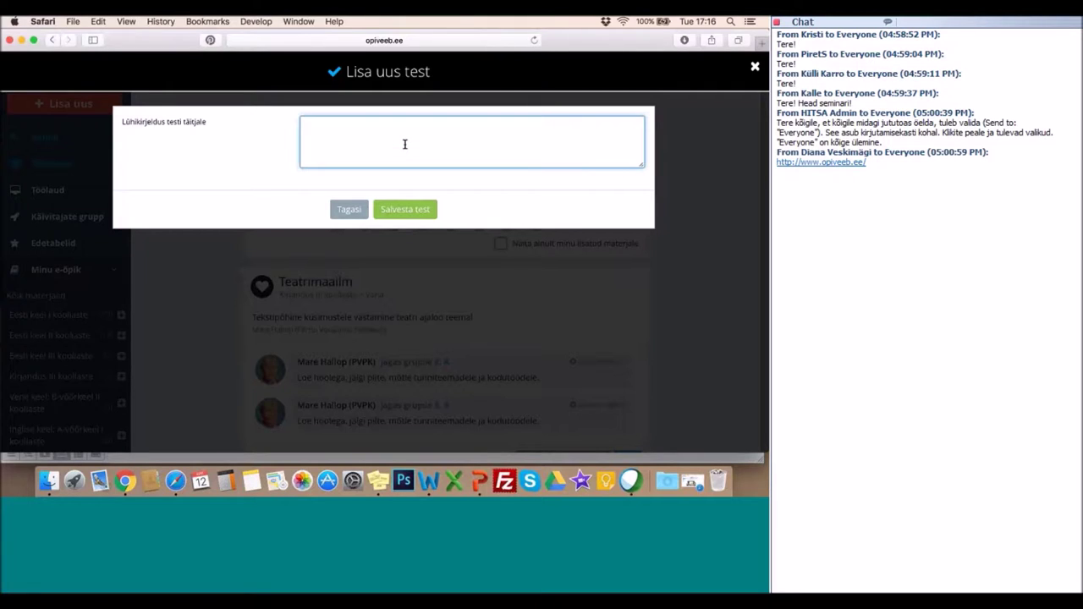
type("Palun harjuta ja vasta kõikidele kü")
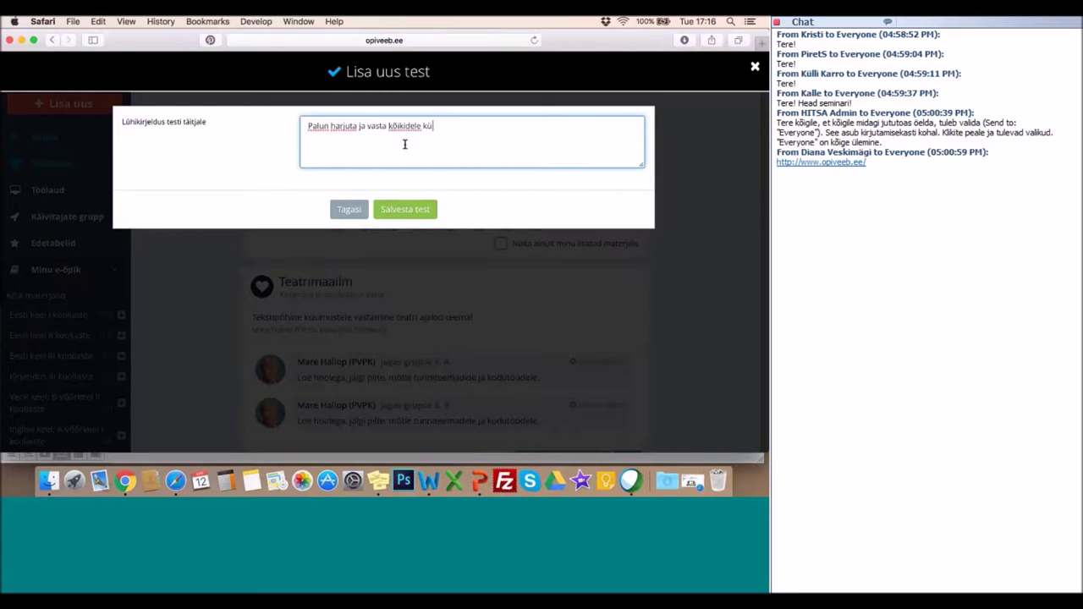
type("simustele.")
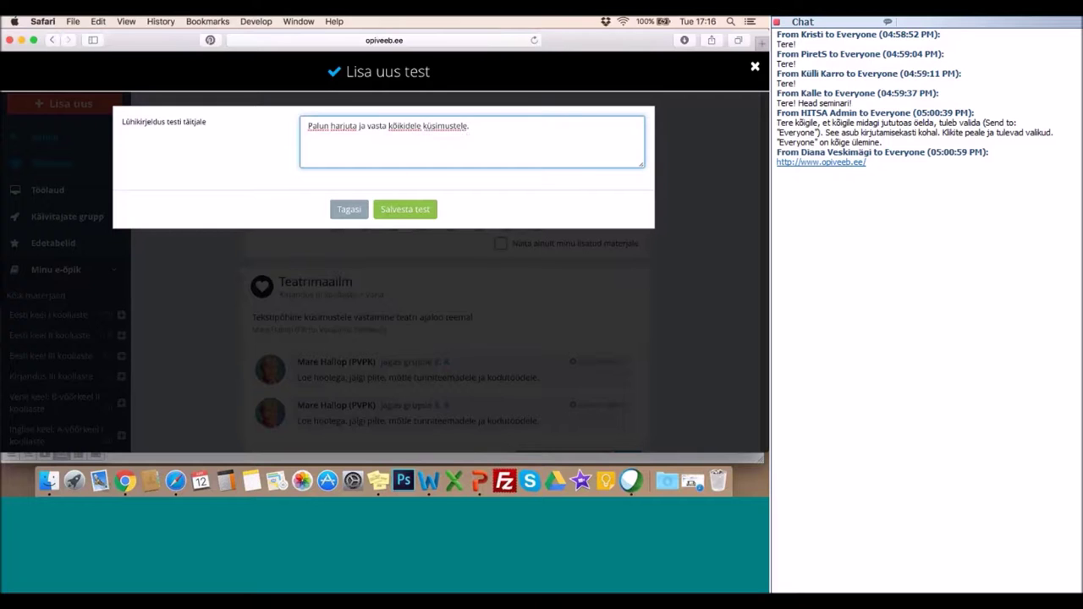
left_click(425, 217)
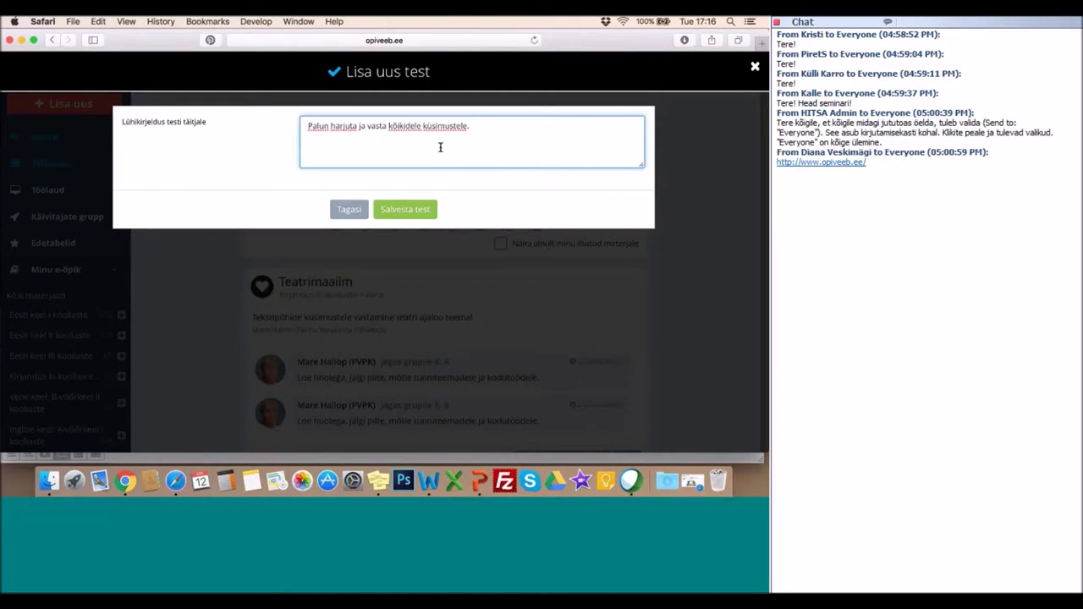
left_click(419, 213)
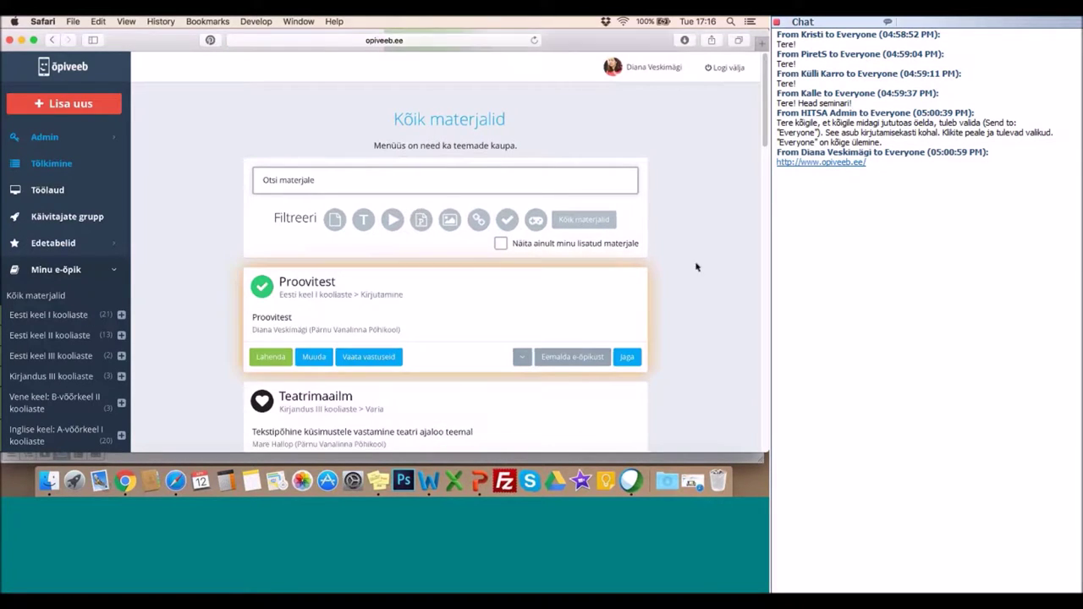
Open Proovitest for solving from the materials list, start it and look over its first questions.
scroll(696, 268, "down", 3)
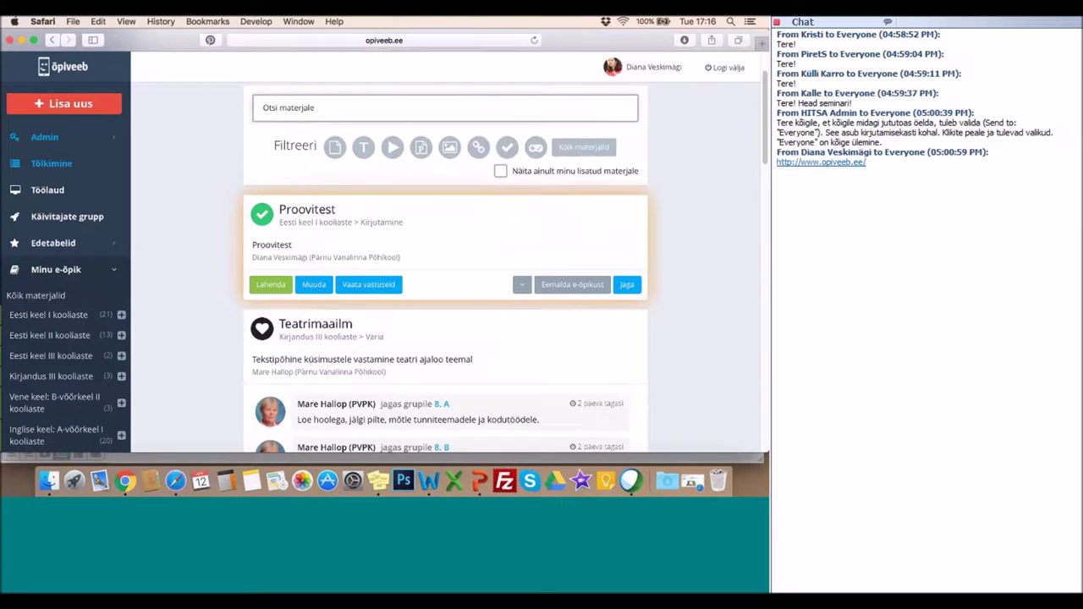
left_click(273, 286)
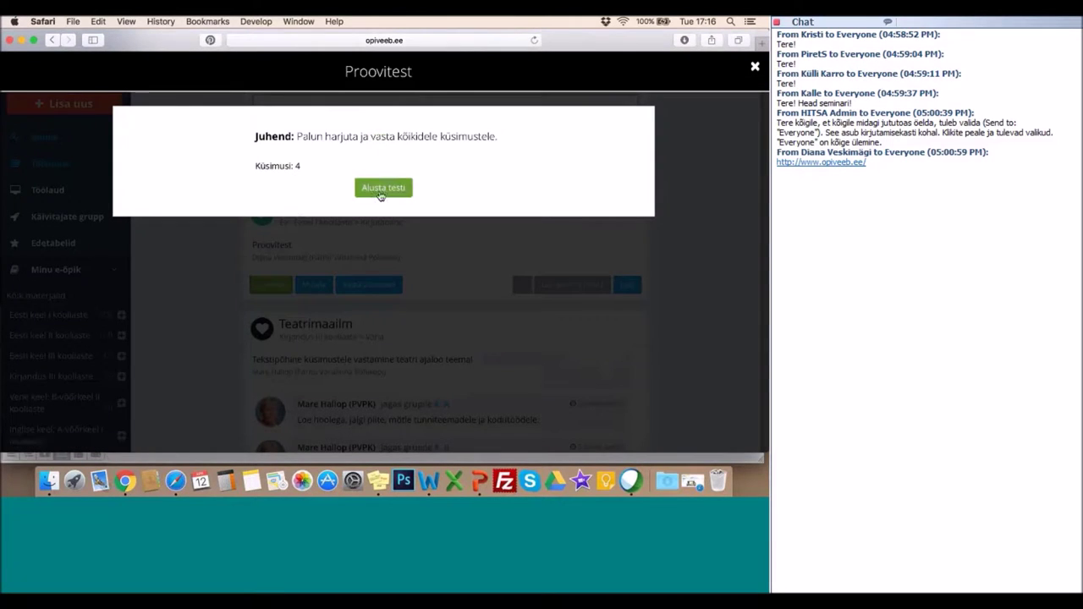
left_click(380, 189)
scroll(475, 250, "down", 1)
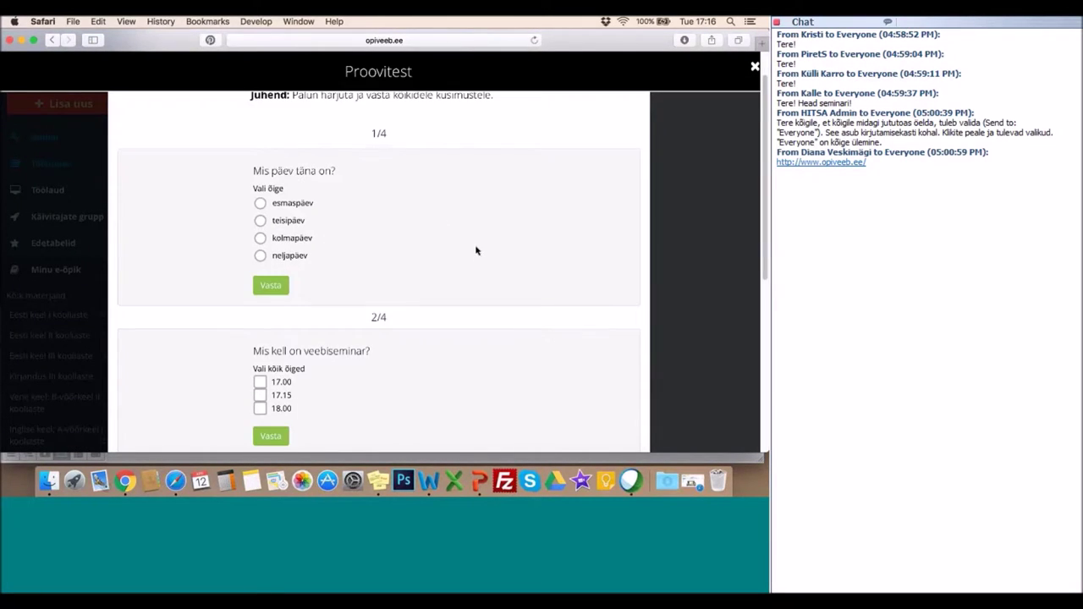
scroll(476, 250, "up", 1)
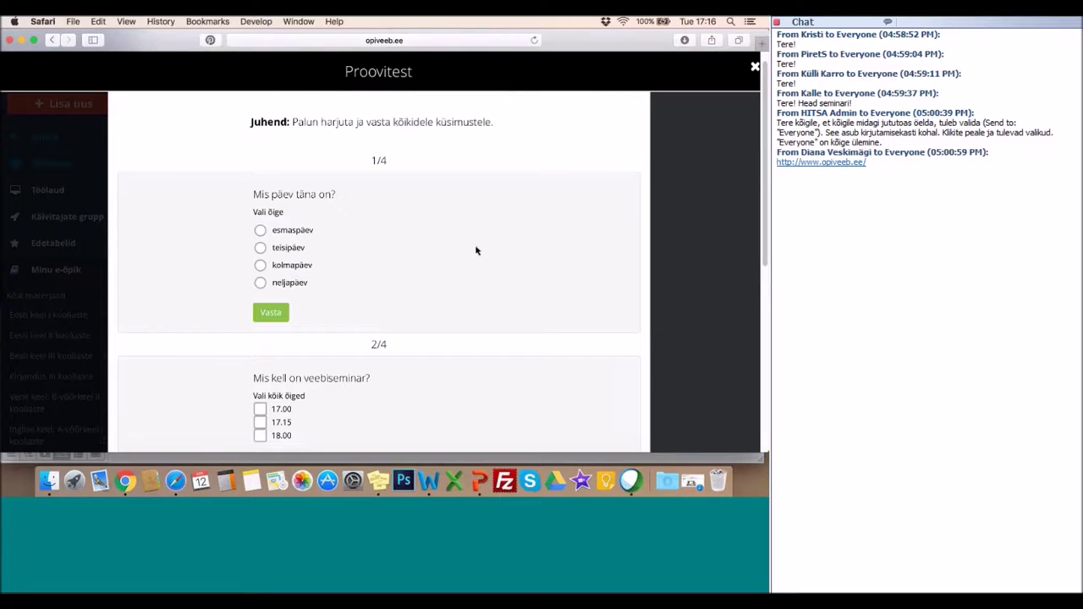
scroll(476, 250, "up", 1)
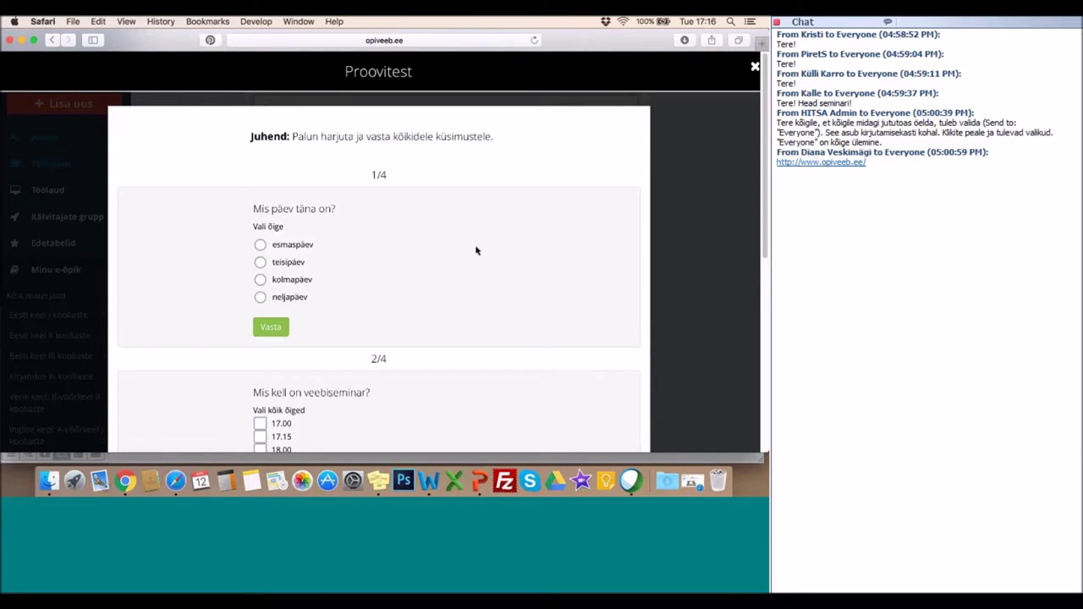
scroll(475, 250, "down", 2)
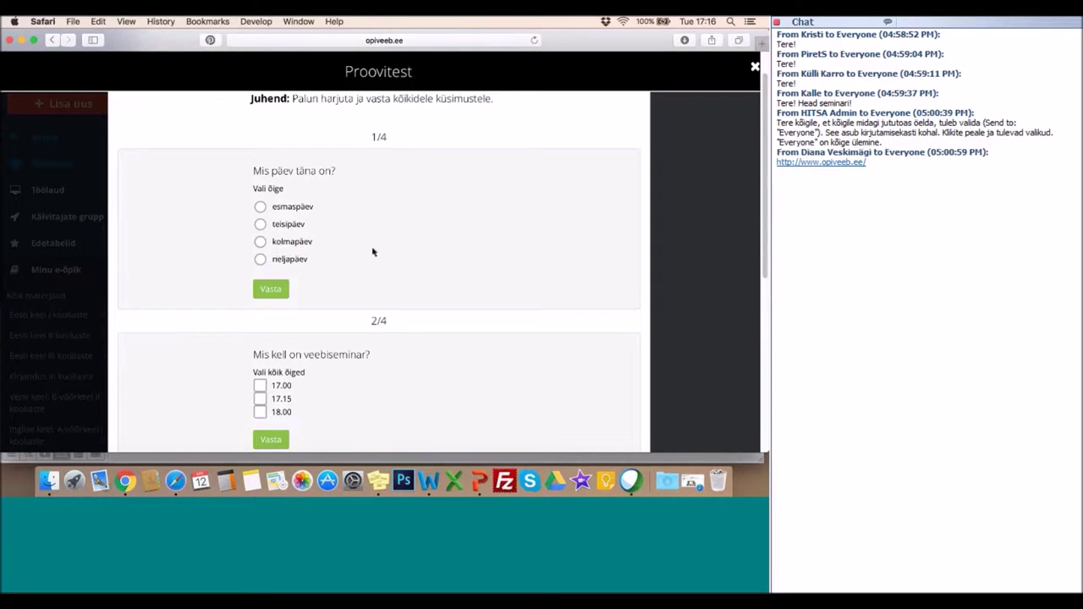
Answer the question "Mis päev täna on?" with esmaspäev and submit the answer.
left_click(260, 209)
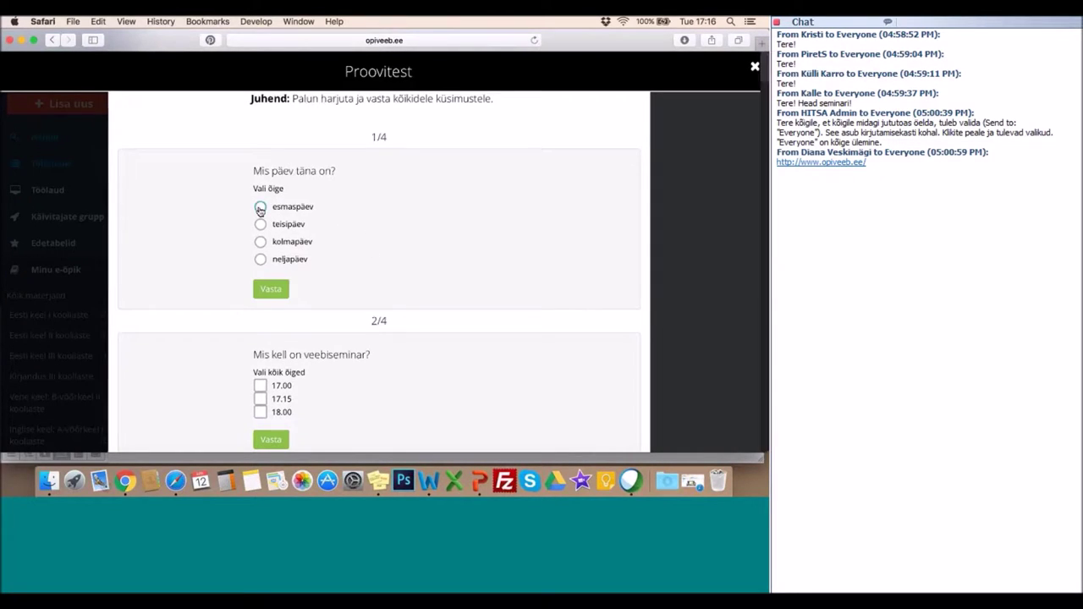
left_click(270, 290)
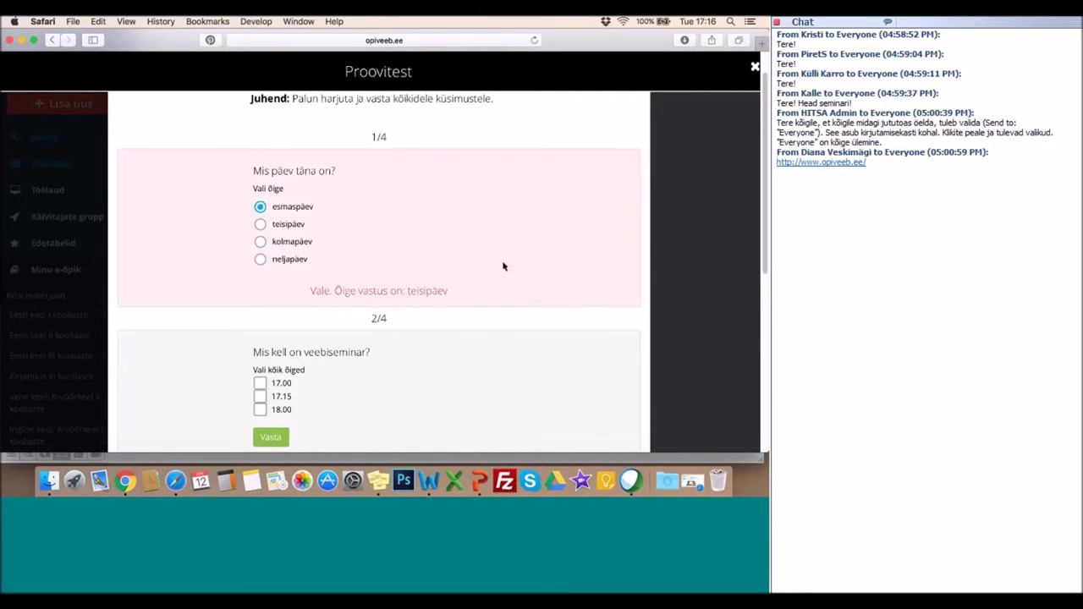
scroll(509, 250, "down", 2)
scroll(509, 250, "down", 3)
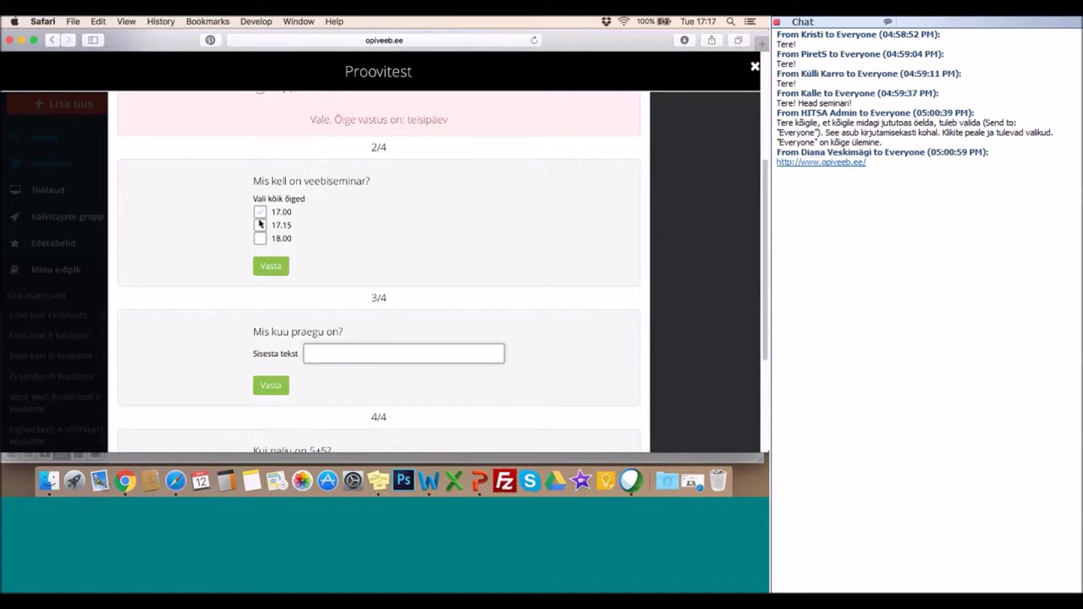
Answer the question "Mis kell on veebiseminar?" with 17.00 and submit the answer.
left_click(259, 212)
scroll(399, 246, "down", 2)
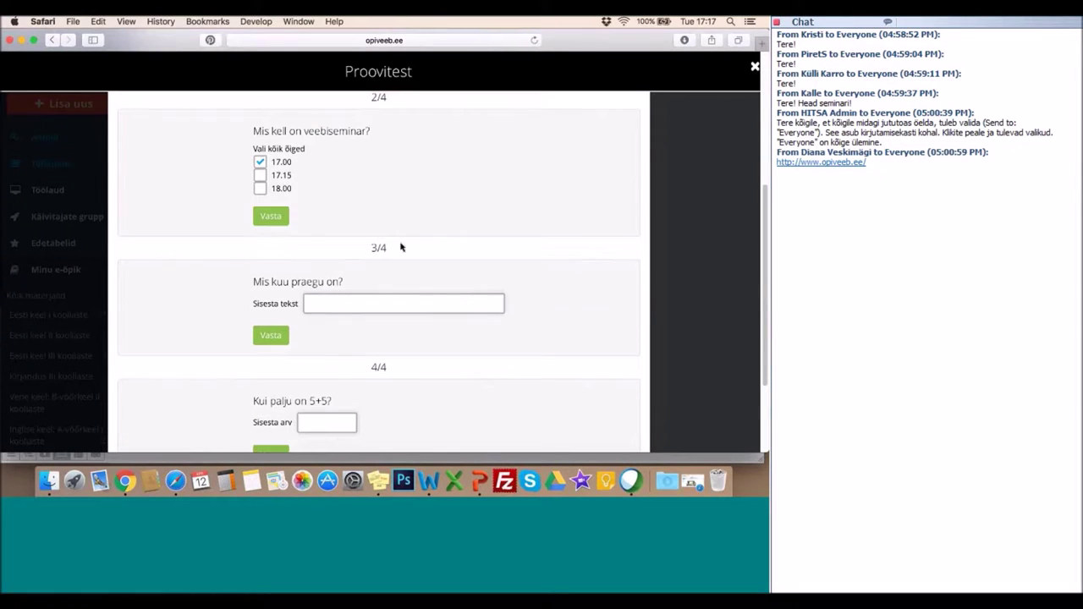
left_click(270, 216)
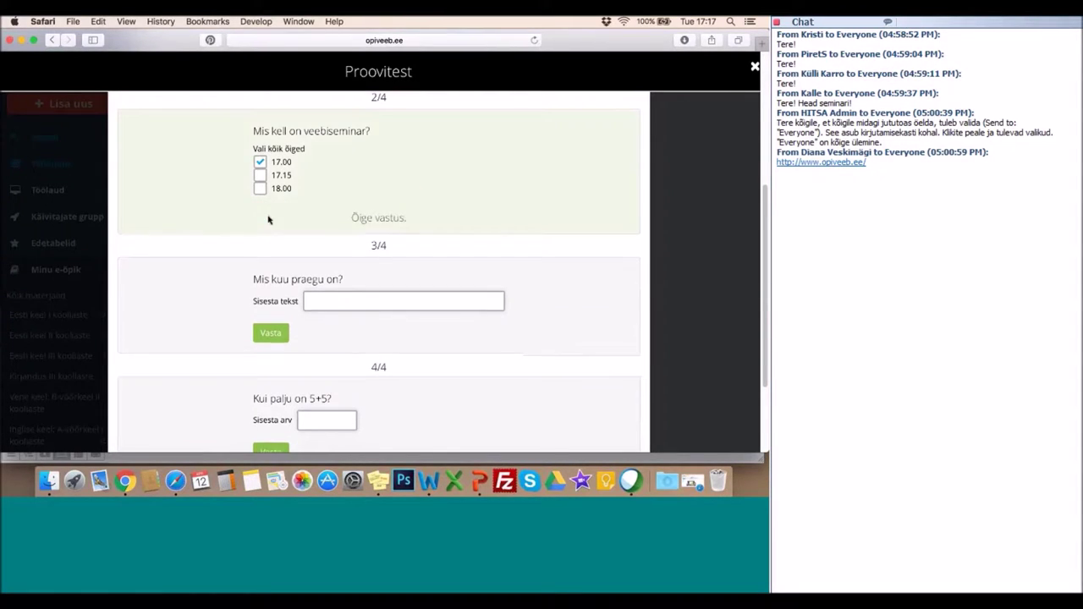
Answer the question "Mis kuu praegu on?" with Aprill and submit the answer.
scroll(516, 264, "down", 1)
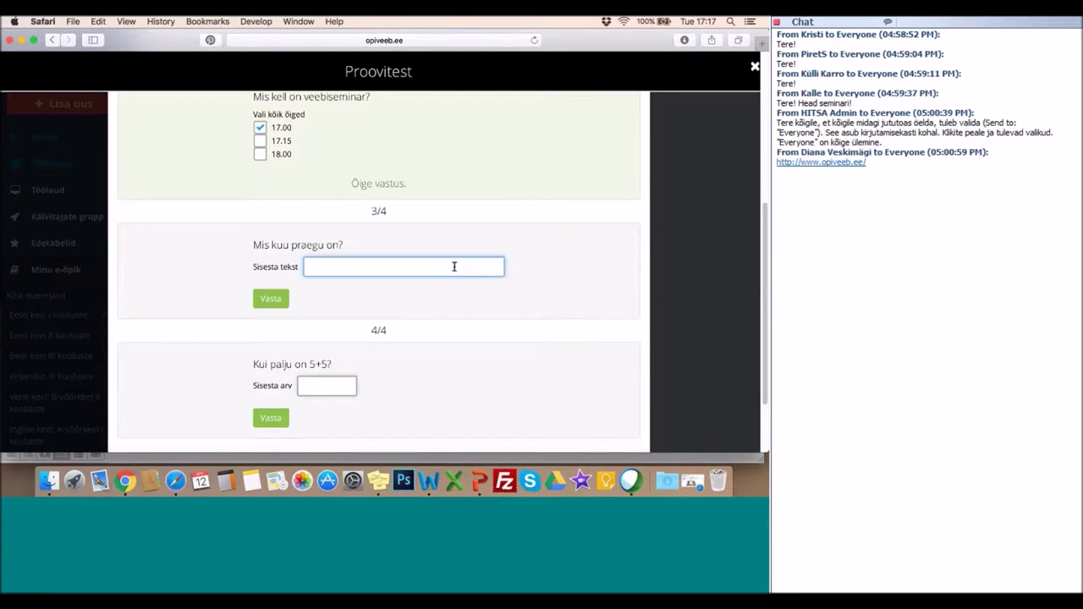
type("A")
type("rp")
key("BackSpace")
key("BackSpace")
type("prill")
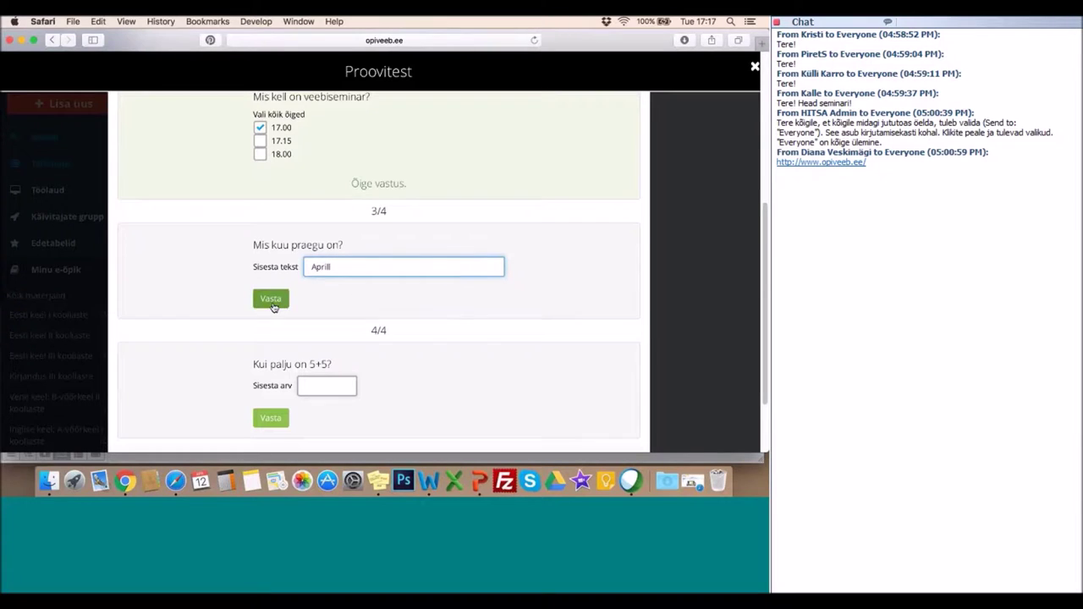
left_click(271, 300)
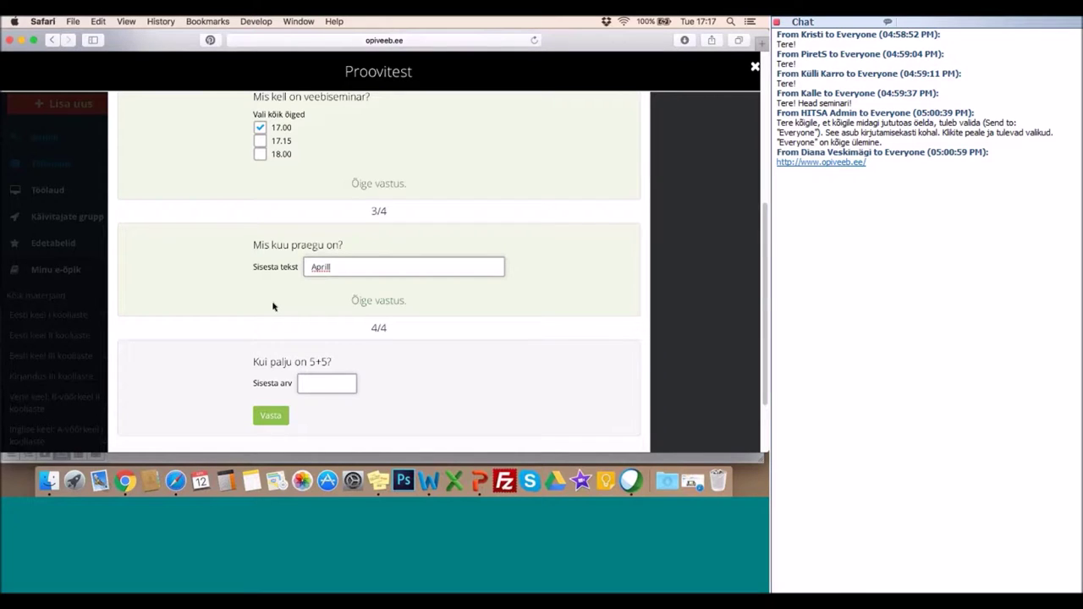
Answer the question "Kui palju on 5+5?" with 10, submit it and finish the test.
left_click(319, 388)
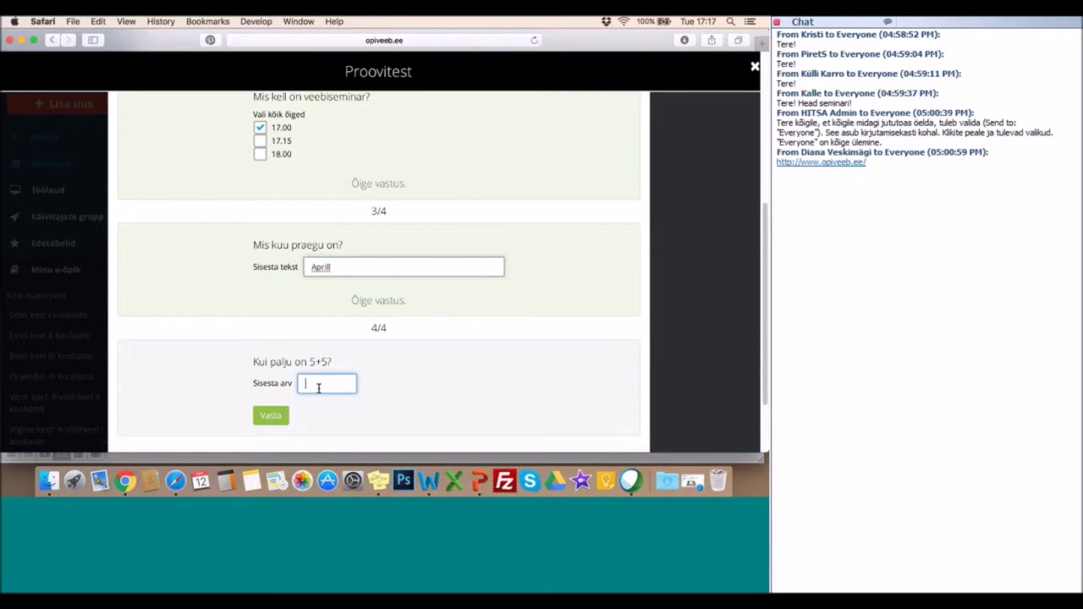
type("10")
left_click(269, 415)
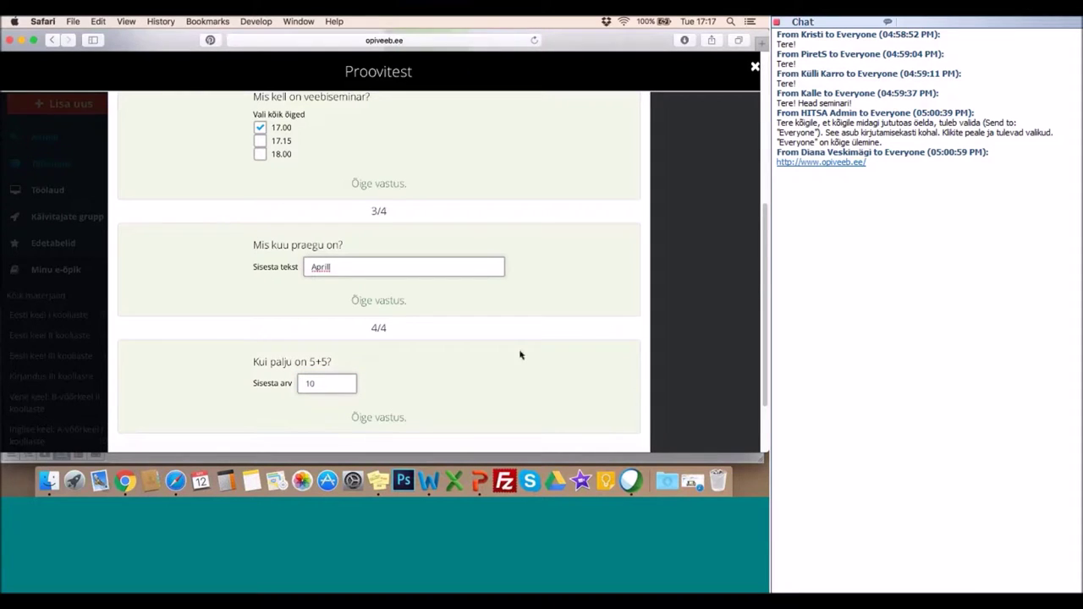
scroll(519, 353, "down", 2)
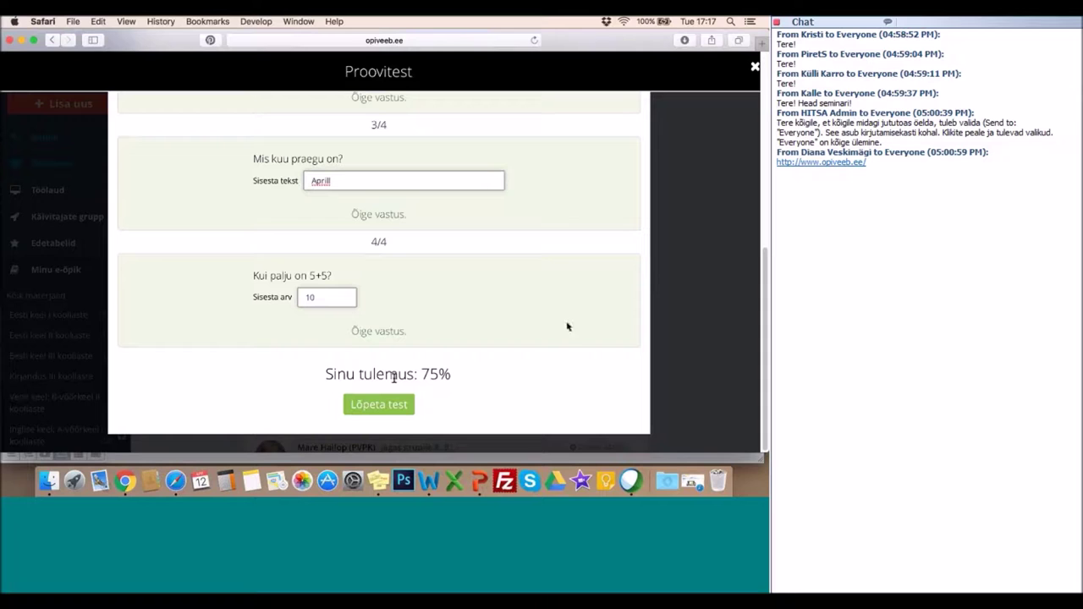
scroll(567, 327, "up", 2)
scroll(567, 327, "down", 1)
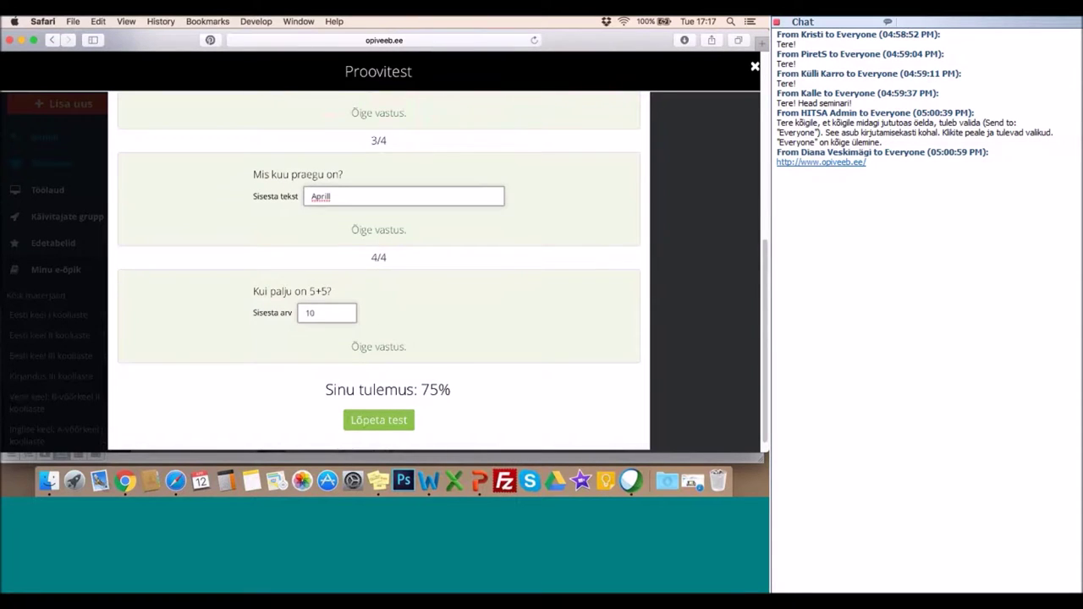
left_click(379, 421)
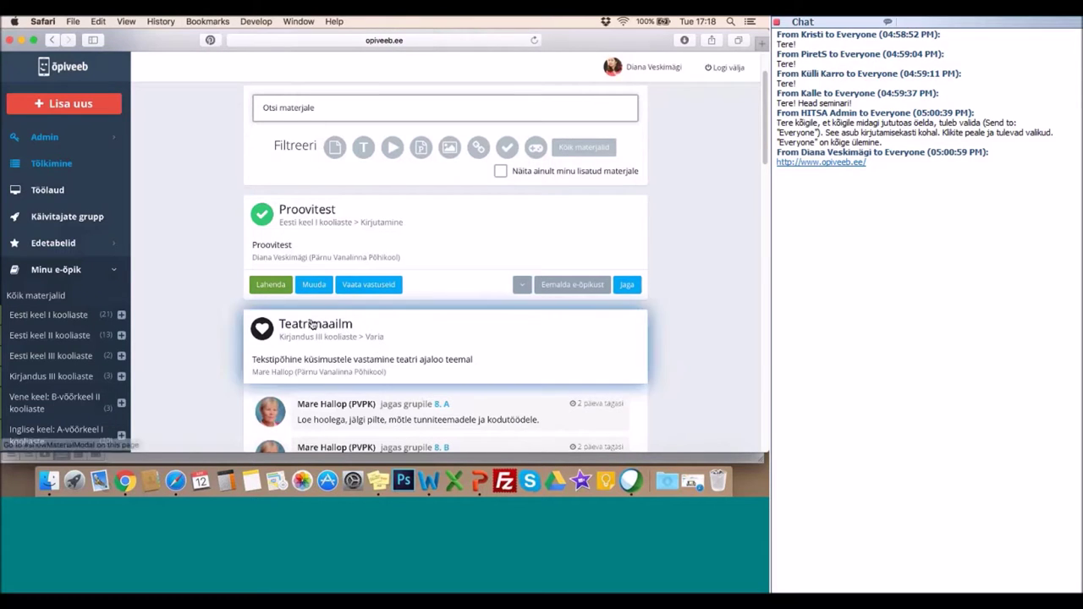
Open the answers to Proovitest, examine the results graph and the answers table, and close the view.
scroll(414, 227, "down", 1)
scroll(415, 227, "down", 1)
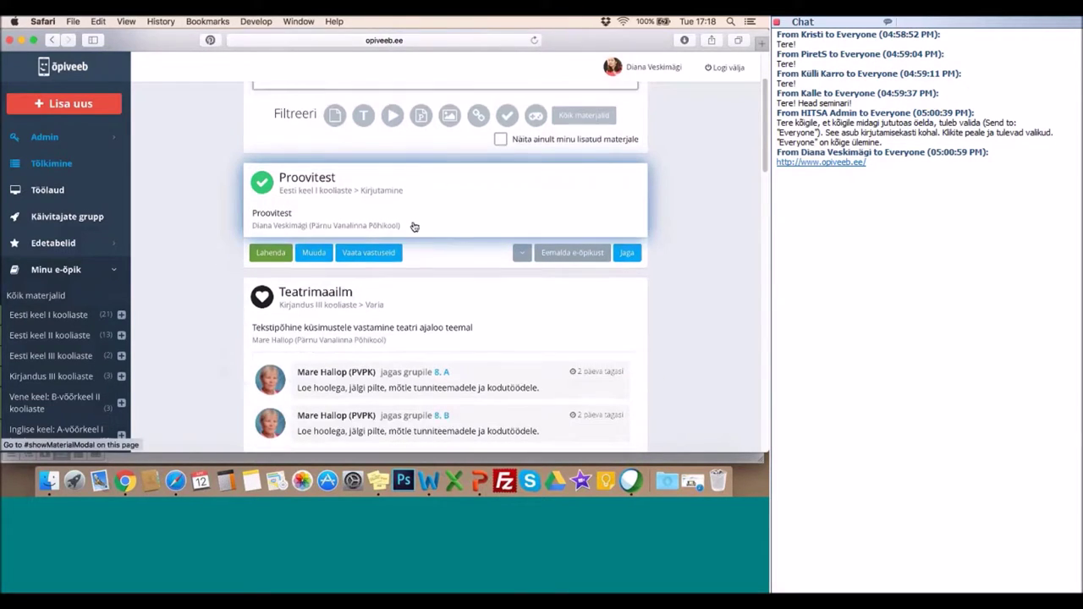
left_click(375, 257)
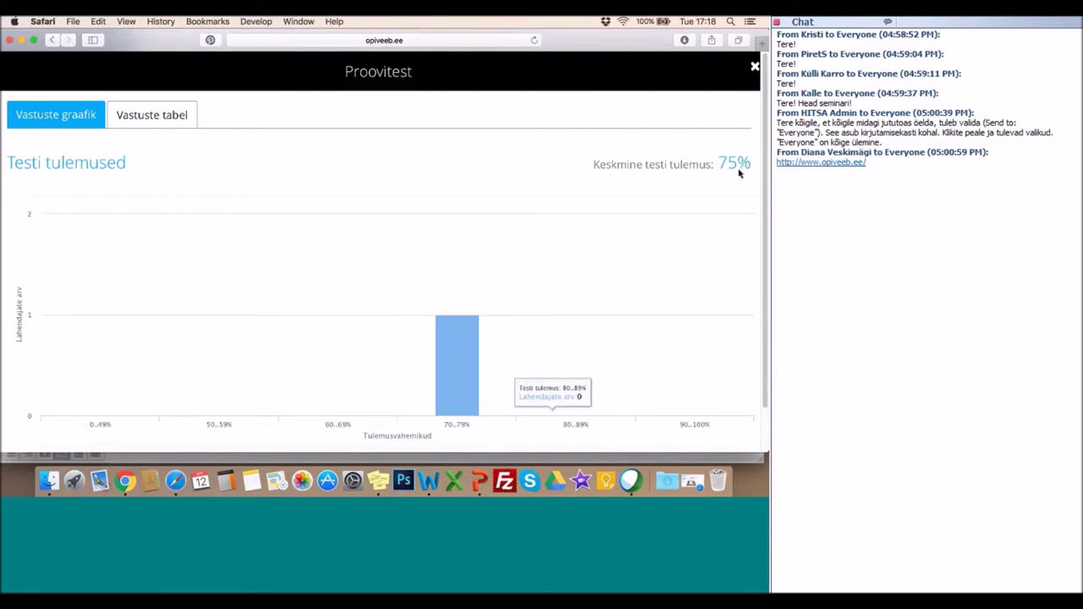
left_click(156, 116)
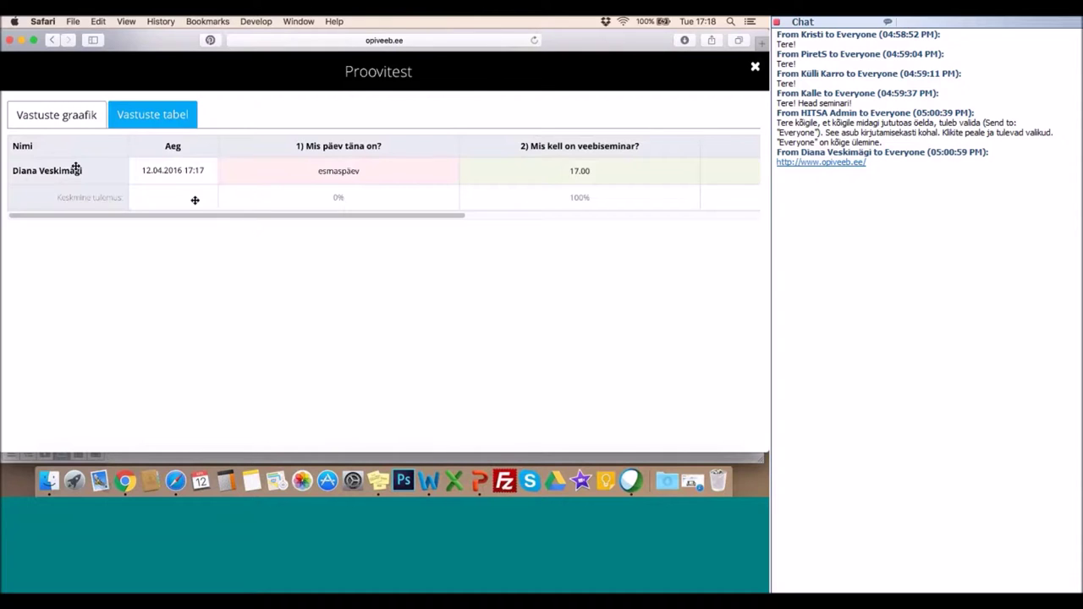
left_click_drag(260, 216, 213, 225)
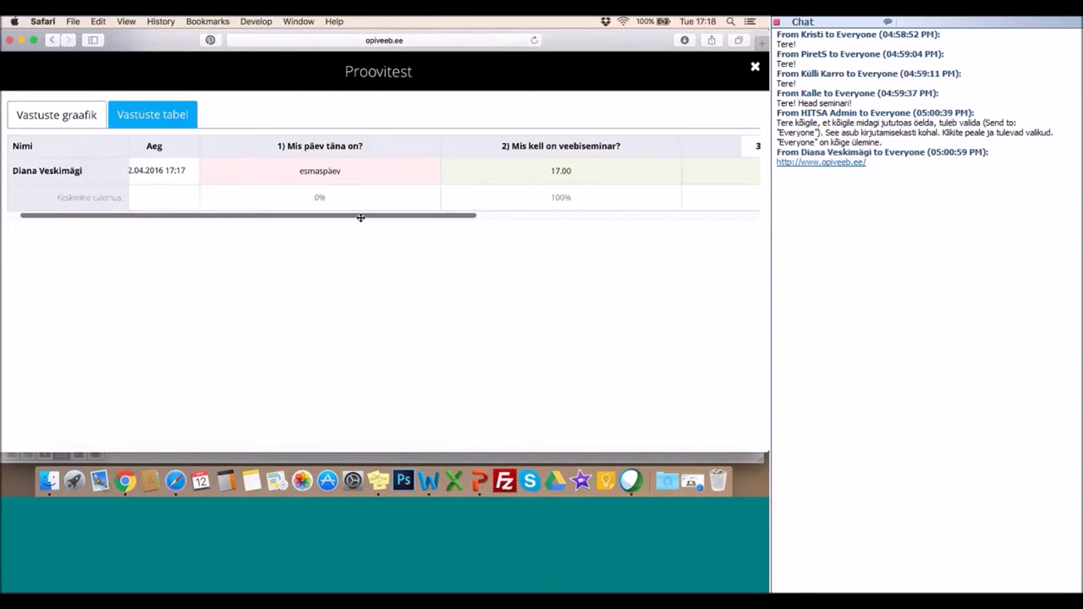
left_click_drag(361, 218, 328, 218)
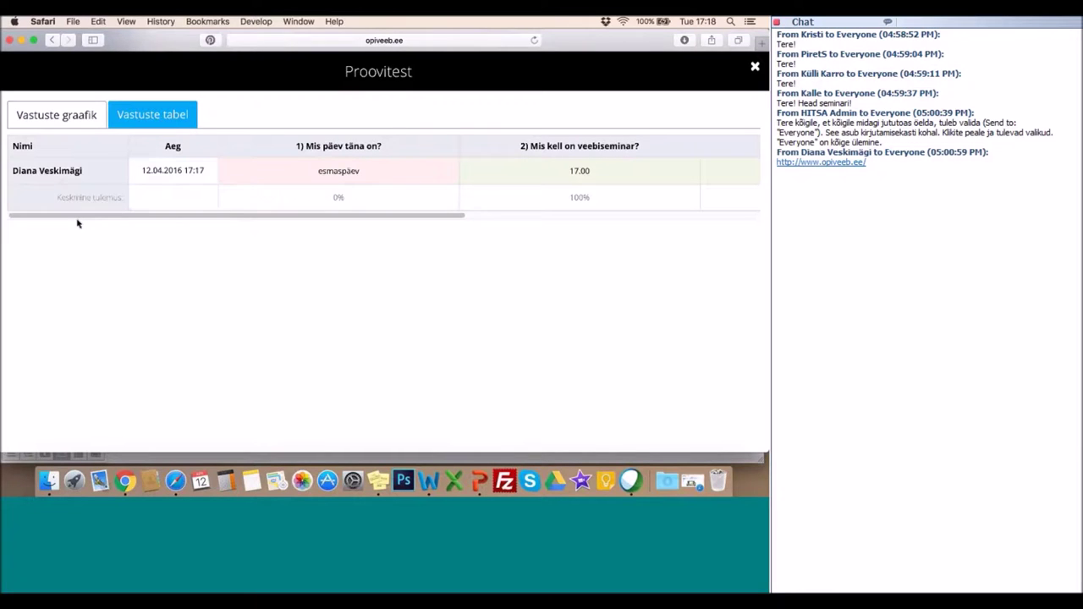
mouse_move(99, 215)
left_mouse_down()
mouse_move(443, 222)
mouse_move(96, 214)
left_mouse_up()
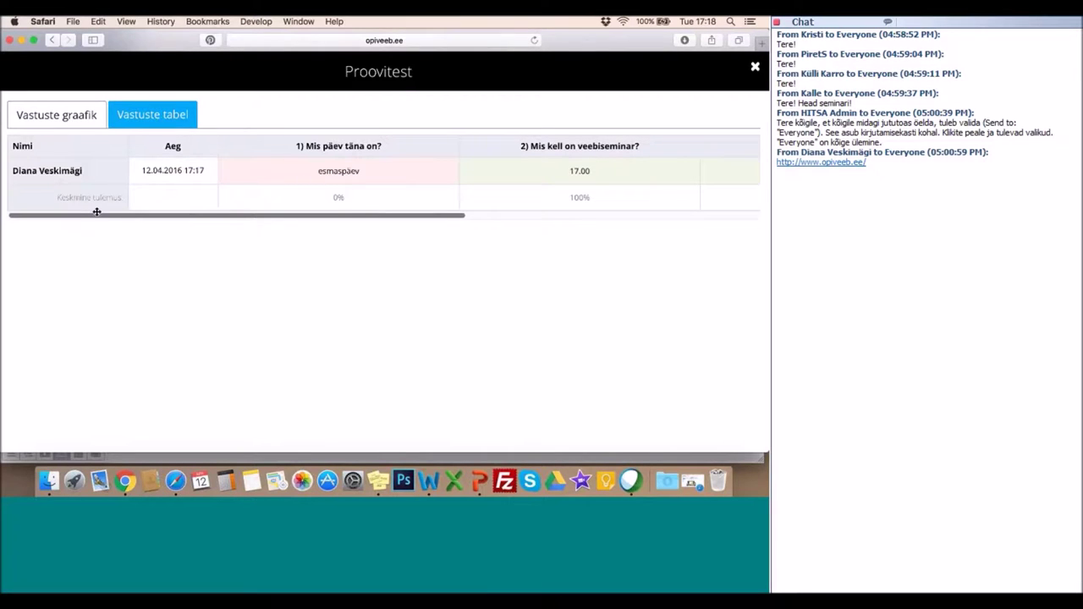
key("Escape")
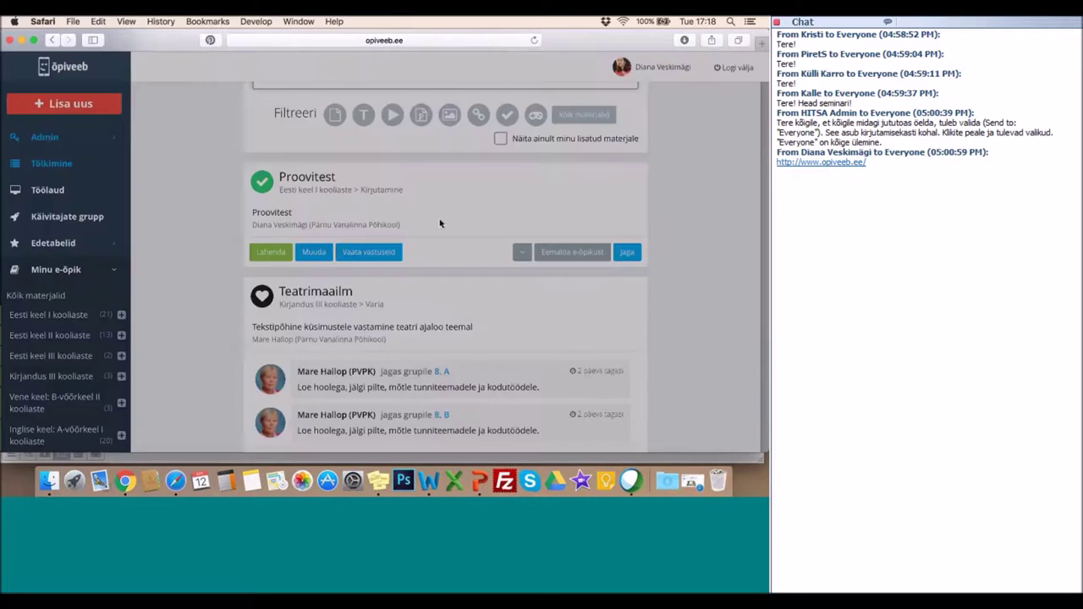
Share Proovitest with group 1. A, adding the comment "Harjutame!" for the group.
scroll(401, 250, "up", 2)
scroll(405, 251, "down", 2)
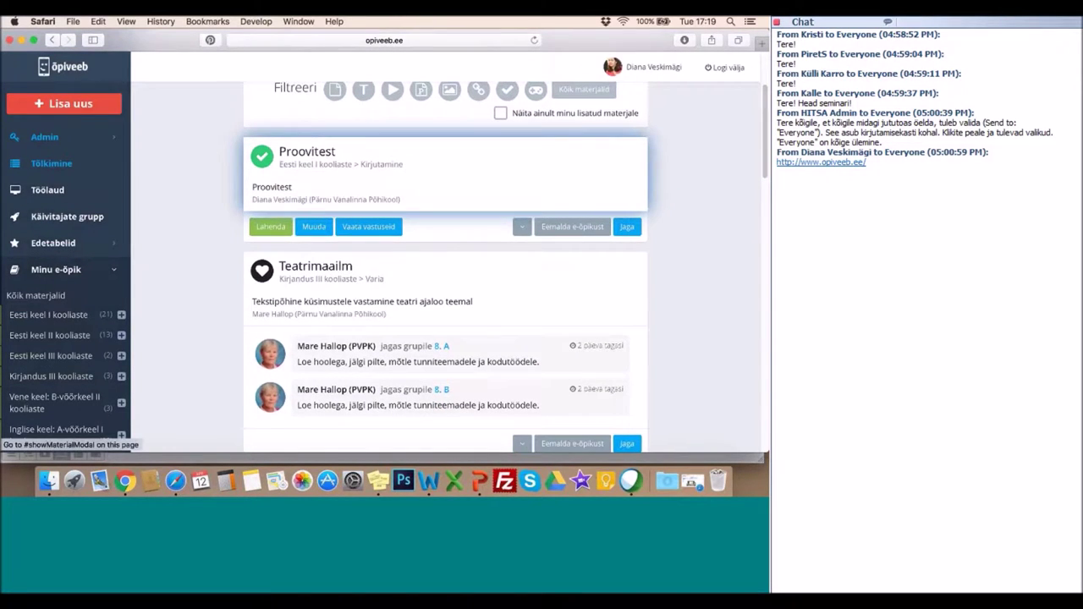
left_click(629, 227)
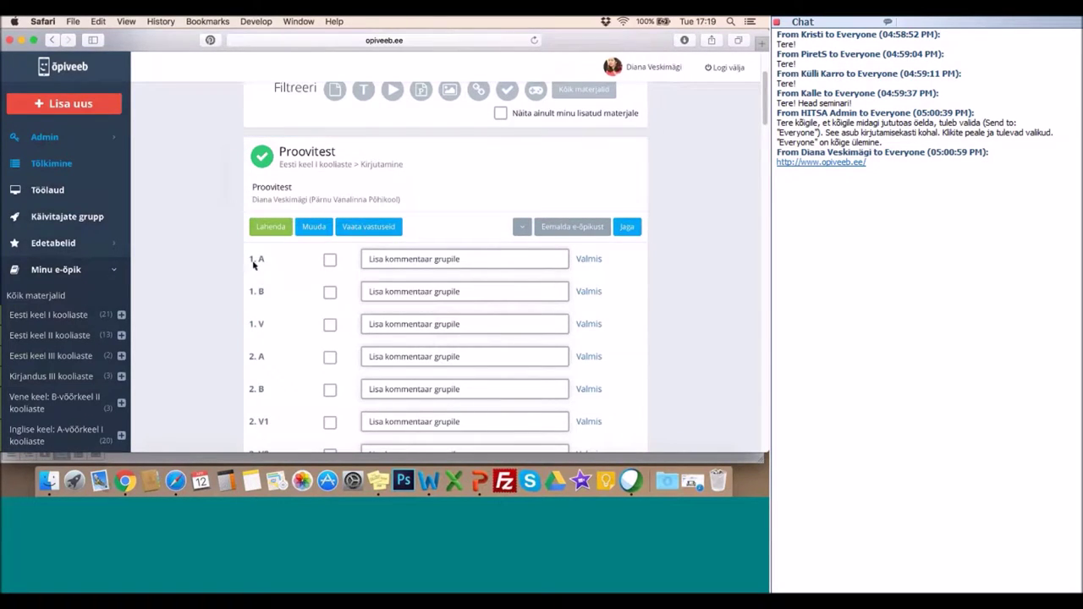
left_click(330, 261)
left_click(399, 259)
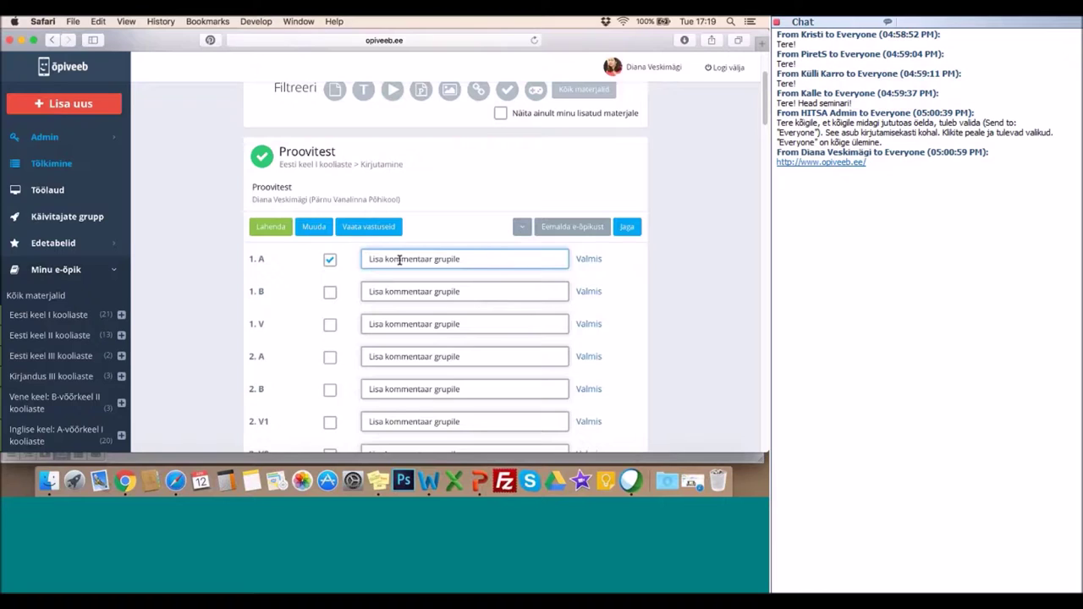
type("Harjutame!")
left_click(590, 259)
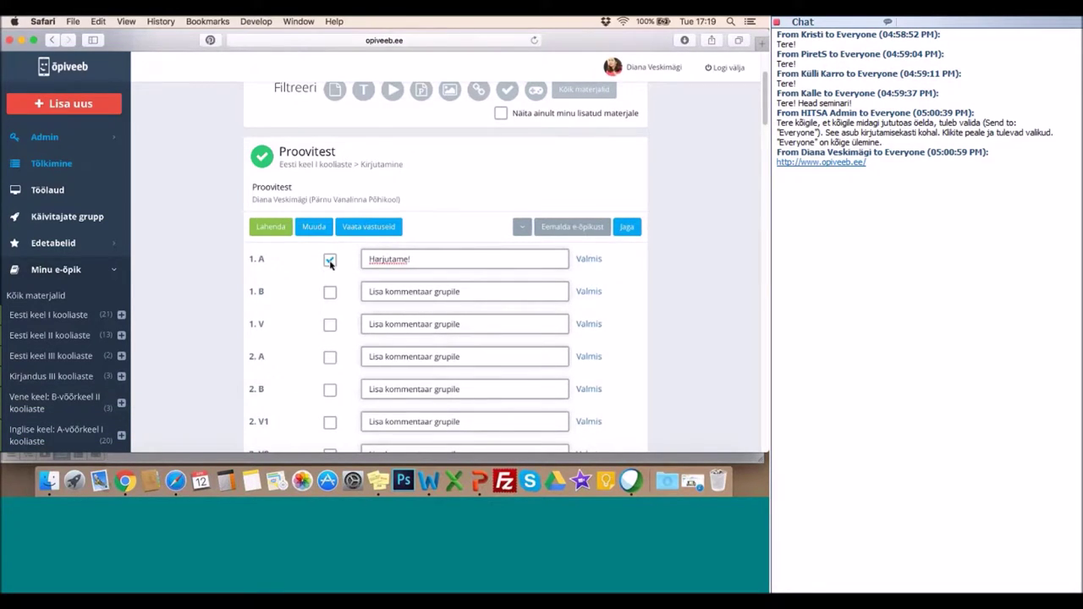
Stop sharing Proovitest with group 1. A and collapse its list of groups.
left_click(330, 261)
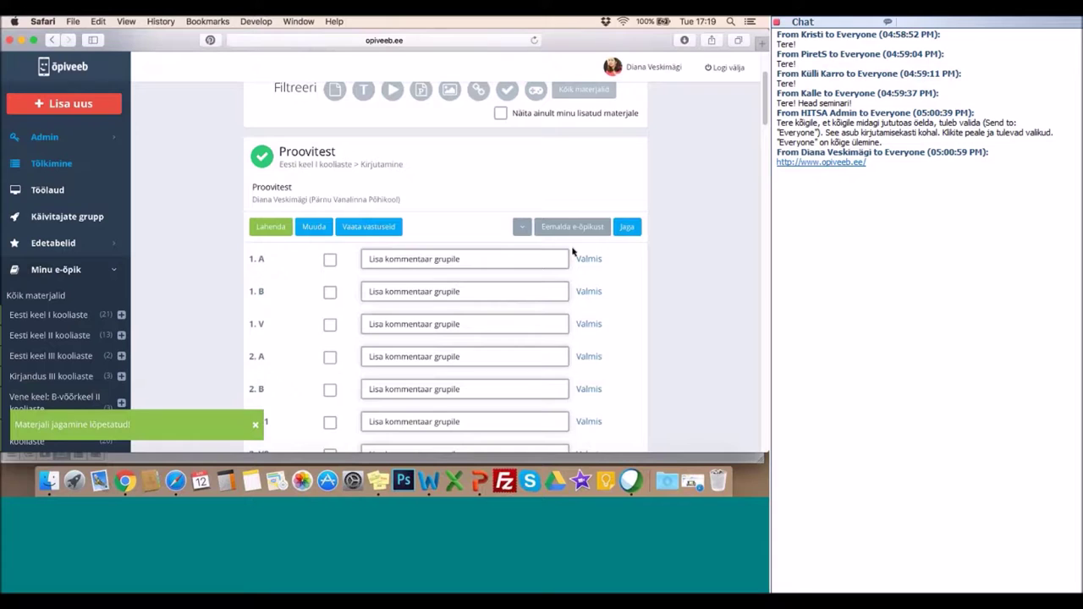
scroll(685, 328, "down", 1)
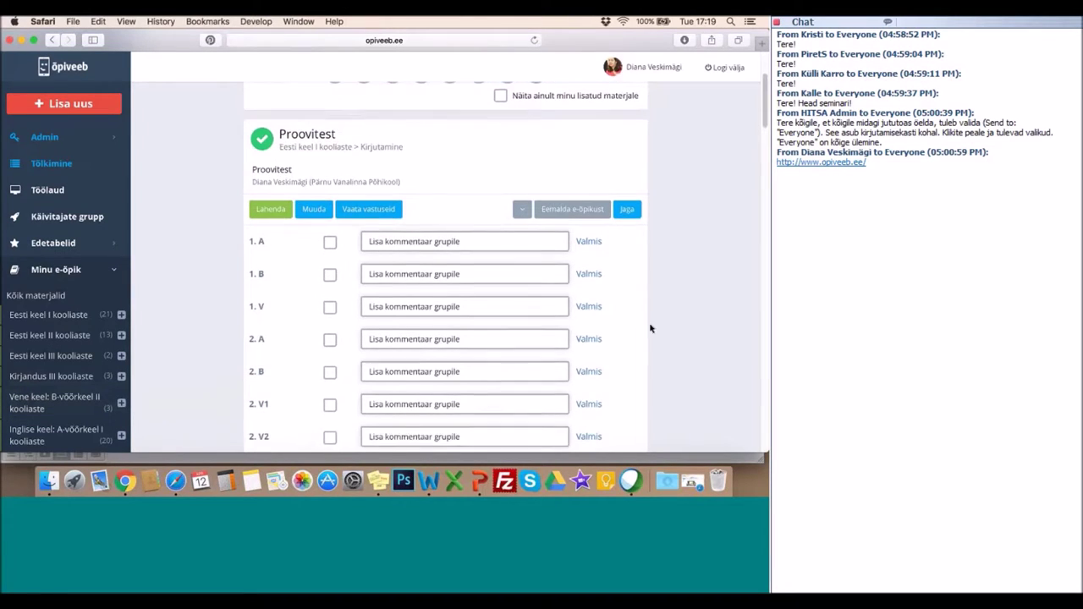
scroll(557, 169, "up", 1)
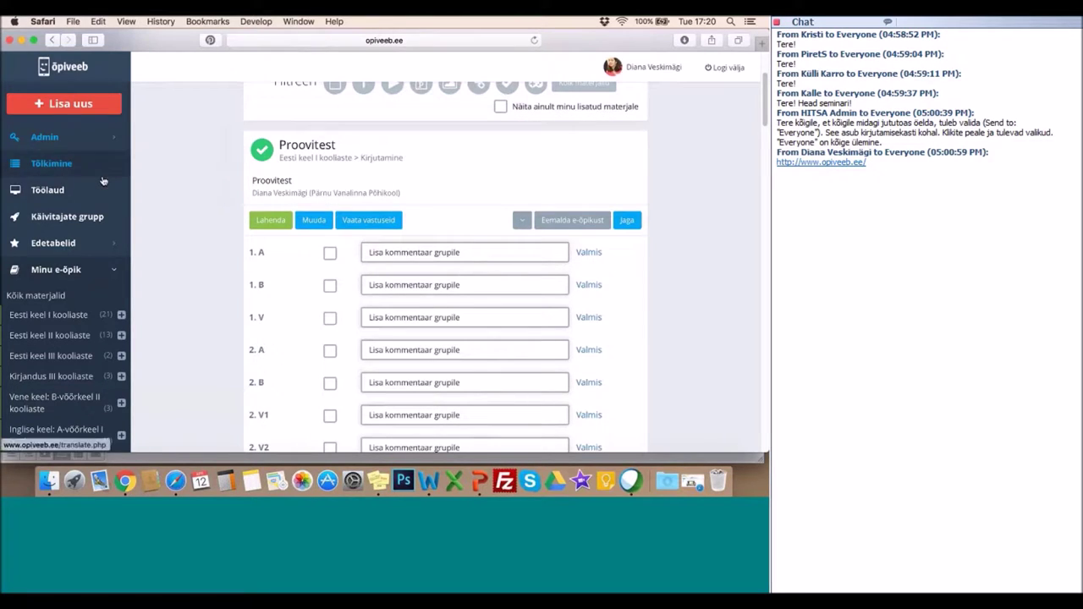
scroll(204, 237, "down", 2)
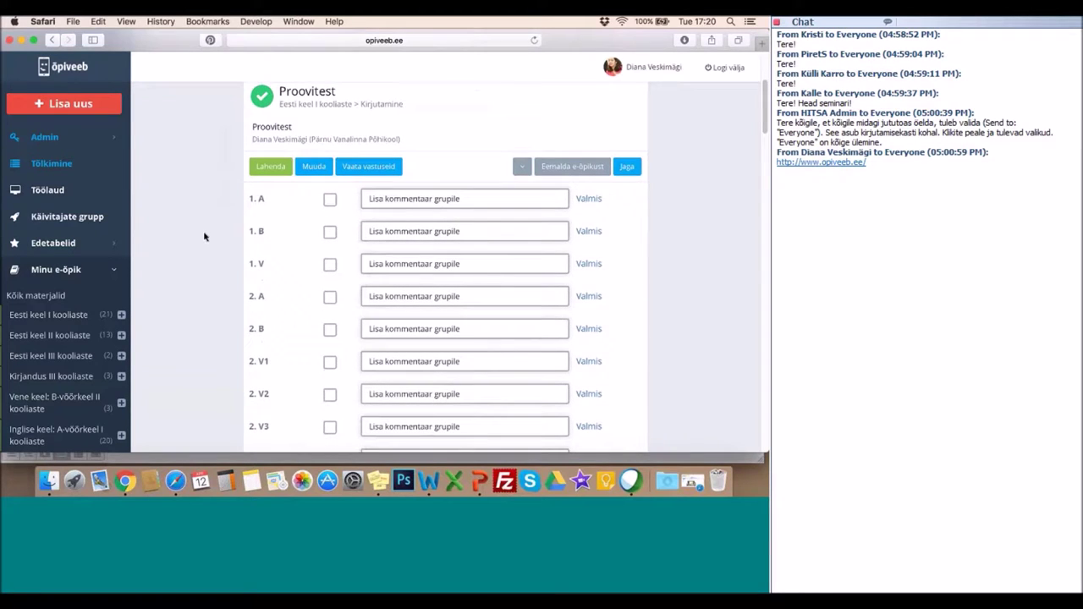
scroll(203, 237, "up", 1)
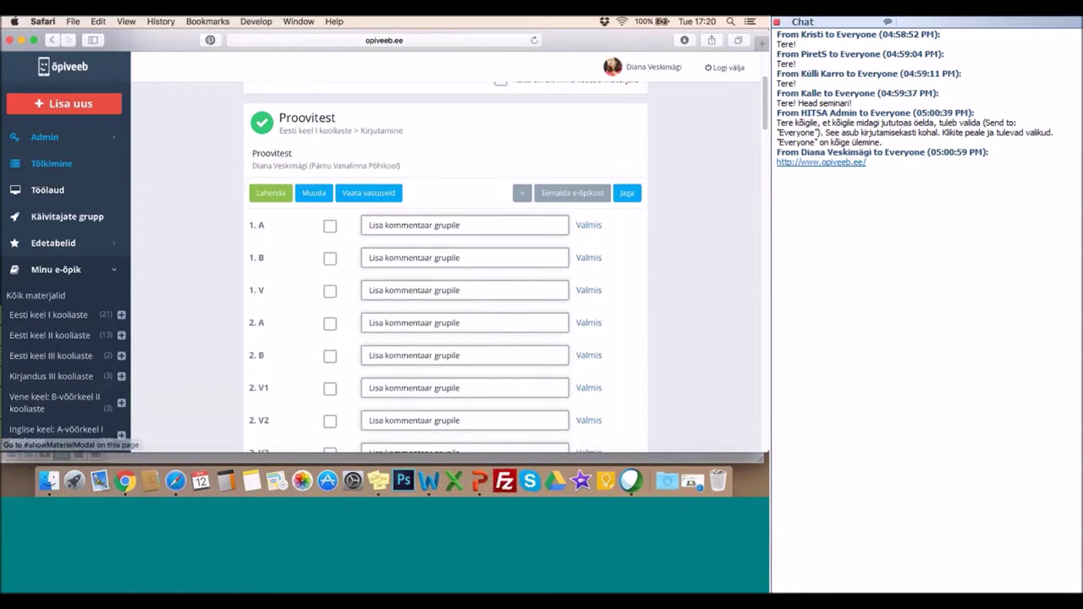
left_click(631, 195)
scroll(716, 225, "up", 3)
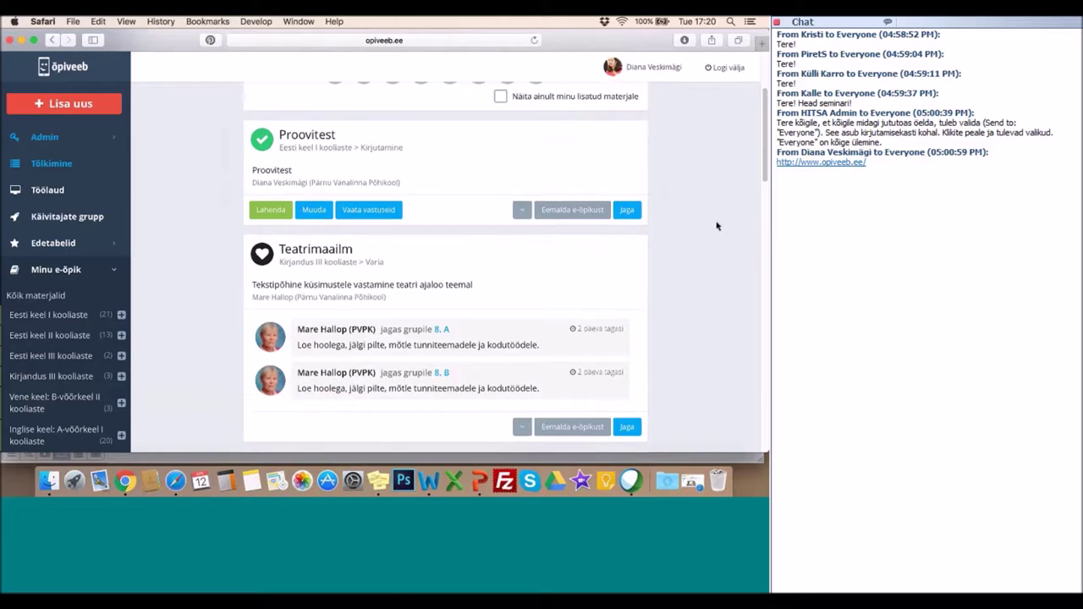
Filter the materials list to tests only and look through the listed tests.
left_click(299, 141)
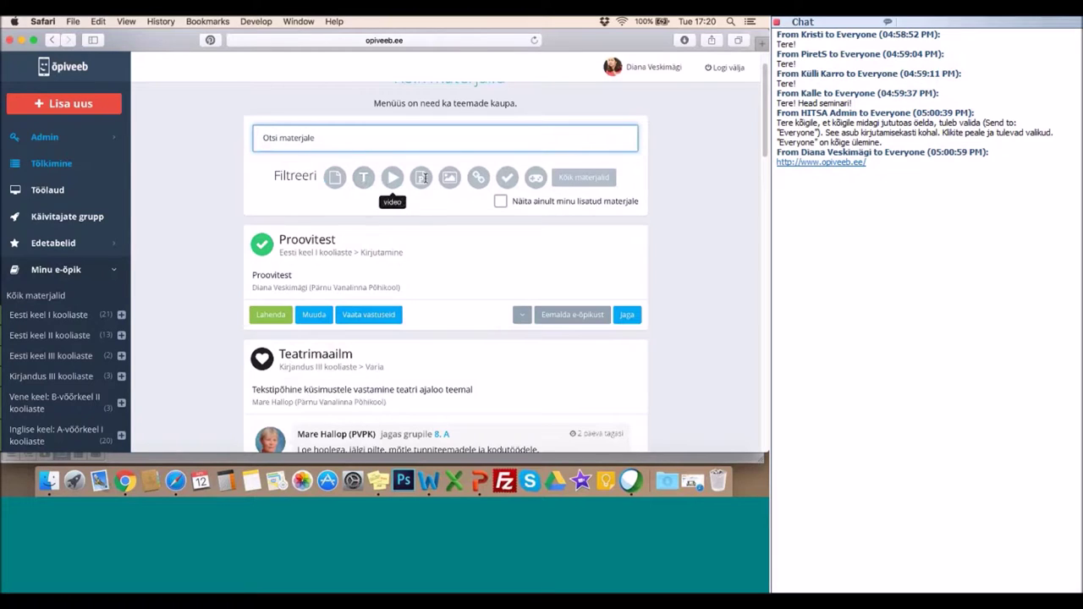
left_click(507, 179)
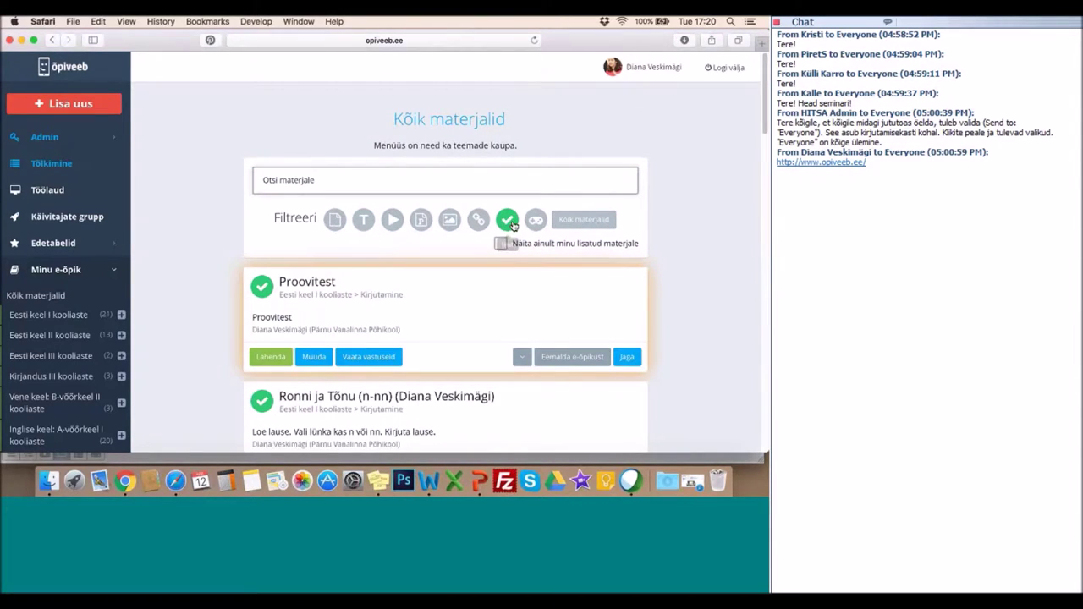
scroll(691, 233, "down", 5)
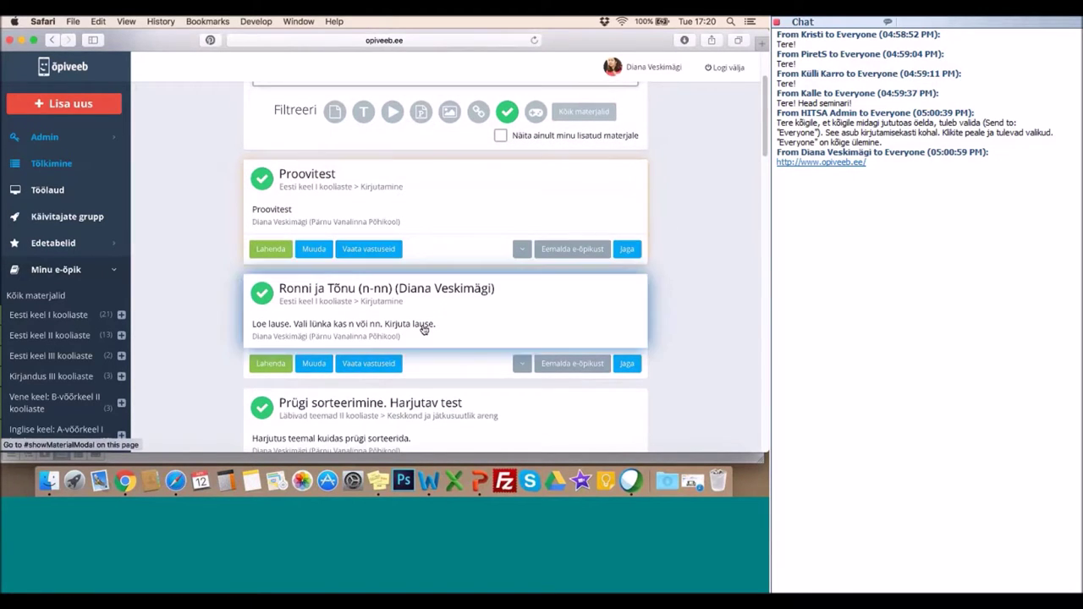
scroll(426, 358, "down", 8)
scroll(425, 361, "down", 15)
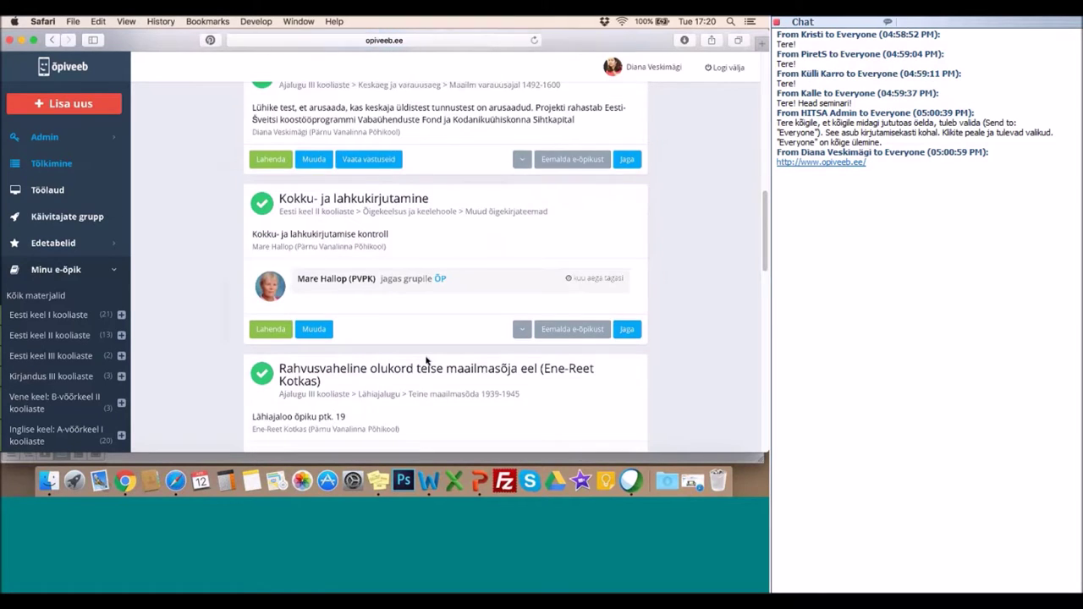
scroll(426, 361, "down", 20)
scroll(426, 361, "down", 20)
scroll(426, 361, "up", 20)
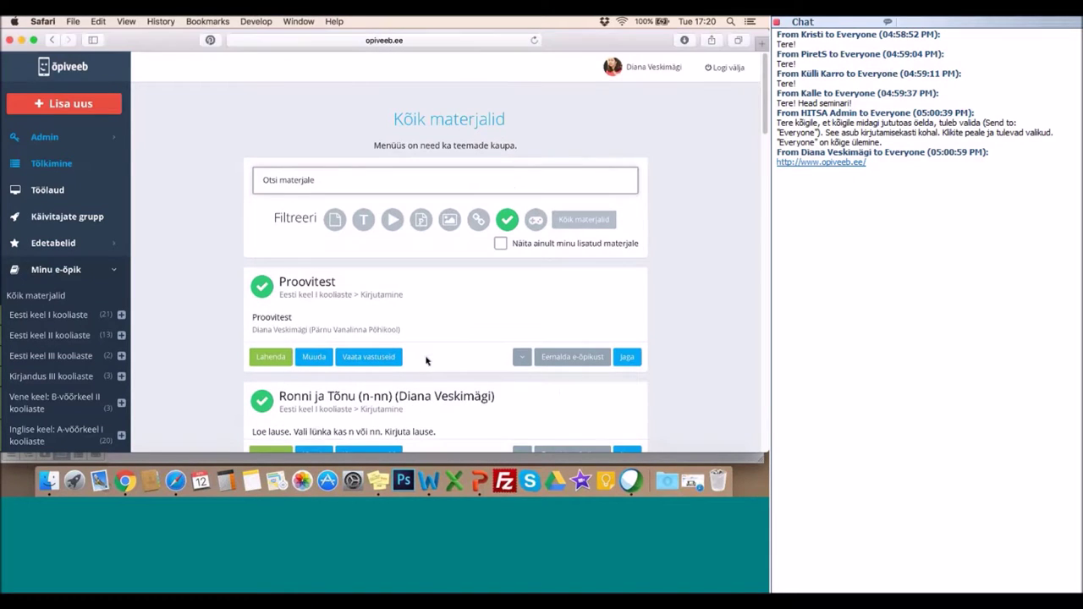
Open Proovitest for editing, check whether it can be changed, and close the dialog without making a copy.
scroll(435, 310, "down", 3)
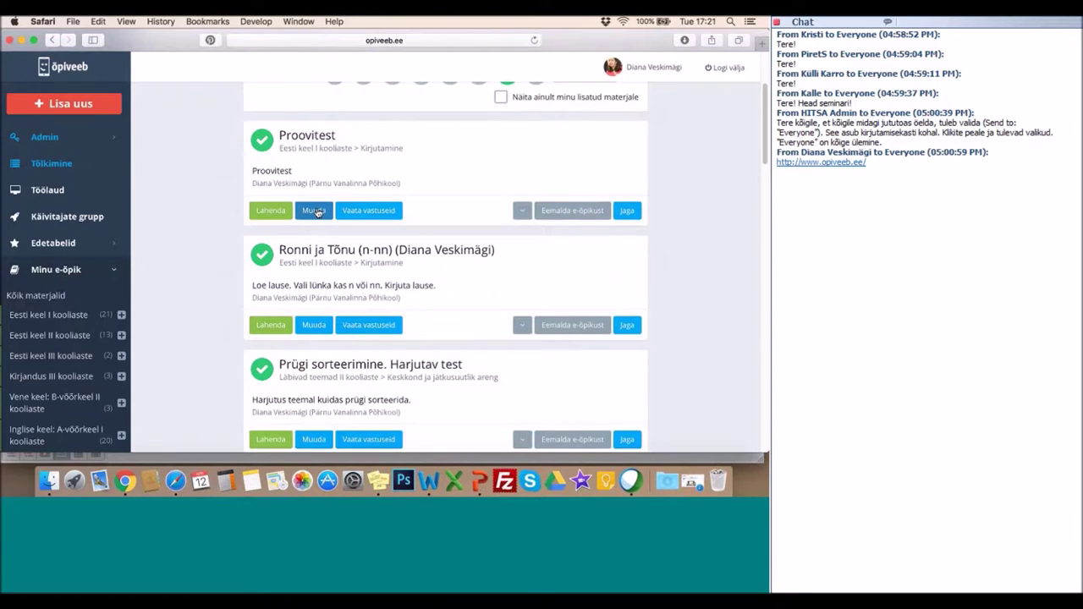
left_click(314, 211)
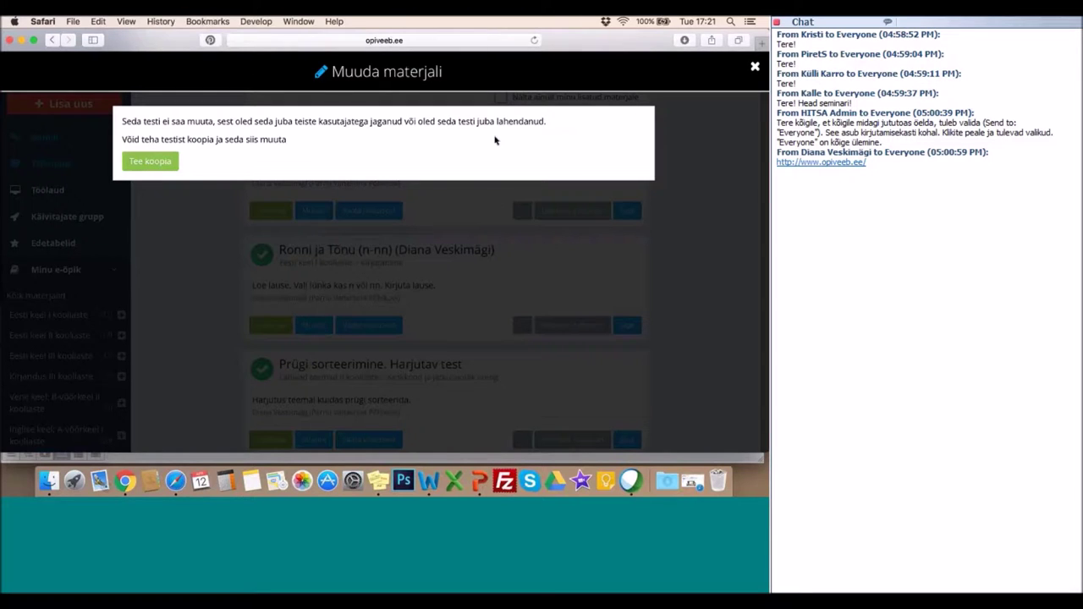
left_click(754, 67)
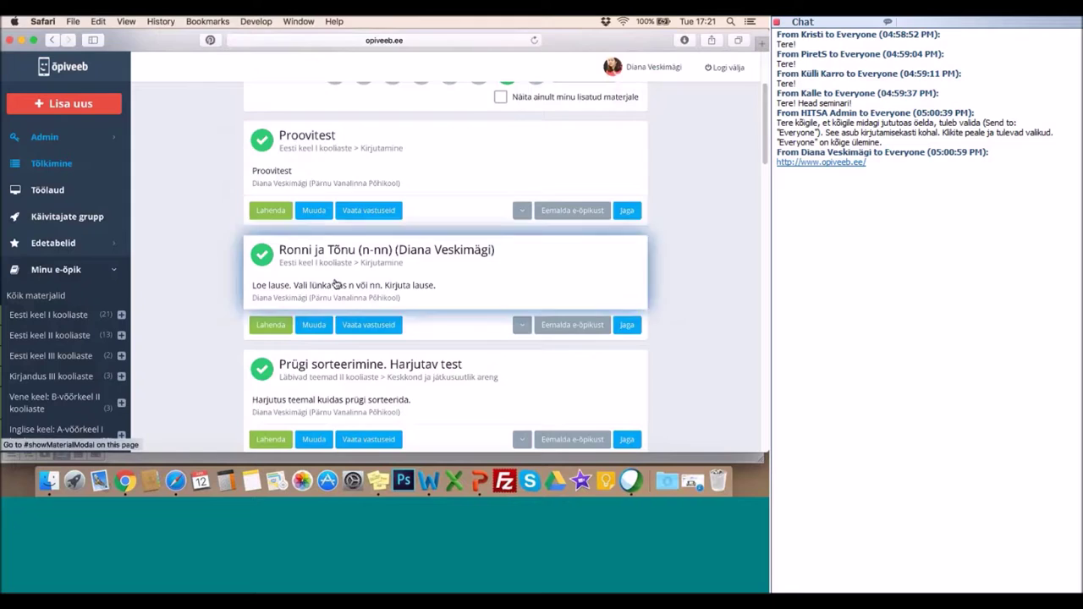
Collapse the subject list of Minu e-õpik and open Kõik materjalid in the Materjalide pank.
scroll(336, 235, "up", 4)
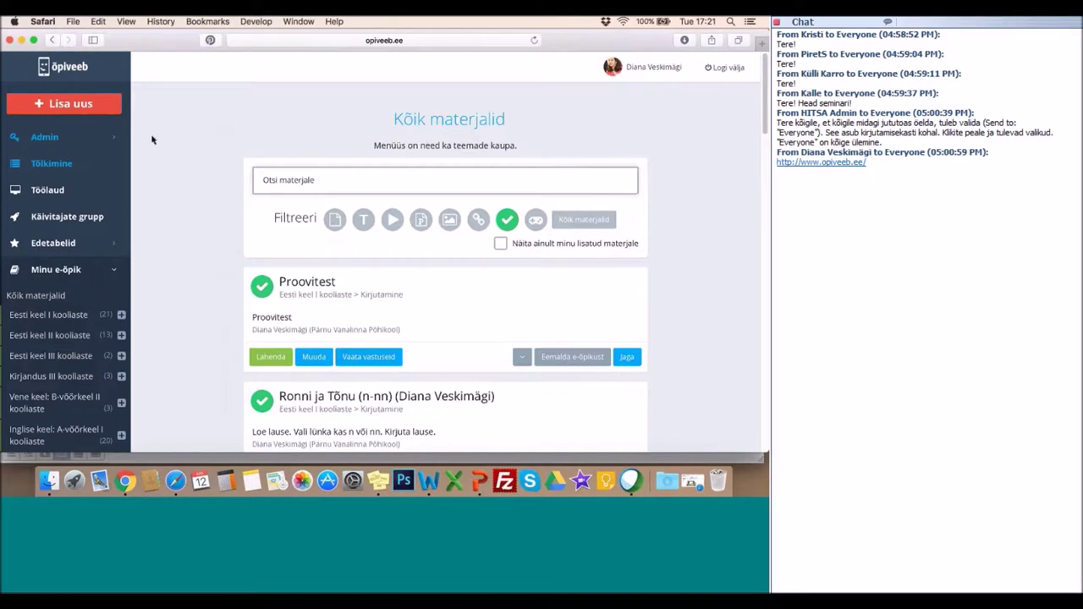
left_click(115, 272)
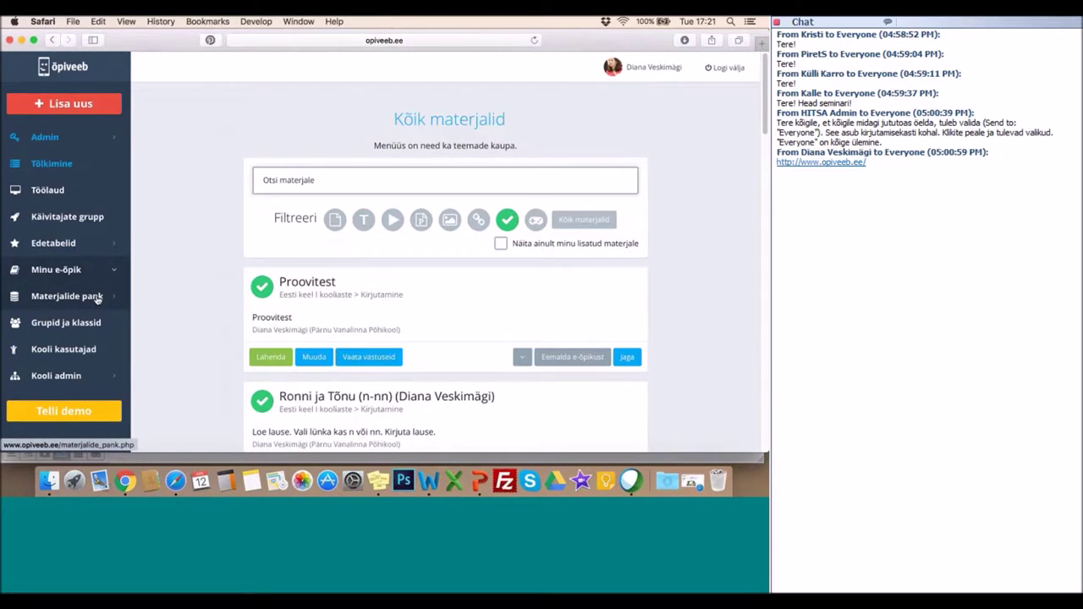
left_click(98, 298)
scroll(98, 298, "down", 3)
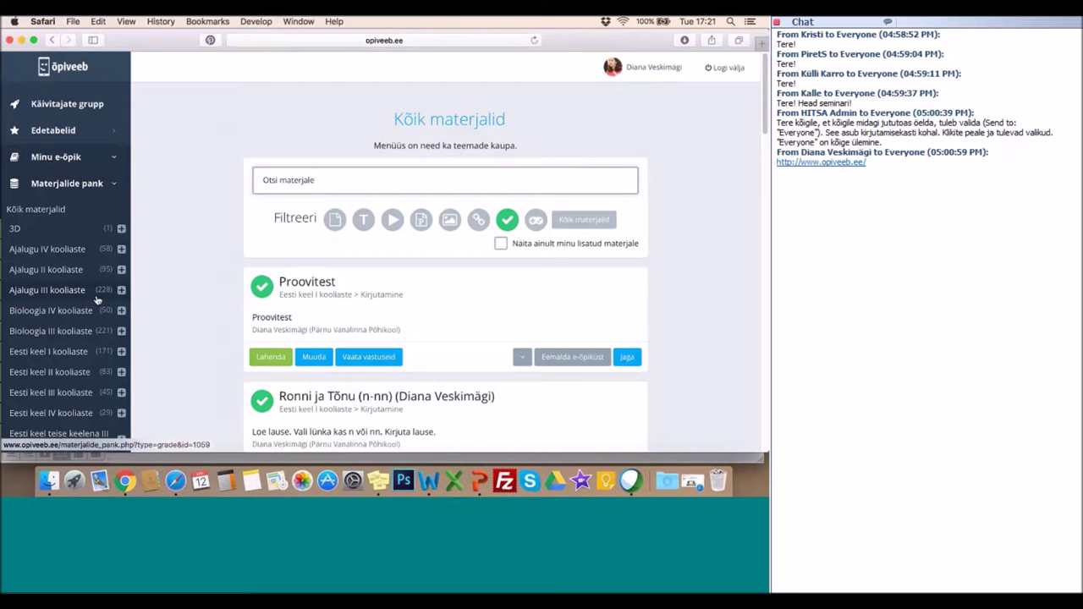
left_click(46, 215)
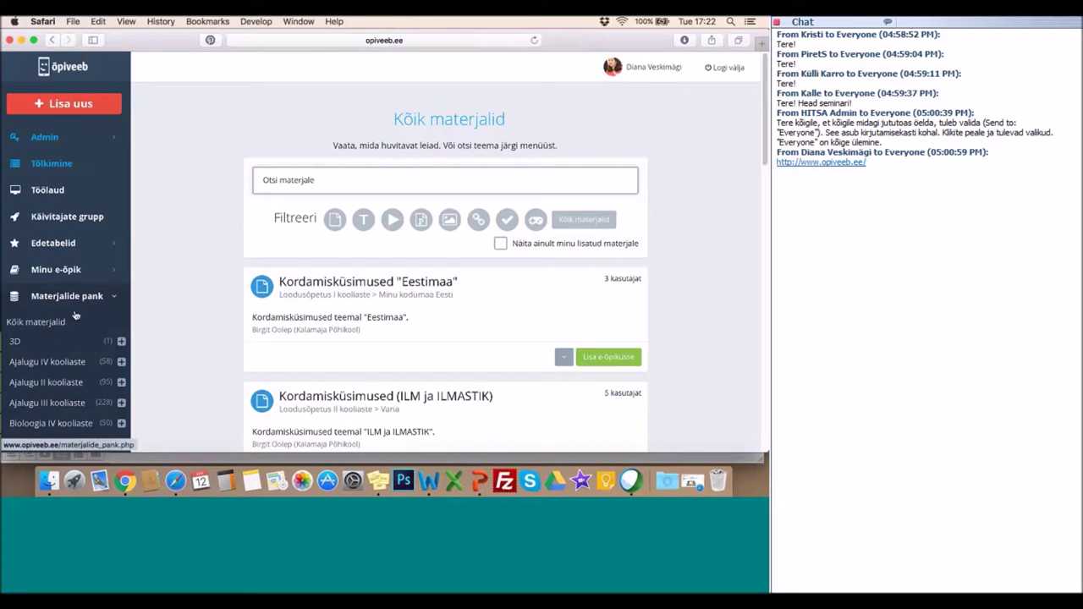
Look through the subjects of the Materjalide pank, expanding and collapsing the topics of Ajalugu IV kooliaste.
scroll(76, 313, "down", 5)
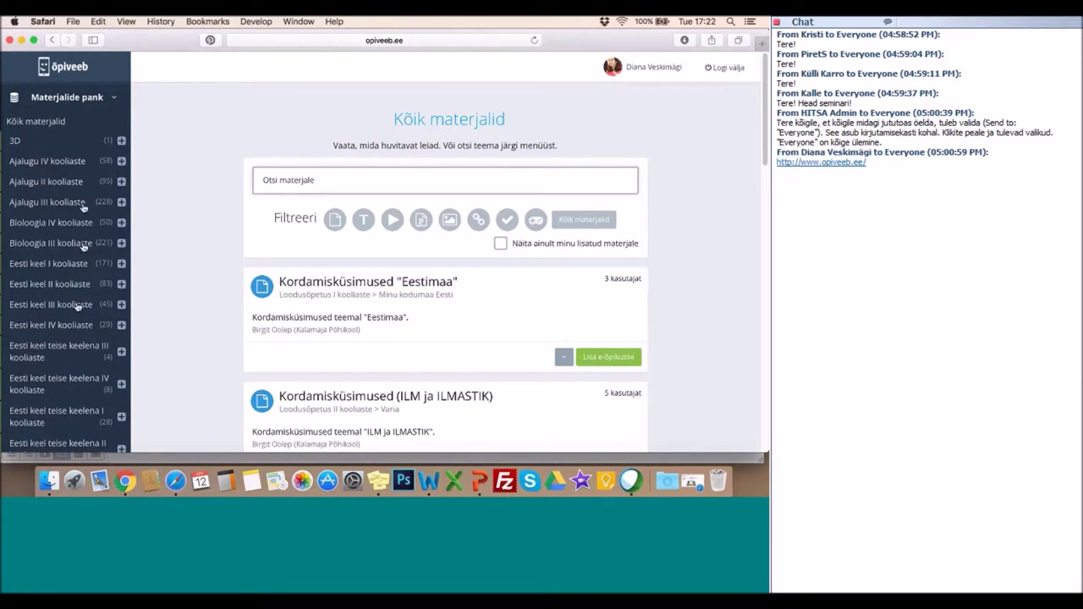
scroll(88, 331, "down", 1)
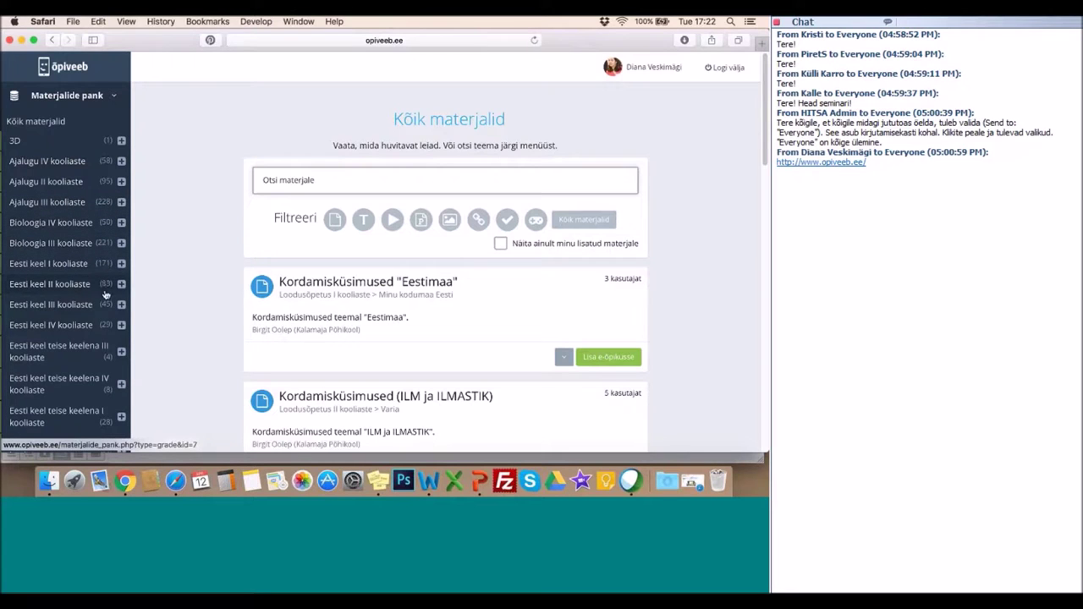
scroll(109, 343, "down", 2)
scroll(108, 343, "up", 3)
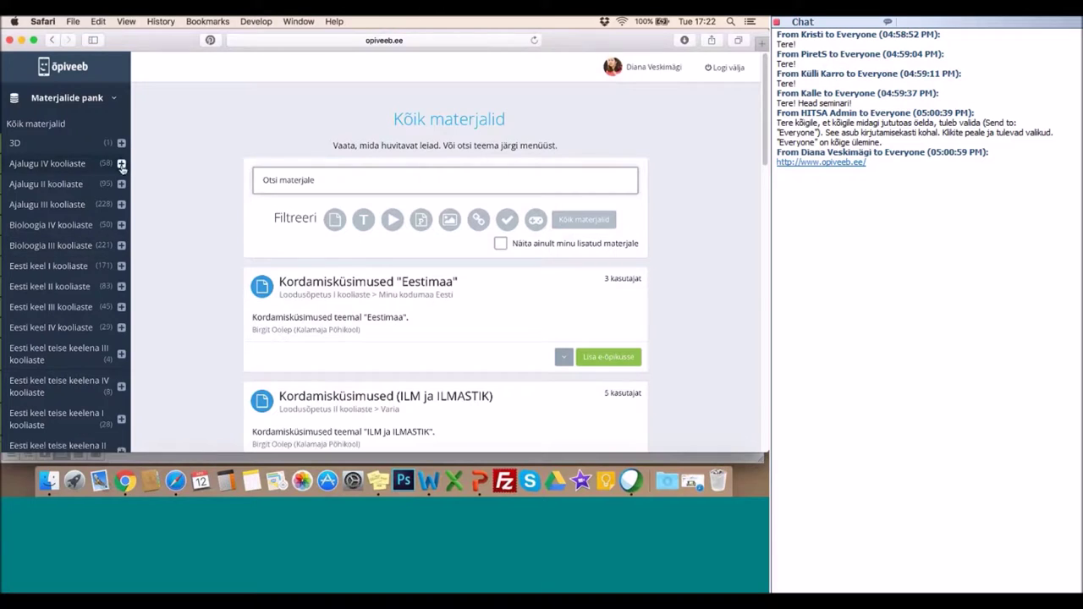
left_click(121, 163)
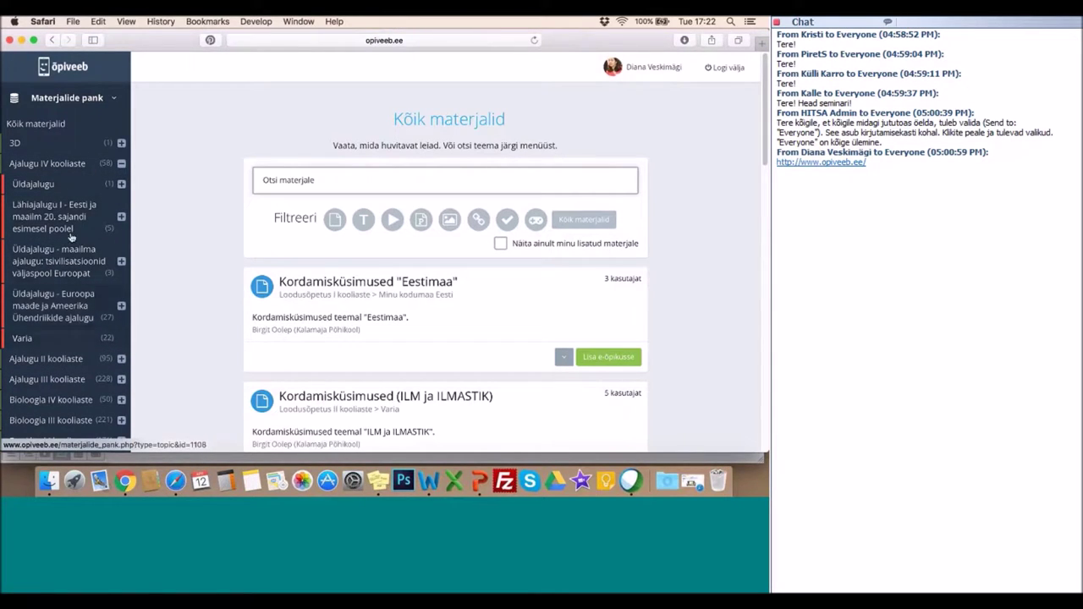
left_click(121, 165)
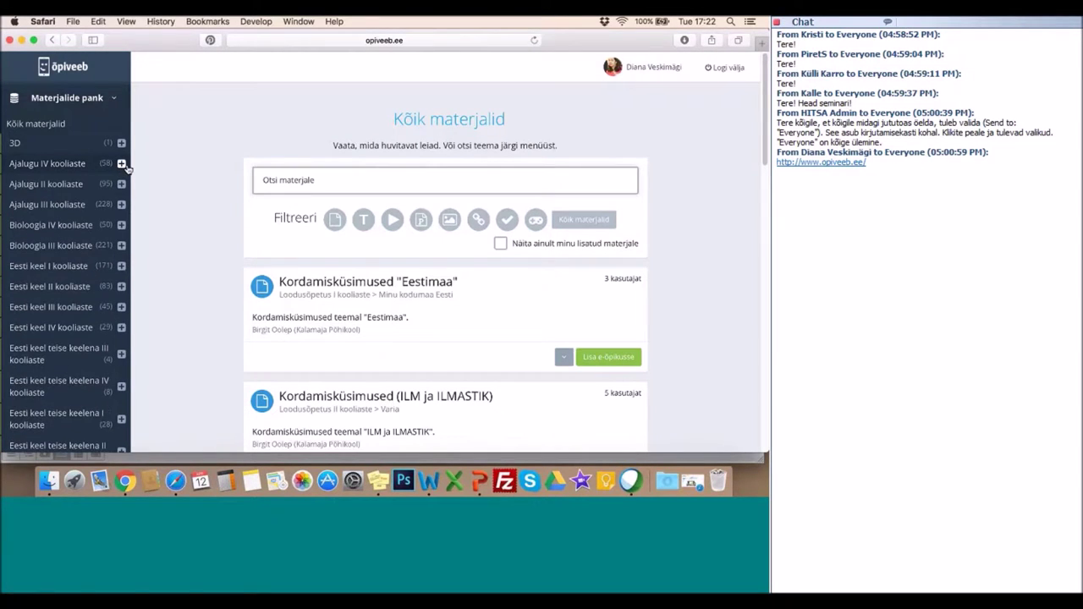
Filter the material bank to game exercises only and look through the listed materials.
left_click(326, 180)
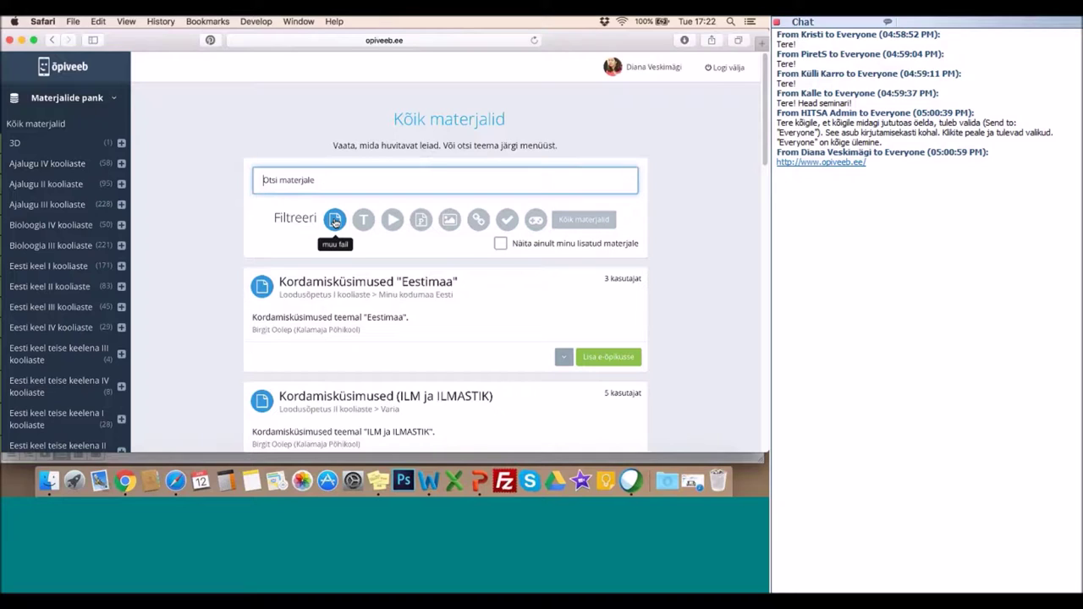
left_click(536, 221)
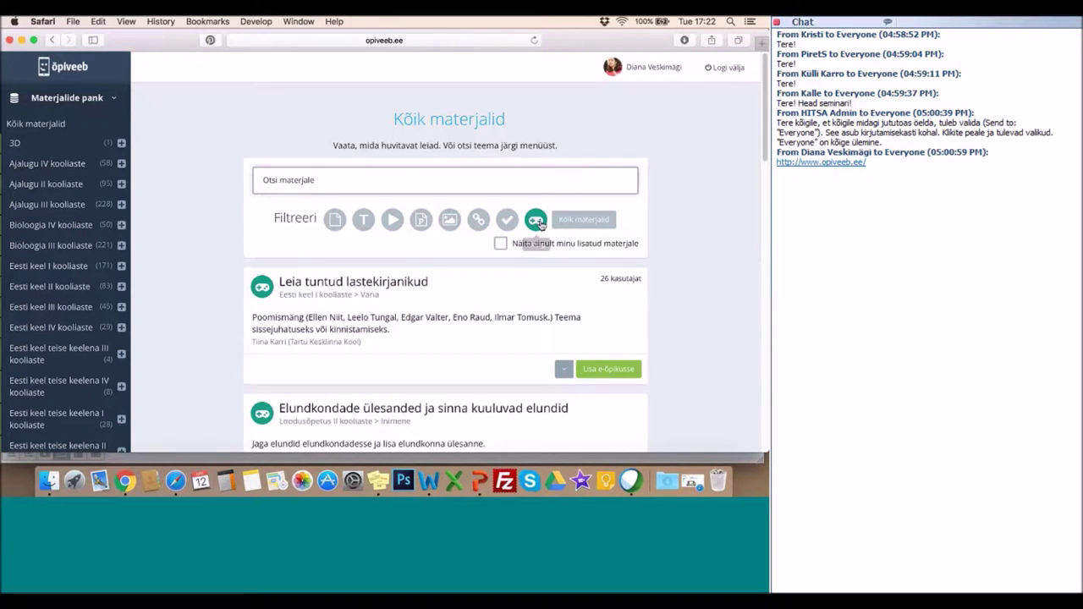
scroll(685, 286, "down", 3)
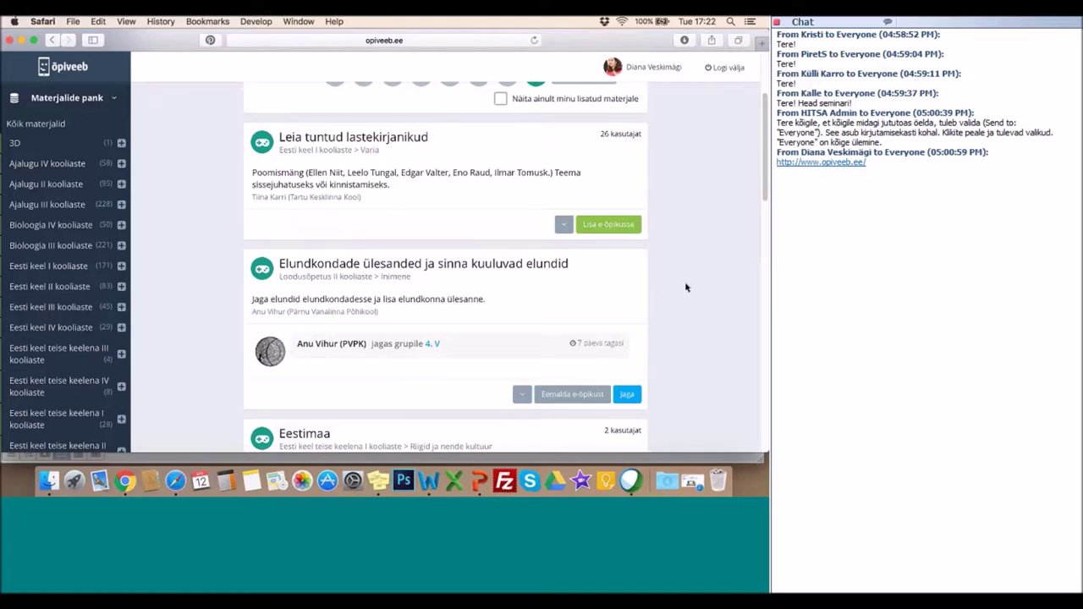
scroll(685, 288, "up", 2)
scroll(686, 288, "down", 3)
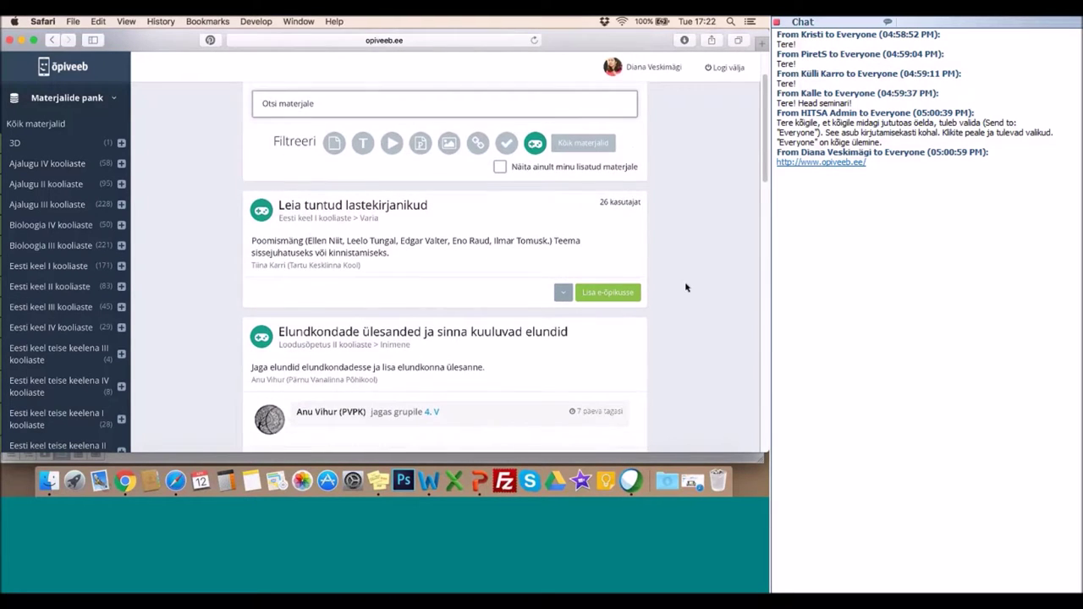
scroll(686, 288, "down", 7)
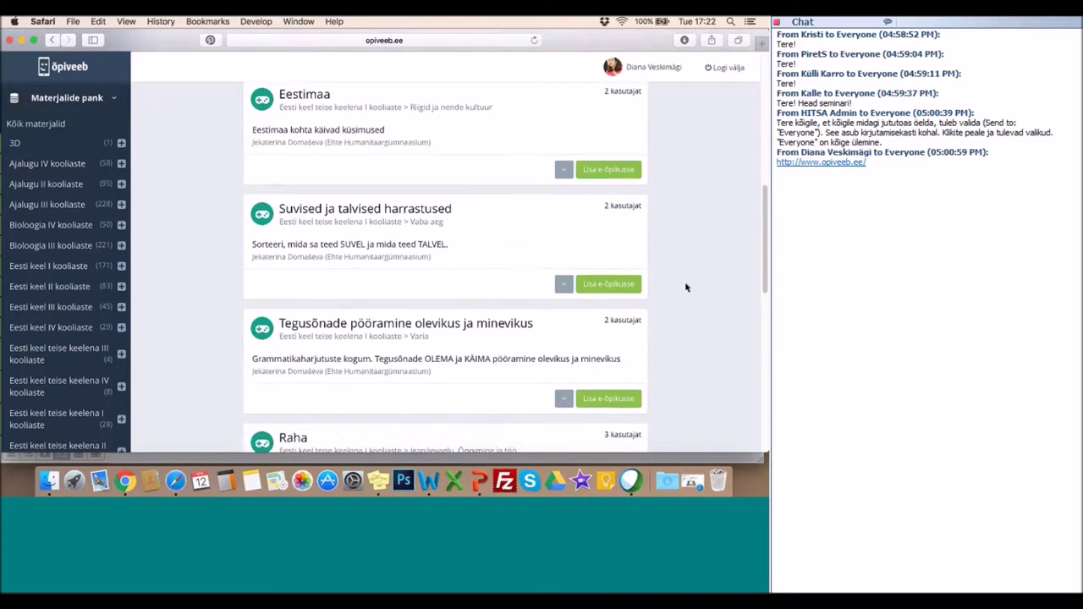
scroll(686, 288, "down", 9)
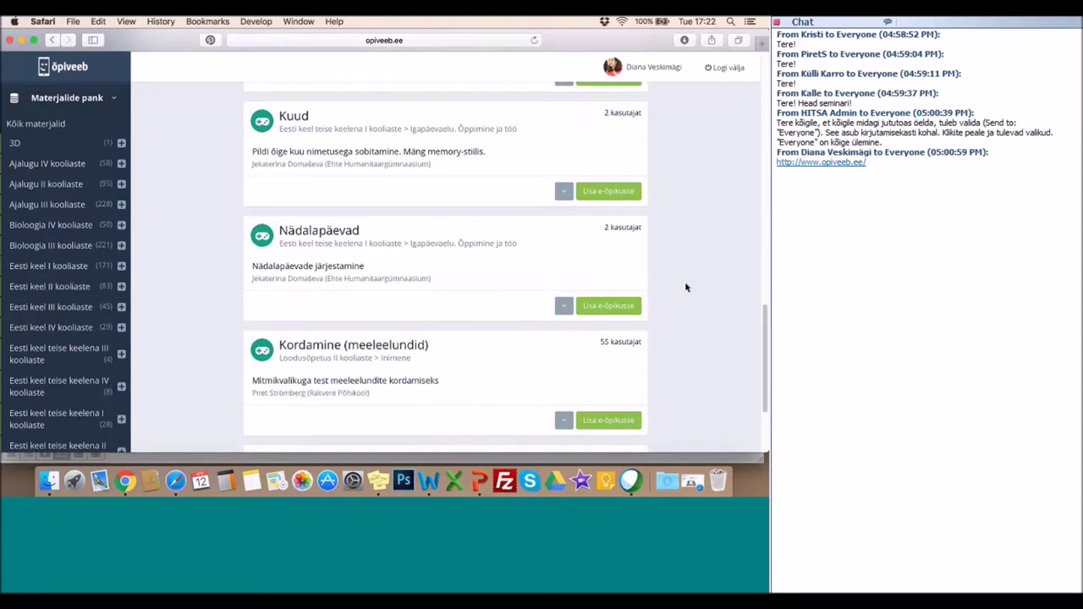
scroll(684, 285, "down", 1)
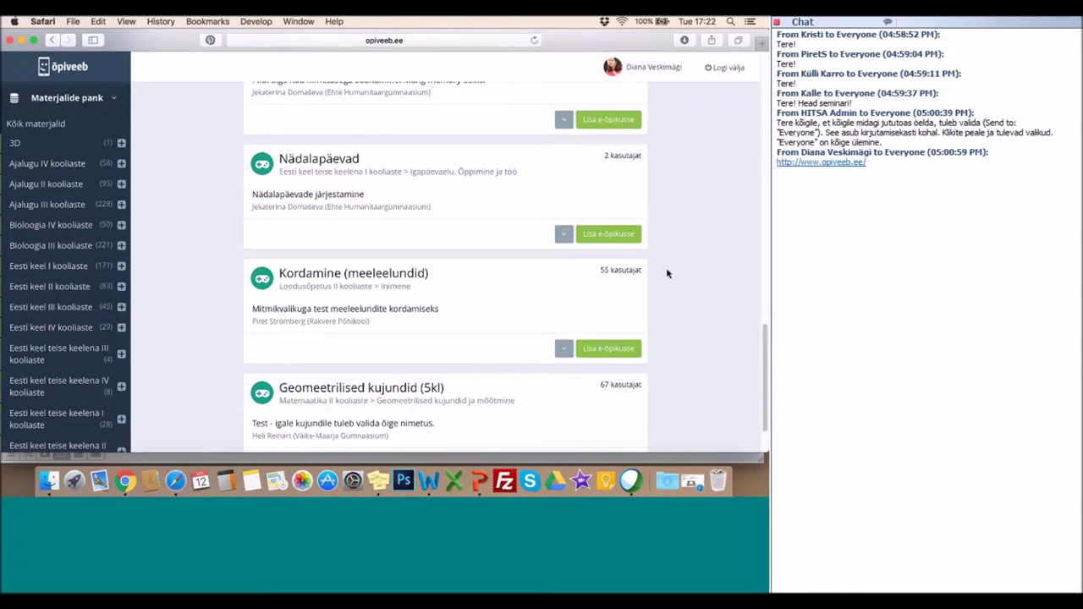
Open the Nädalapäevad exercise, dismiss its task instruction to view the game, and close it.
left_click(319, 162)
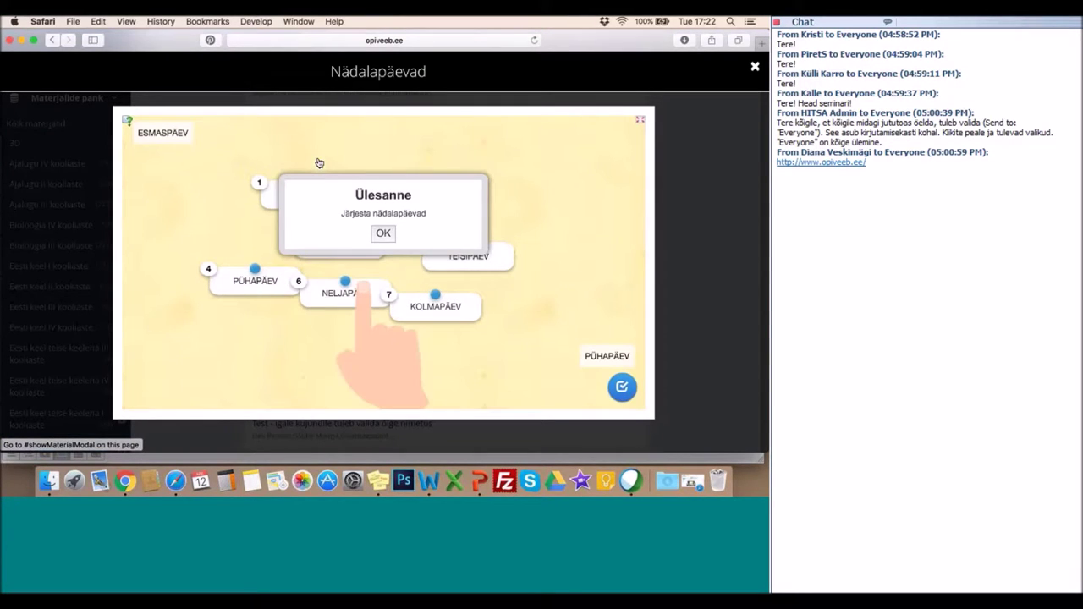
left_click(386, 236)
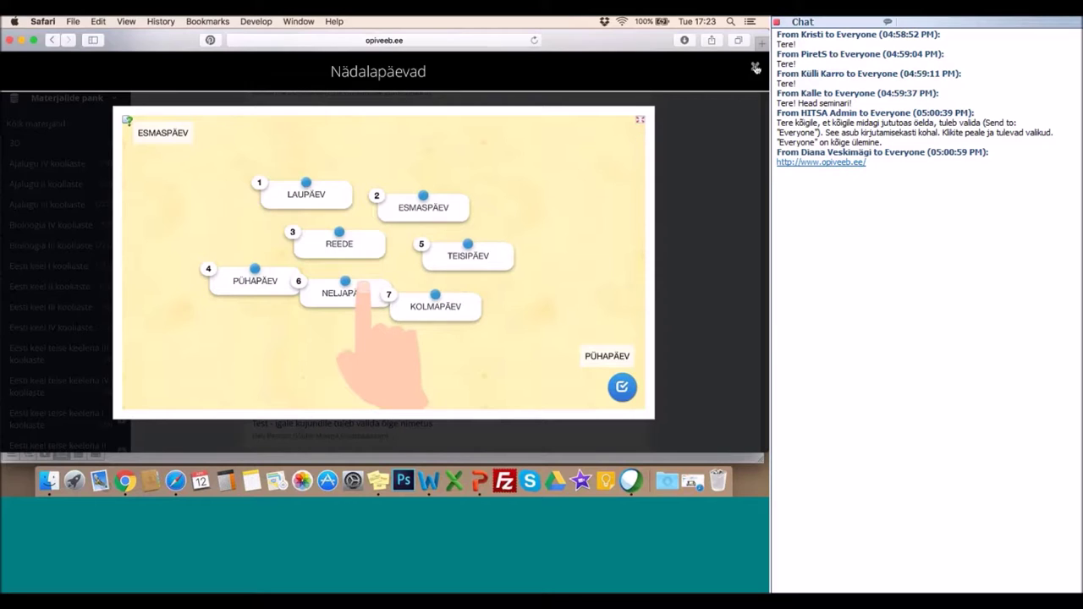
key("Escape")
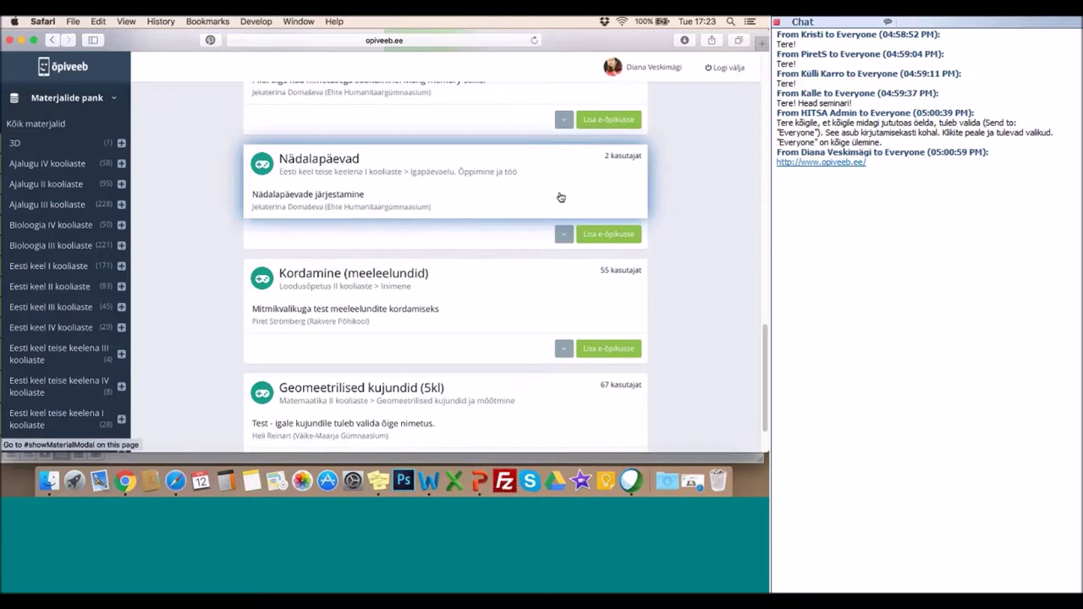
Add the game exercise Kordamine (meeleelundid) to the e-õpik.
scroll(560, 197, "down", 1)
scroll(438, 158, "down", 1)
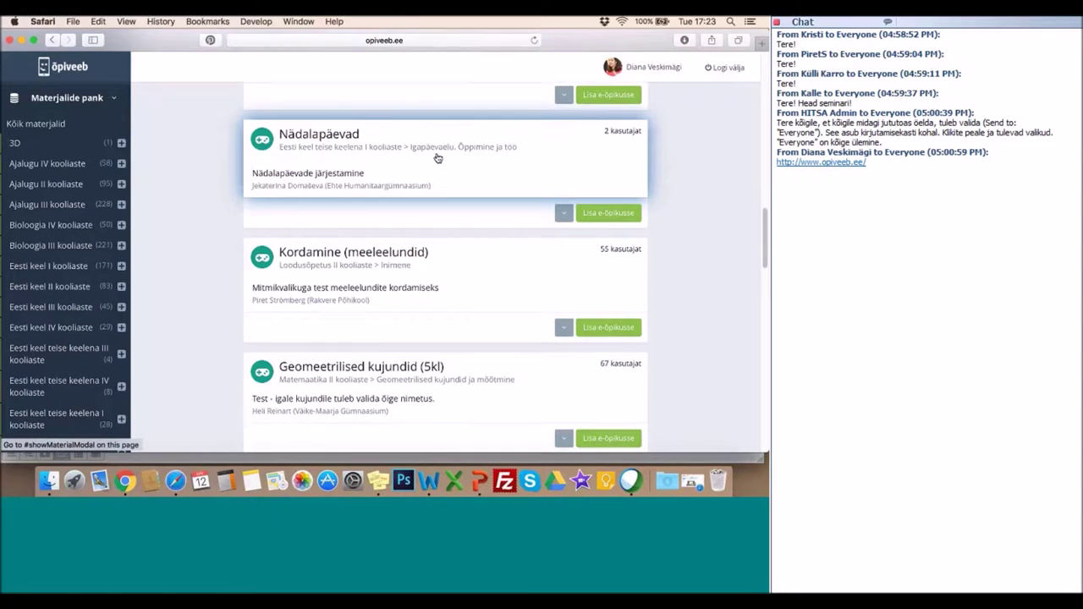
scroll(437, 158, "down", 3)
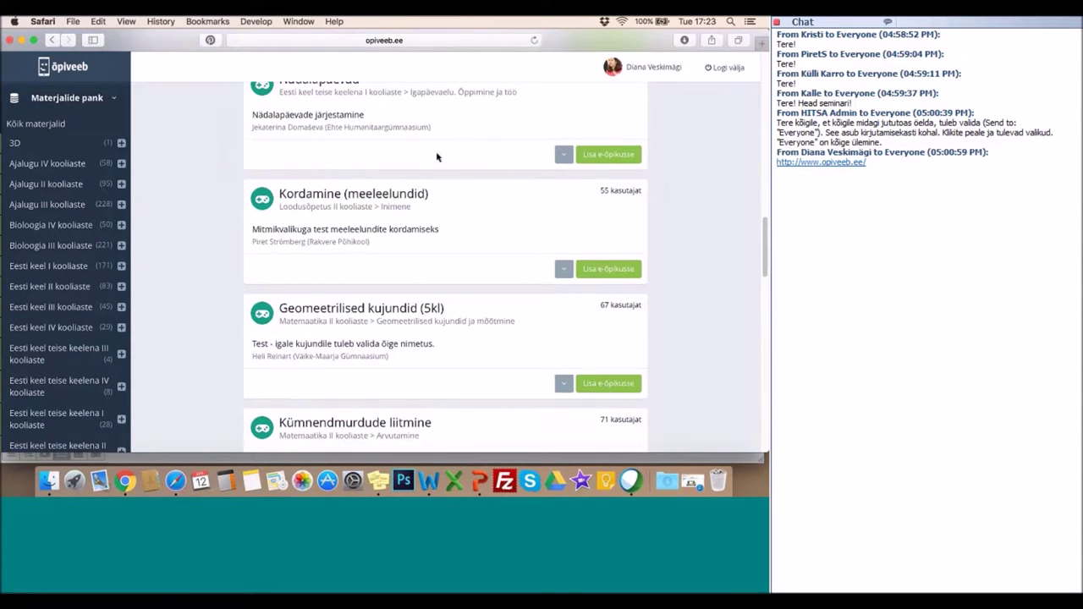
scroll(357, 207, "down", 3)
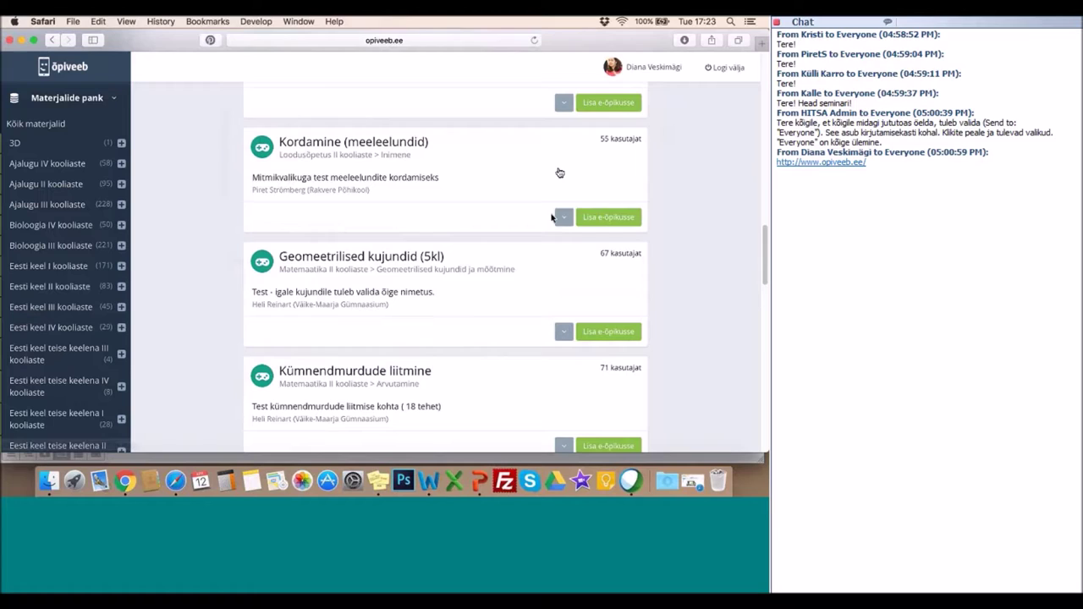
left_click(626, 218)
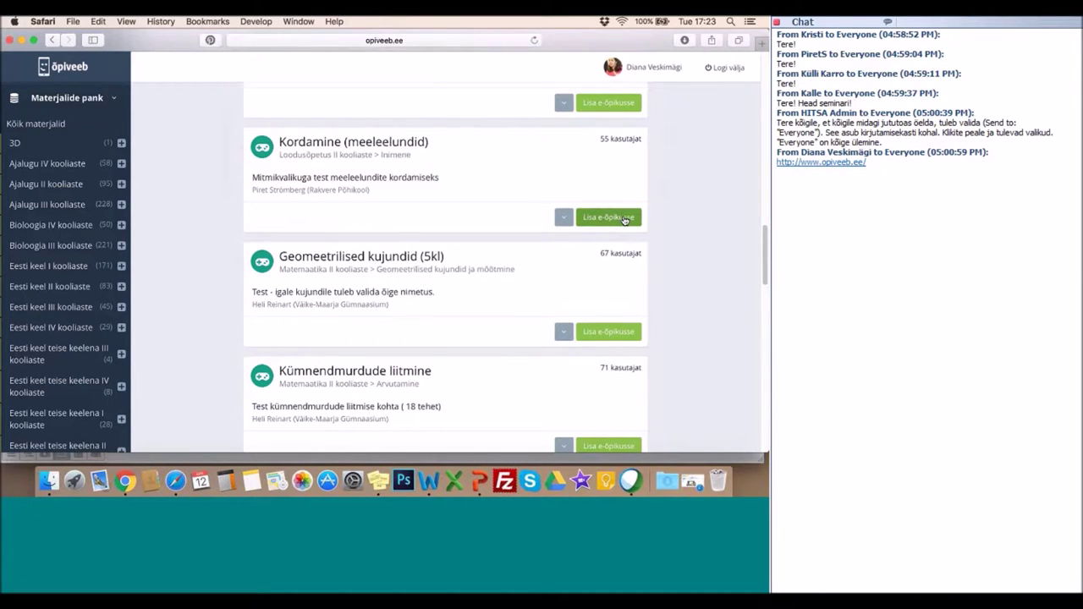
left_click(626, 217)
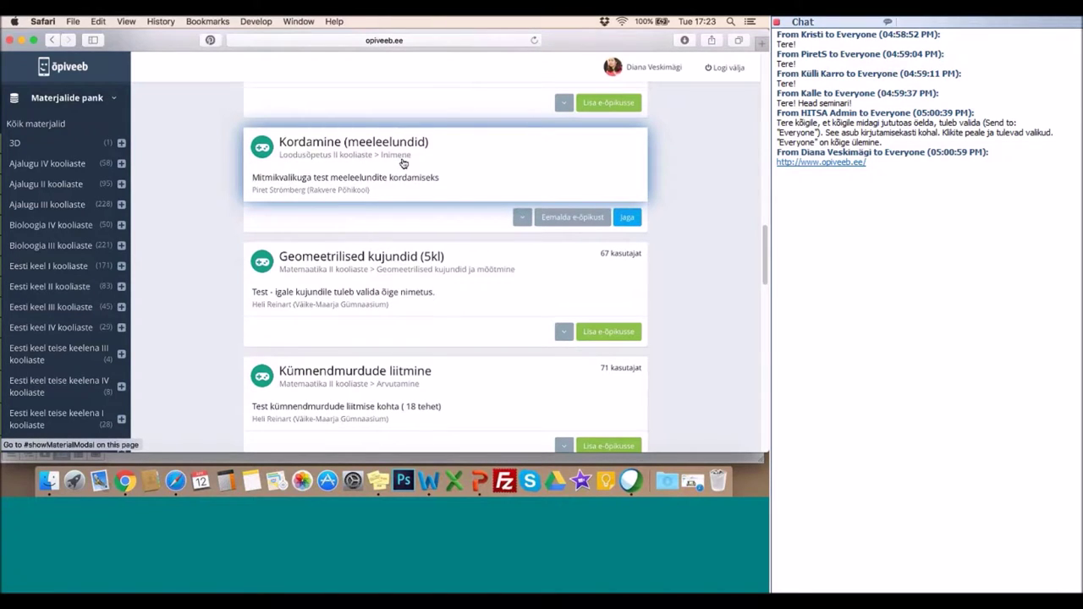
Open the list of groups for sharing Kordamine (meeleelundid) and collapse it without sharing.
scroll(403, 163, "up", 2)
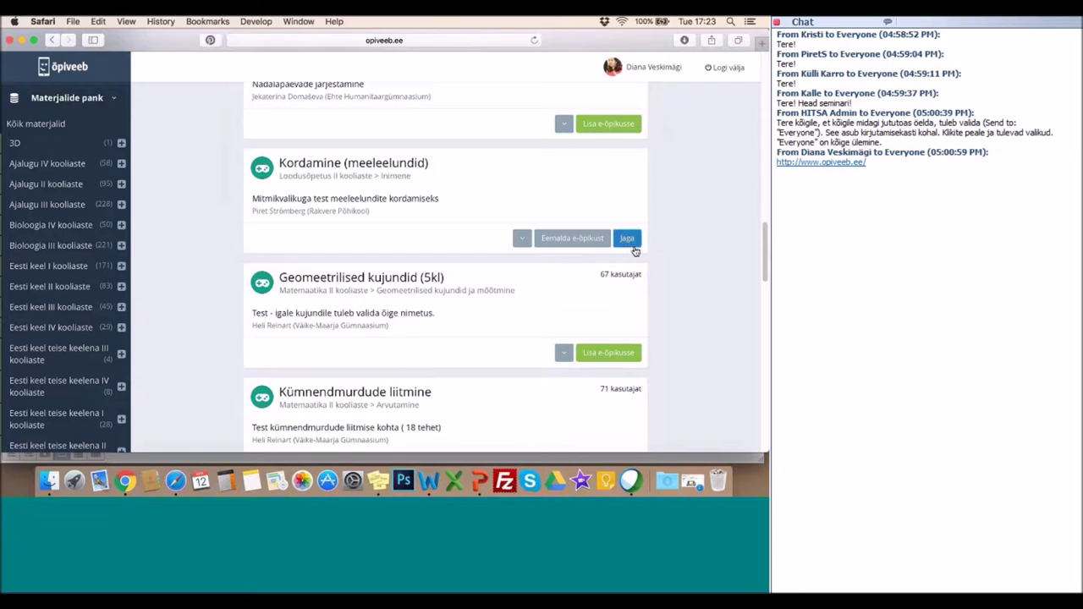
left_click(630, 243)
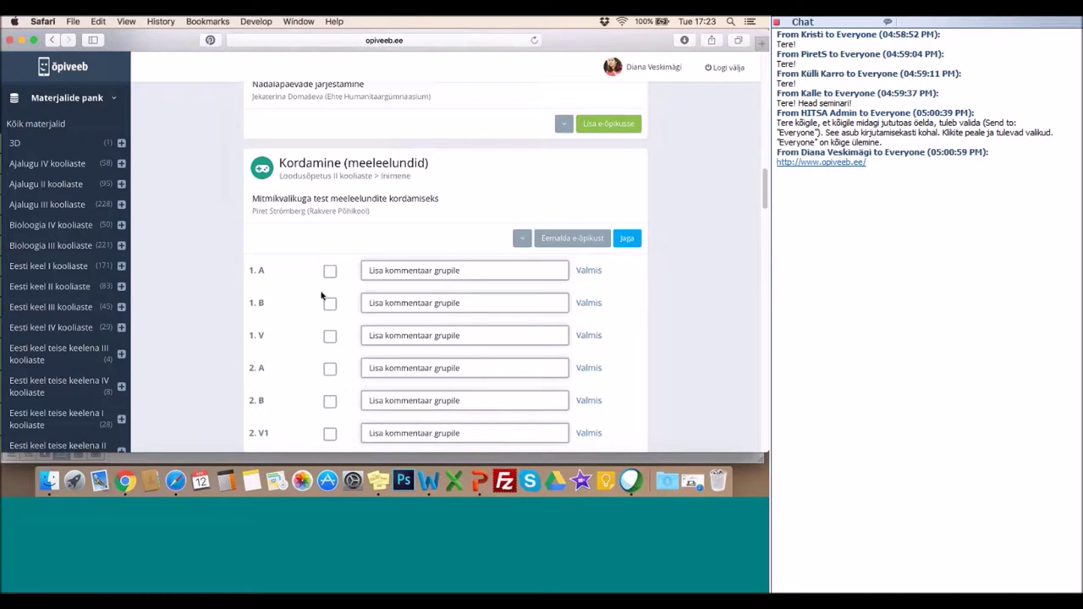
left_click(631, 240)
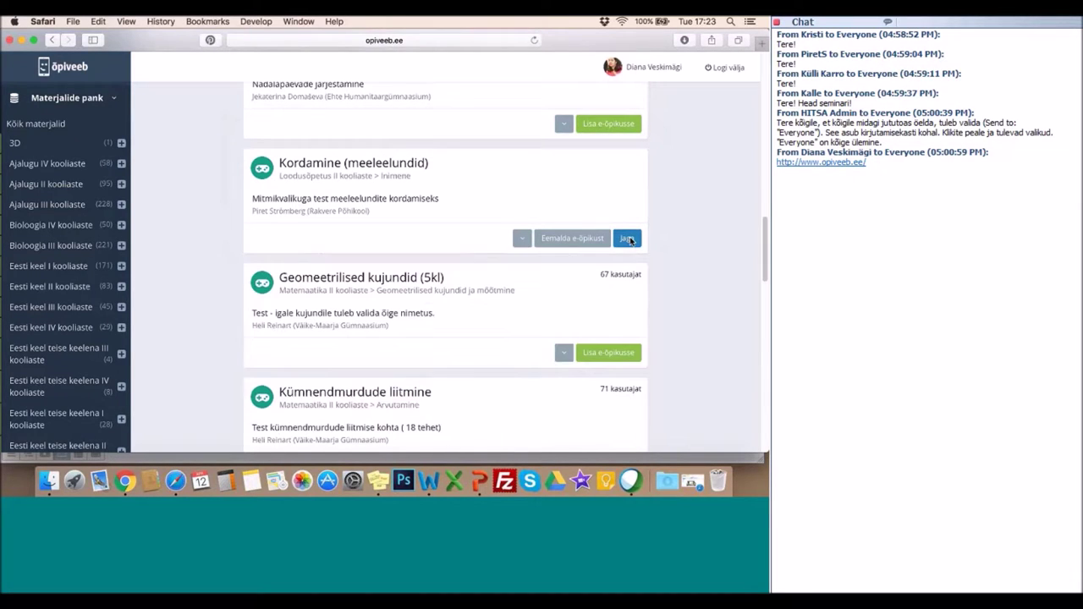
Clear the game filter by reopening Kõik materjalid in the Materjalide pank.
scroll(431, 163, "up", 2)
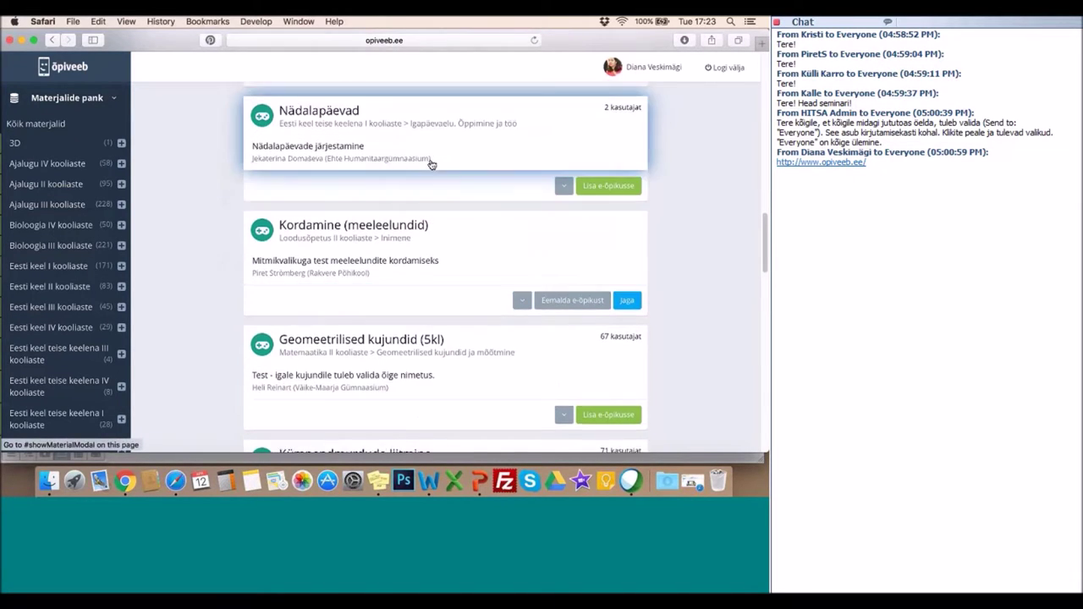
scroll(432, 163, "up", 8)
scroll(431, 163, "up", 10)
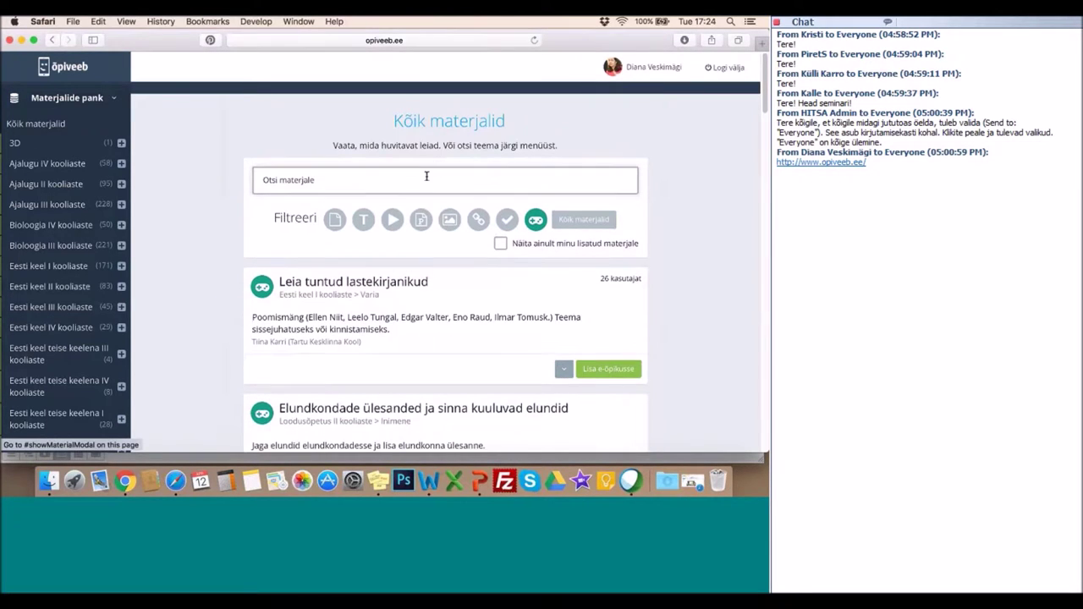
left_click(425, 186)
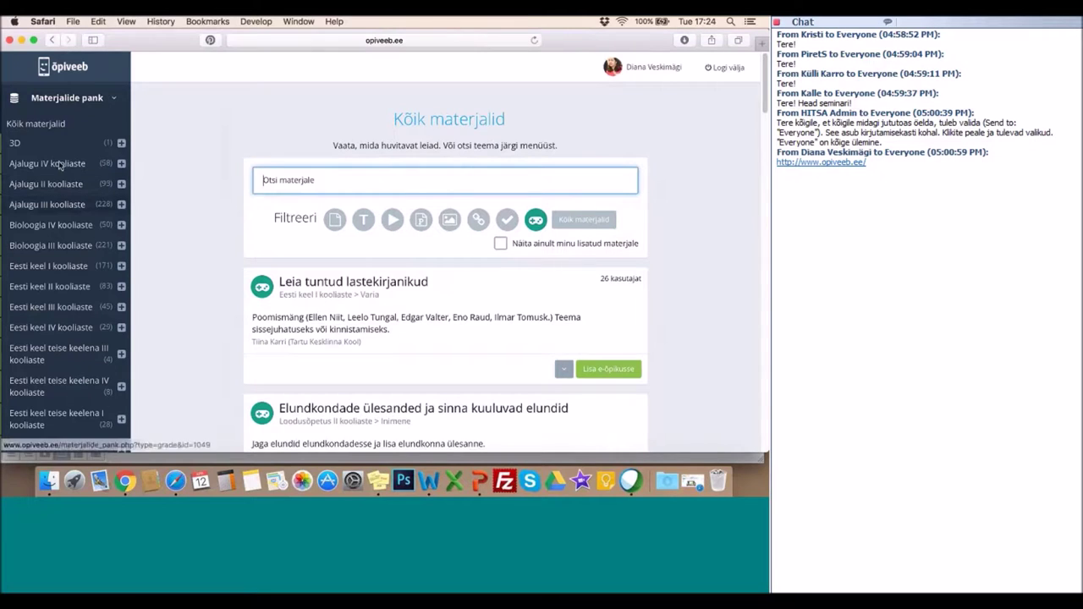
left_click(61, 125)
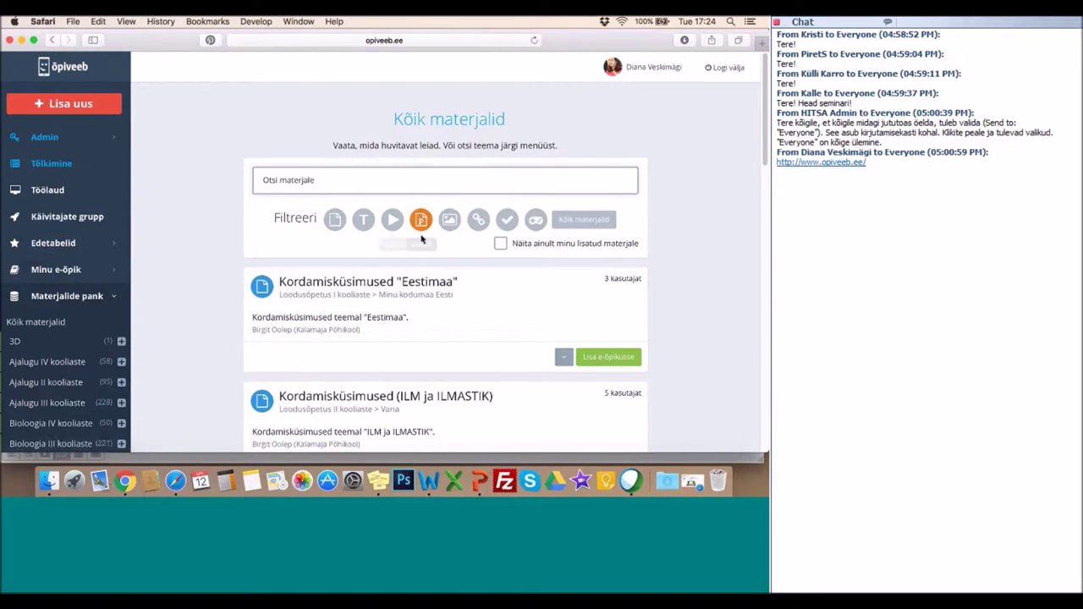
Filter the material bank to videos, search for "meele" and look through the listed materials.
left_click(393, 220)
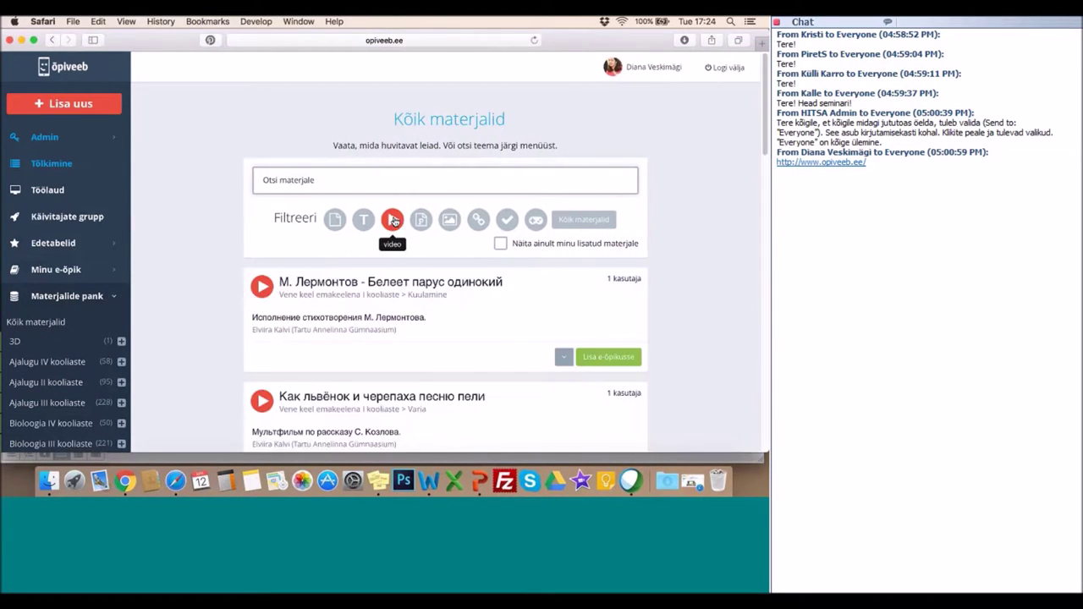
left_click(368, 175)
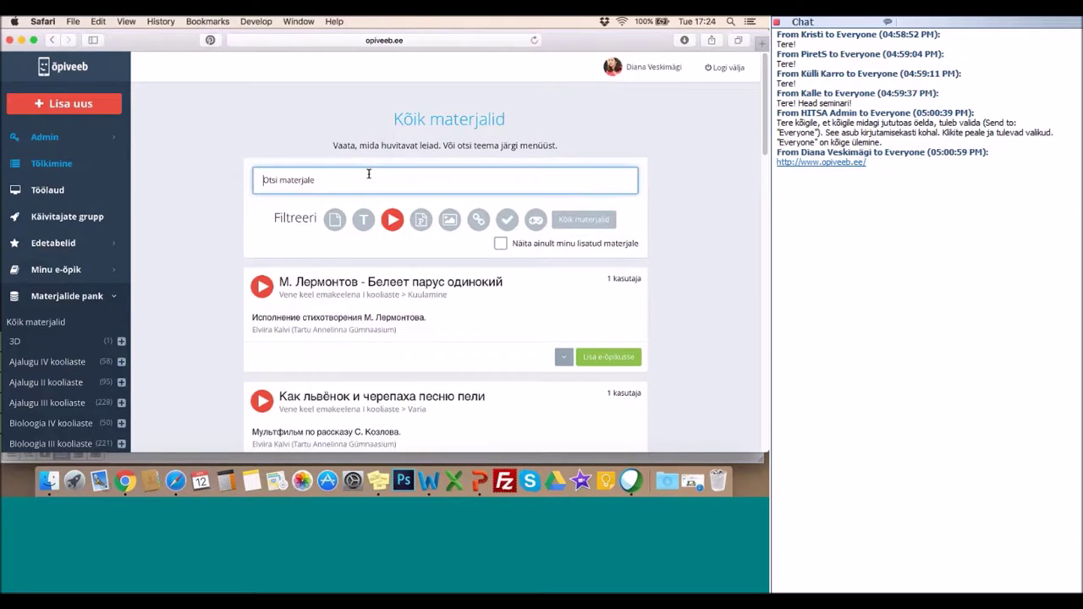
type("meele")
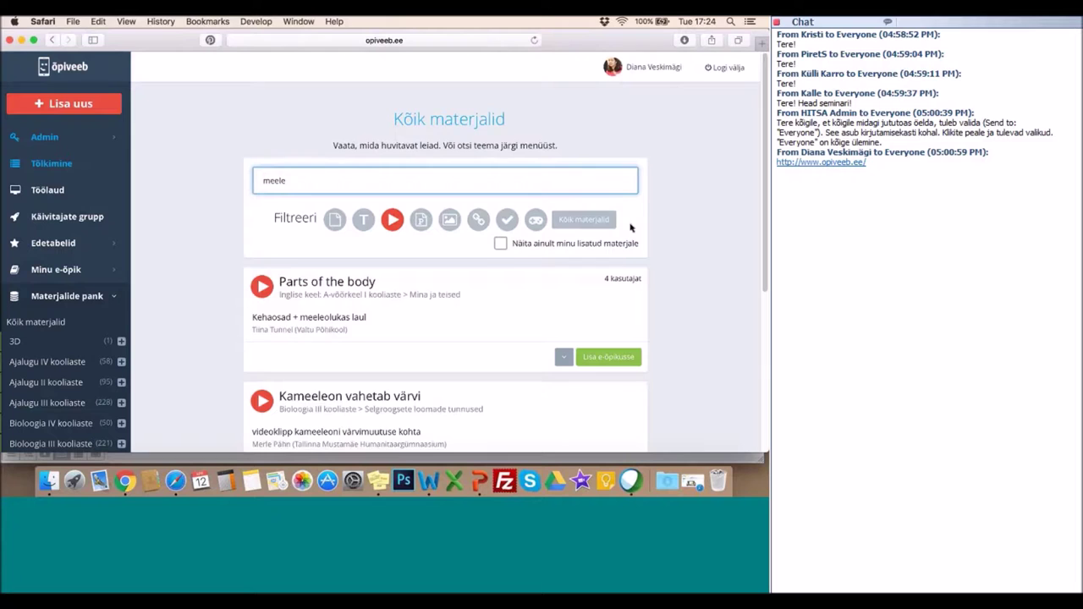
scroll(673, 298, "down", 6)
scroll(674, 298, "up", 2)
scroll(675, 299, "down", 1)
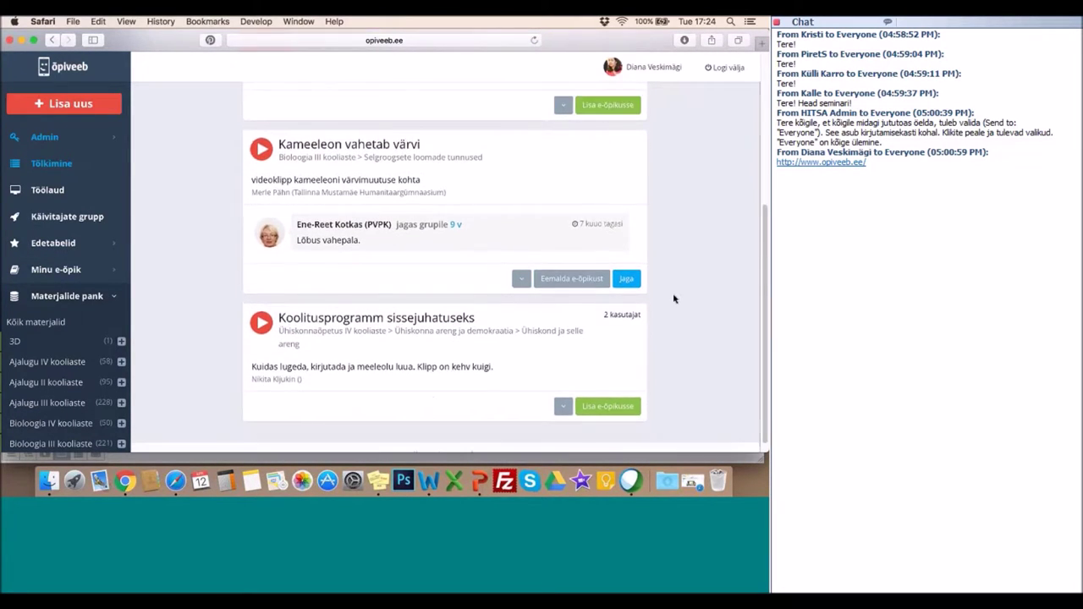
Look over the videos found for "meele" and clear the search text.
scroll(674, 298, "up", 6)
scroll(508, 300, "down", 3)
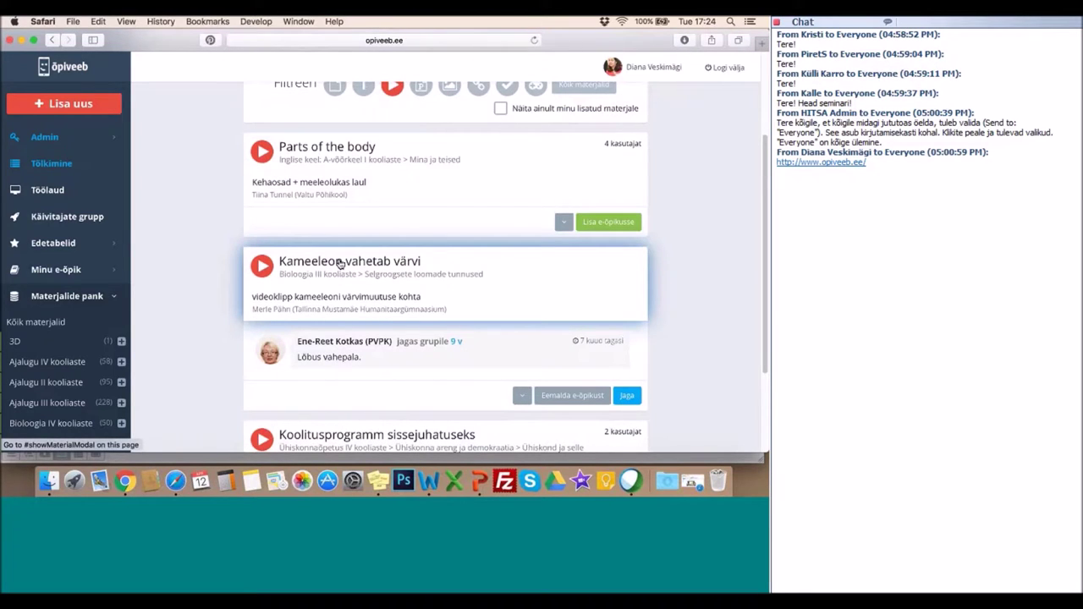
scroll(683, 278, "up", 3)
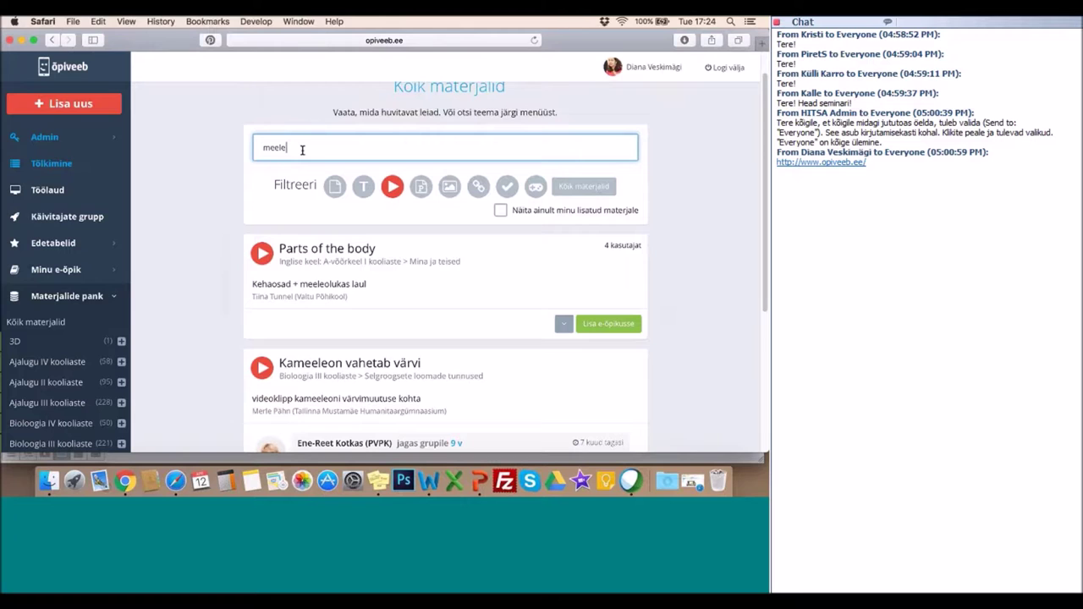
left_click_drag(302, 150, 263, 149)
key("BackSpace")
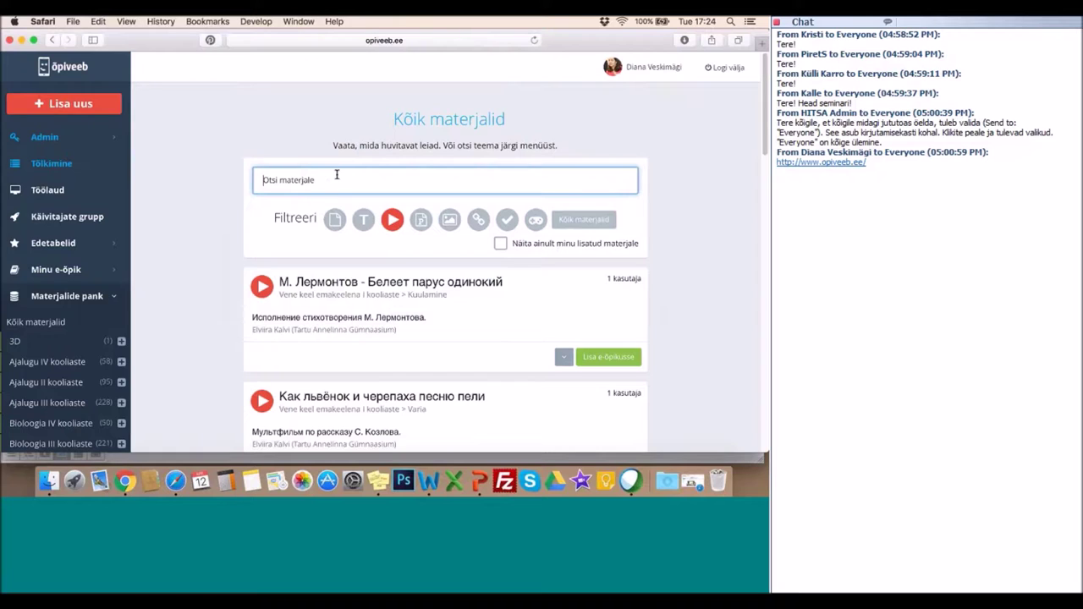
Search the videos by part of an author's surname and clear the search text.
type("veskim")
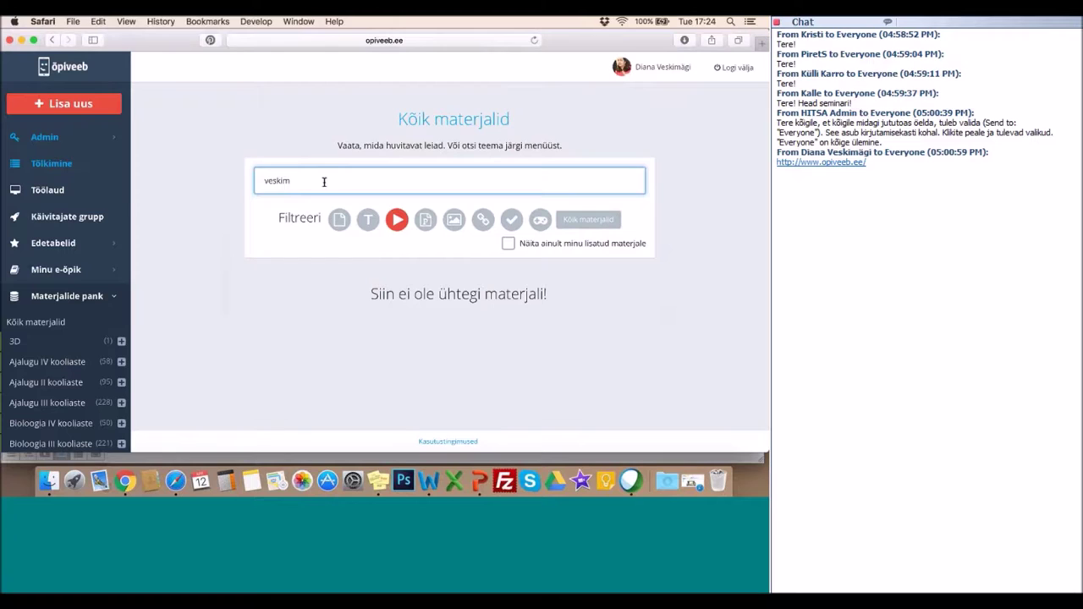
left_click_drag(335, 182, 258, 178)
key("BackSpace")
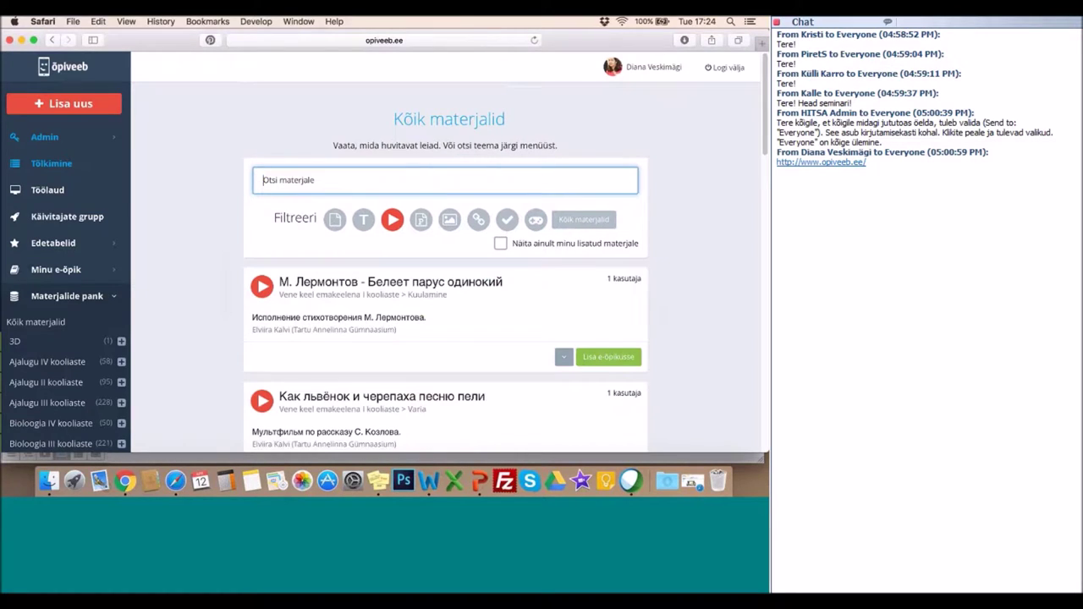
Glance through the video list, search it by a different author's surname and empty the search again.
scroll(439, 370, "down", 5)
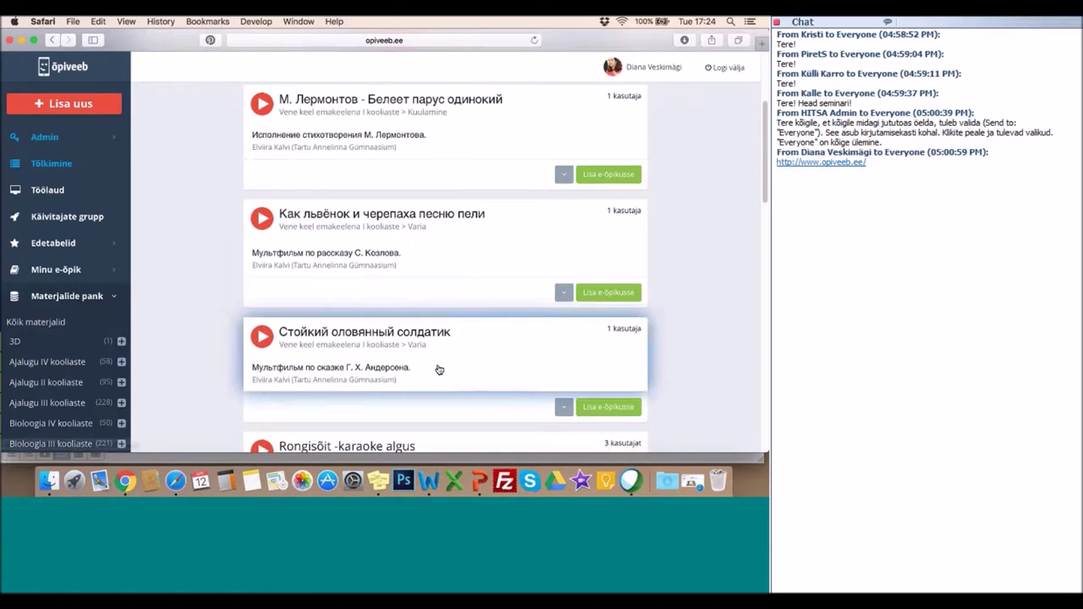
scroll(439, 370, "up", 5)
type("Maide")
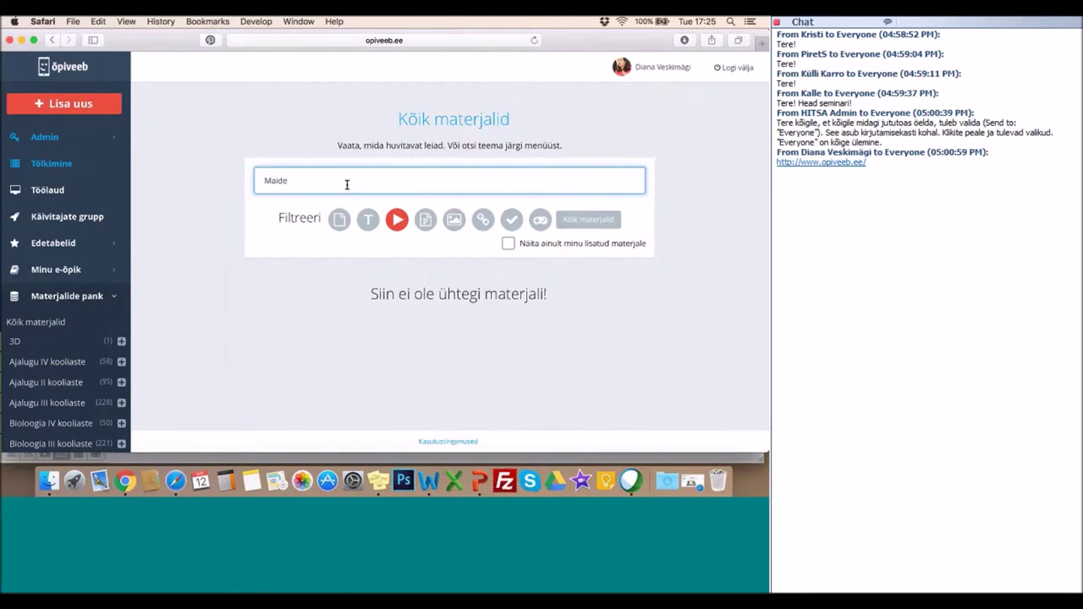
left_click_drag(347, 184, 248, 181)
key("BackSpace")
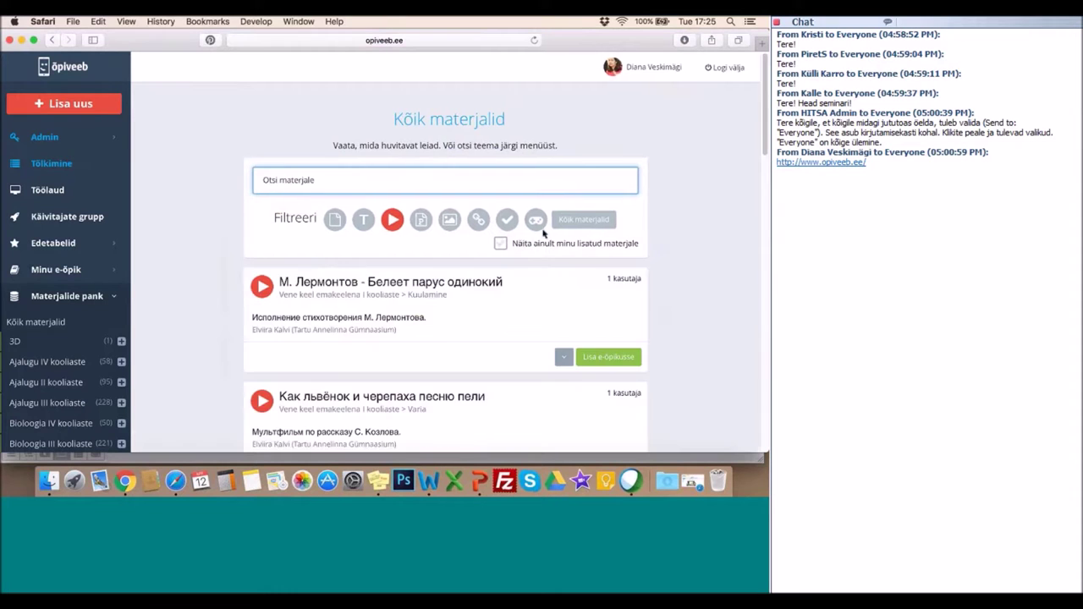
Search the games instead of the videos by an author's surname and look through the listed games.
left_click(535, 221)
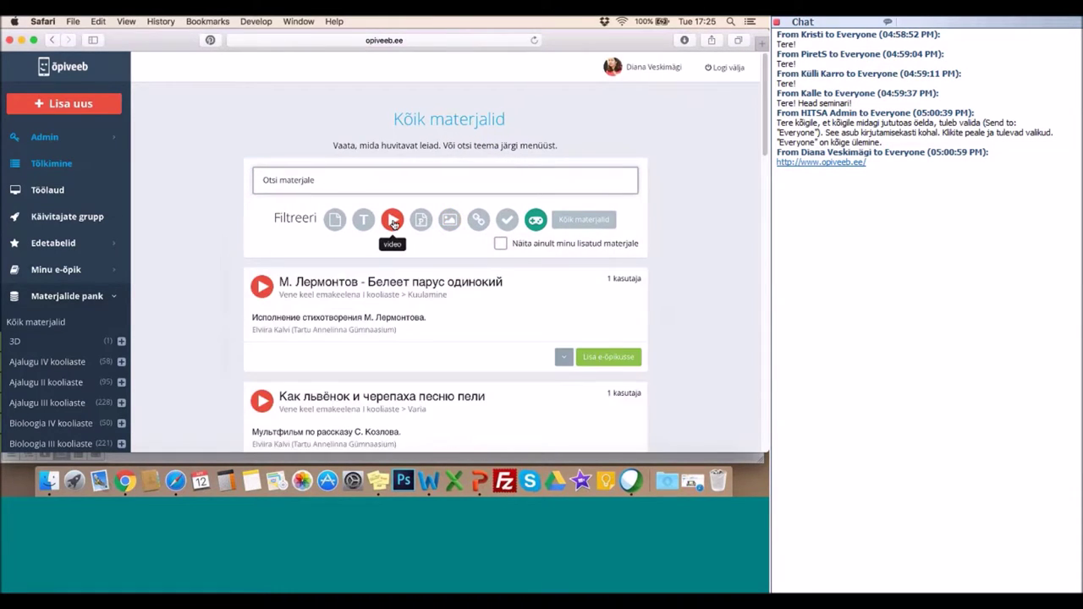
left_click(394, 222)
left_click(373, 176)
type("Maide")
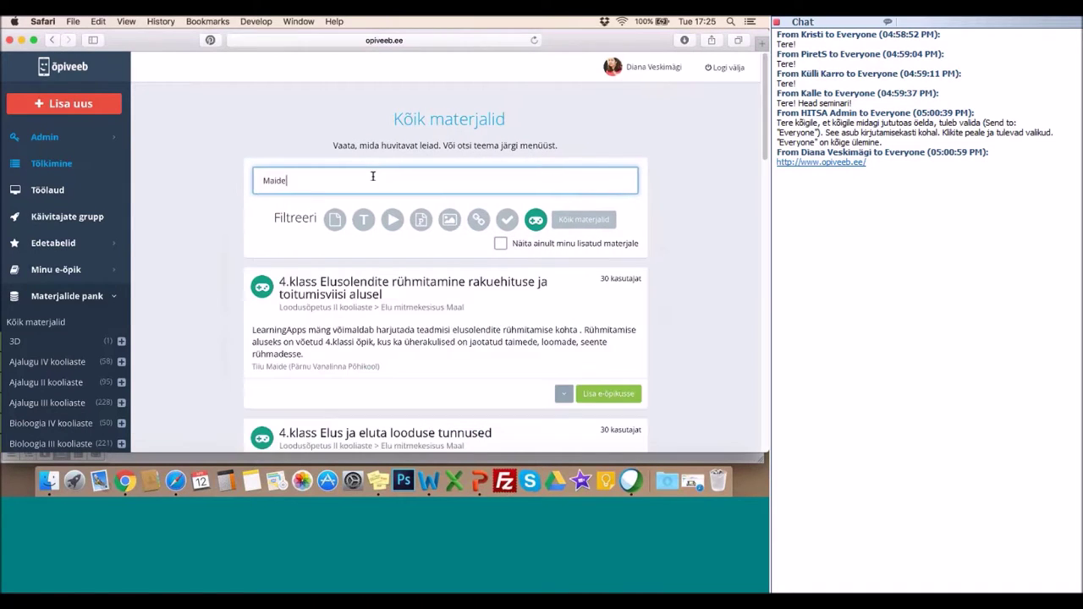
scroll(346, 246, "down", 4)
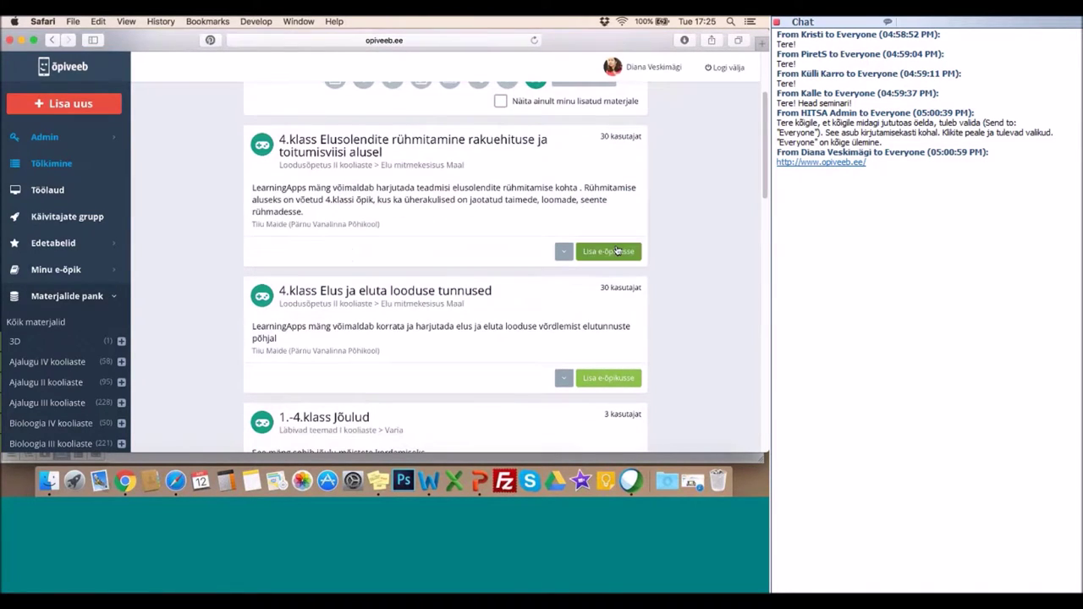
scroll(348, 241, "up", 2)
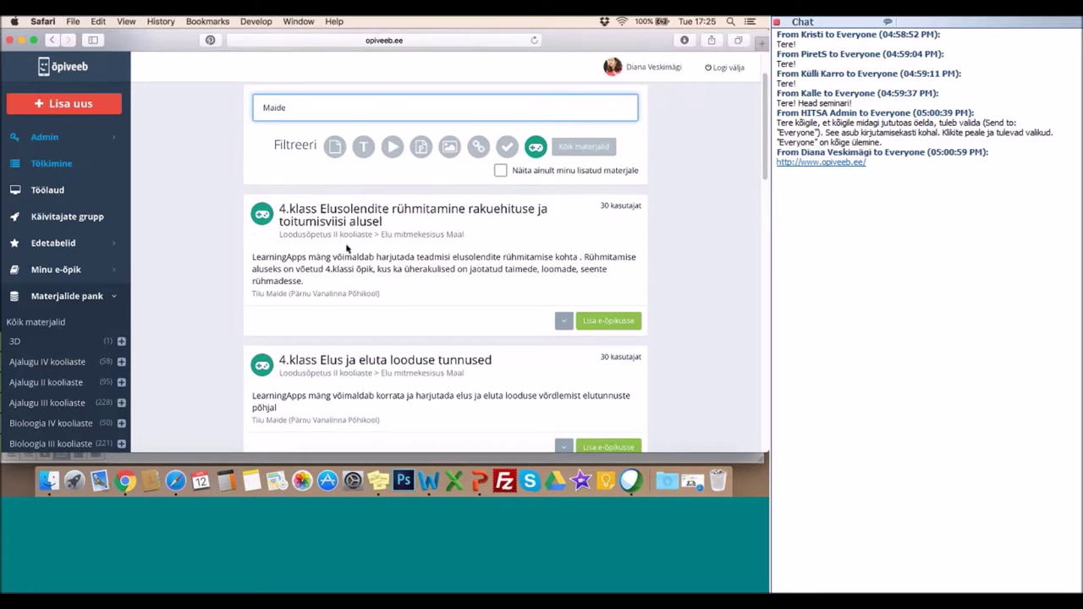
scroll(355, 210, "down", 5)
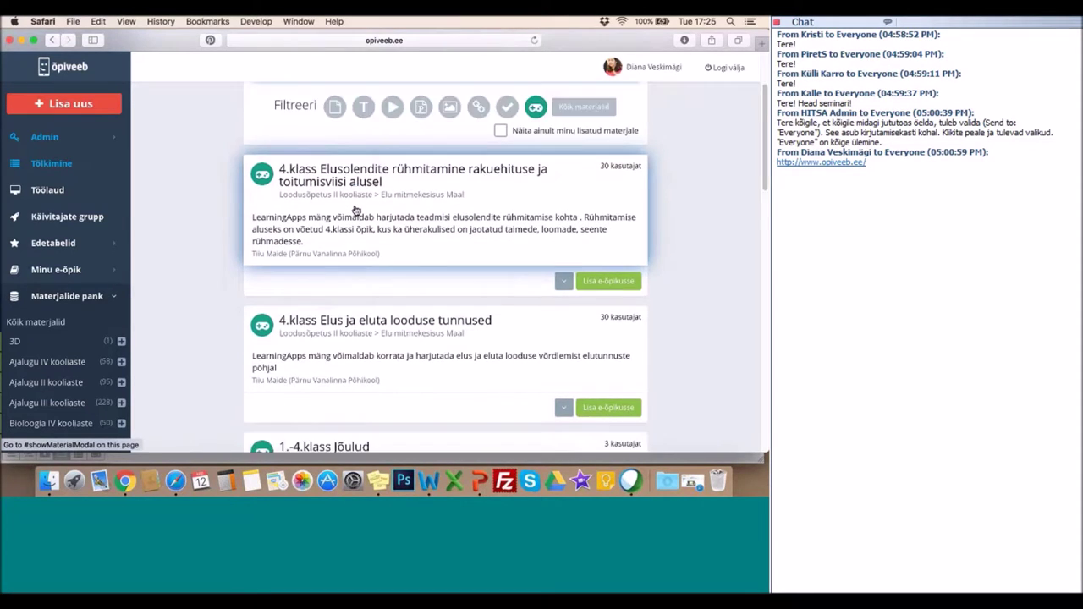
scroll(328, 334, "down", 10)
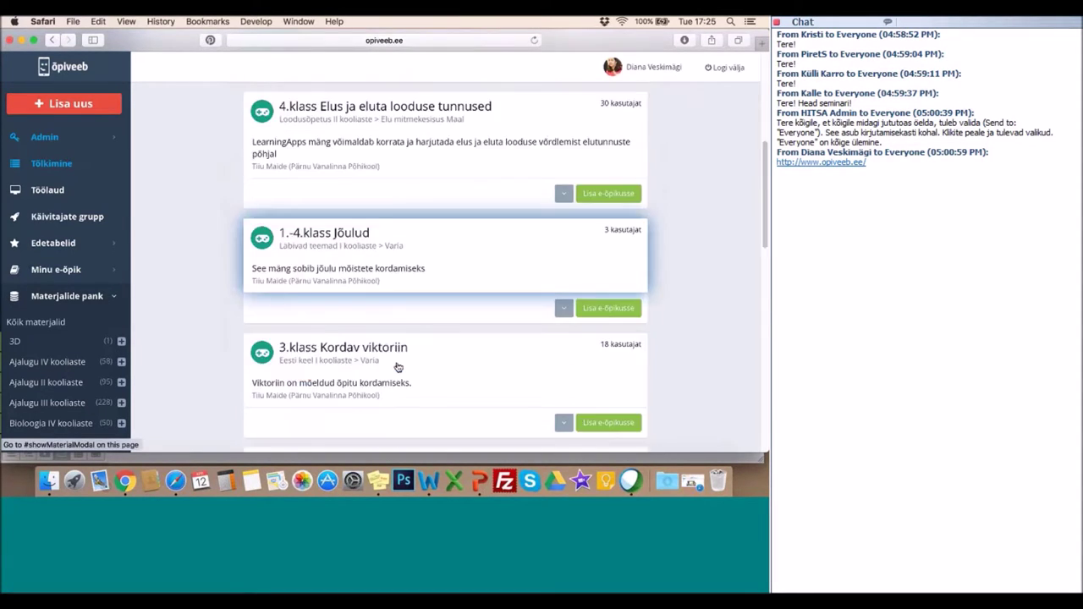
scroll(397, 370, "up", 15)
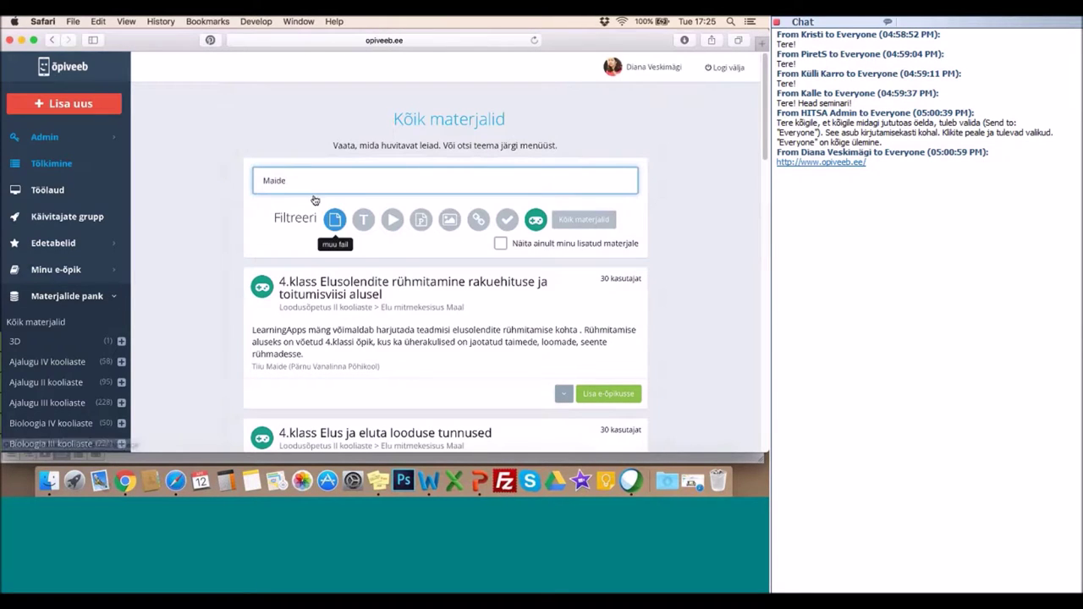
Clear the author search and the game filter to list all materials in the material bank.
left_click_drag(296, 181, 256, 180)
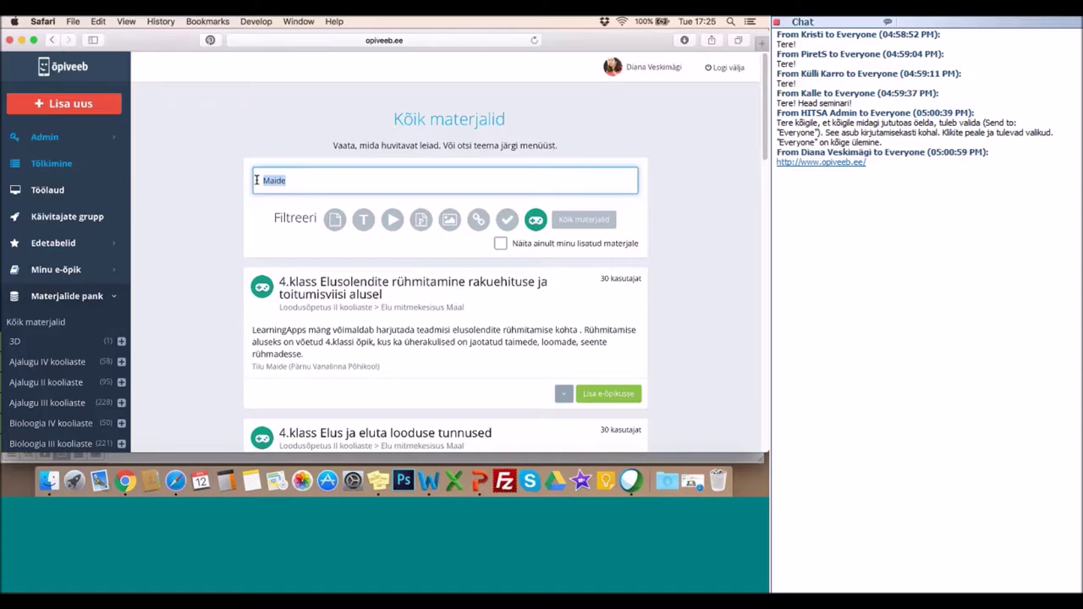
key("BackSpace")
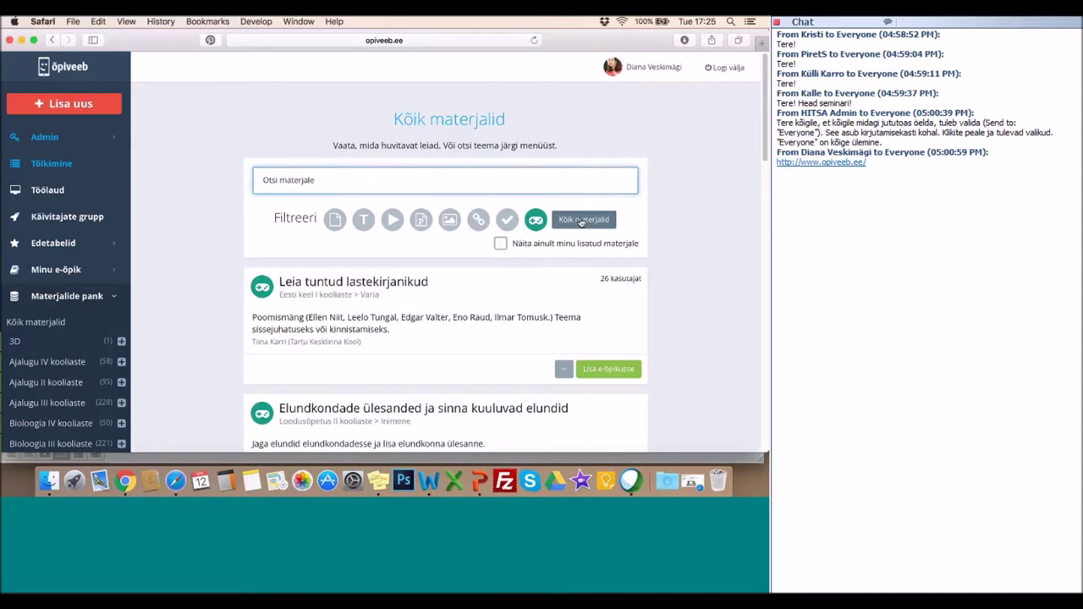
left_click(580, 222)
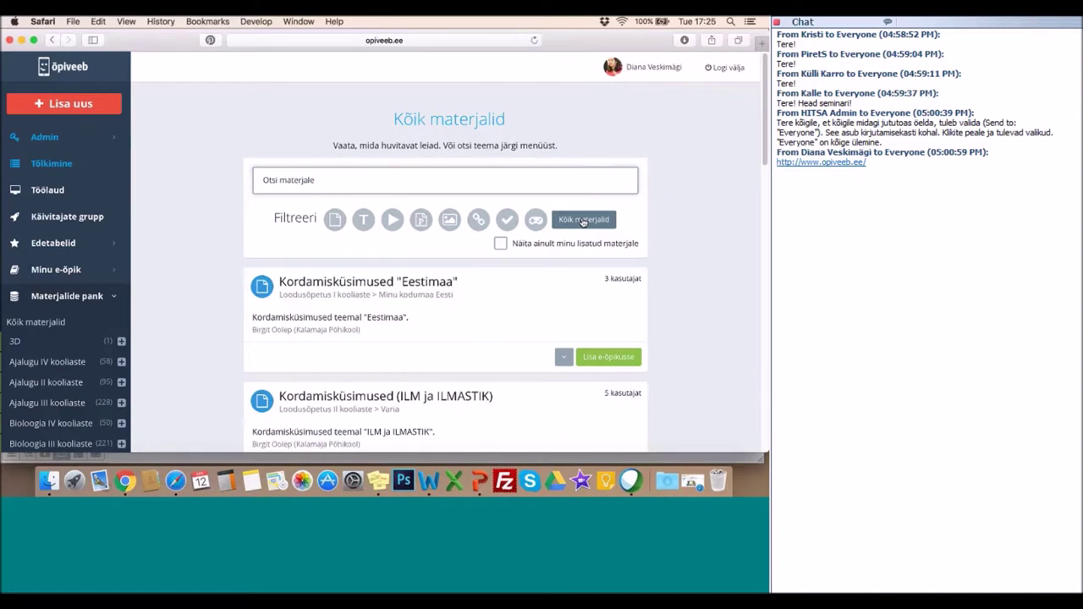
Filter the material bank to tests and look through the listed tests.
left_click(508, 221)
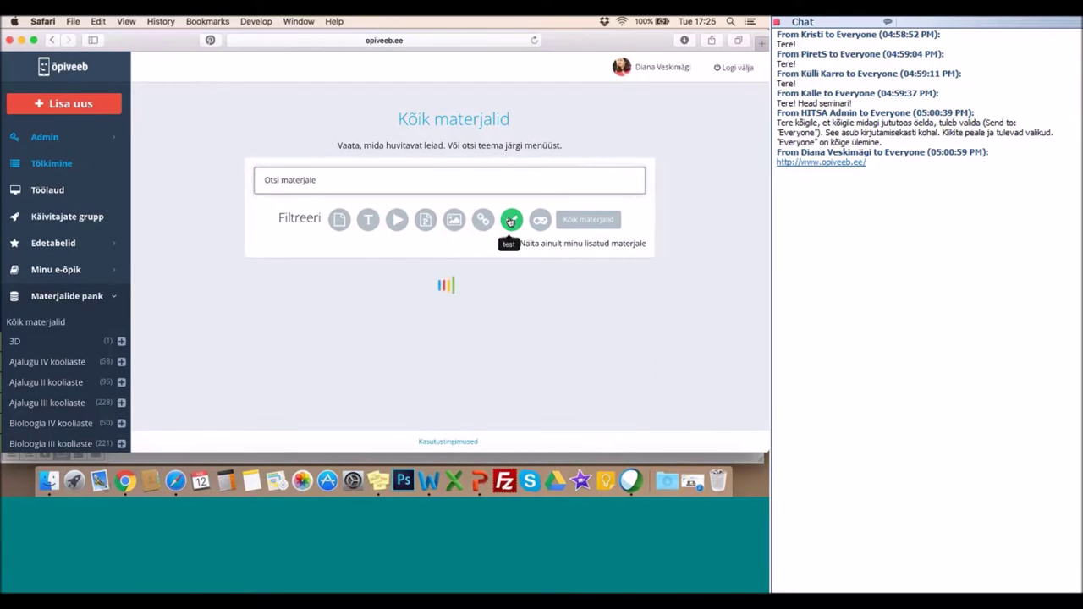
scroll(694, 281, "down", 4)
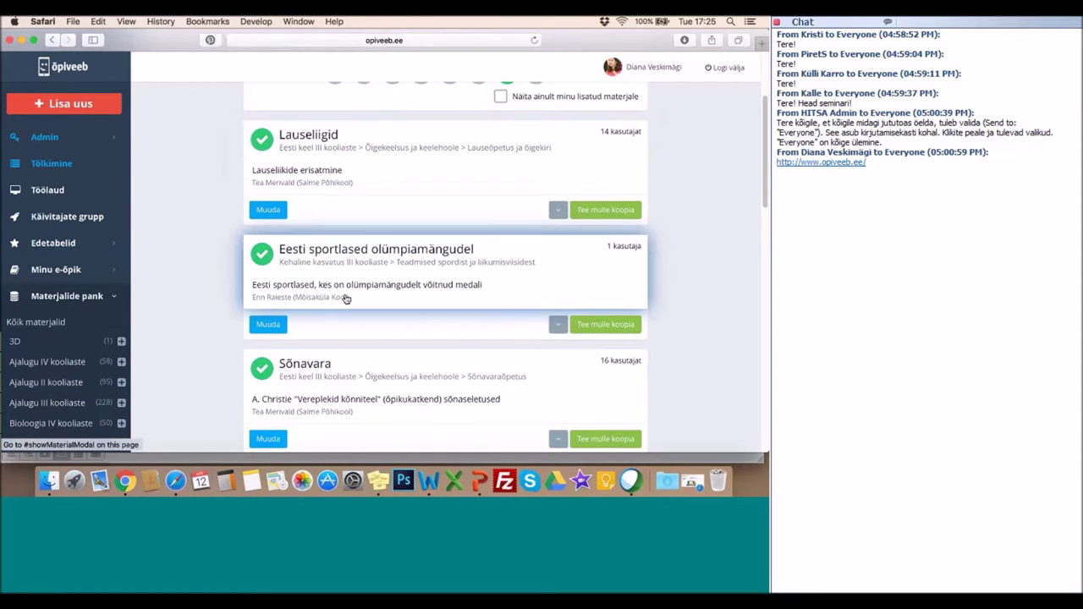
scroll(375, 300, "down", 2)
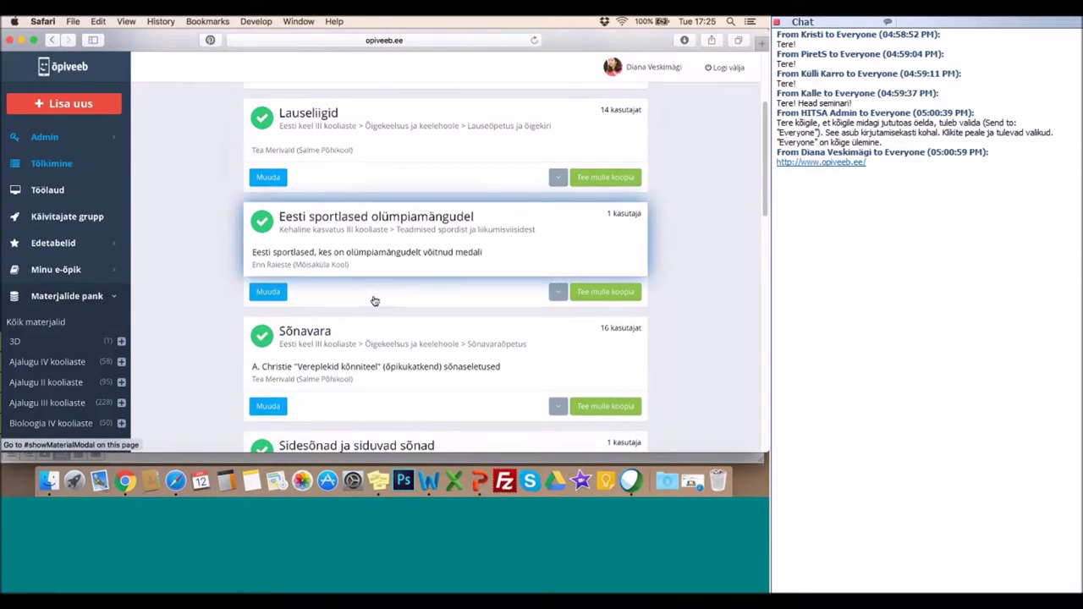
scroll(374, 300, "down", 5)
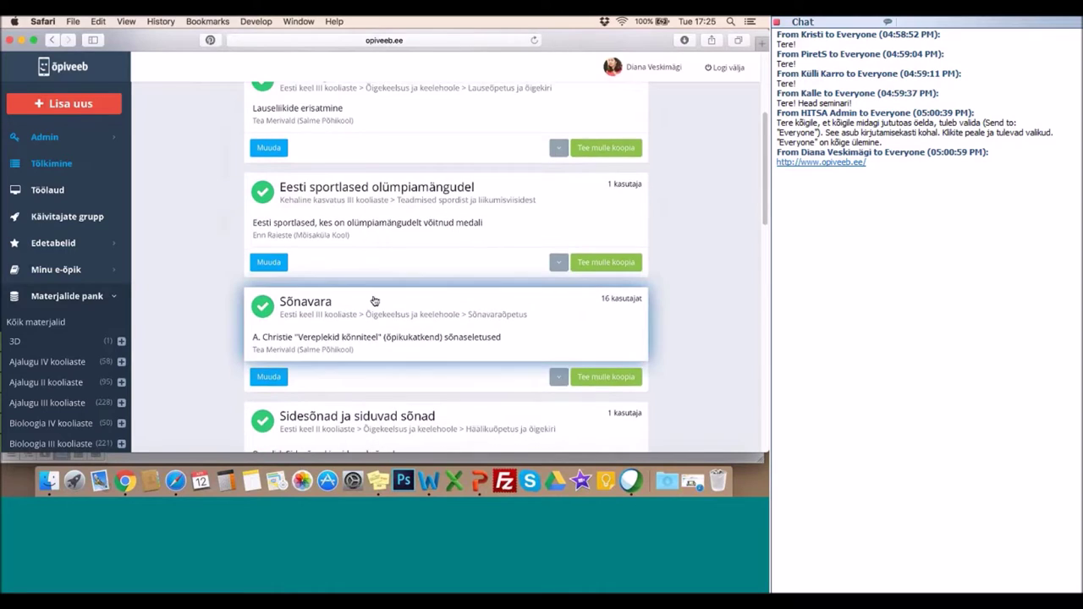
scroll(375, 300, "down", 3)
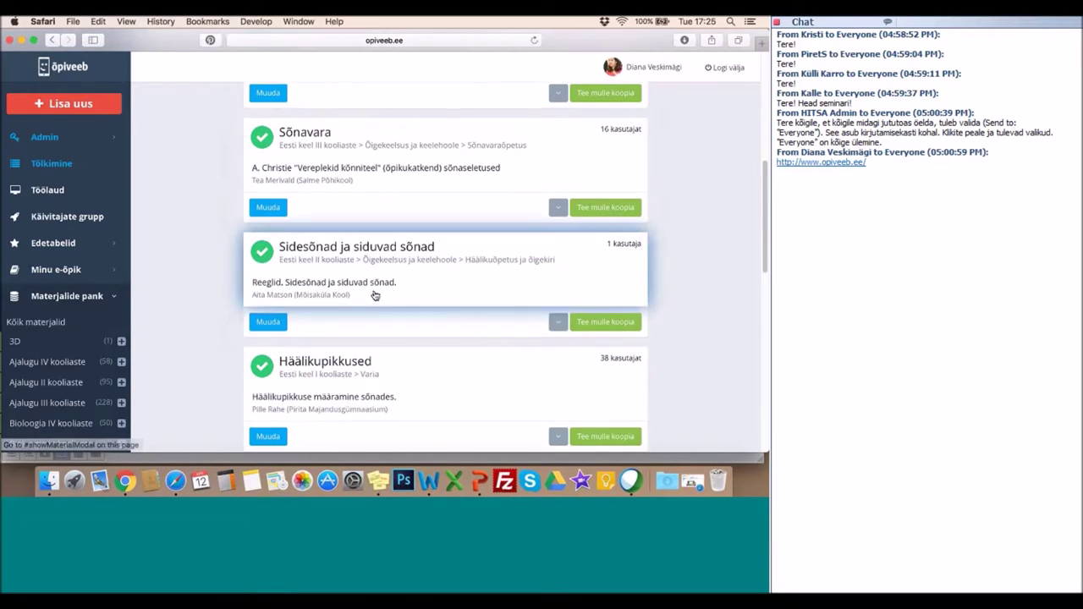
scroll(375, 296, "up", 4)
scroll(375, 294, "up", 4)
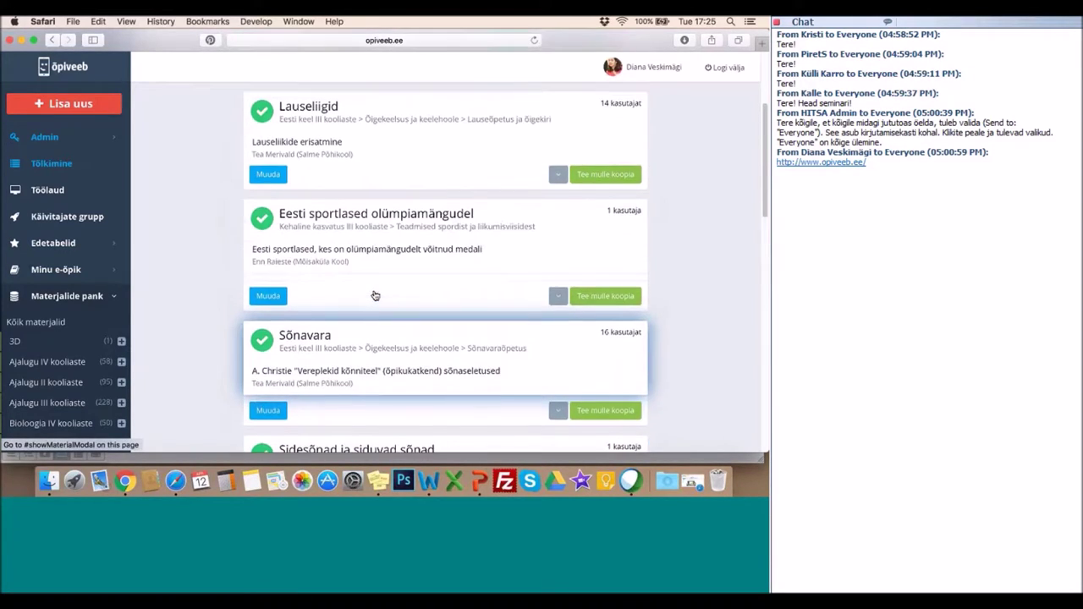
scroll(692, 208, "up", 4)
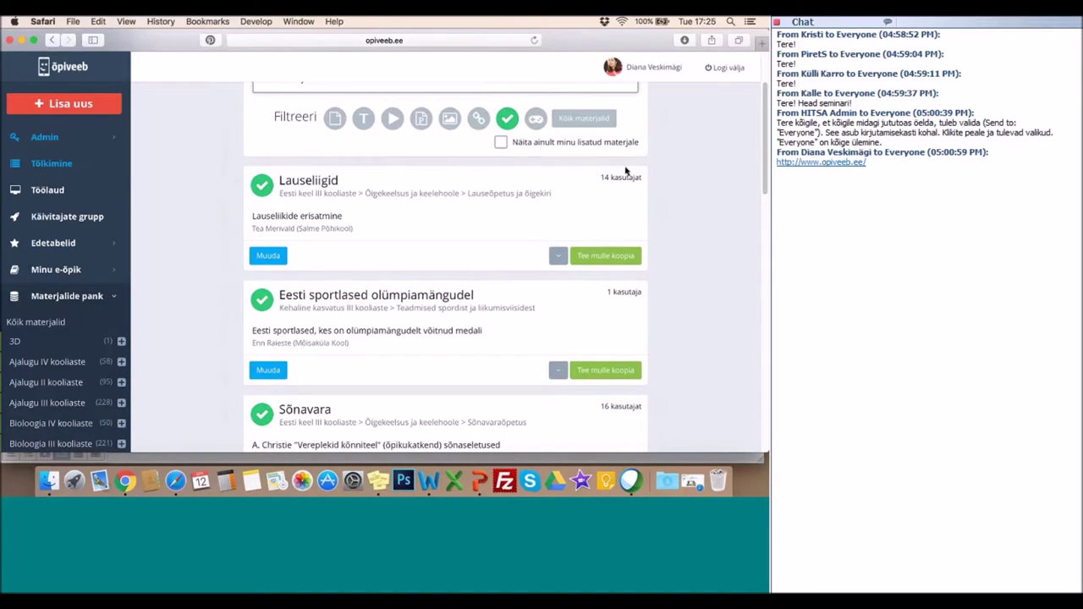
scroll(321, 191, "up", 2)
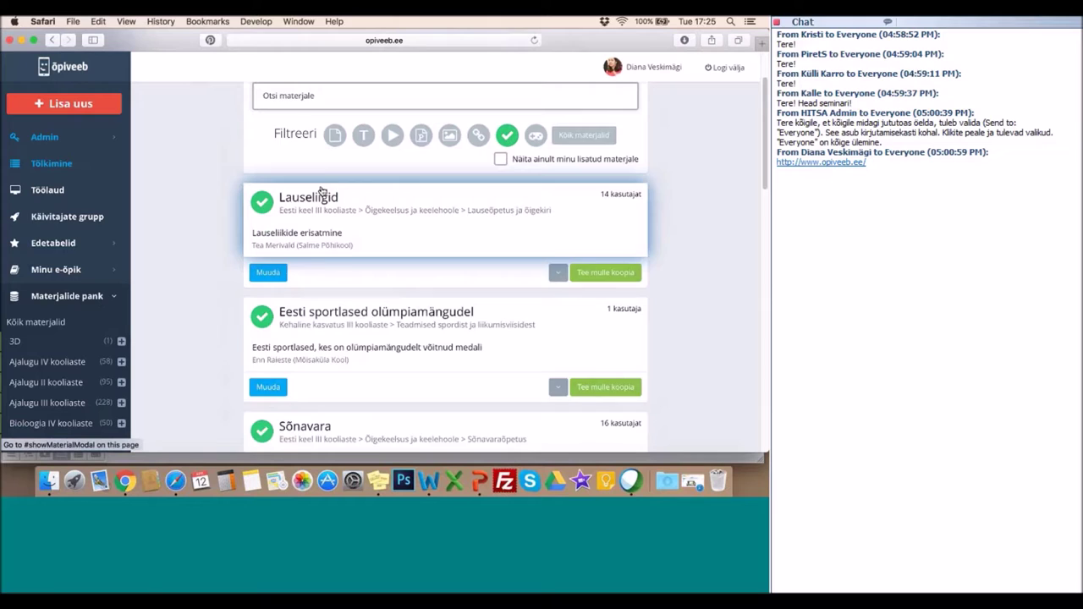
Make a personal copy of the test Lauseliigid from the material bank.
scroll(322, 189, "down", 6)
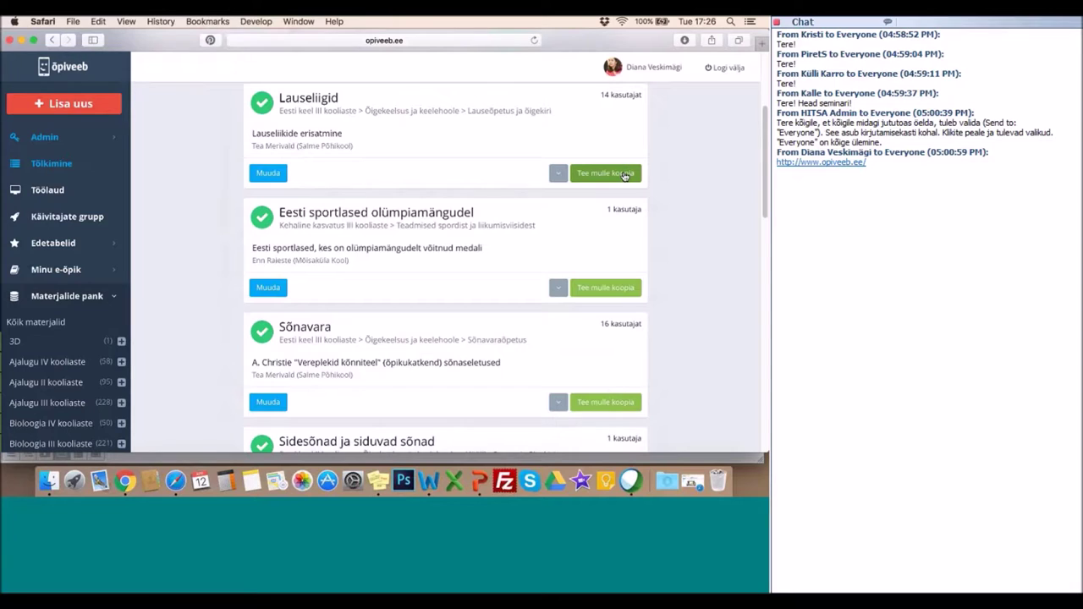
left_click(624, 174)
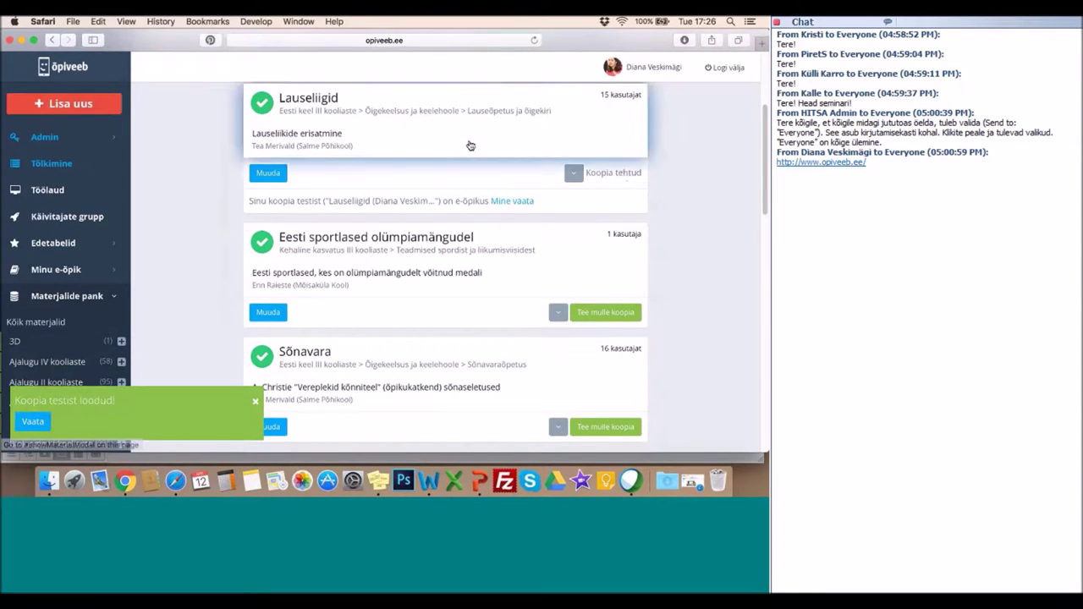
scroll(727, 184, "up", 2)
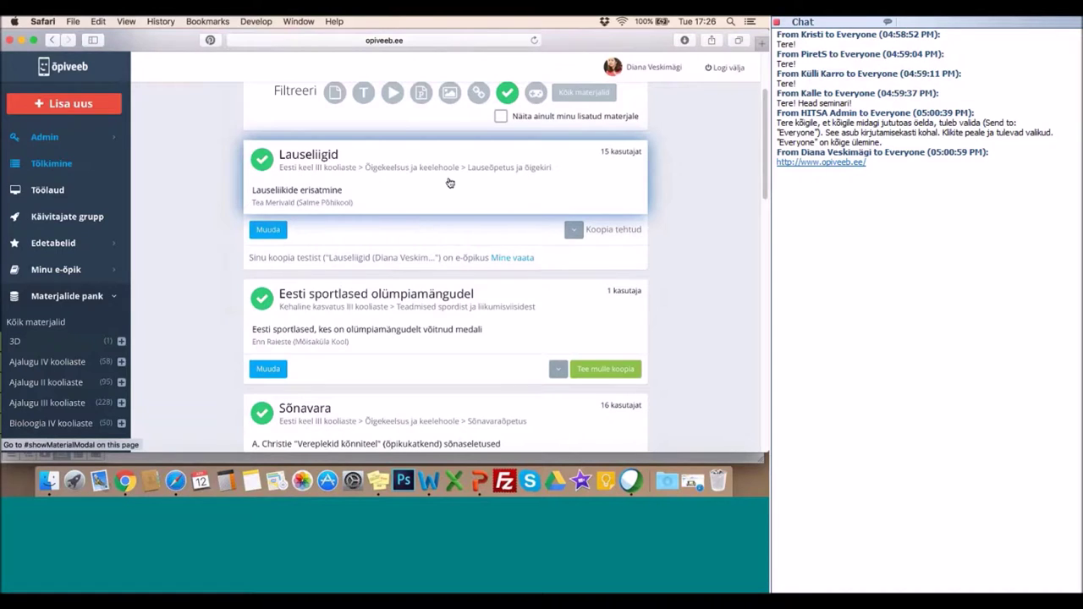
Open the copied Lauseliigid test in Minu e-õpik, start it to view its questions and close it without answering.
left_click(80, 278)
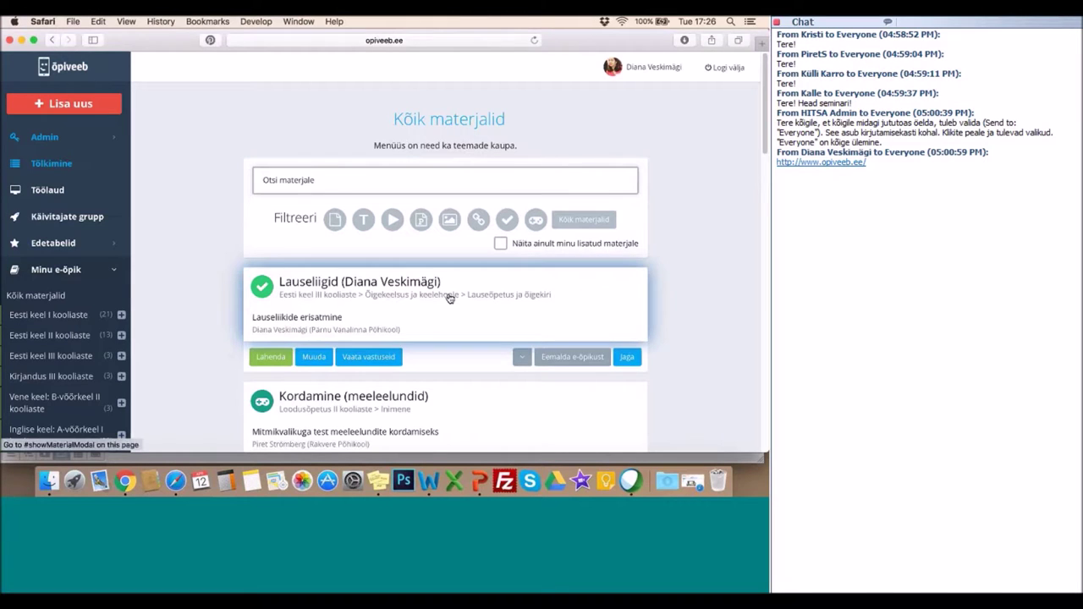
scroll(447, 296, "down", 3)
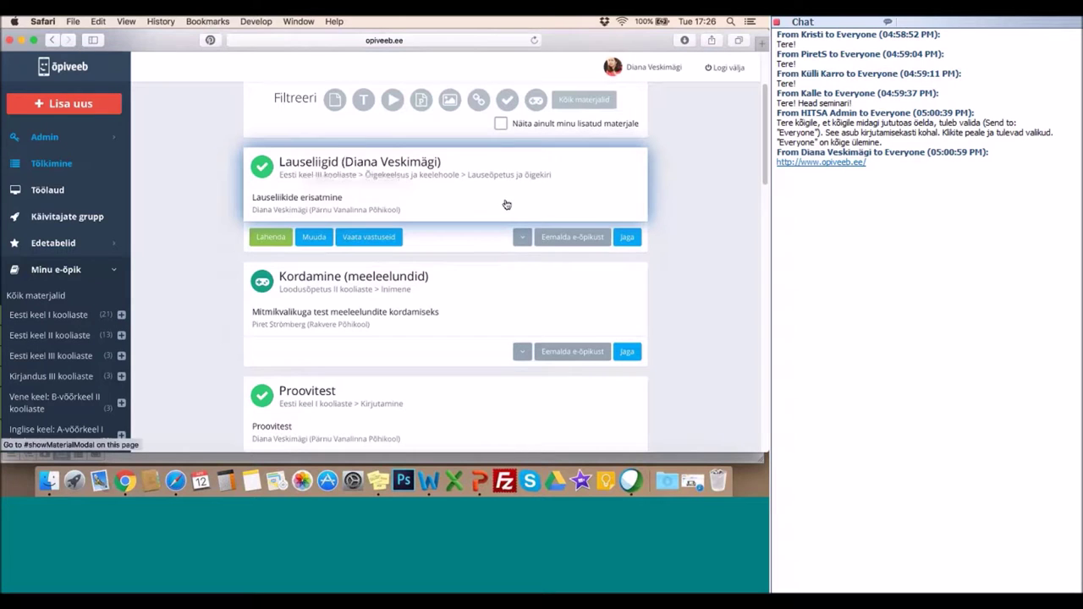
left_click(369, 168)
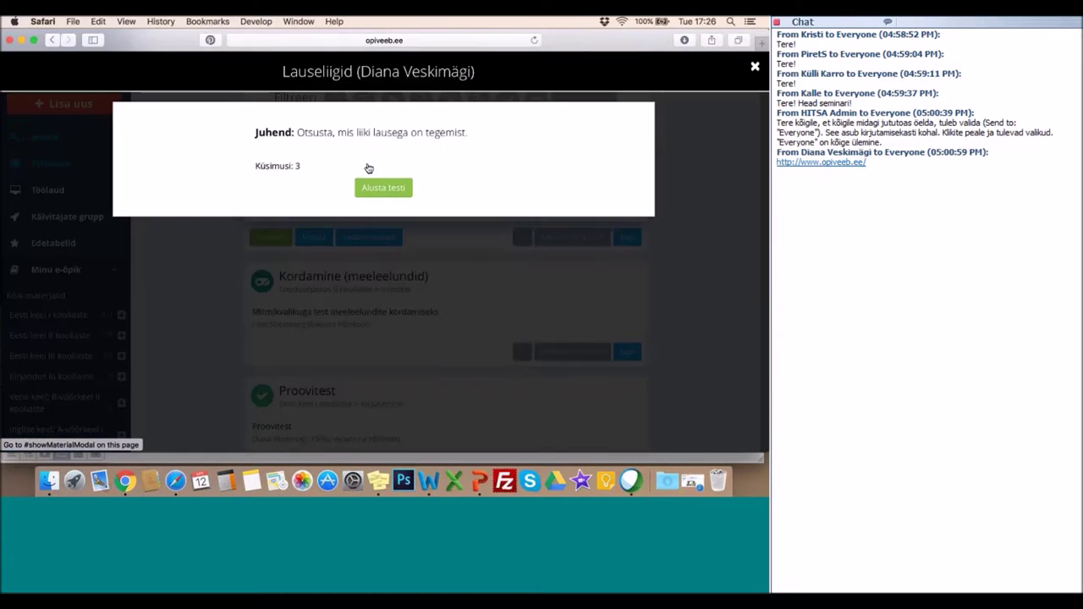
left_click(381, 187)
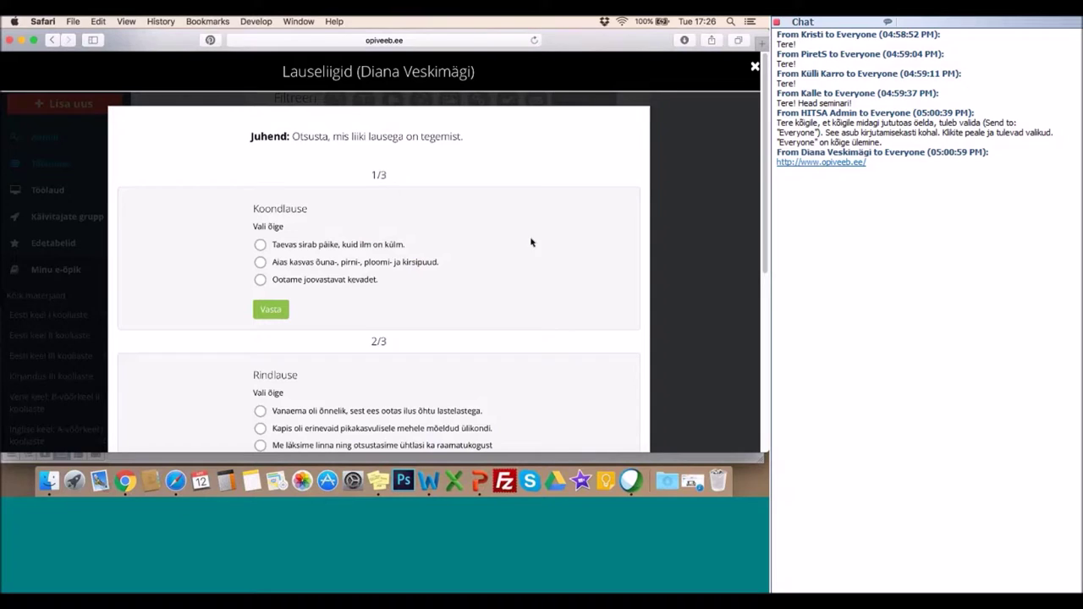
scroll(531, 263, "down", 2)
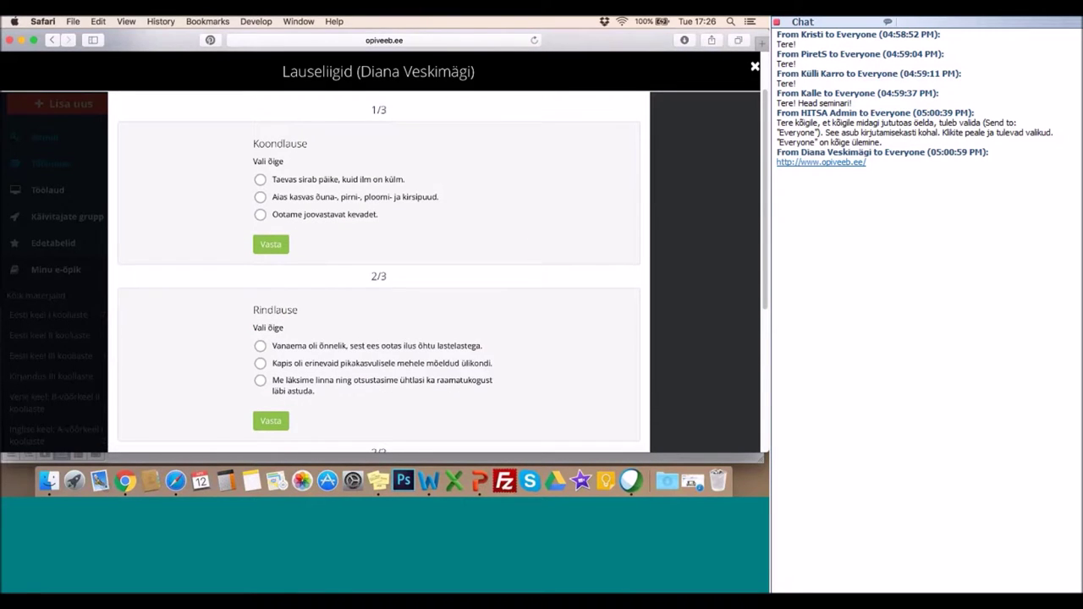
left_click(754, 66)
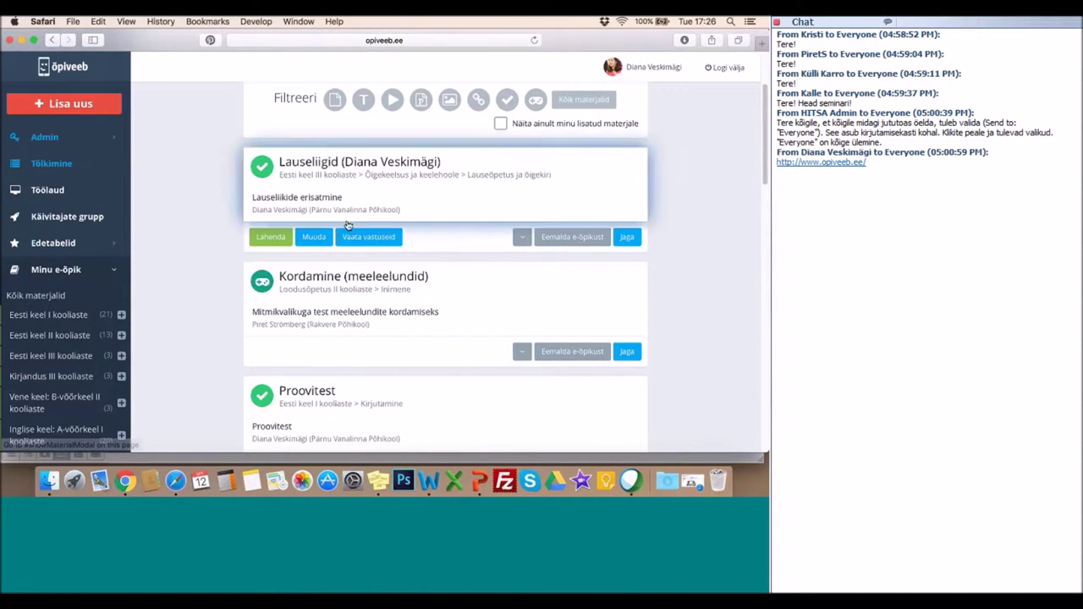
Open the copied Lauseliigid test for editing and look through its name, topic, author, description and question list.
scroll(427, 196, "down", 3)
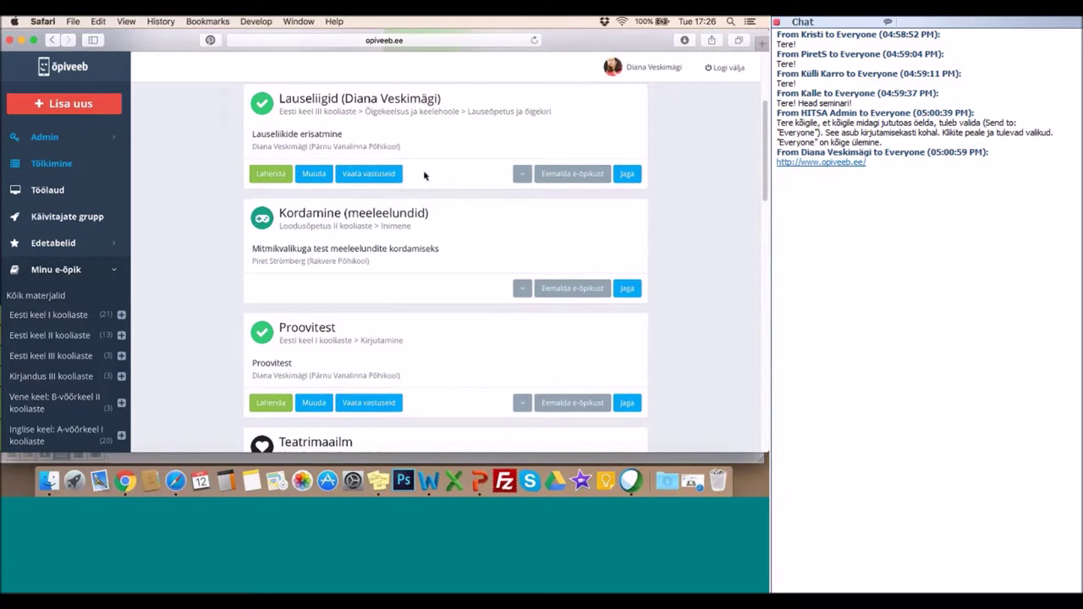
left_click(313, 174)
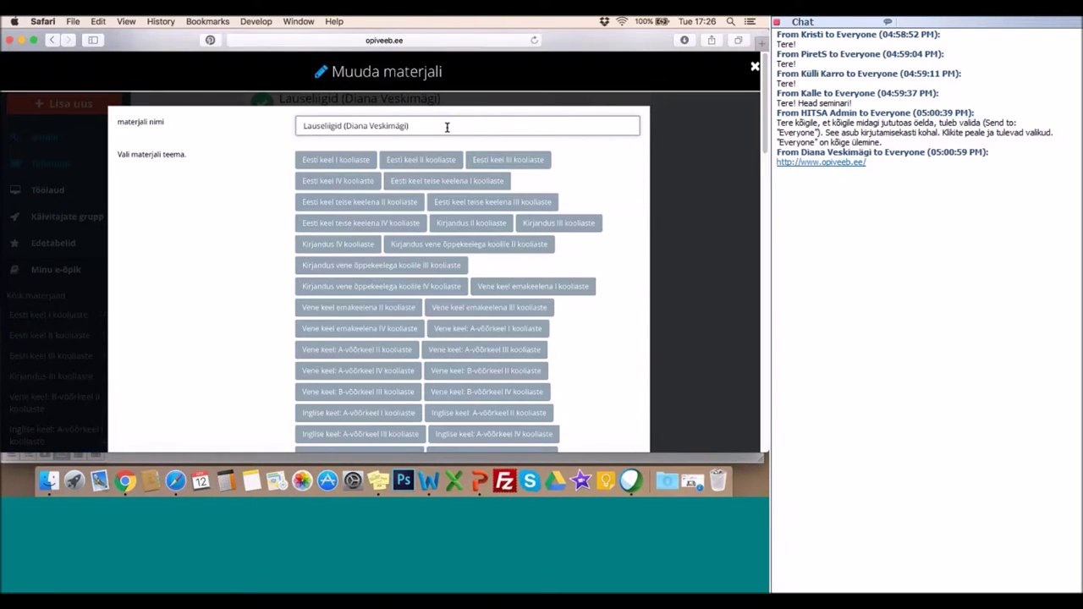
scroll(617, 187, "down", 1)
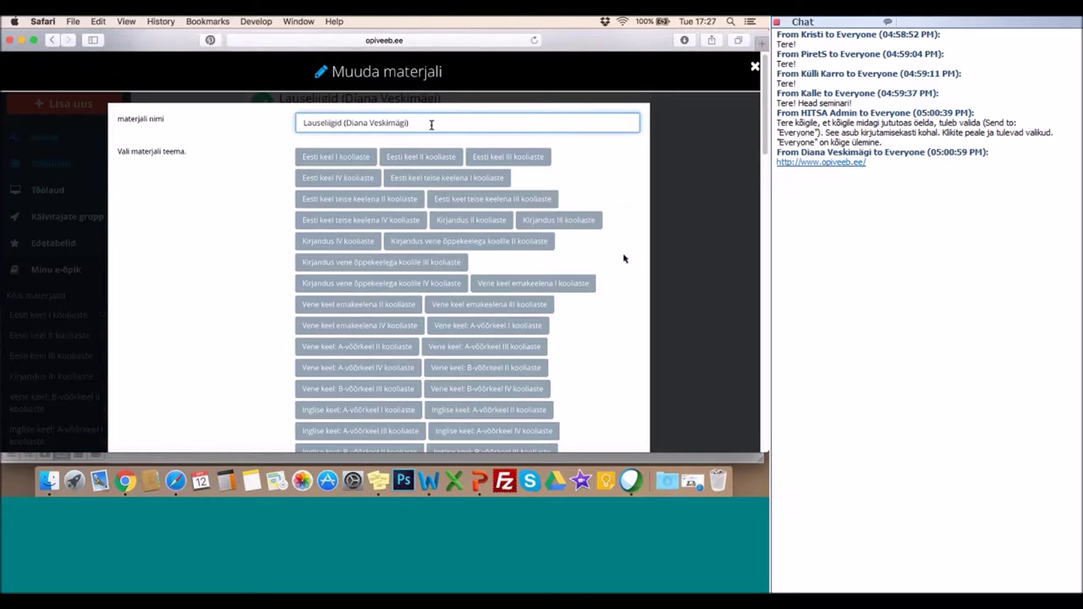
scroll(624, 258, "down", 2)
scroll(623, 258, "up", 2)
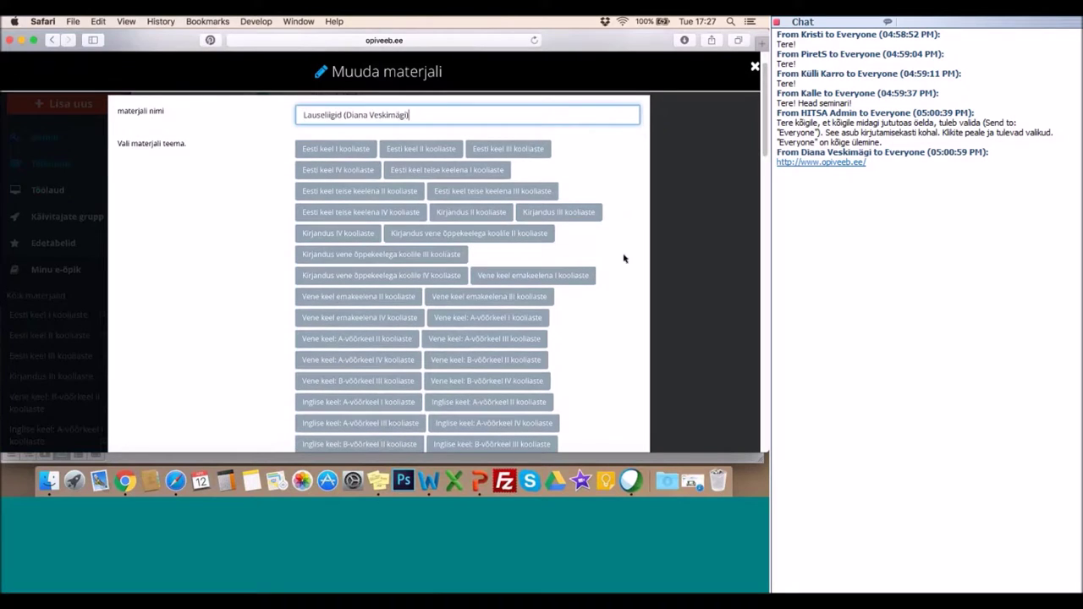
scroll(636, 200, "down", 15)
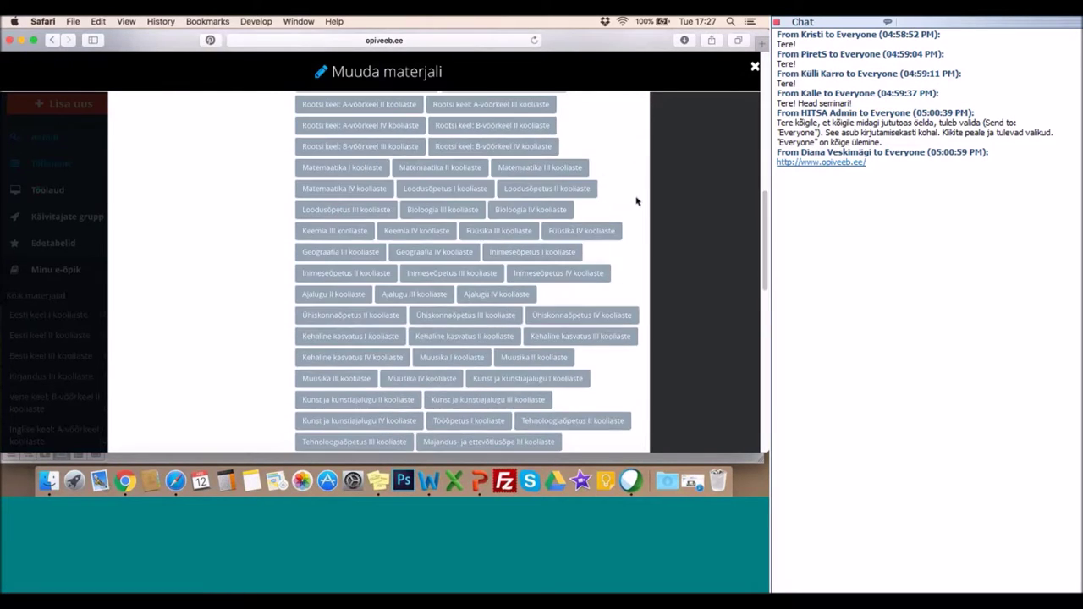
scroll(636, 200, "down", 3)
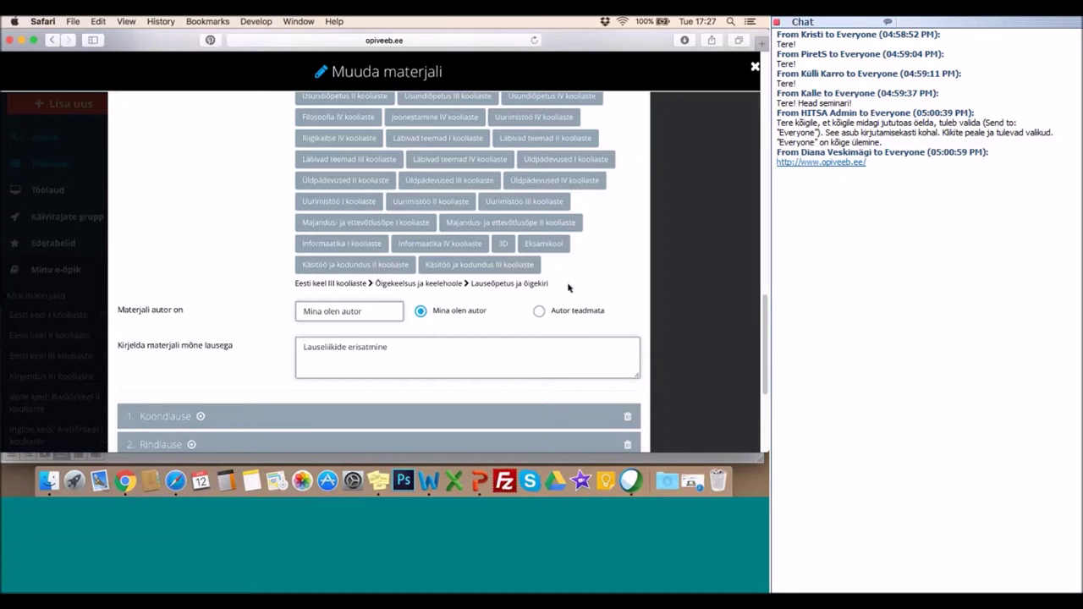
scroll(568, 288, "up", 10)
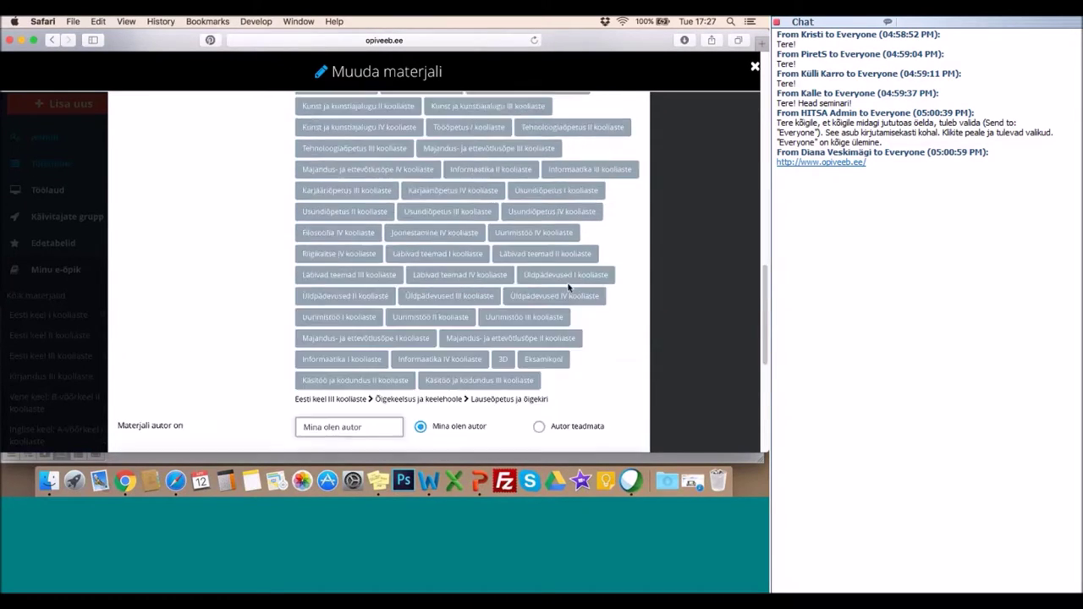
scroll(567, 287, "up", 10)
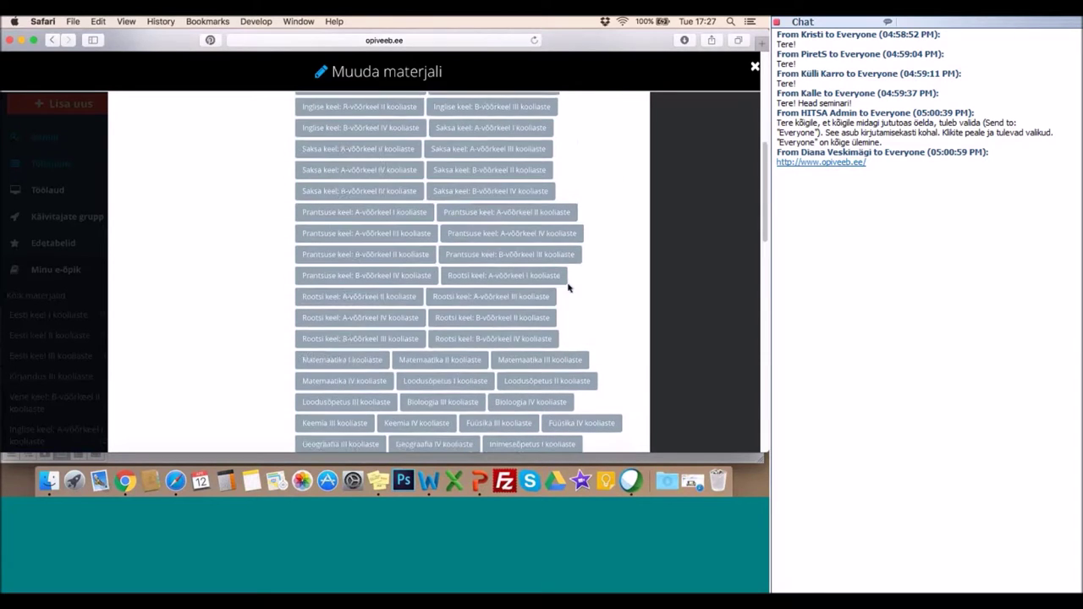
scroll(568, 287, "up", 10)
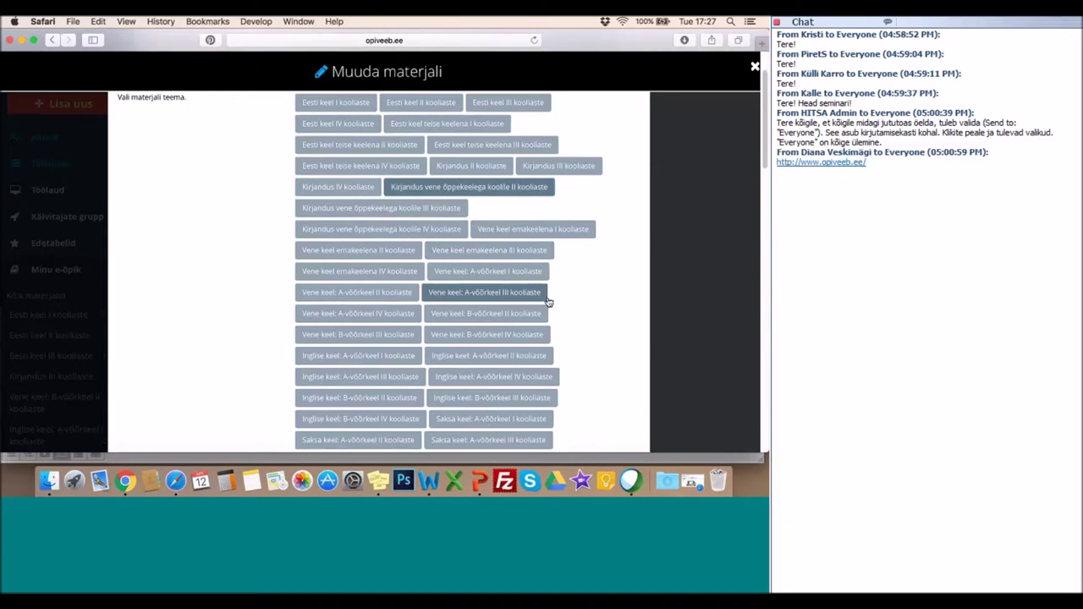
scroll(582, 341, "down", 15)
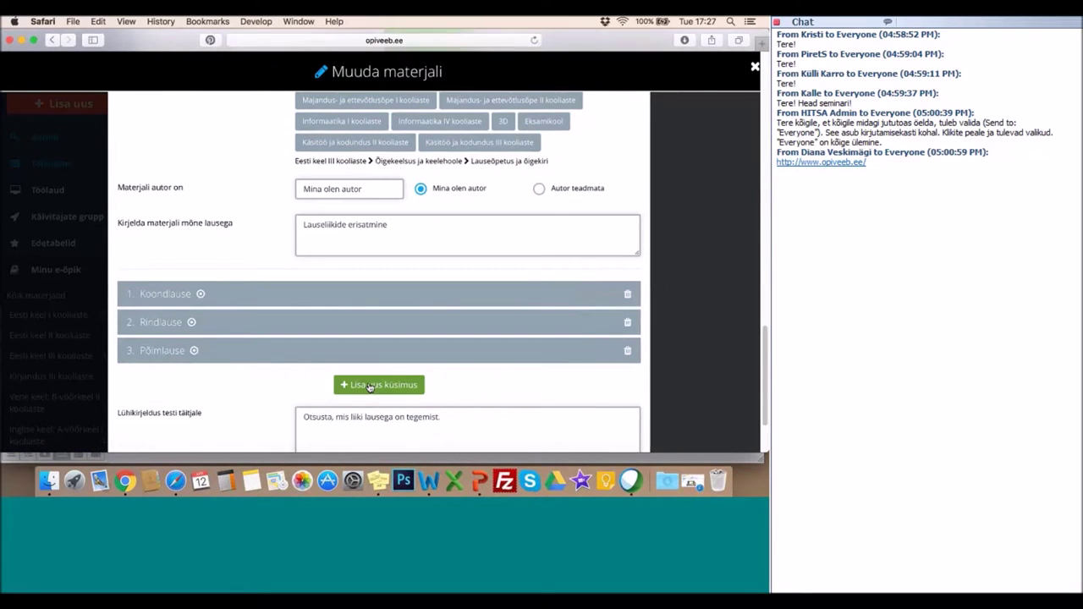
scroll(369, 386, "down", 3)
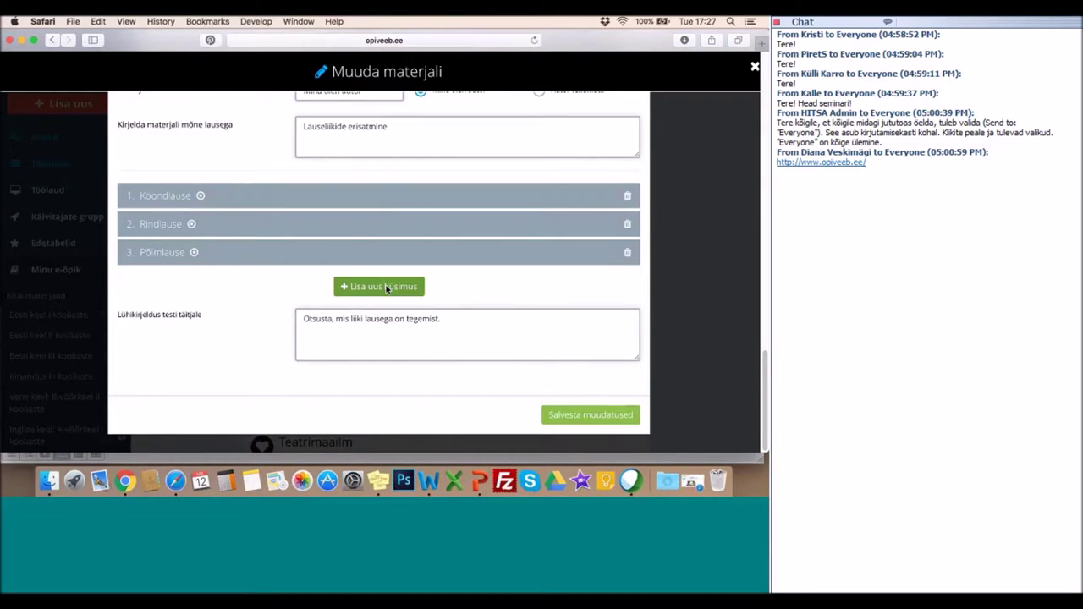
Examine the Koondlause question's answer type and answer options, and close the test editor without saving.
left_click(321, 196)
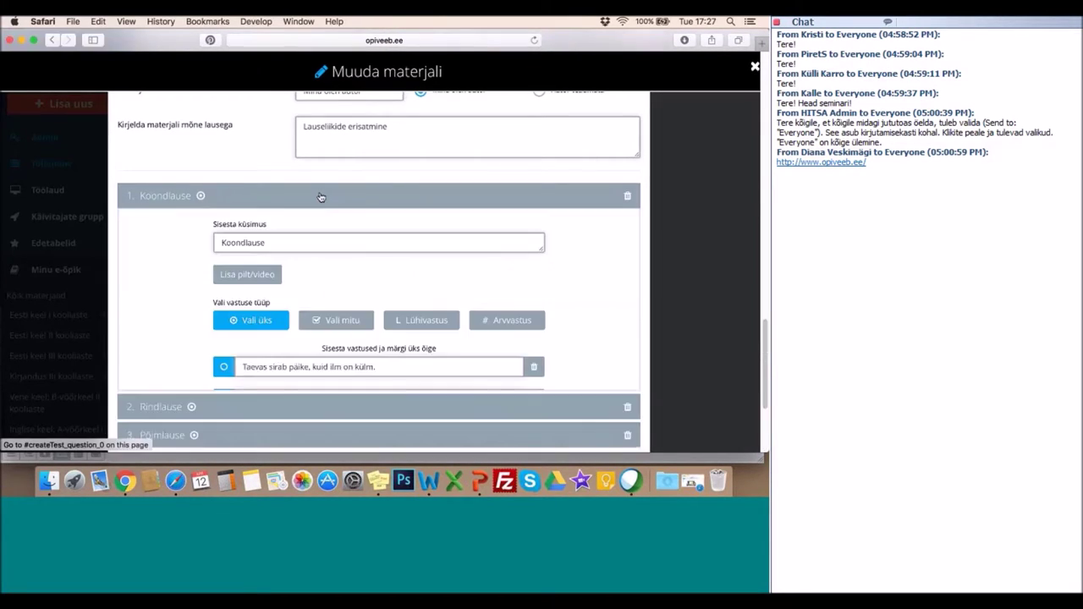
scroll(329, 302, "down", 4)
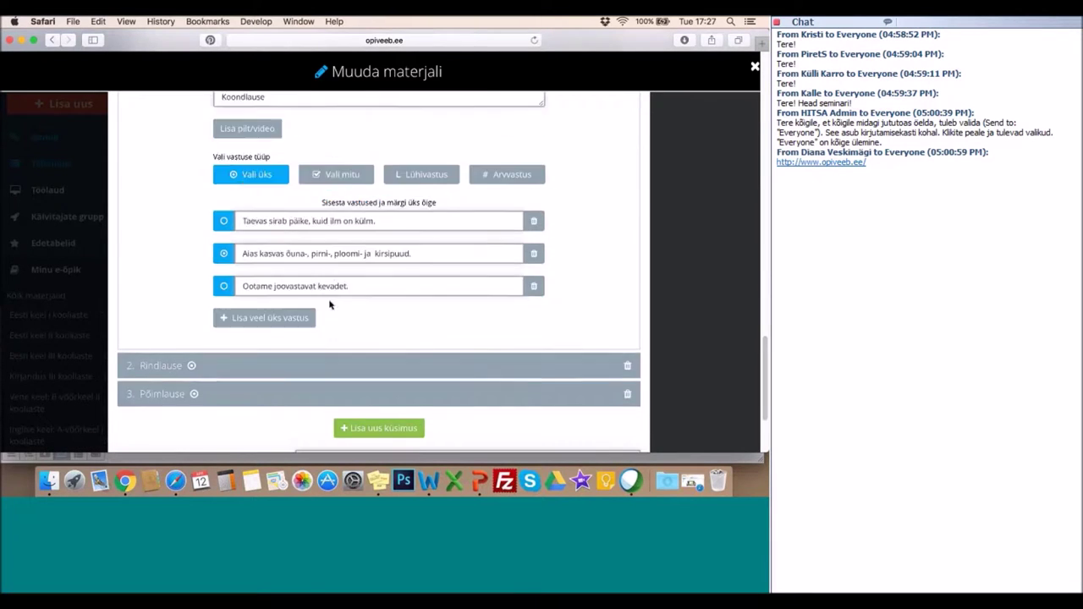
scroll(330, 305, "down", 1)
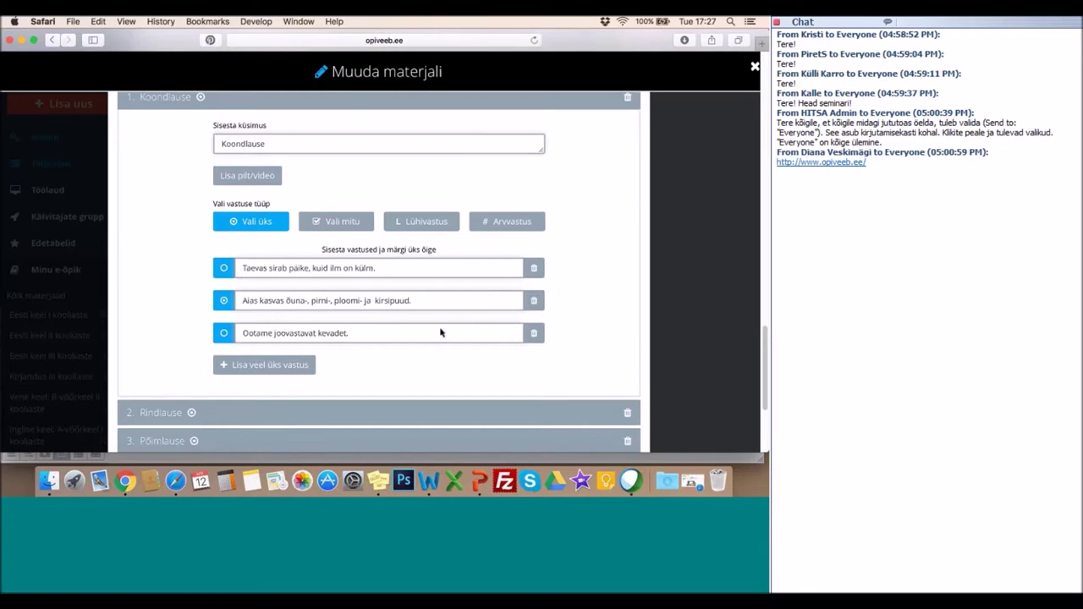
scroll(403, 166, "up", 4)
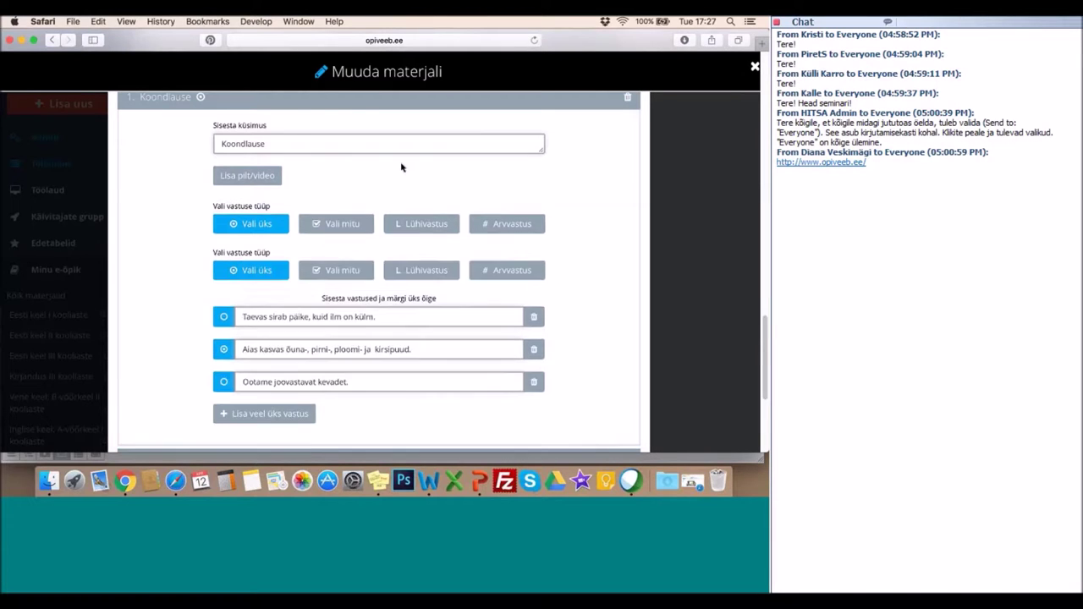
scroll(414, 160, "up", 10)
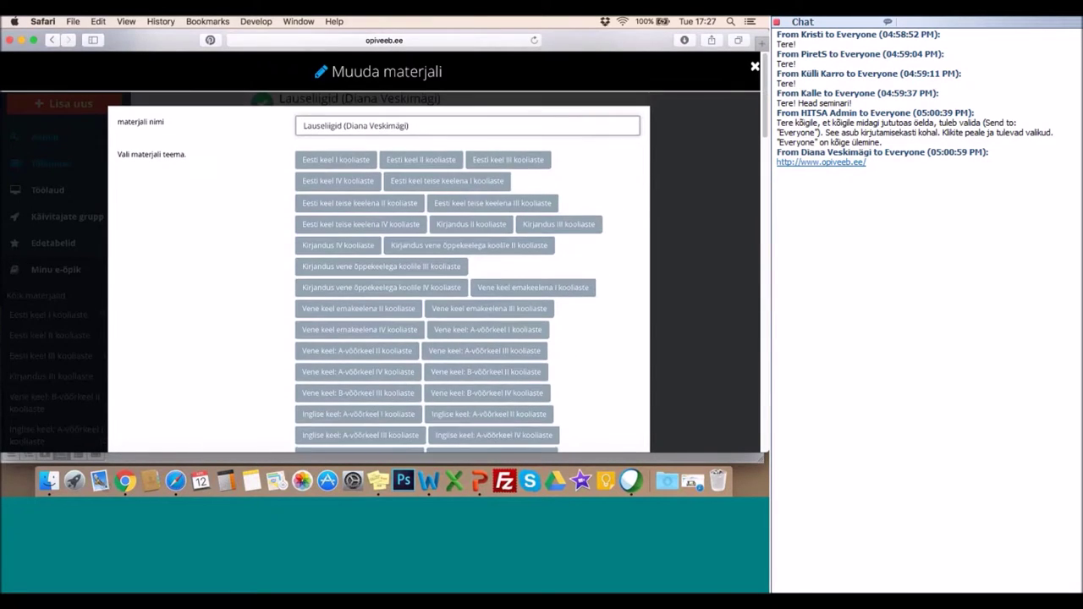
left_click(755, 66)
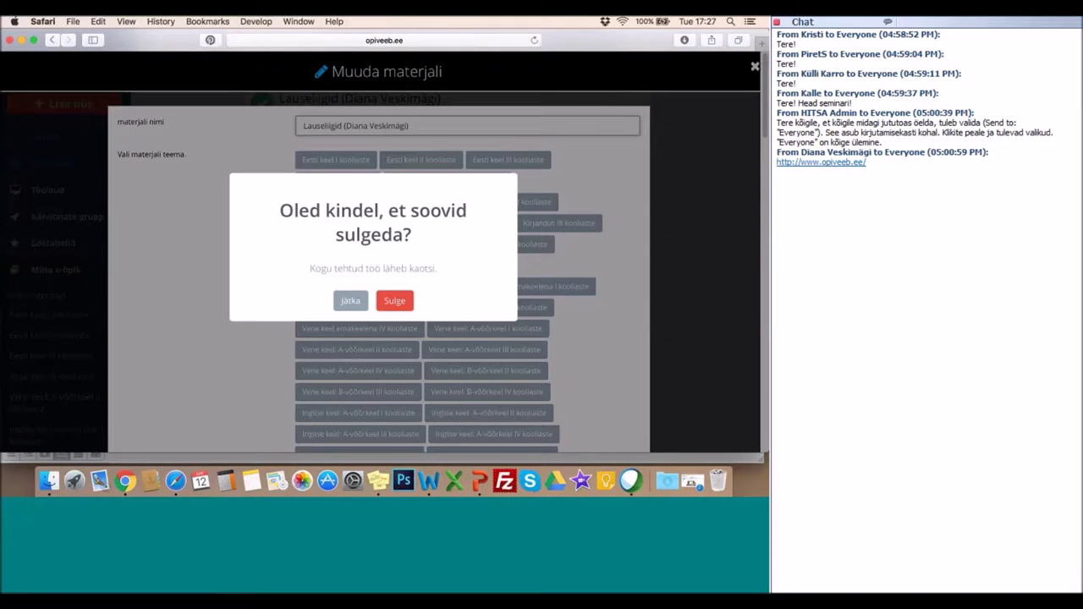
left_click(394, 302)
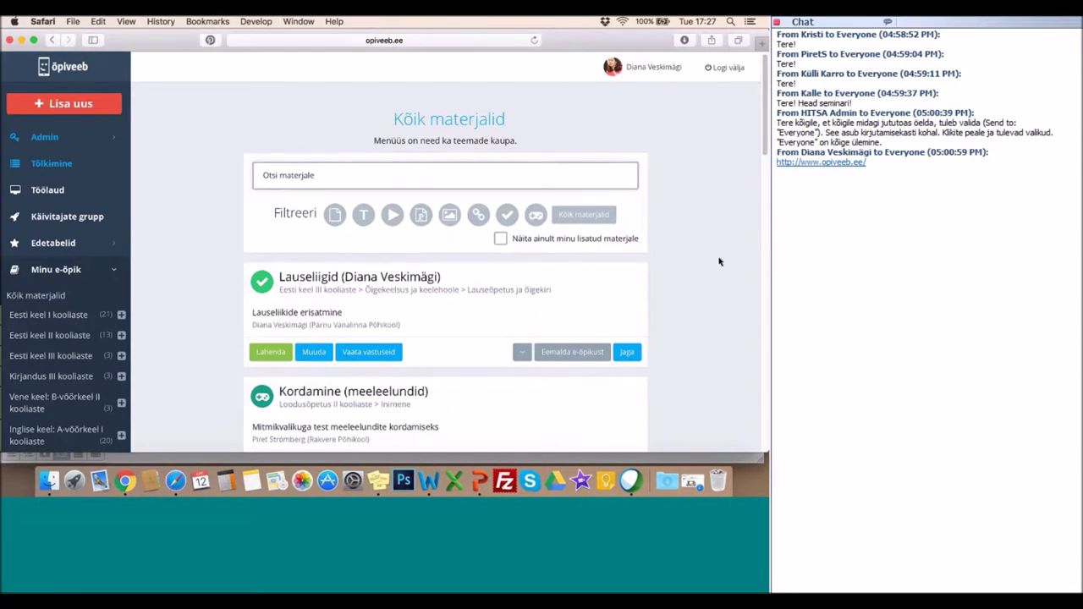
Collapse the Minu e-õpik topics, open Grupid ja klassid and look through the listed groups.
scroll(719, 261, "down", 3)
scroll(719, 262, "down", 7)
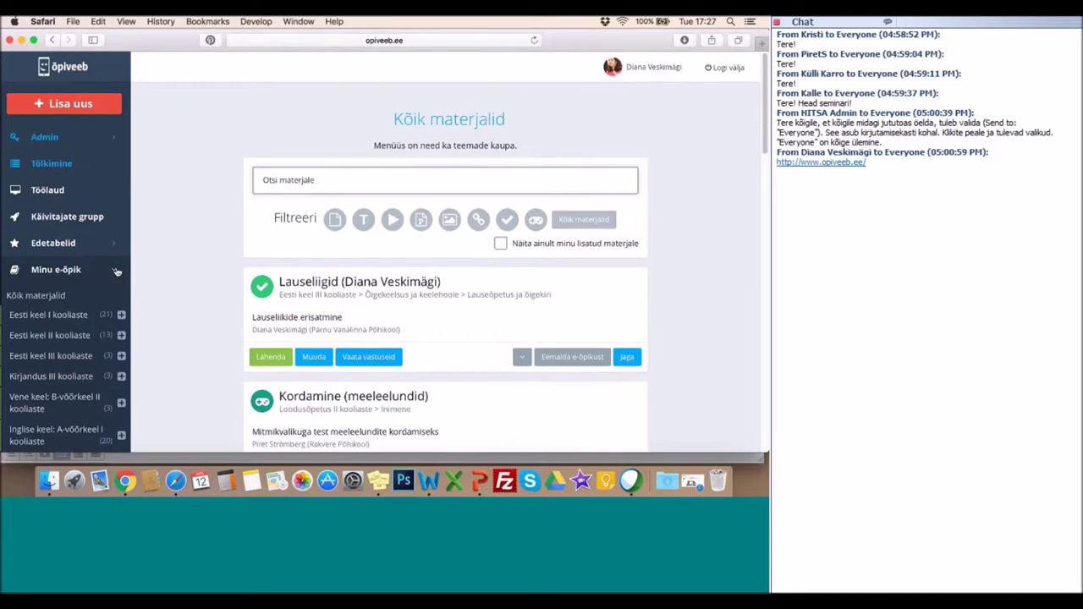
left_click(114, 273)
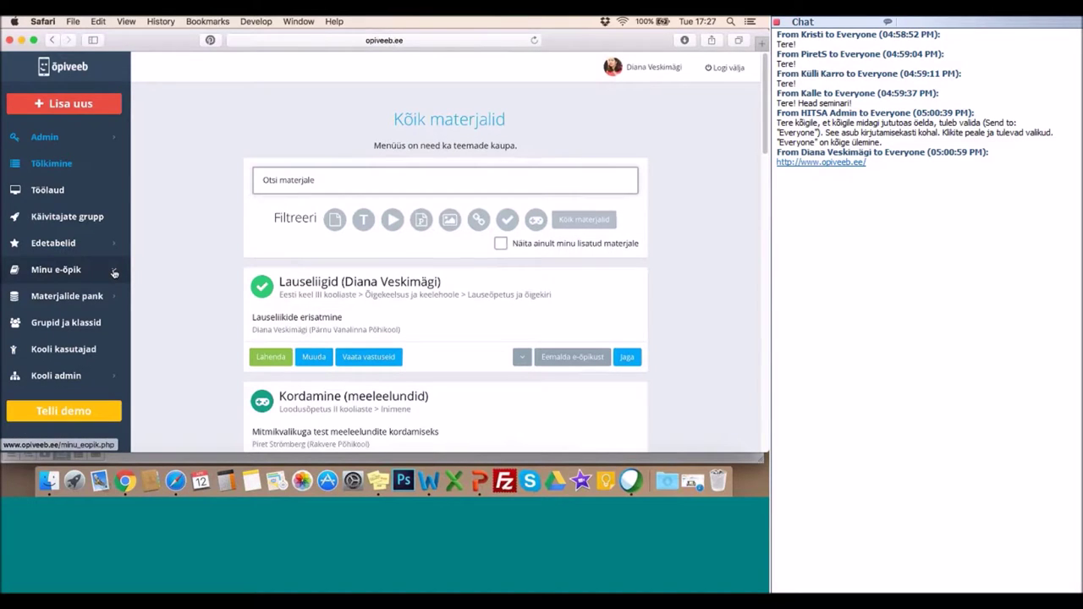
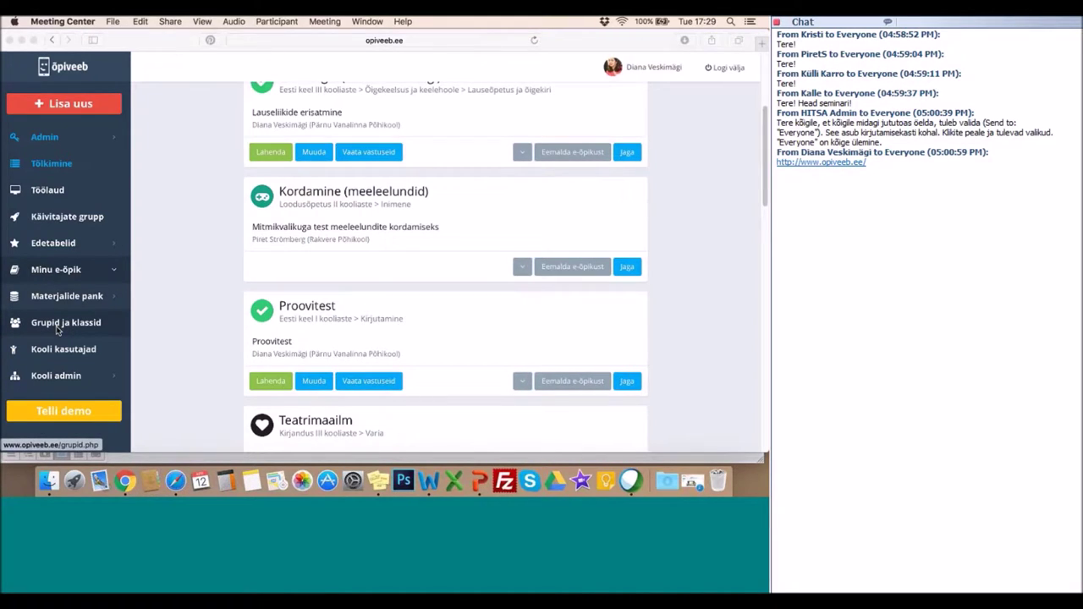
left_click(77, 328)
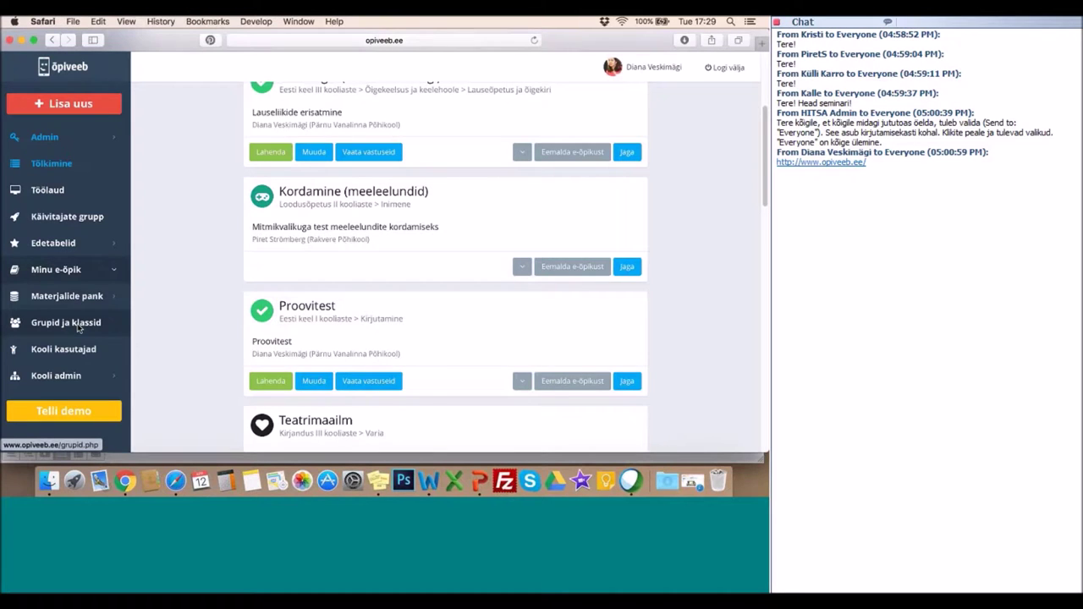
left_click(71, 326)
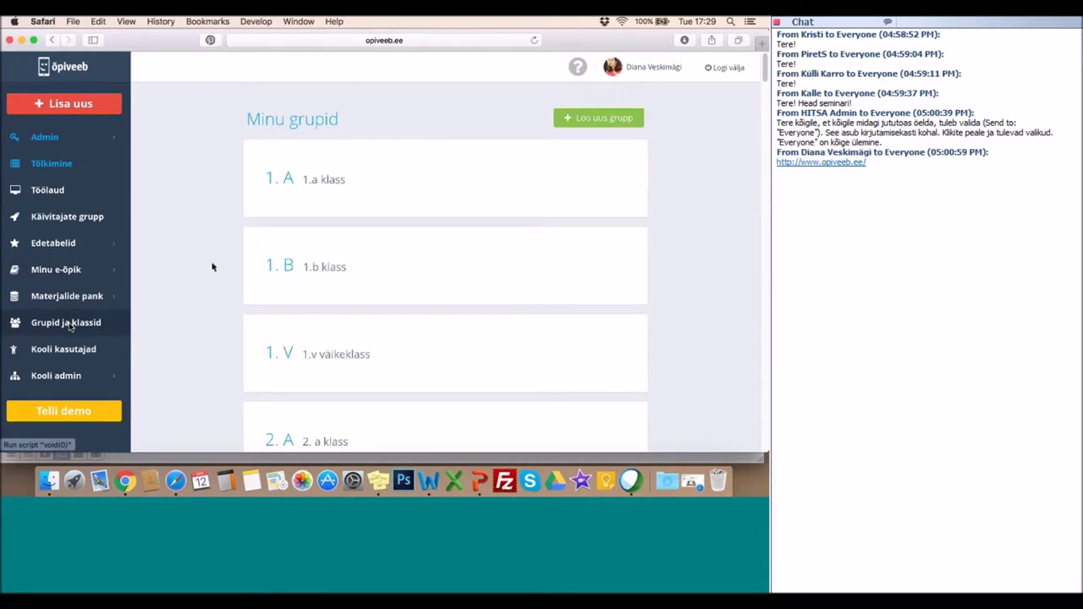
scroll(708, 298, "down", 3)
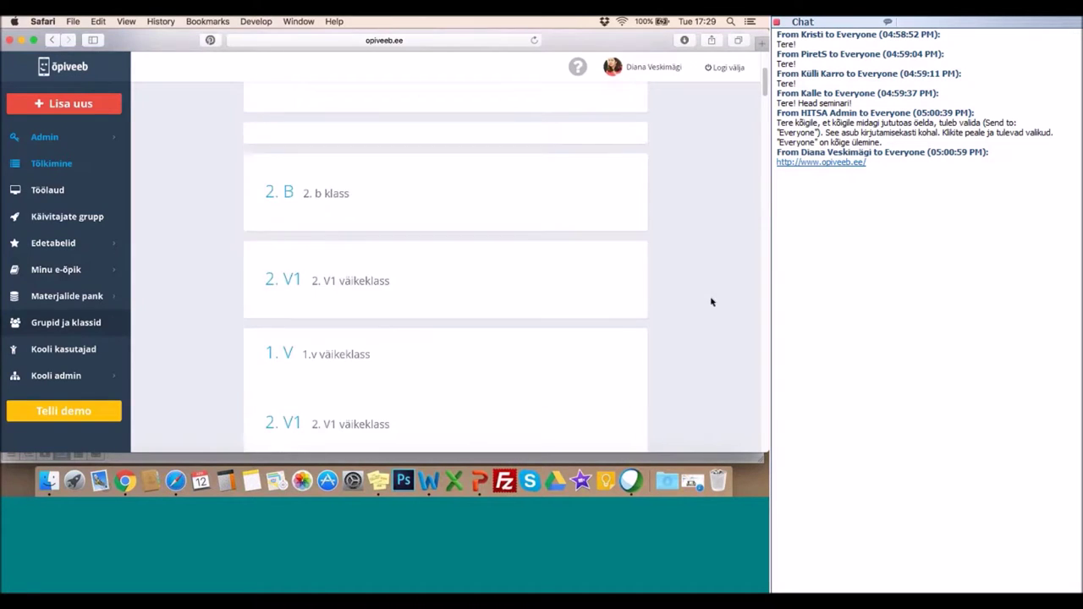
scroll(710, 301, "up", 5)
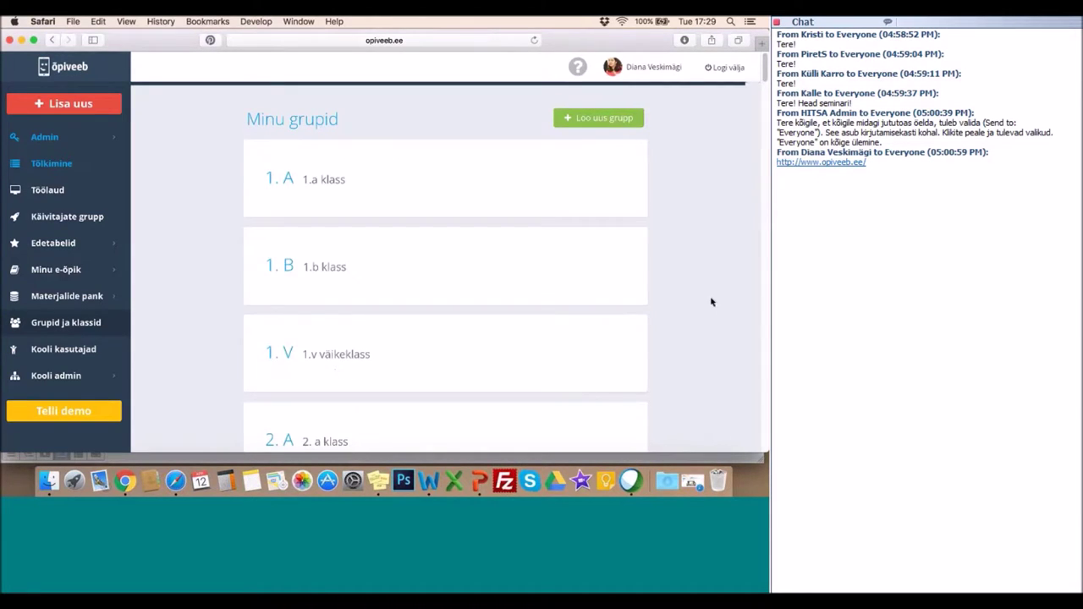
Create a public group with the short name 1f and the description "Jagan siin grupis erinevaid materjel".
left_click(602, 127)
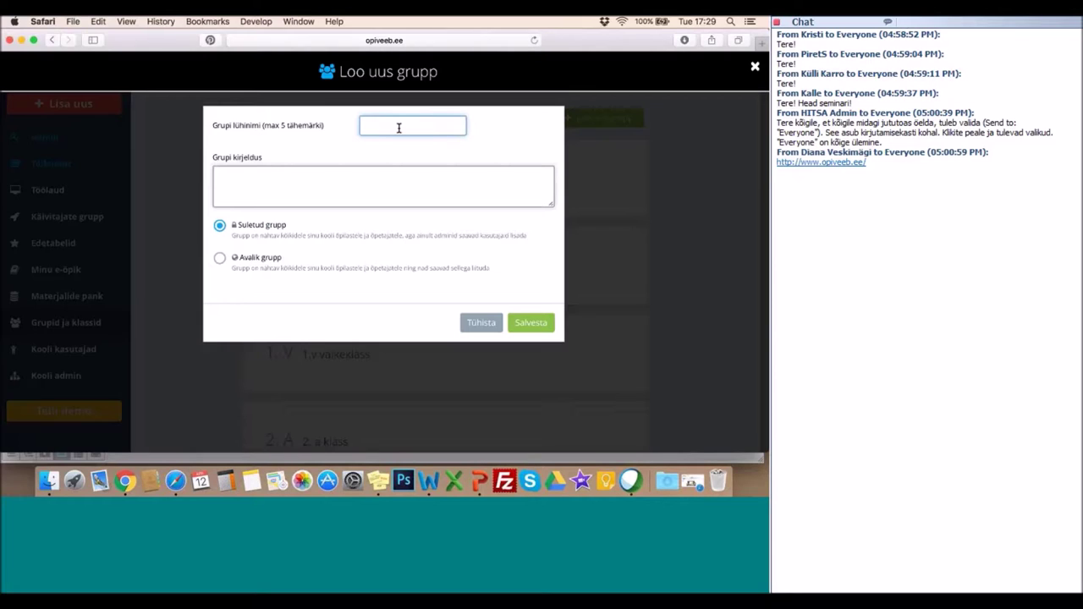
type("1")
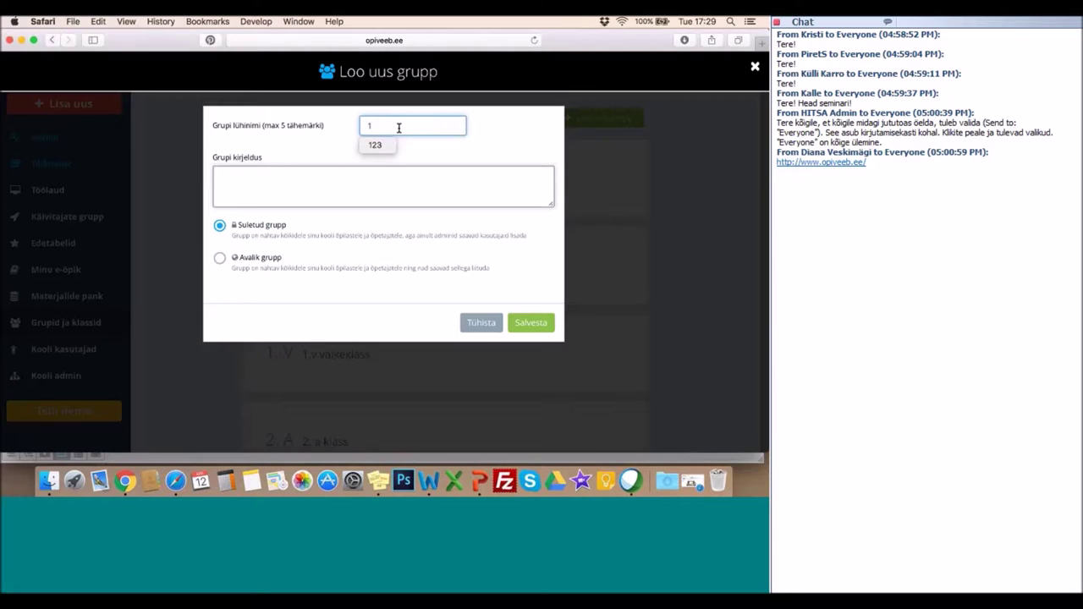
type("f")
left_click(369, 185)
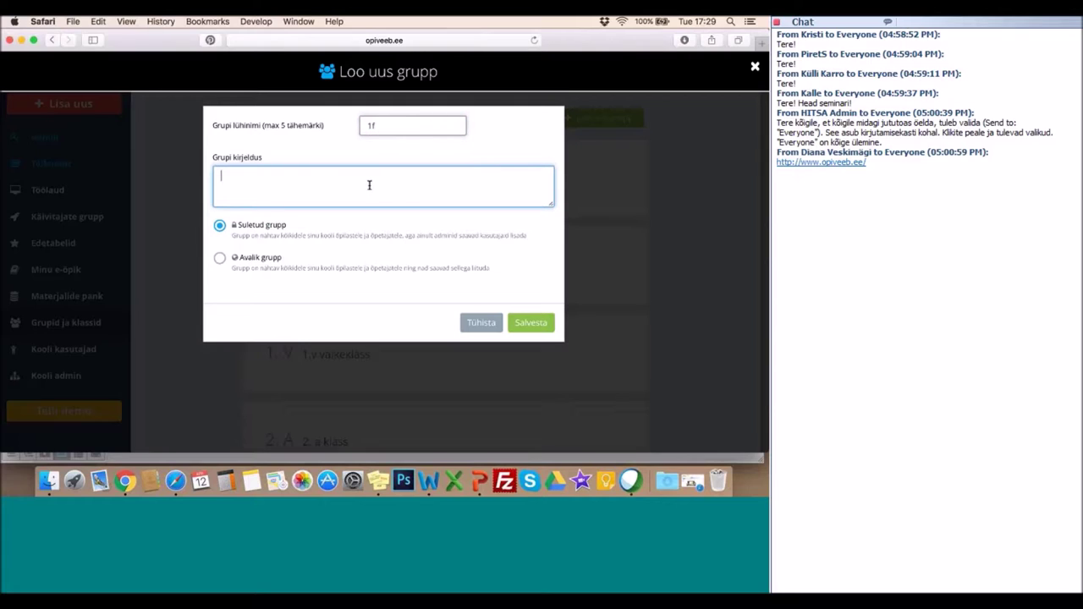
type("S")
key("BackSpace")
type("Jagan siis")
key("BackSpace")
key("BackSpace")
type("n grupis erinevaid")
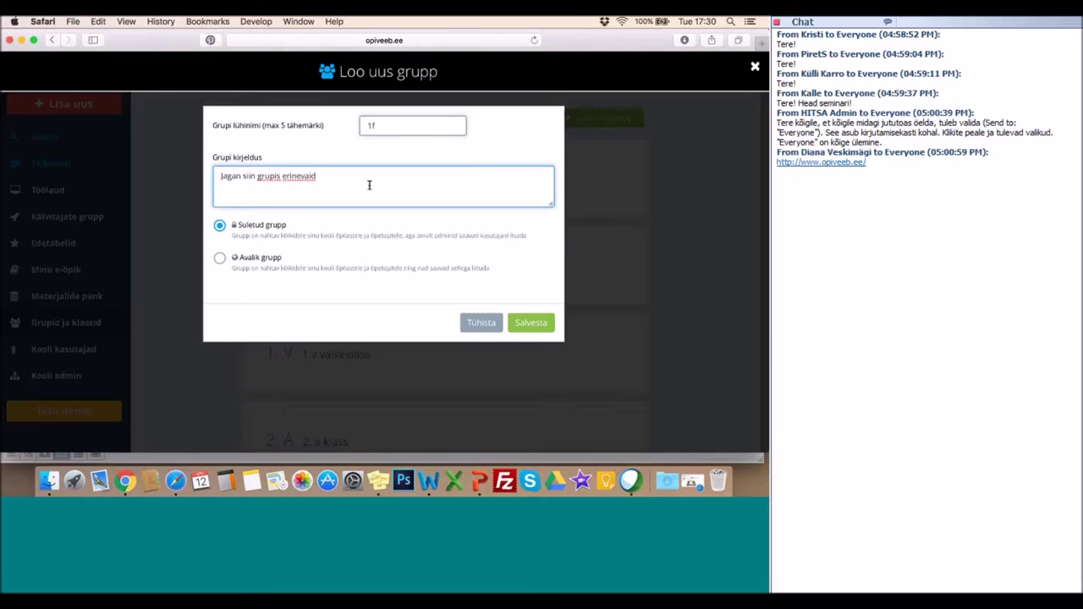
type(" materjel")
left_click(219, 263)
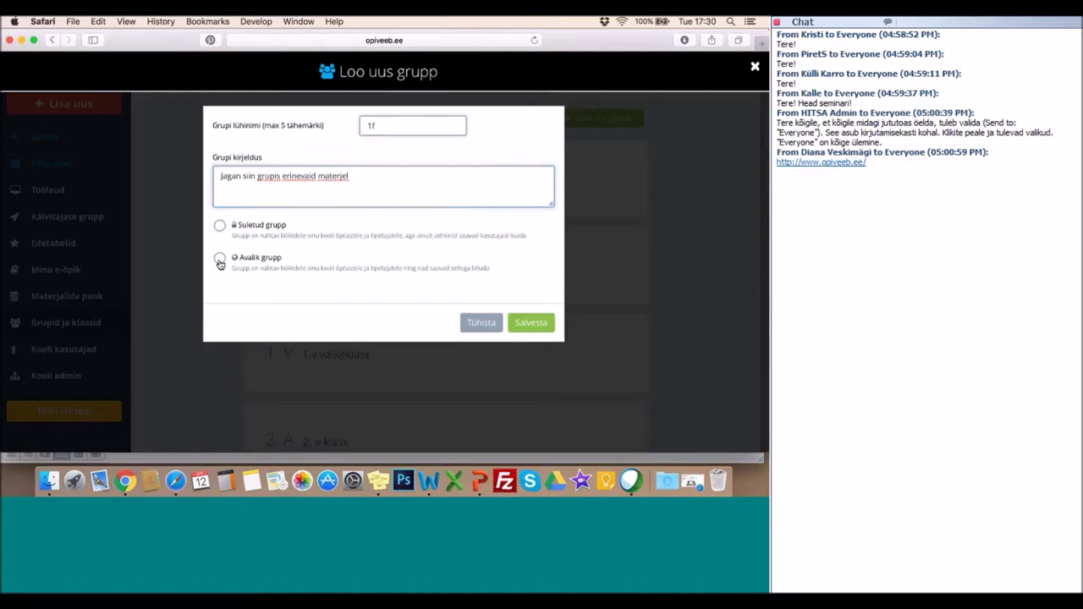
left_click(529, 323)
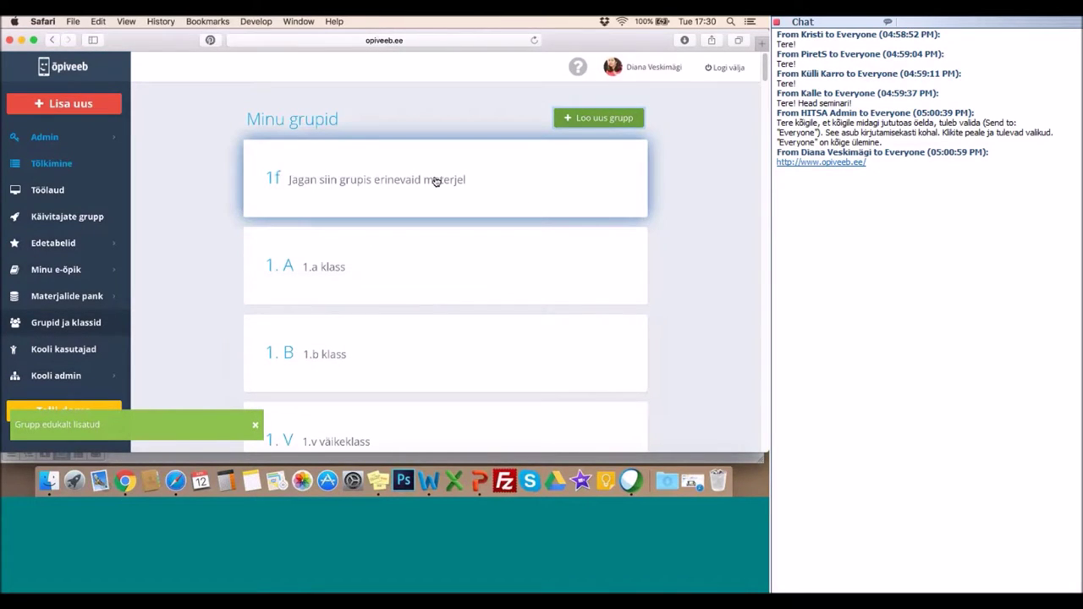
Open the 1f group, start adding a student, enter the first name and look through the matching existing students.
left_click(383, 174)
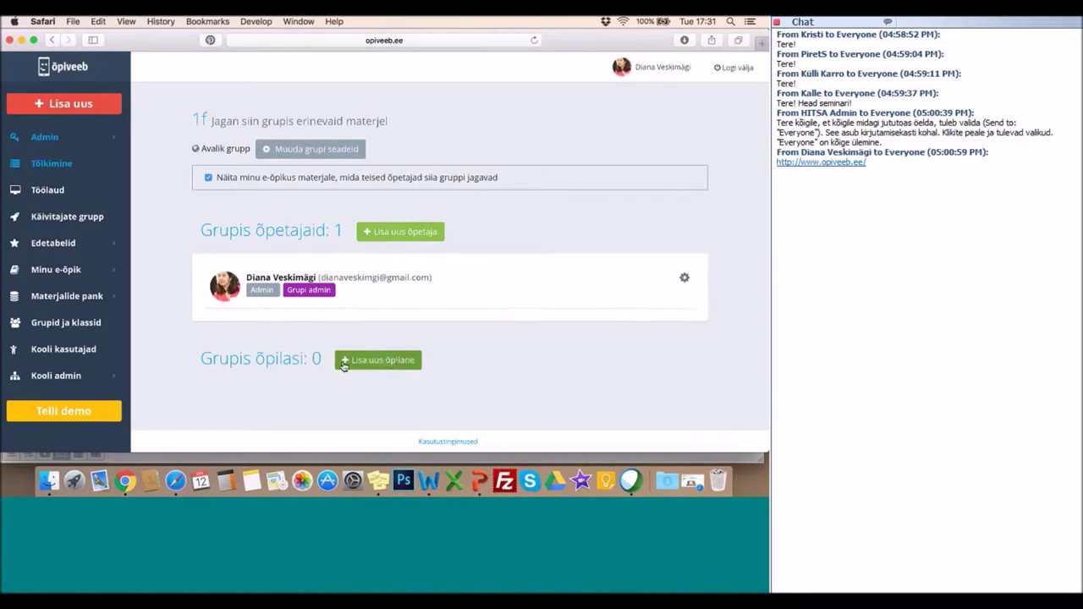
left_click(392, 369)
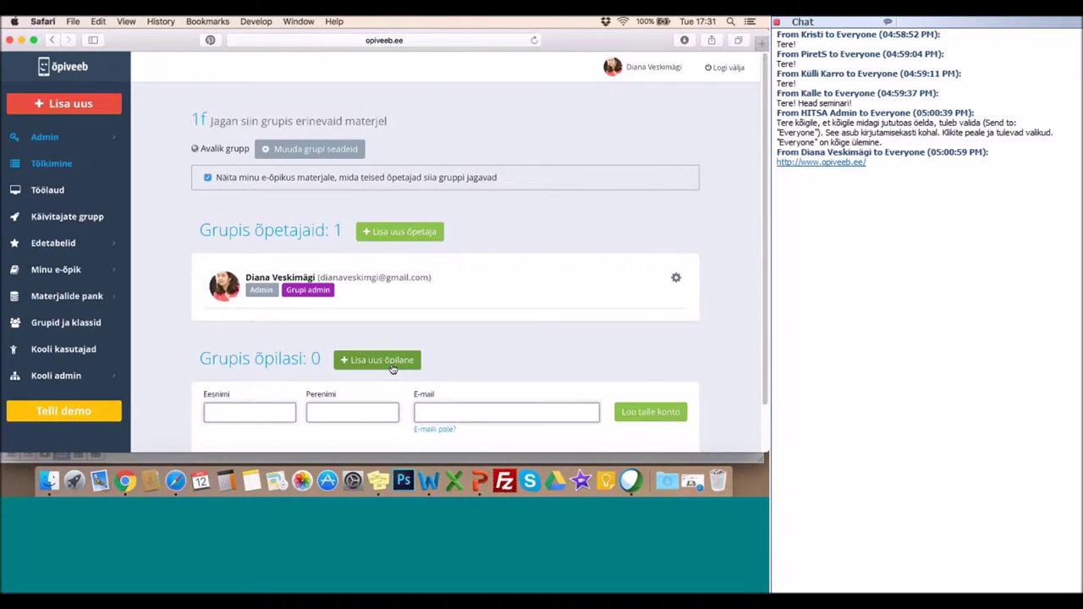
scroll(392, 369, "down", 2)
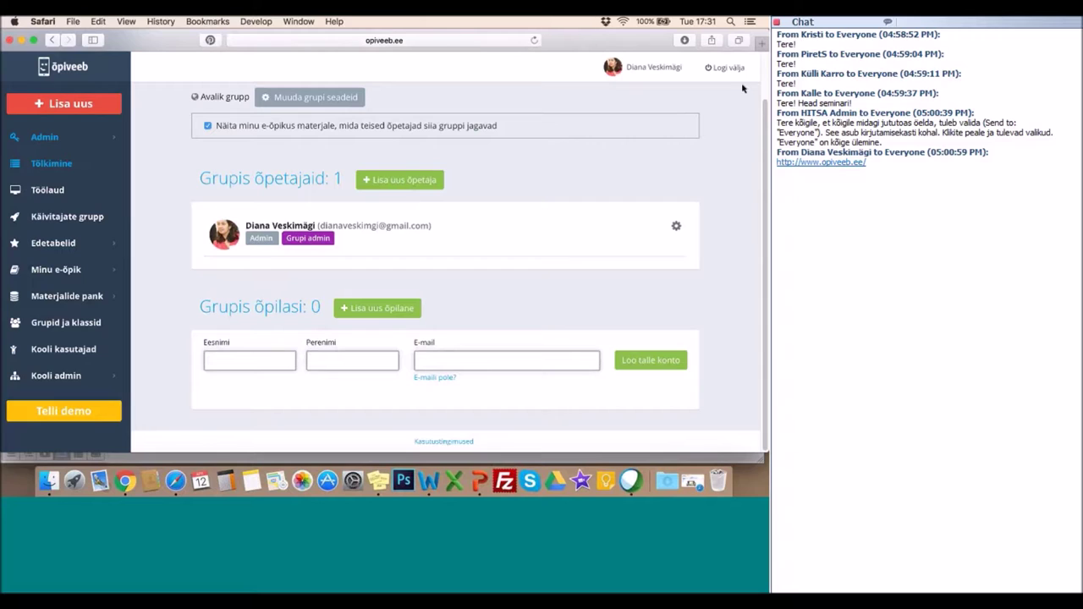
left_click(225, 364)
type("Mari")
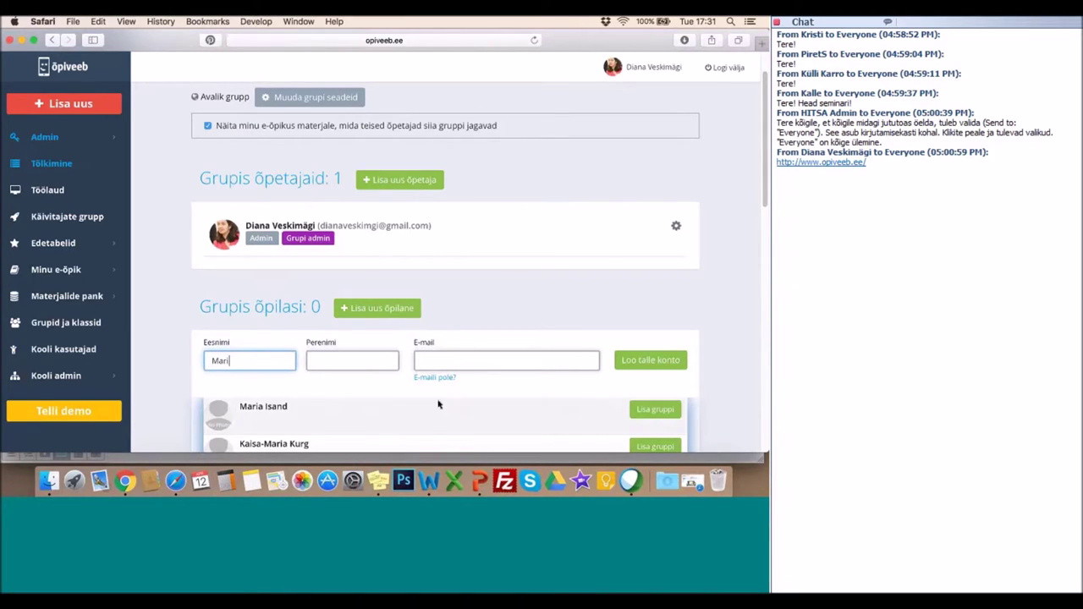
scroll(438, 405, "down", 10)
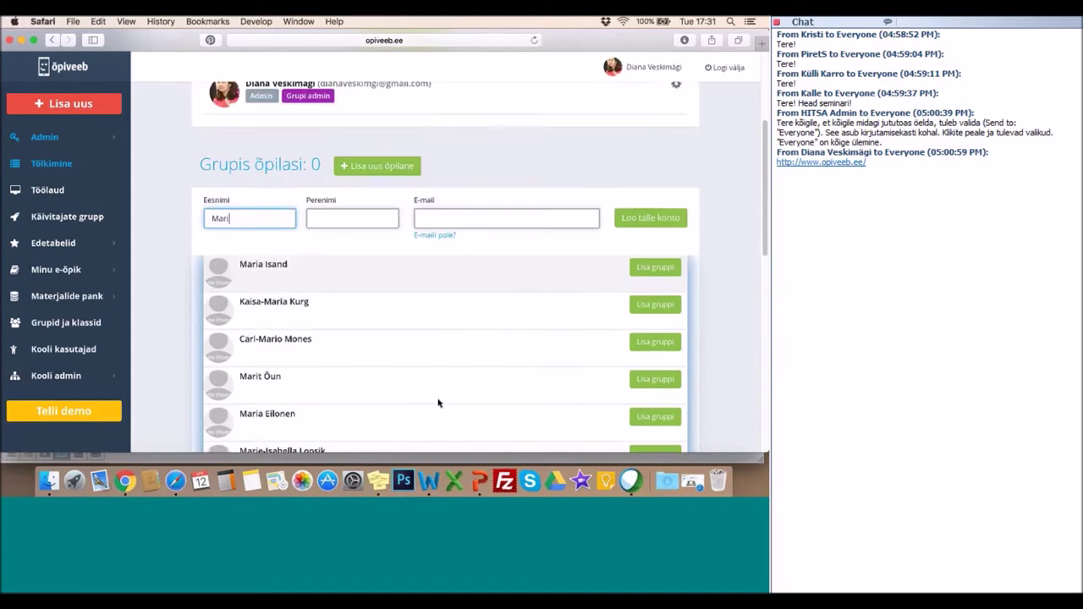
scroll(439, 403, "up", 10)
scroll(438, 403, "up", 4)
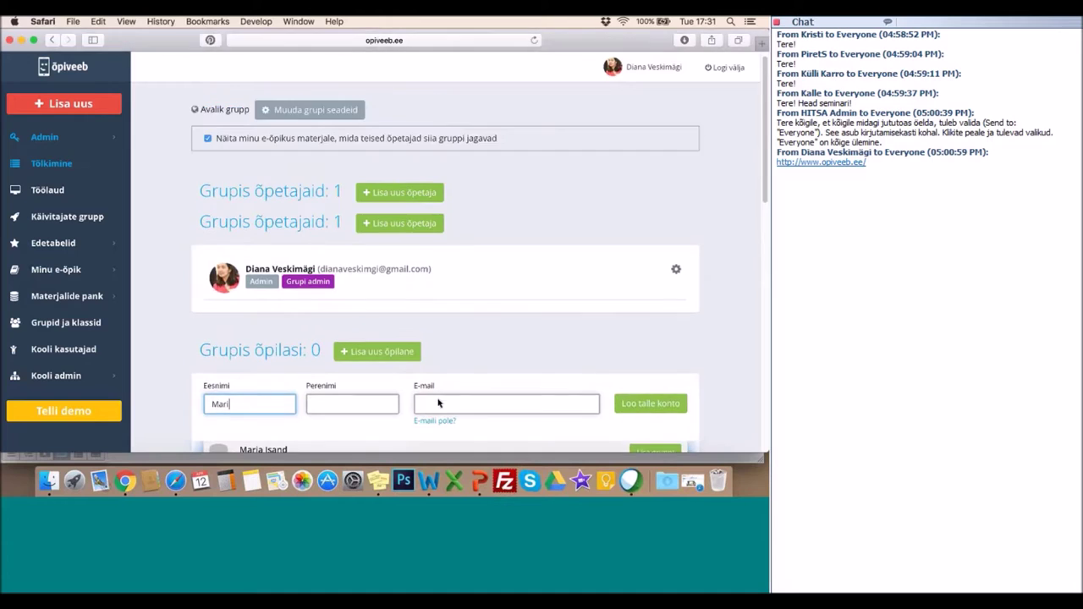
scroll(438, 403, "down", 3)
scroll(438, 403, "up", 3)
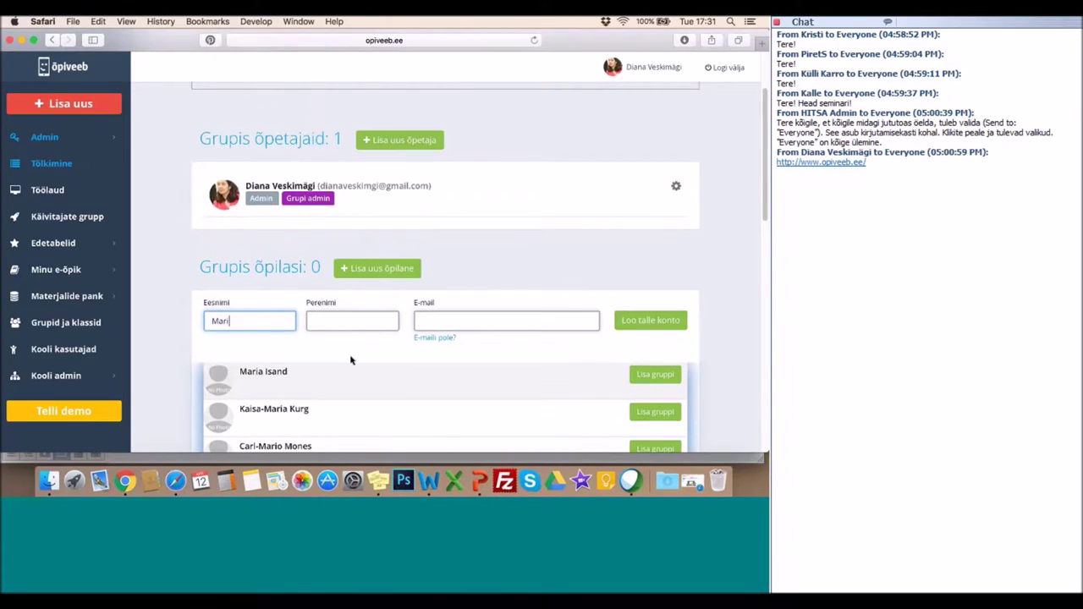
Enter the new student's surname and choose the option for having no e-mail address.
left_click(354, 326)
type("Ma")
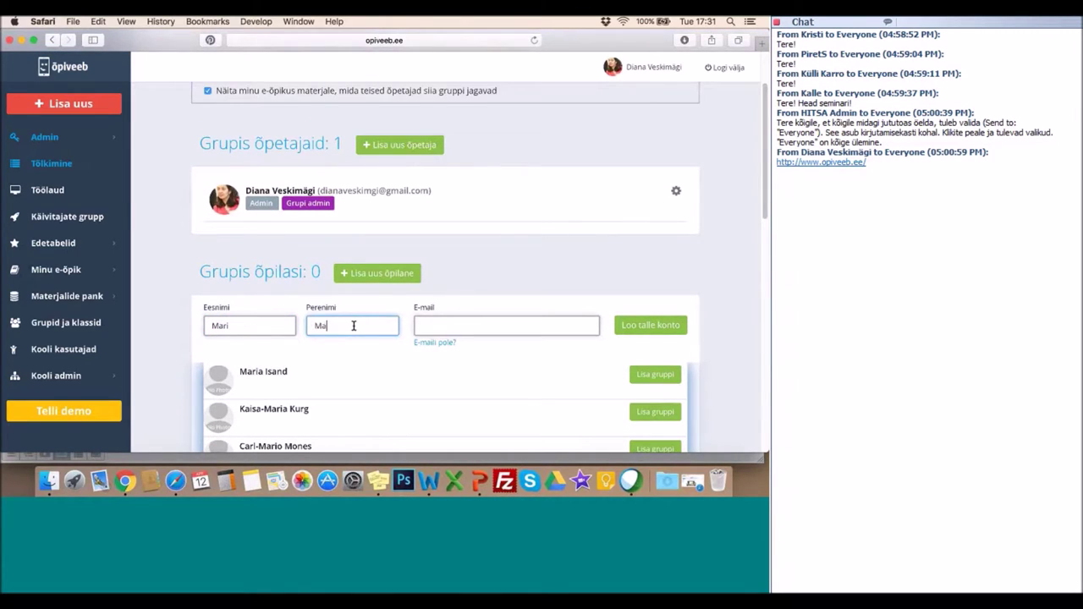
type("asik")
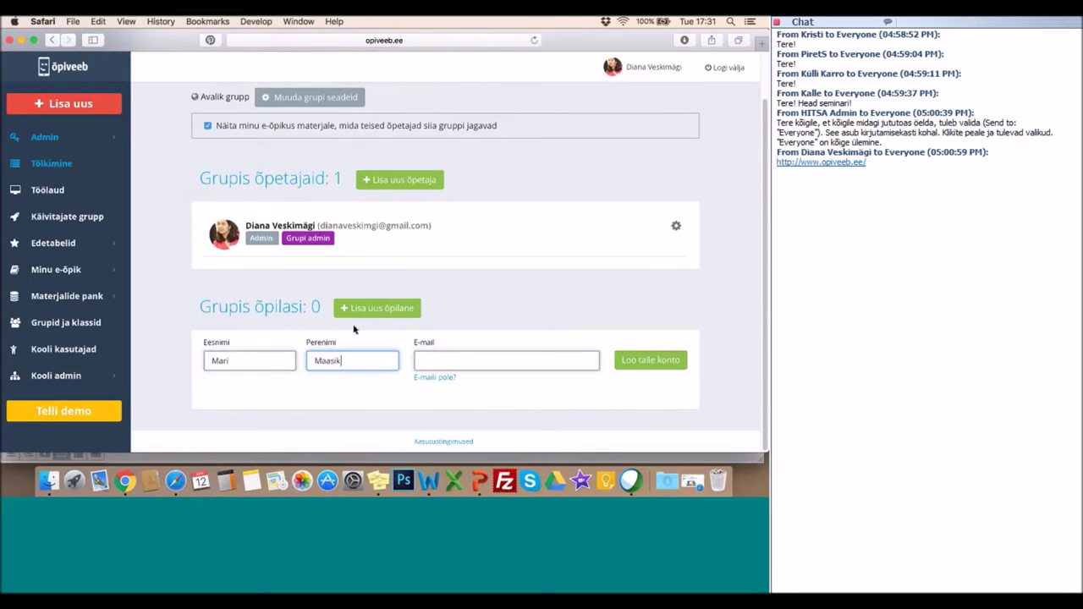
type("as")
left_click(499, 365)
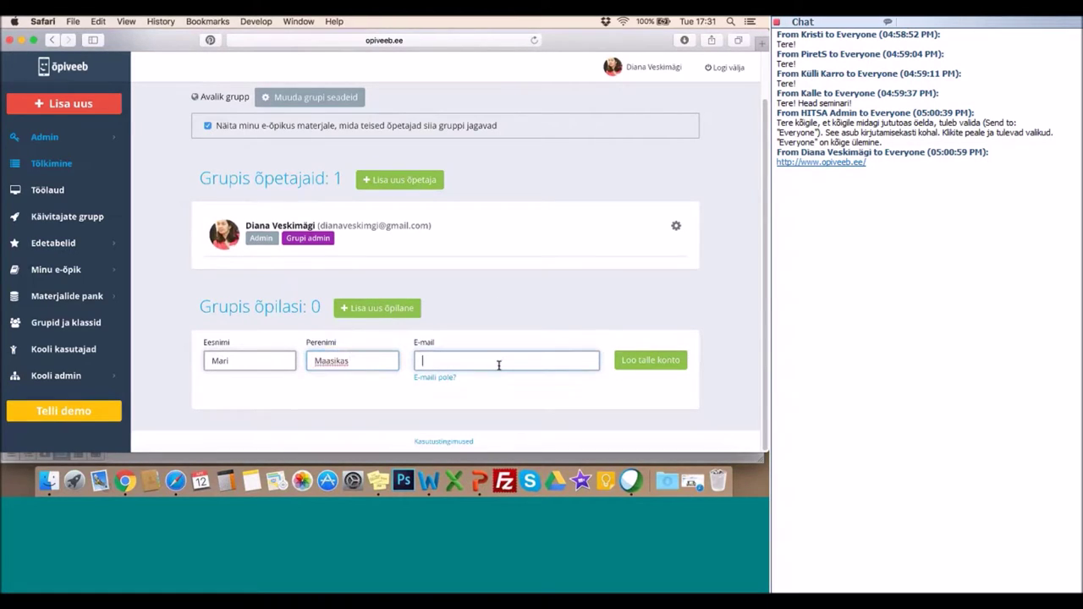
left_click(439, 380)
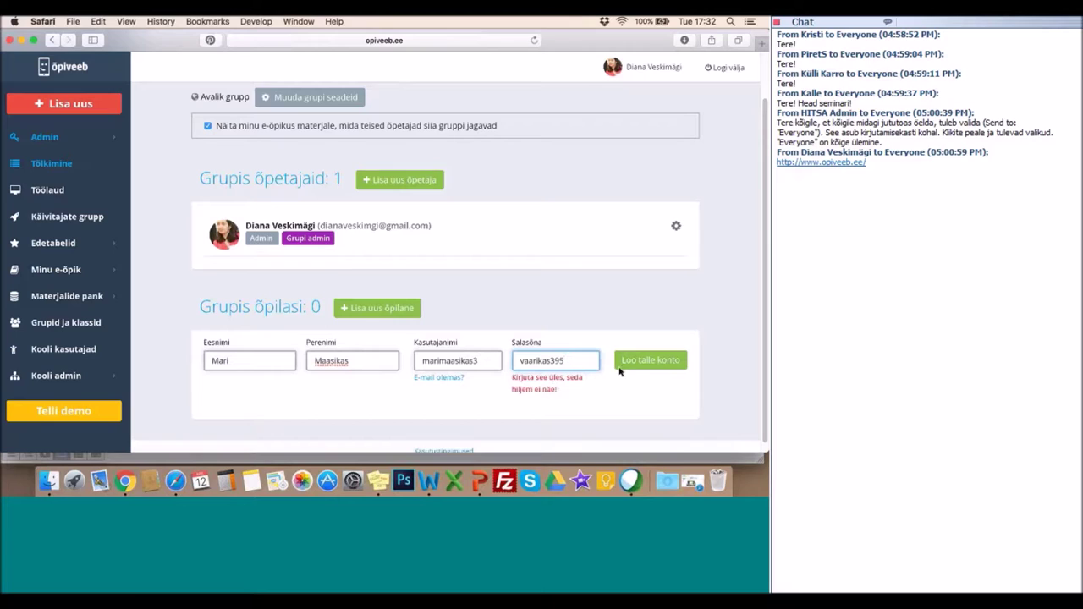
Copy the new student's password, create the student account and reload the group page.
double_click(550, 361)
key("super+c")
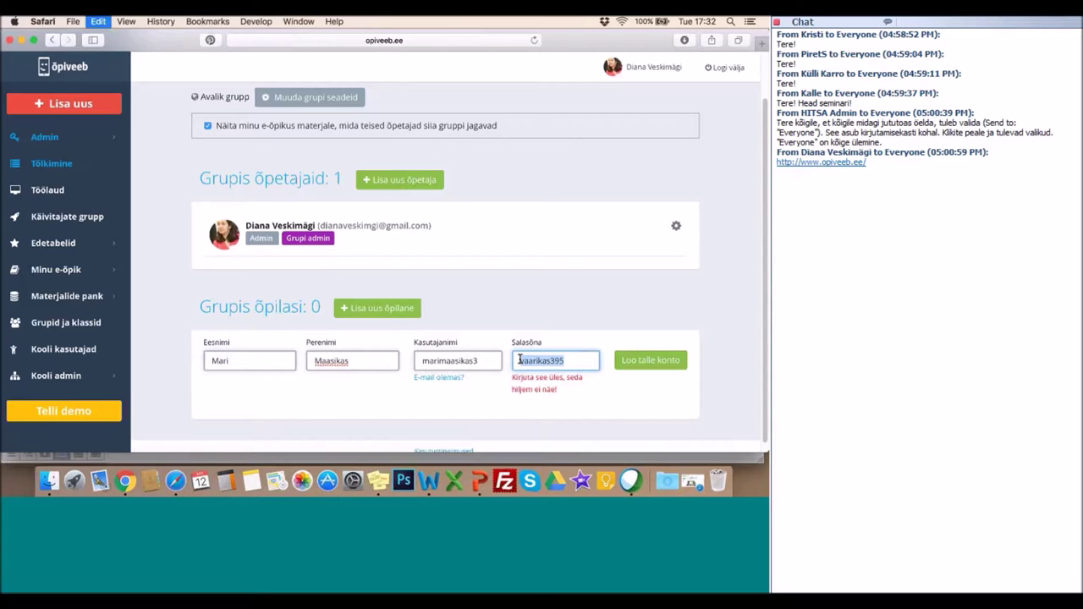
left_click(666, 369)
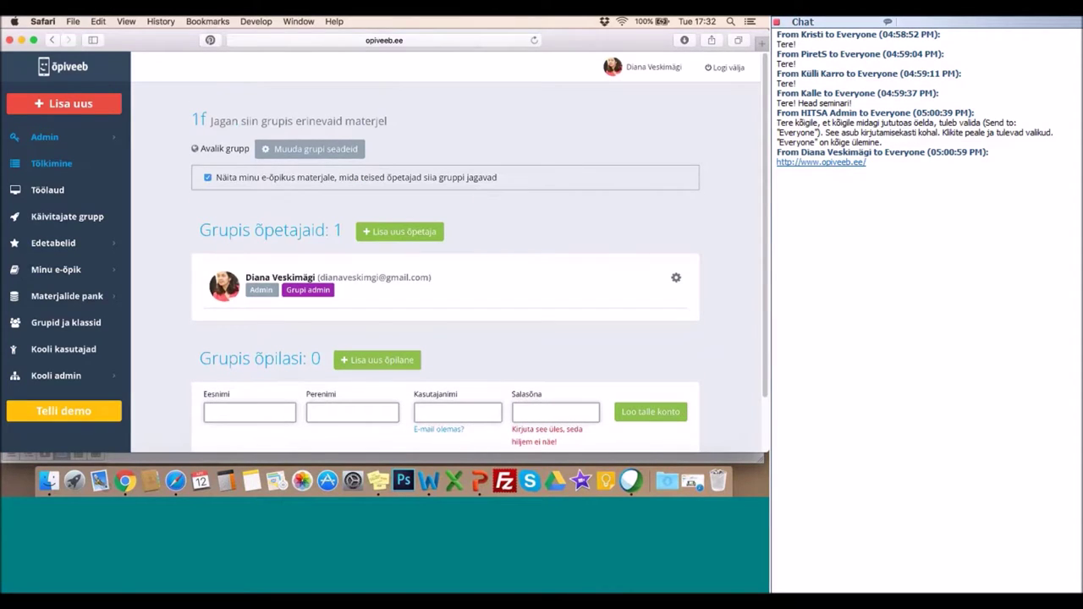
left_click(532, 41)
scroll(518, 261, "down", 2)
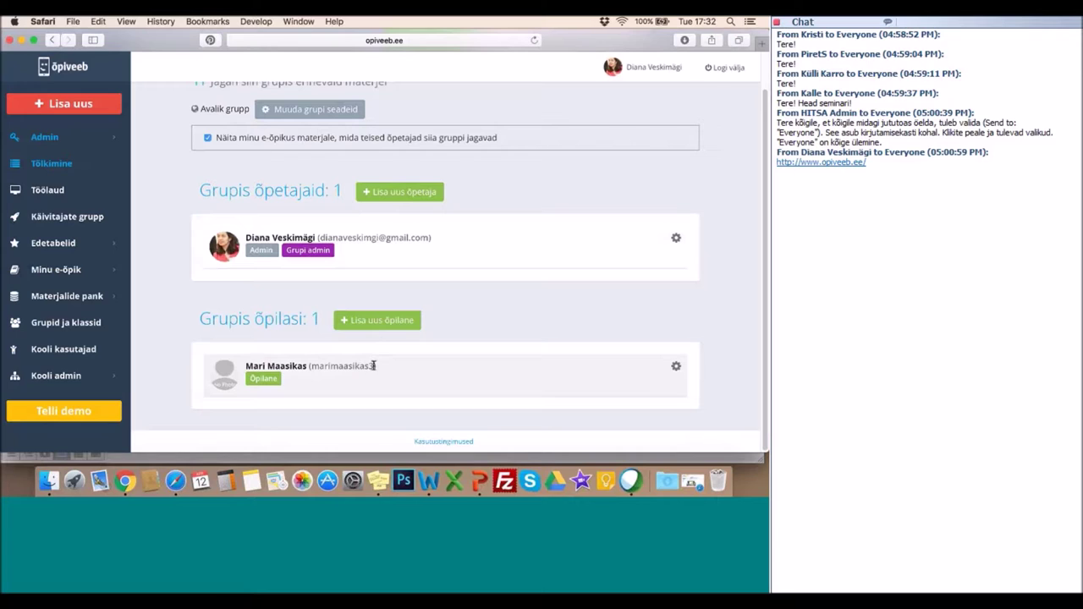
Open the new student's profile for editing, look at the name, username and new-password fields, and cancel without saving.
left_click(676, 367)
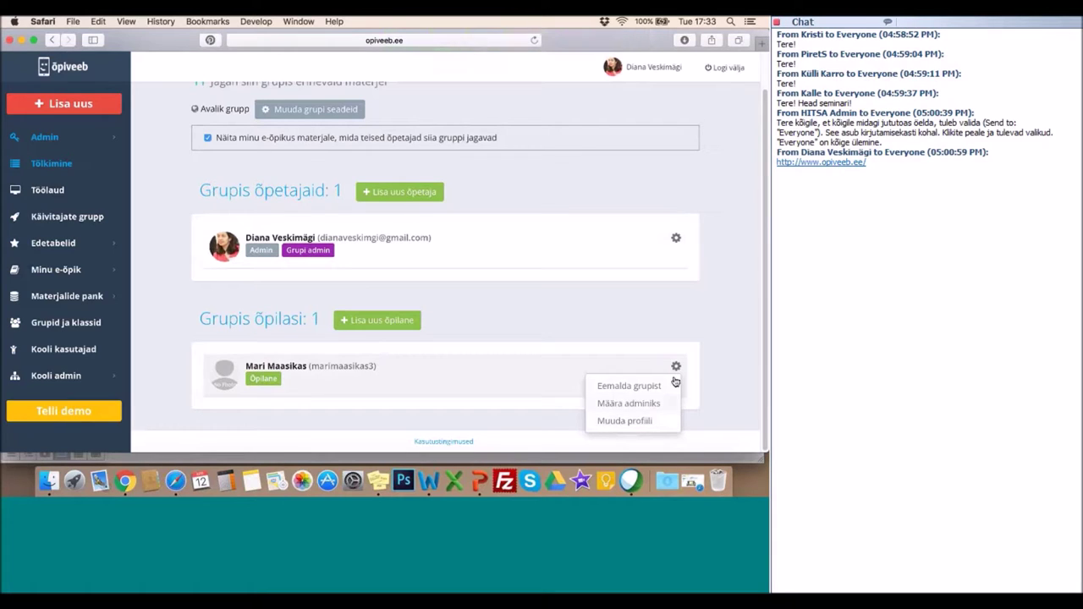
left_click(641, 423)
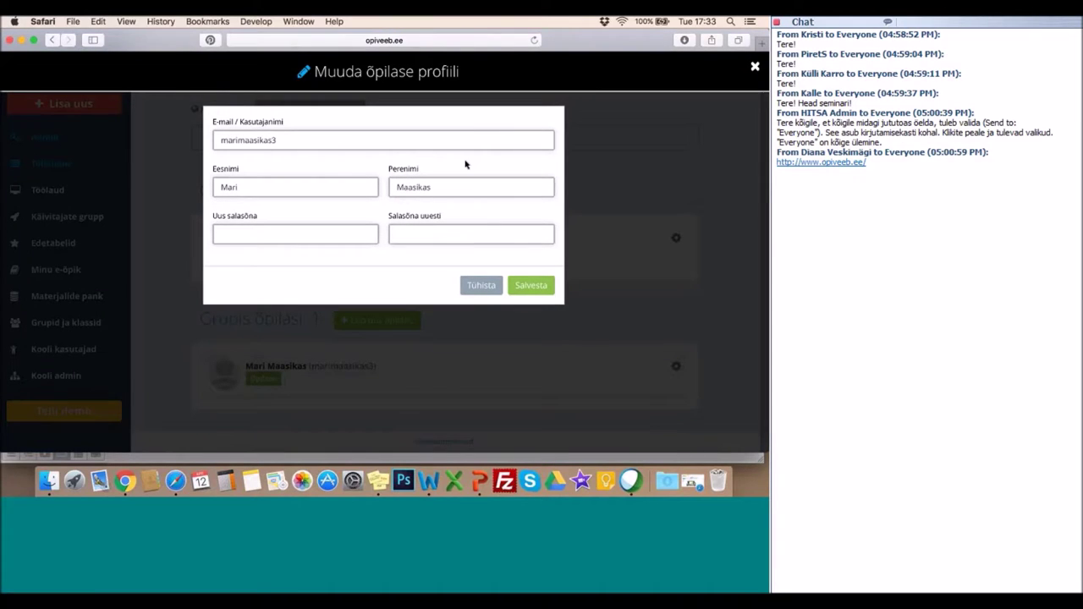
left_click(304, 232)
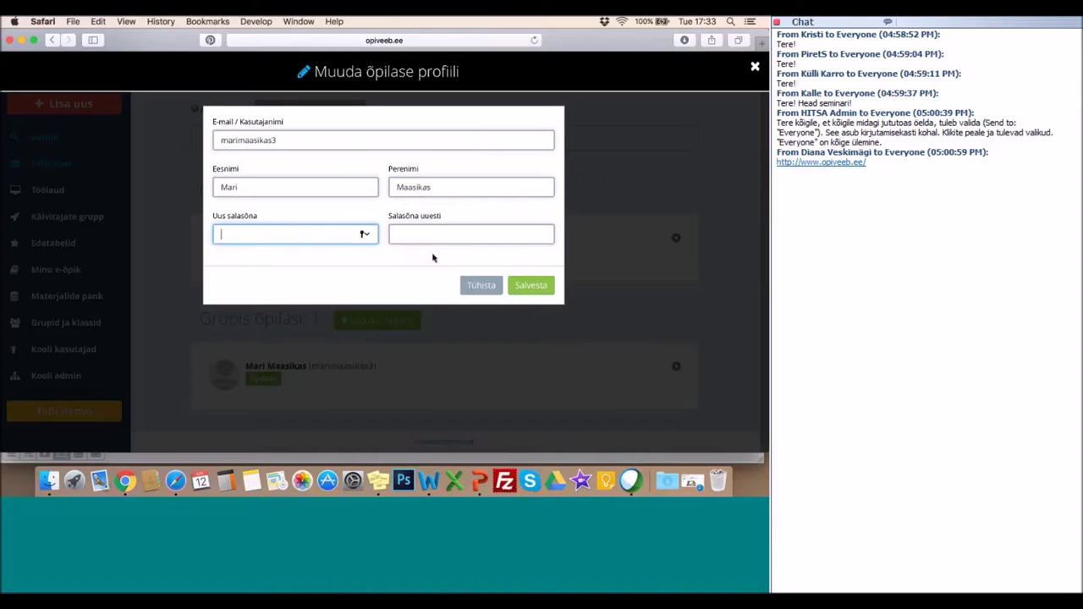
left_click(488, 286)
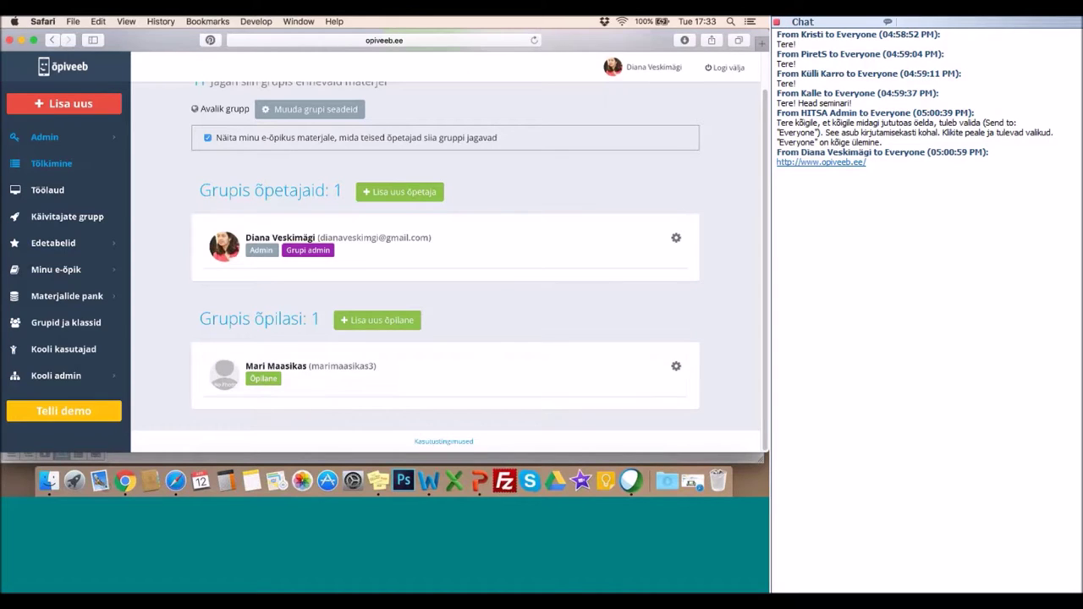
scroll(720, 347, "down", 1)
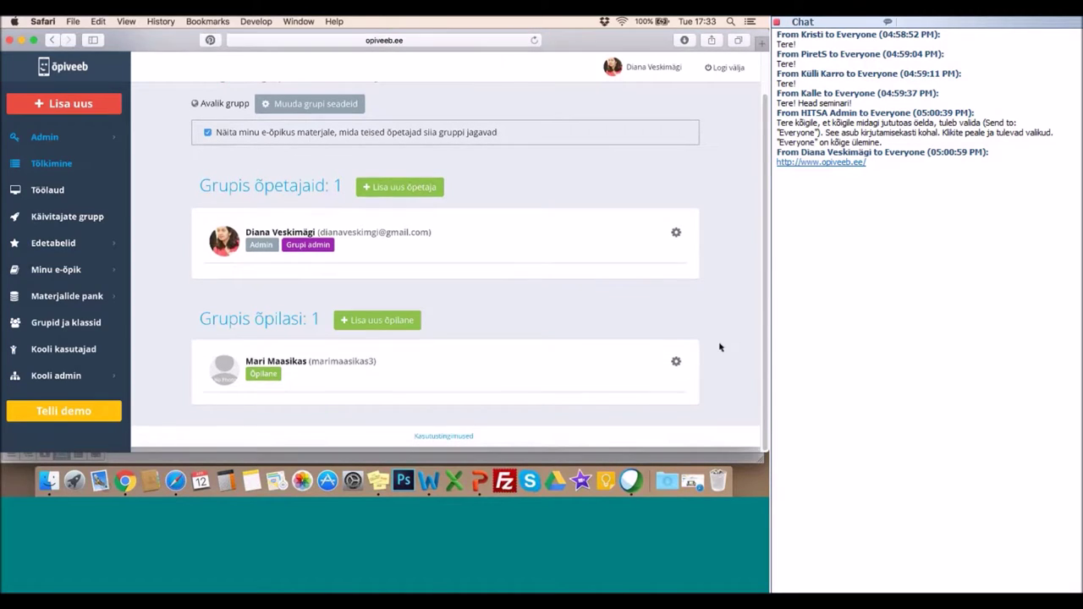
scroll(721, 347, "up", 2)
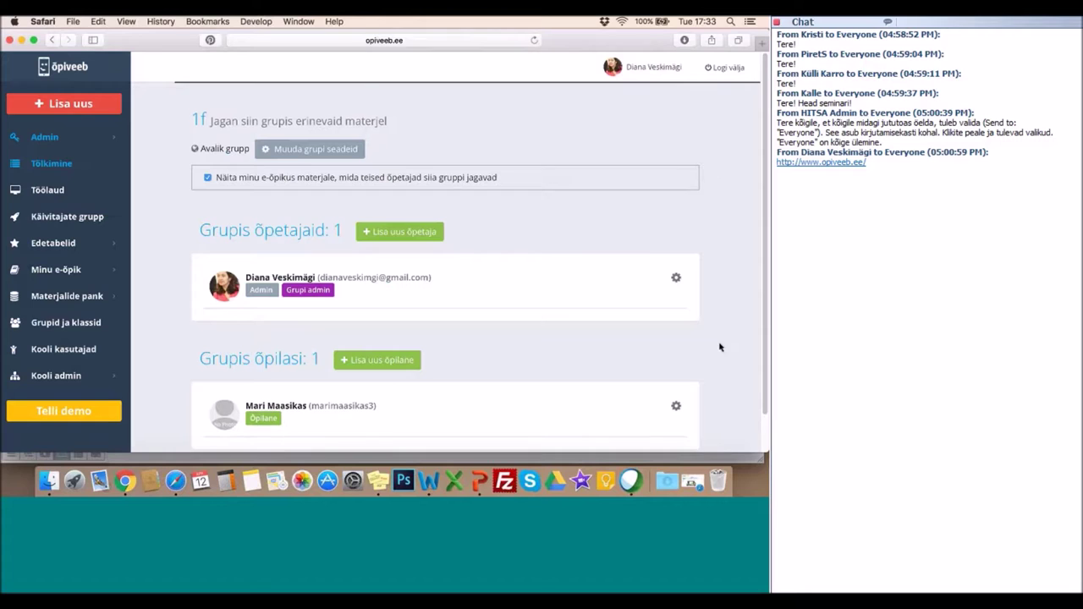
scroll(720, 347, "down", 2)
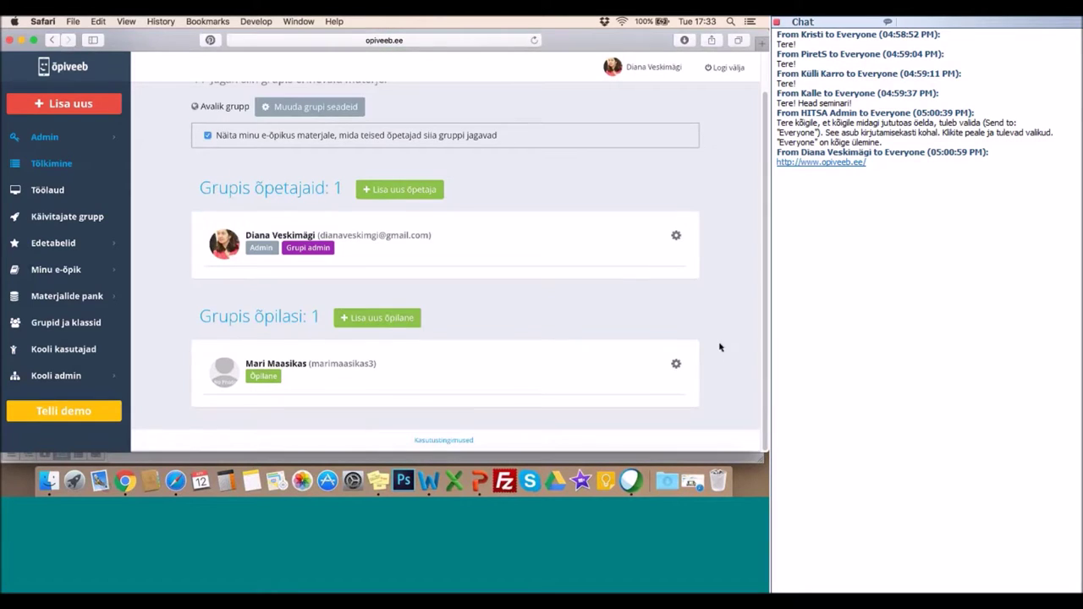
scroll(720, 347, "up", 2)
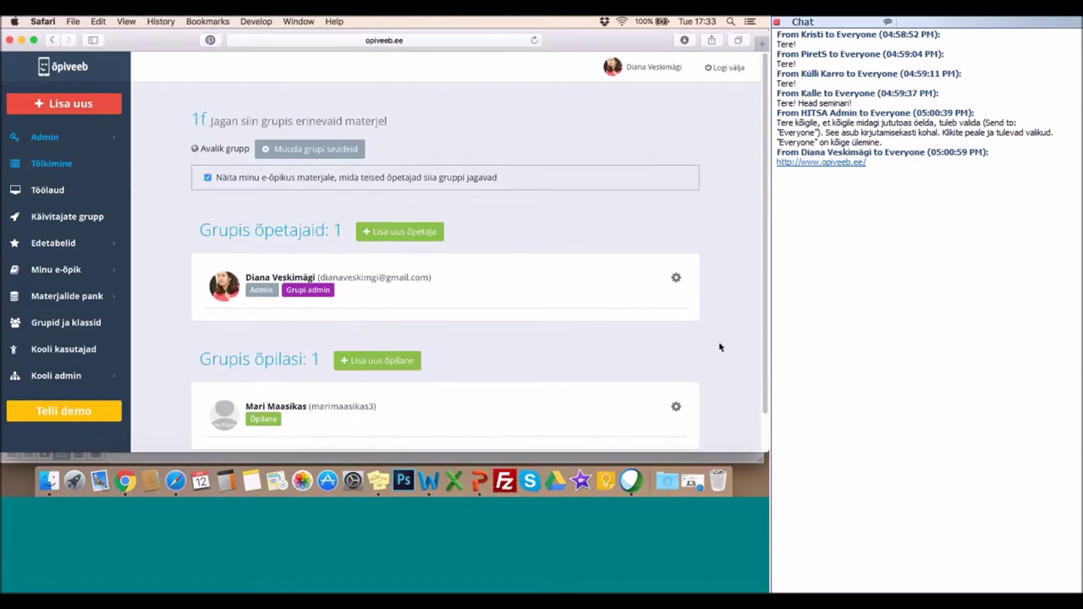
scroll(720, 347, "down", 2)
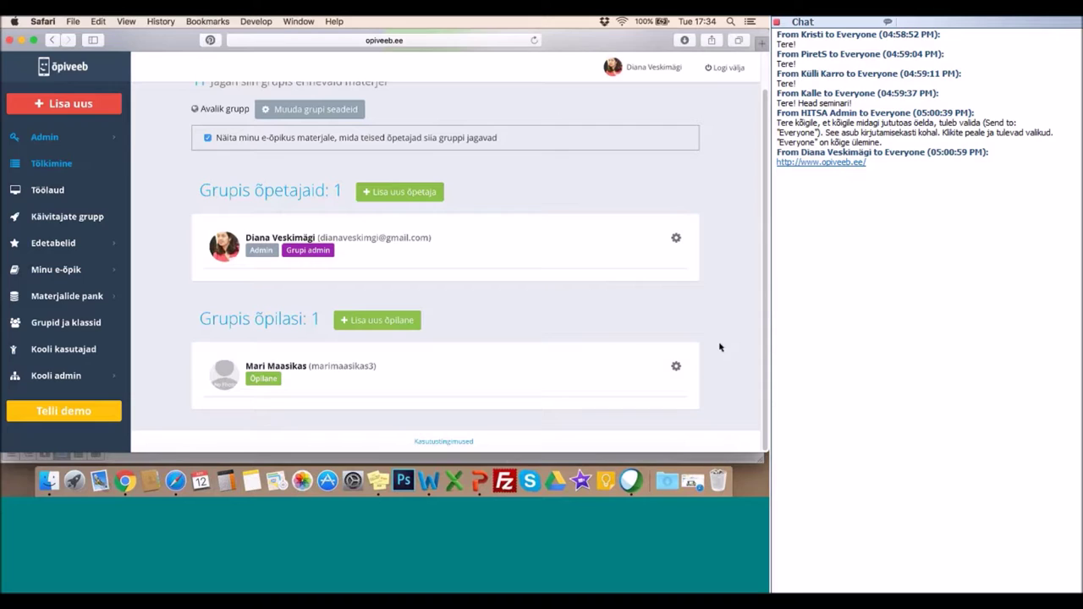
Search for teachers with "M", add the third listed teacher to the 1f group and clear the search.
left_click(389, 193)
left_click(246, 248)
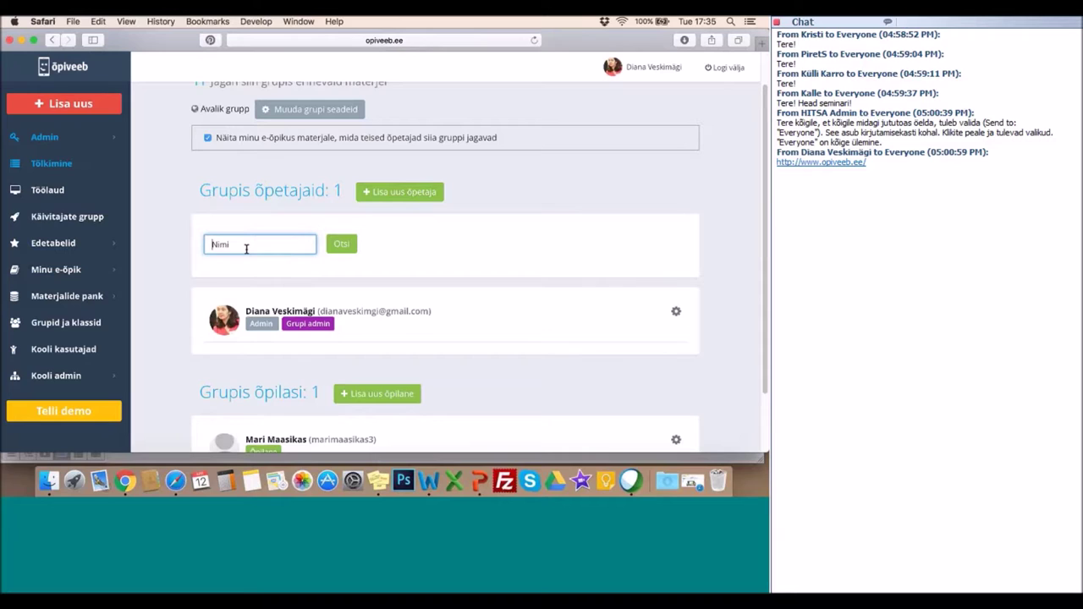
type("M")
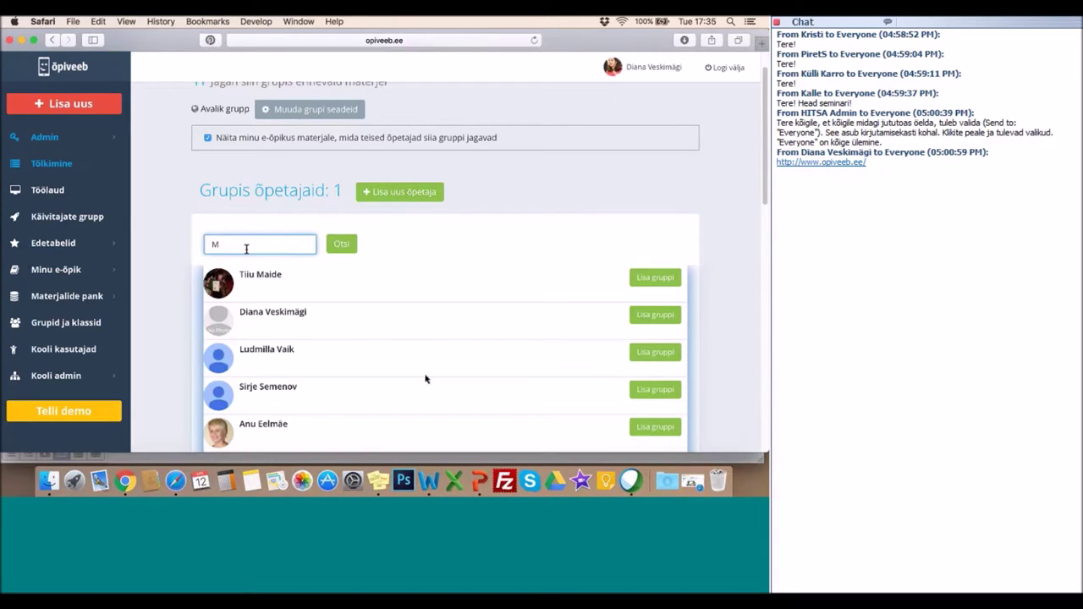
left_click(657, 353)
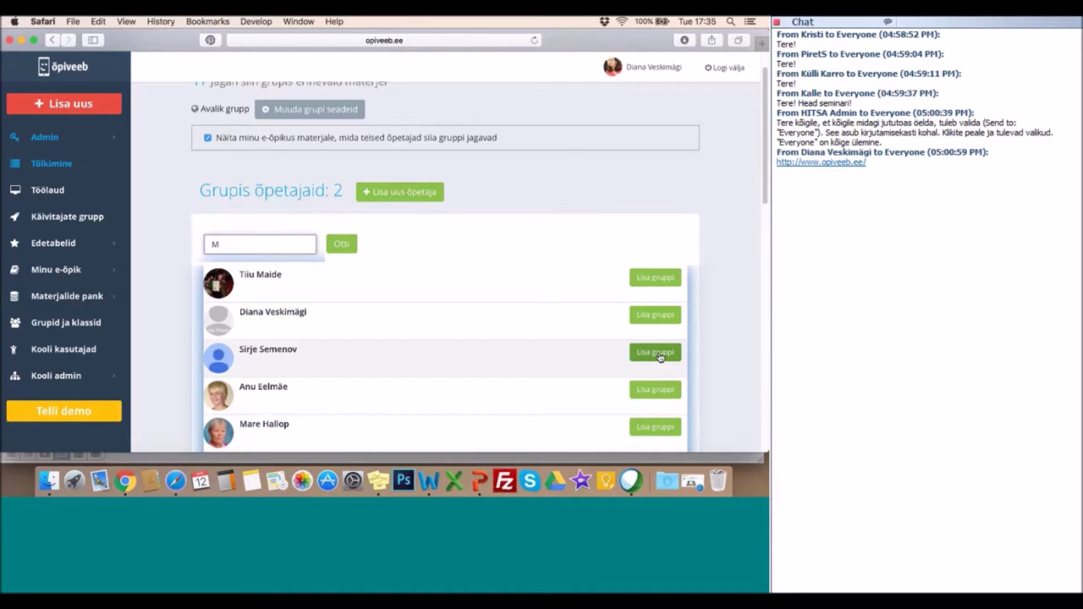
key("BackSpace")
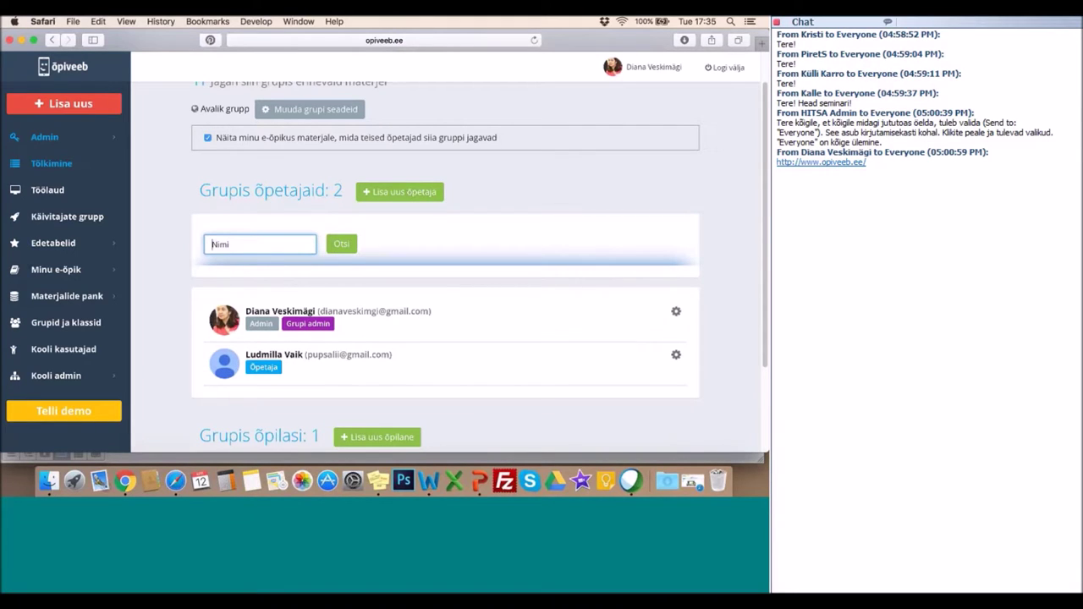
Make the newly added teacher an admin of the 1f group.
scroll(457, 359, "down", 3)
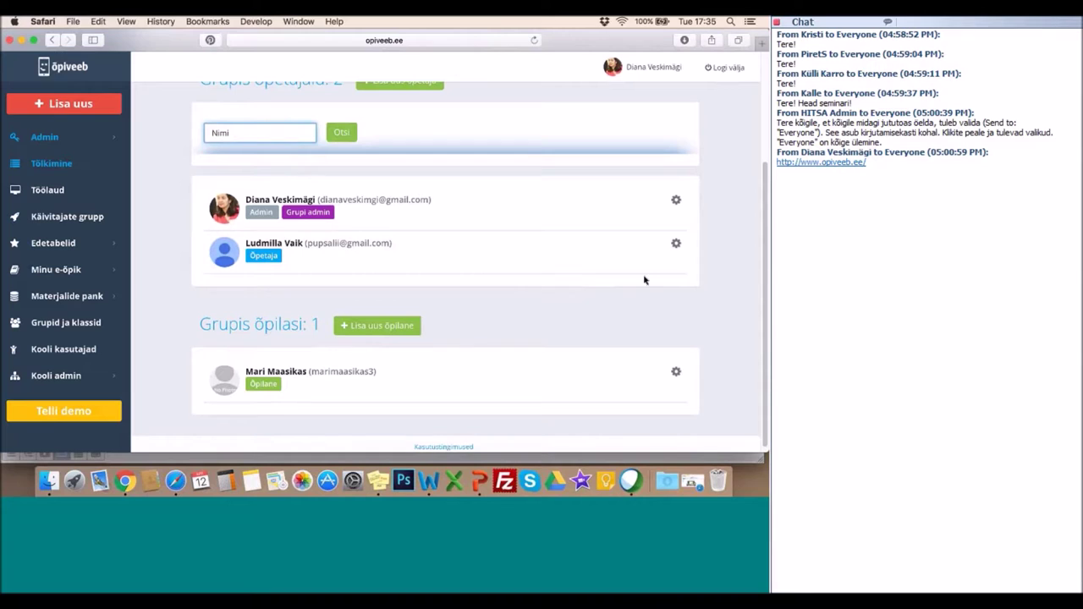
left_click(677, 244)
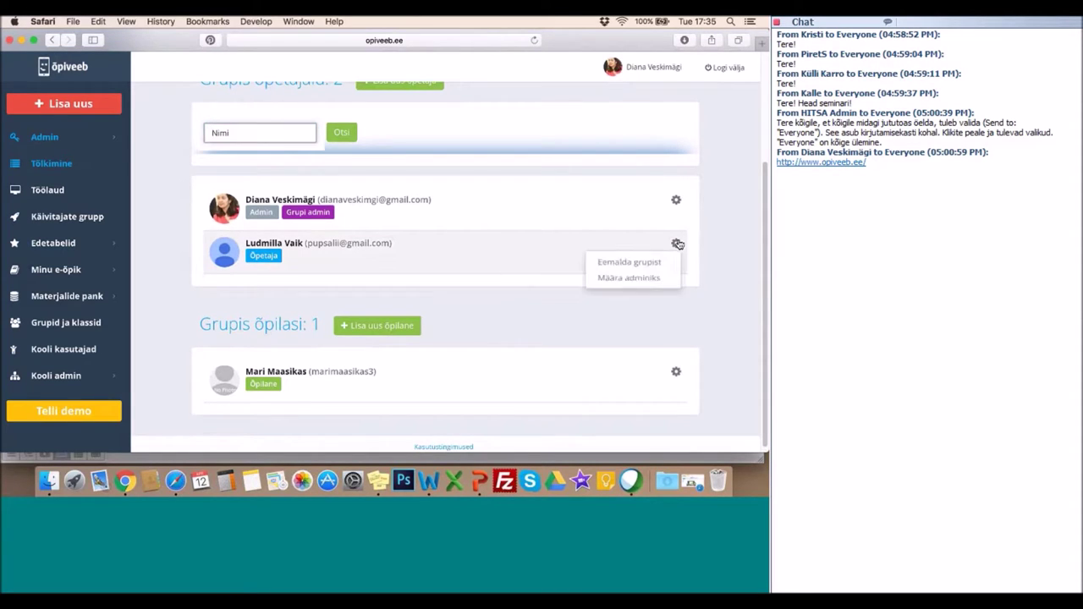
left_click(637, 281)
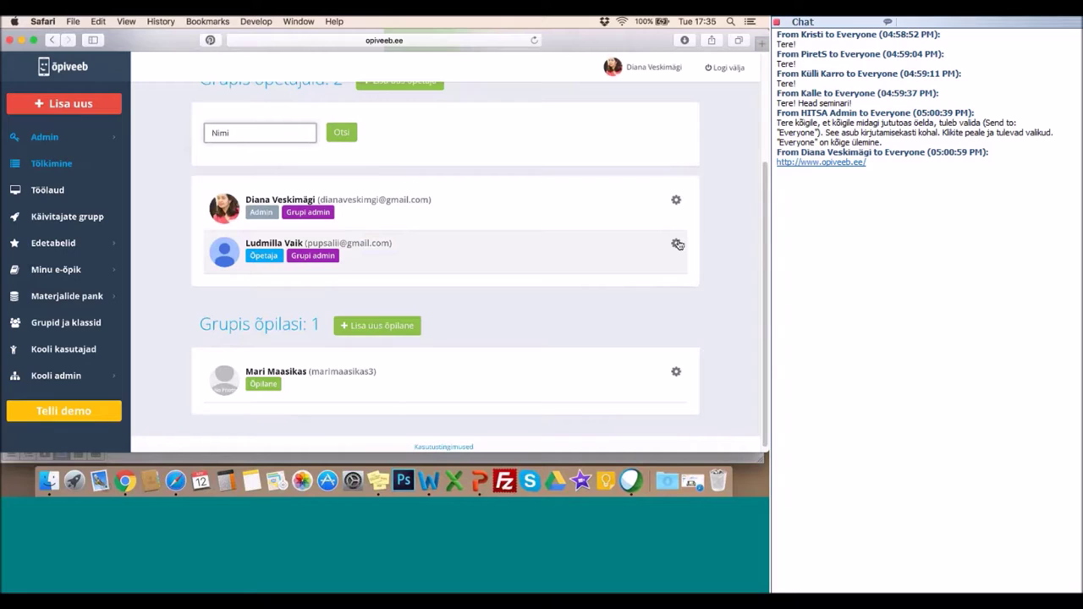
Turn off showing materials that other teachers share to the 1f group in the own e-õpik.
scroll(678, 245, "up", 3)
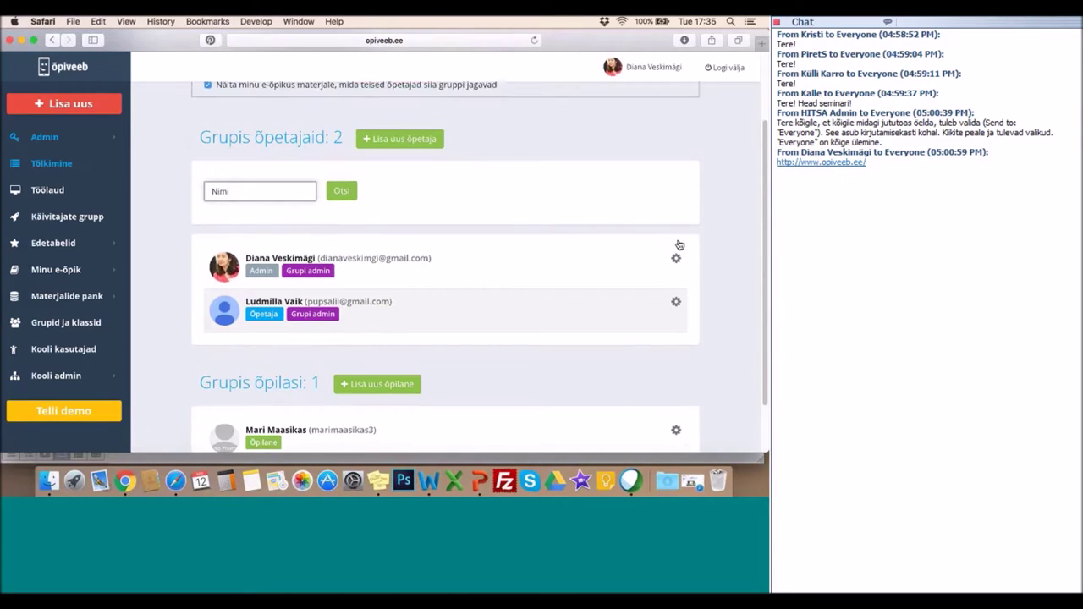
scroll(680, 244, "down", 3)
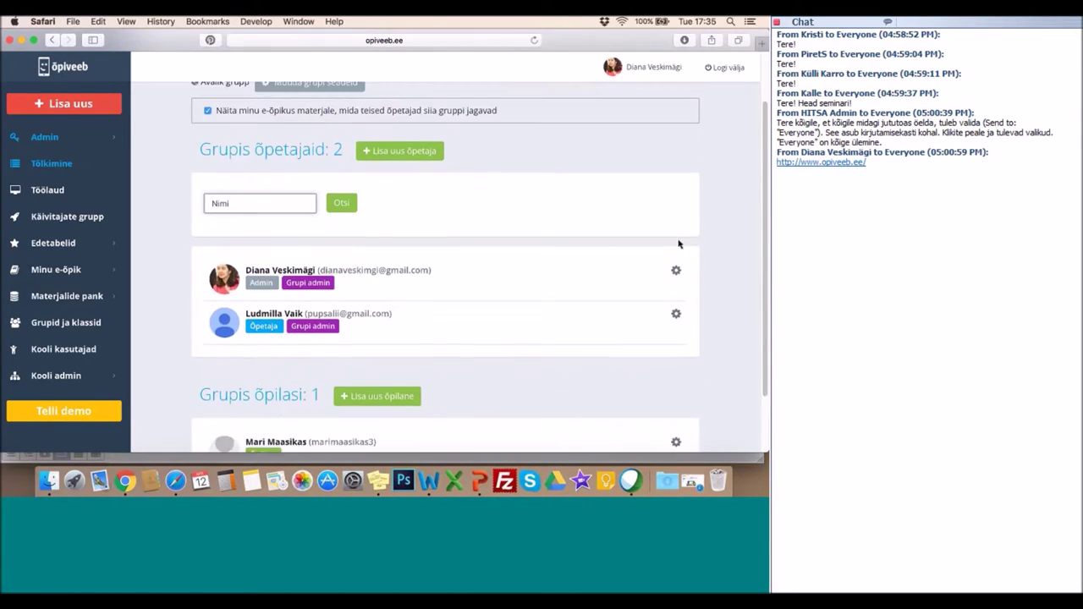
scroll(678, 245, "up", 2)
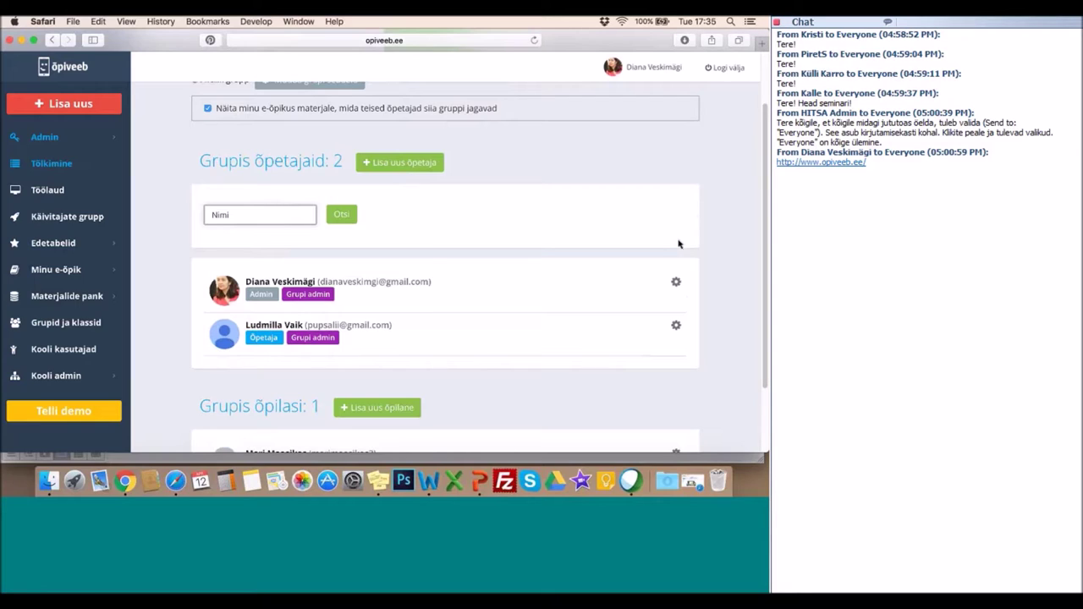
scroll(733, 260, "up", 2)
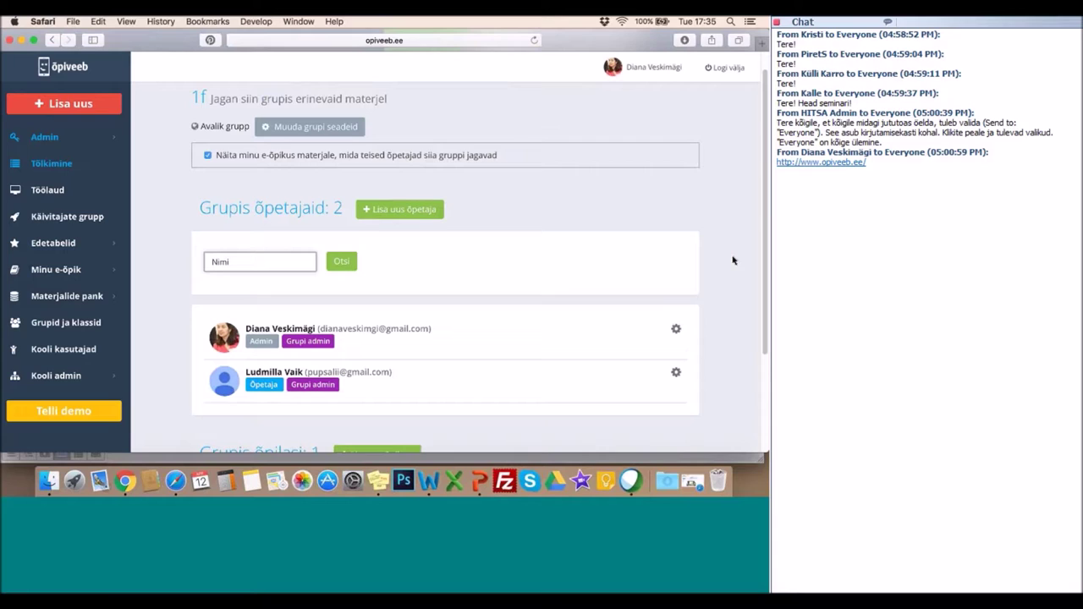
left_click(207, 157)
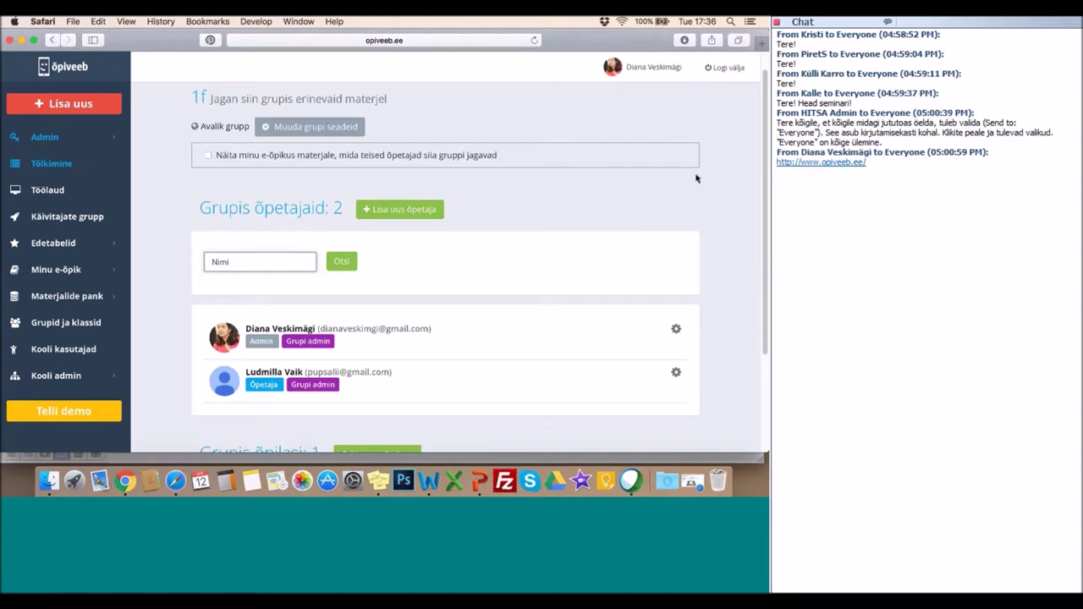
Look over the 1f group's teacher and student lists.
scroll(750, 292, "down", 1)
scroll(750, 292, "down", 3)
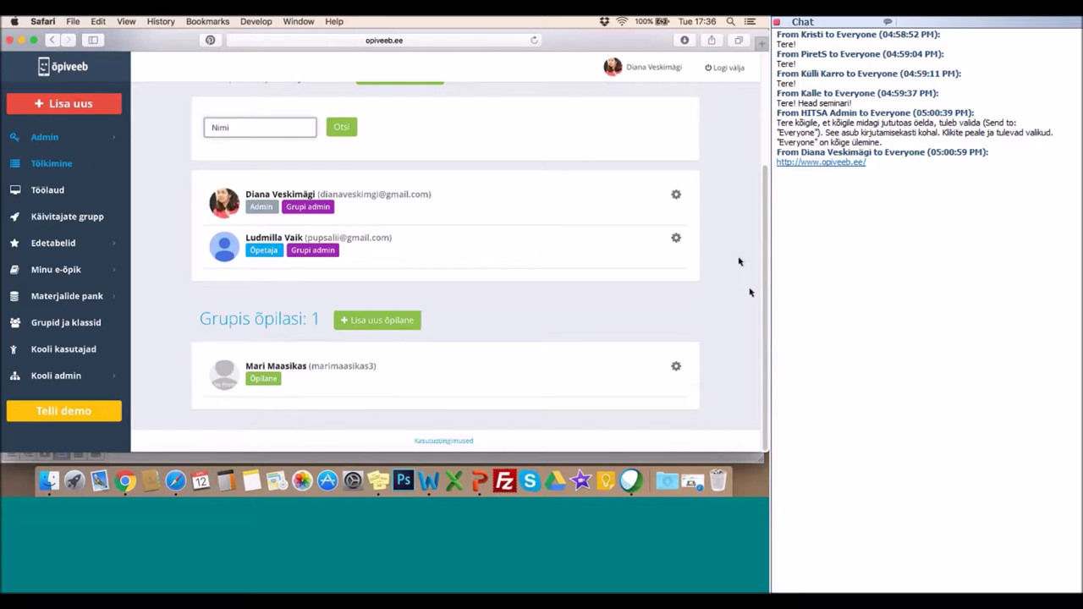
scroll(243, 317, "up", 2)
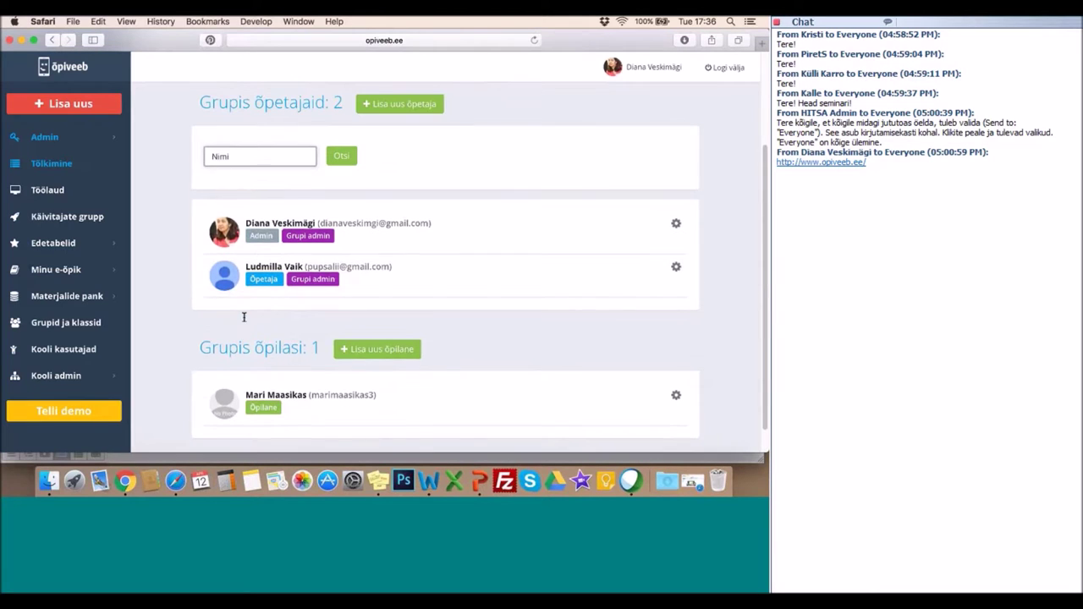
scroll(244, 317, "down", 2)
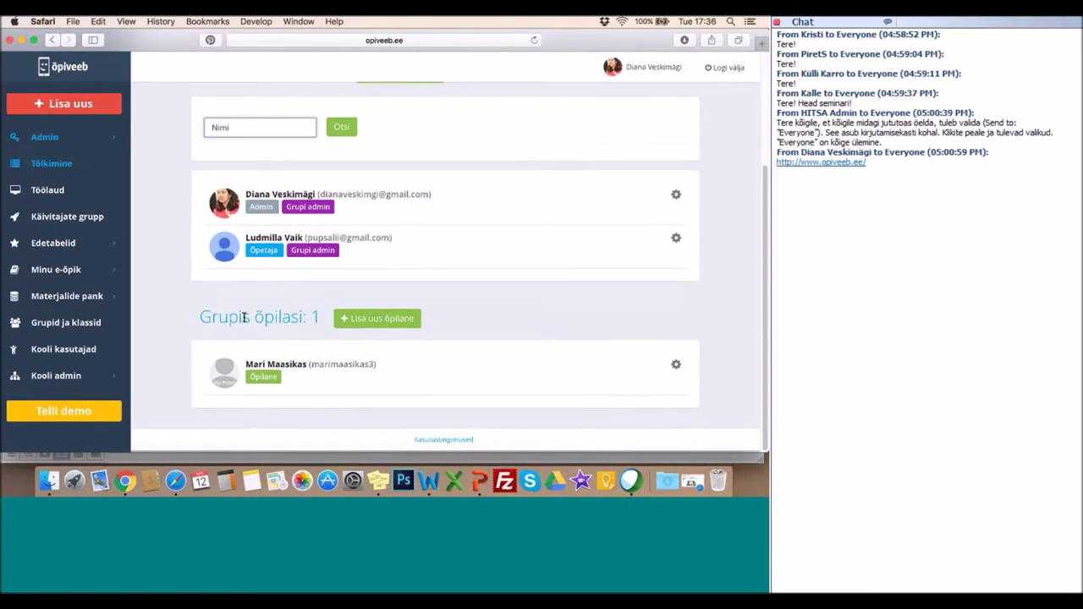
scroll(511, 327, "up", 4)
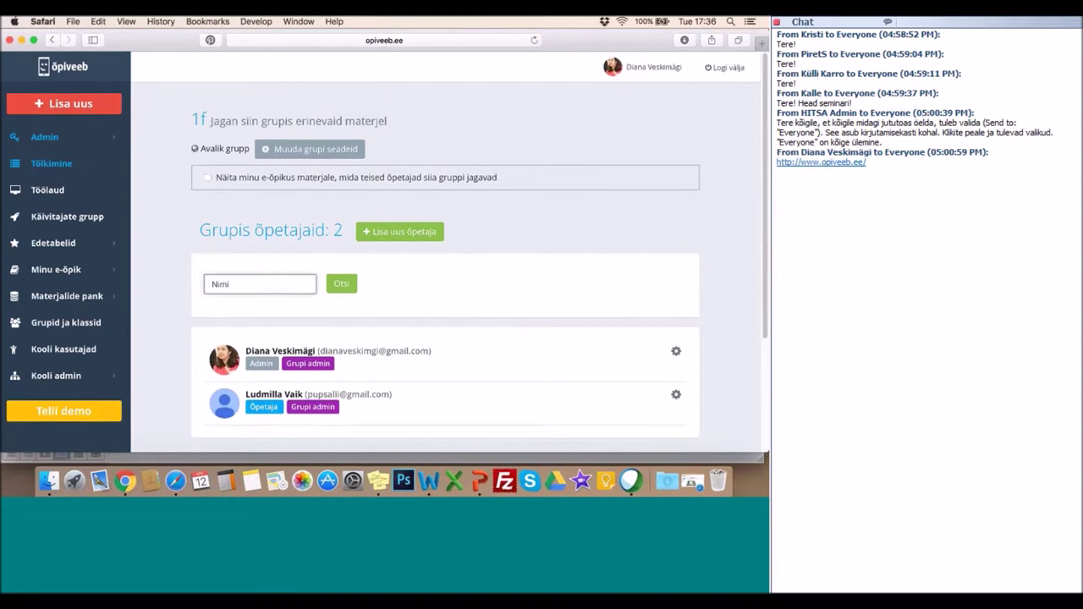
Share the Proovitest material from Eesti keel I kooliaste in the own e-õpik with the 1f group, and stop sharing it.
left_click(73, 273)
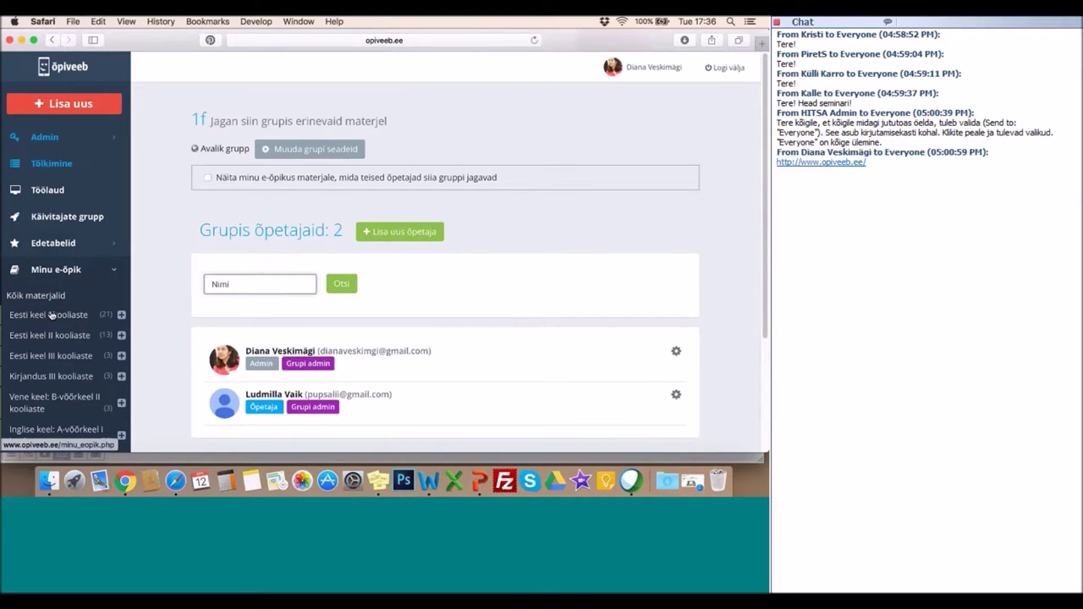
left_click(52, 315)
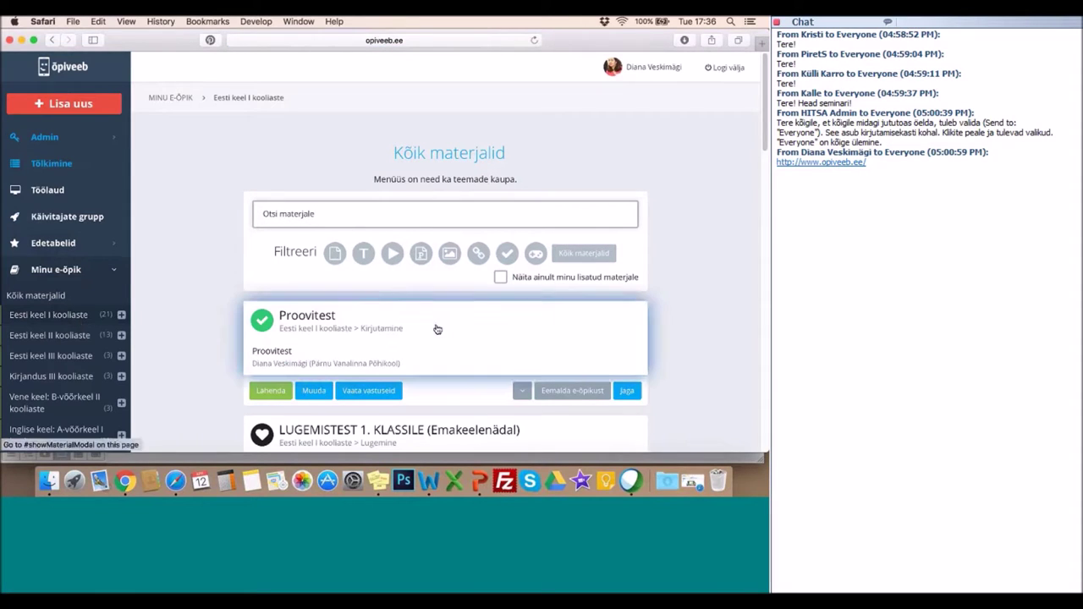
scroll(438, 330, "down", 3)
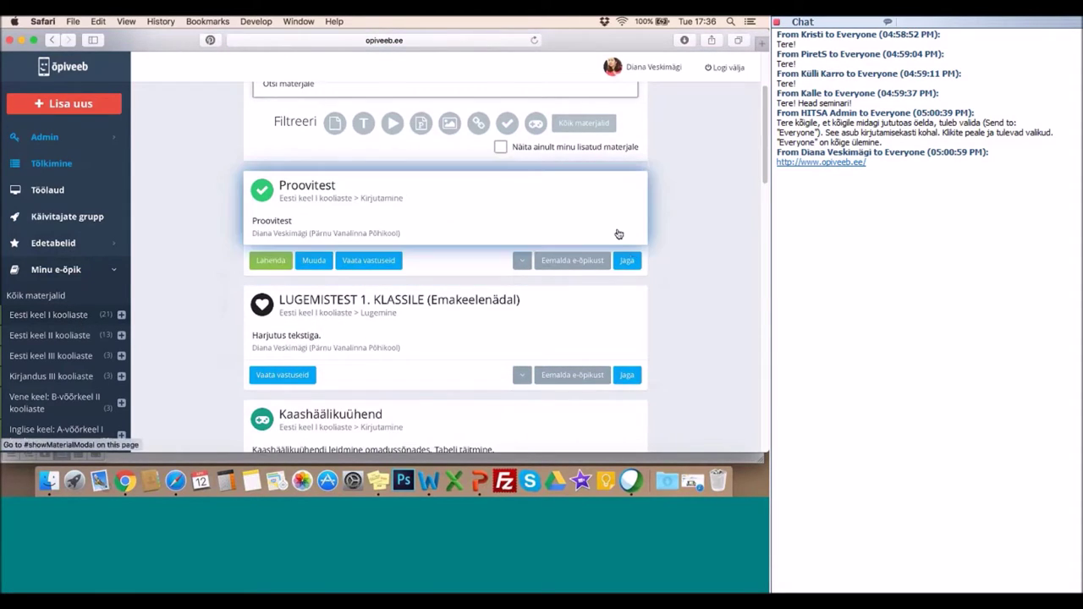
left_click(627, 261)
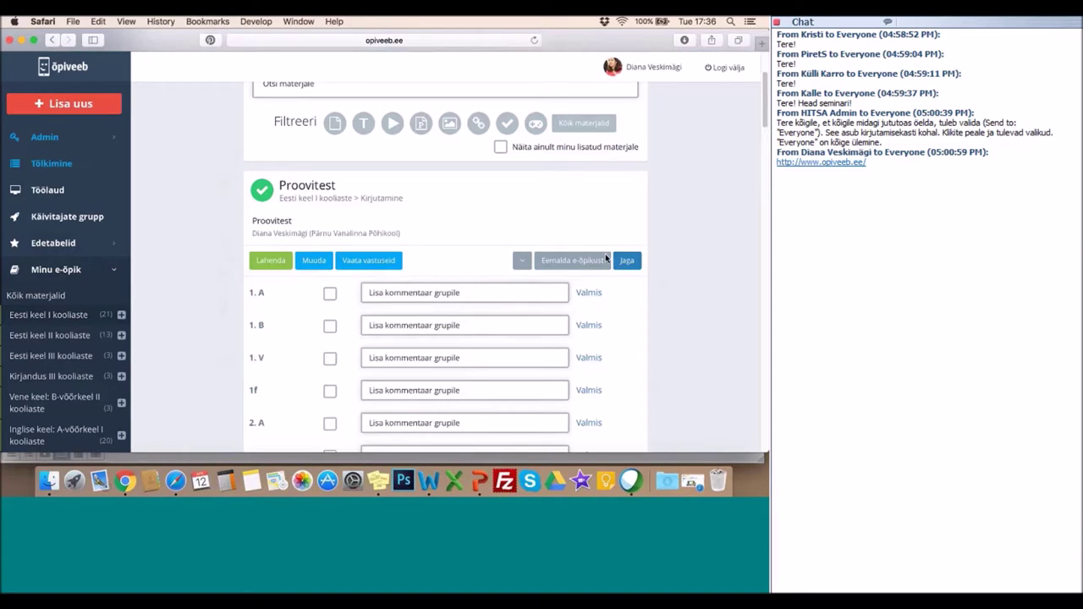
scroll(285, 400, "down", 2)
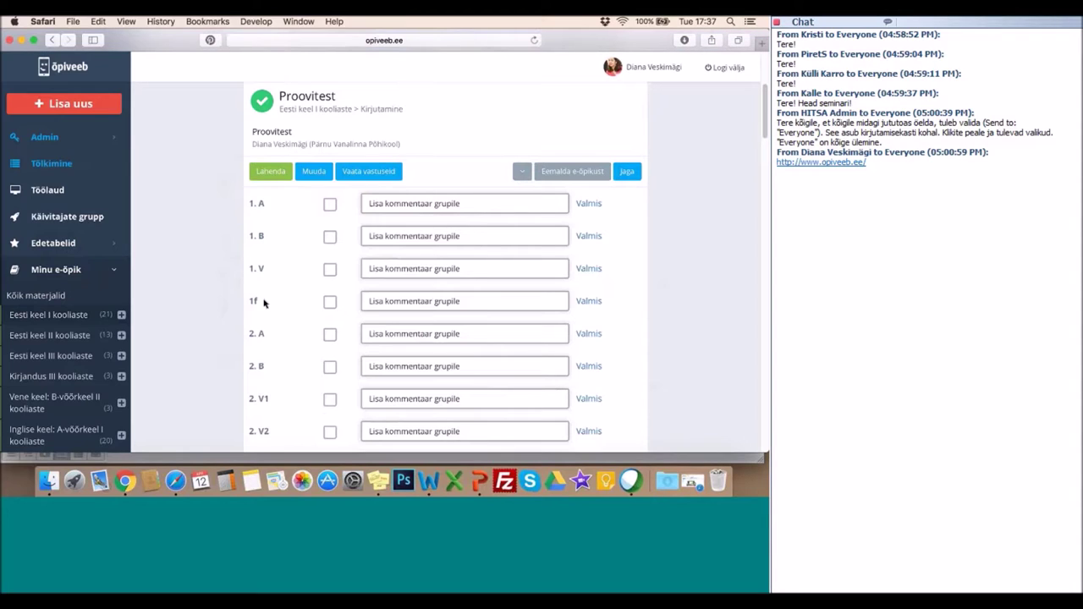
left_click(329, 303)
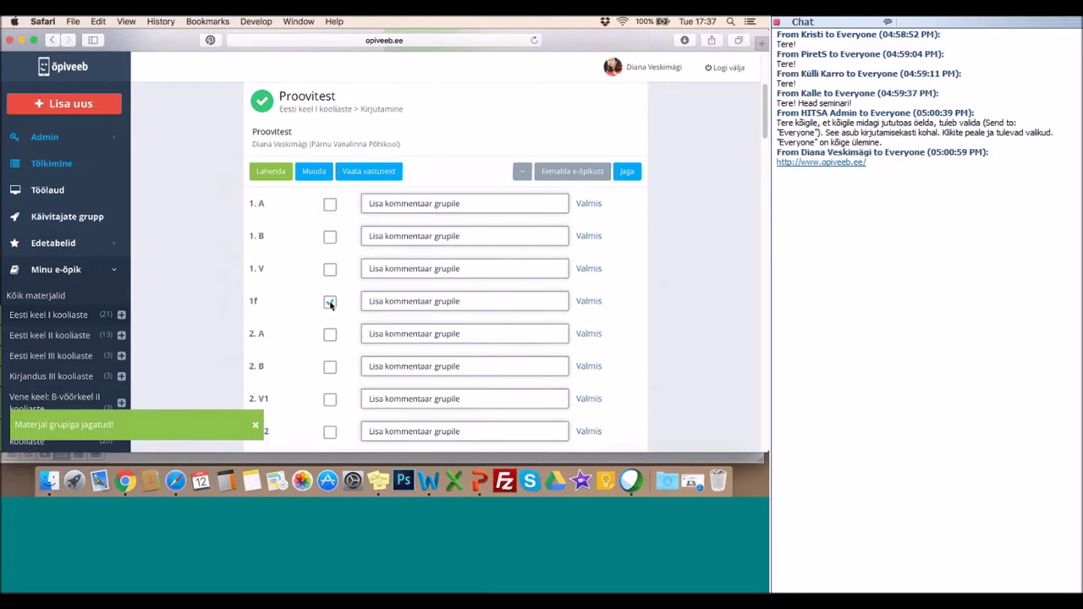
left_click(329, 303)
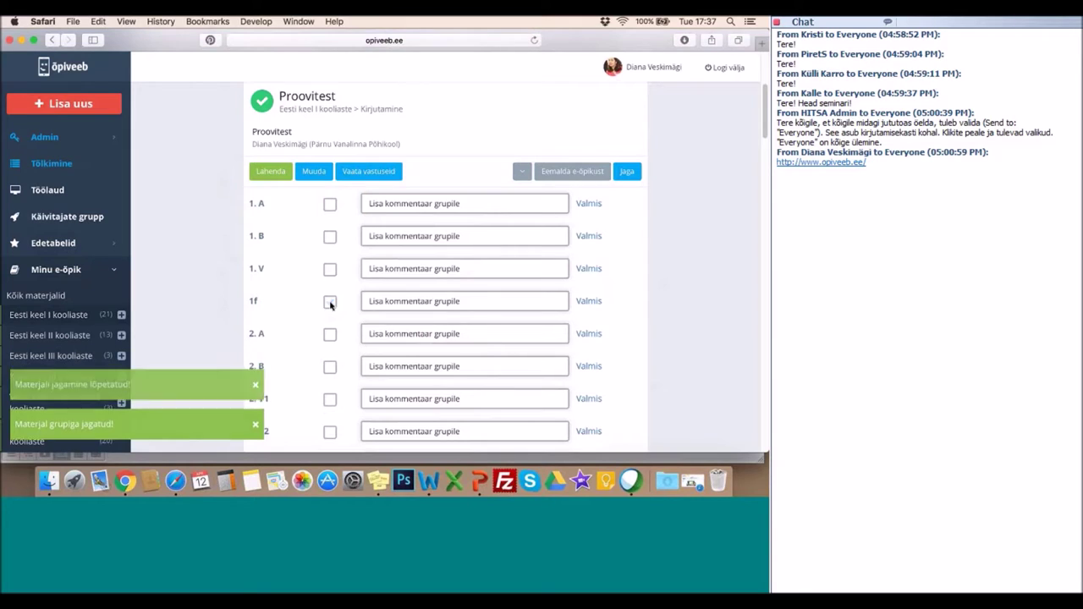
Return to the 1f group and remove the second teacher's group admin rights.
scroll(284, 288, "up", 3)
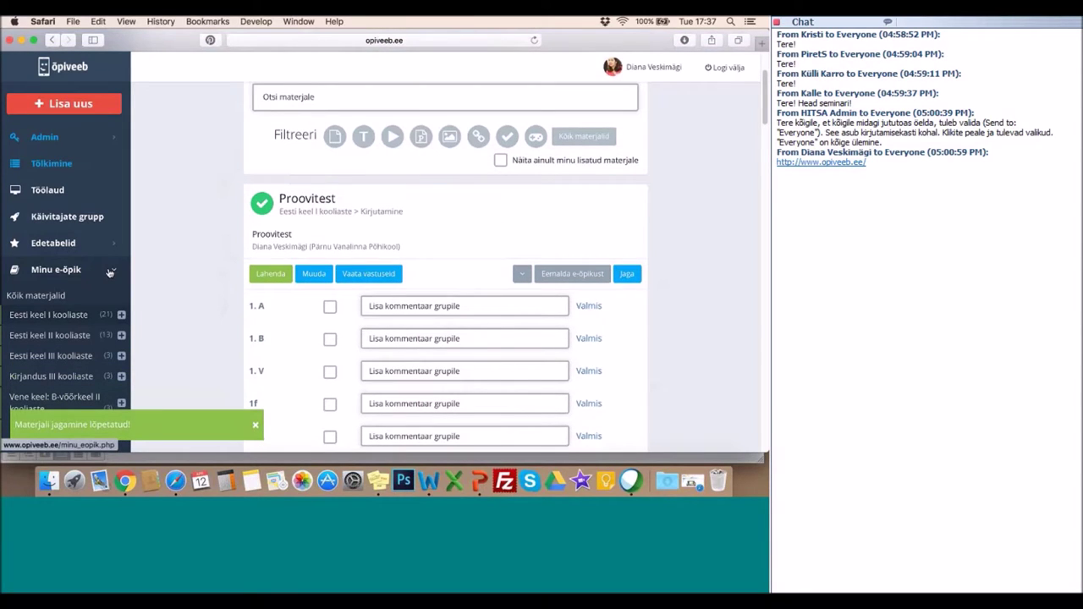
left_click(108, 272)
left_click(80, 298)
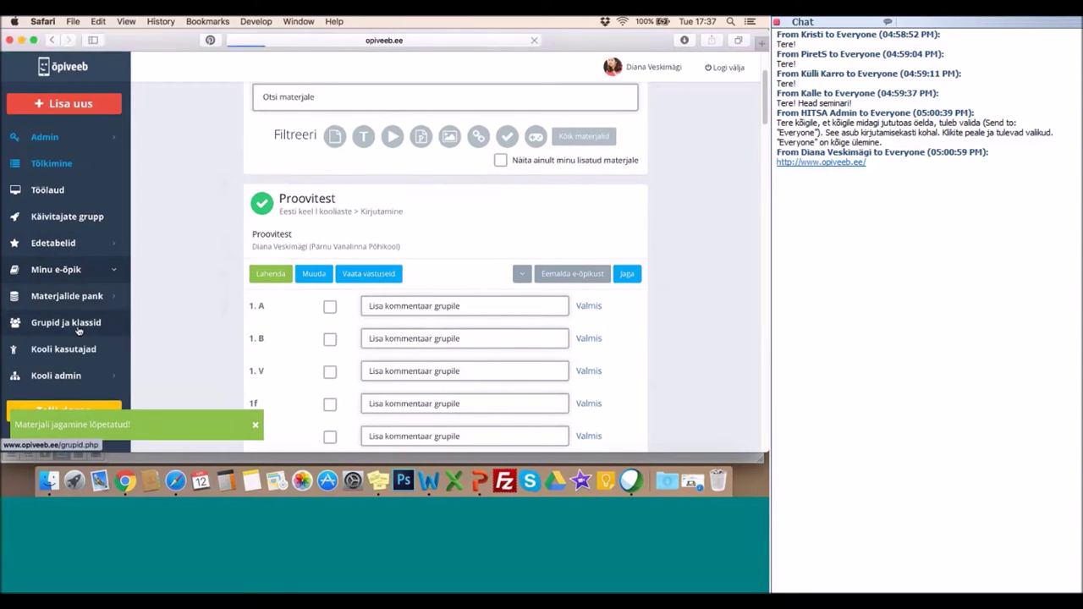
left_click(77, 329)
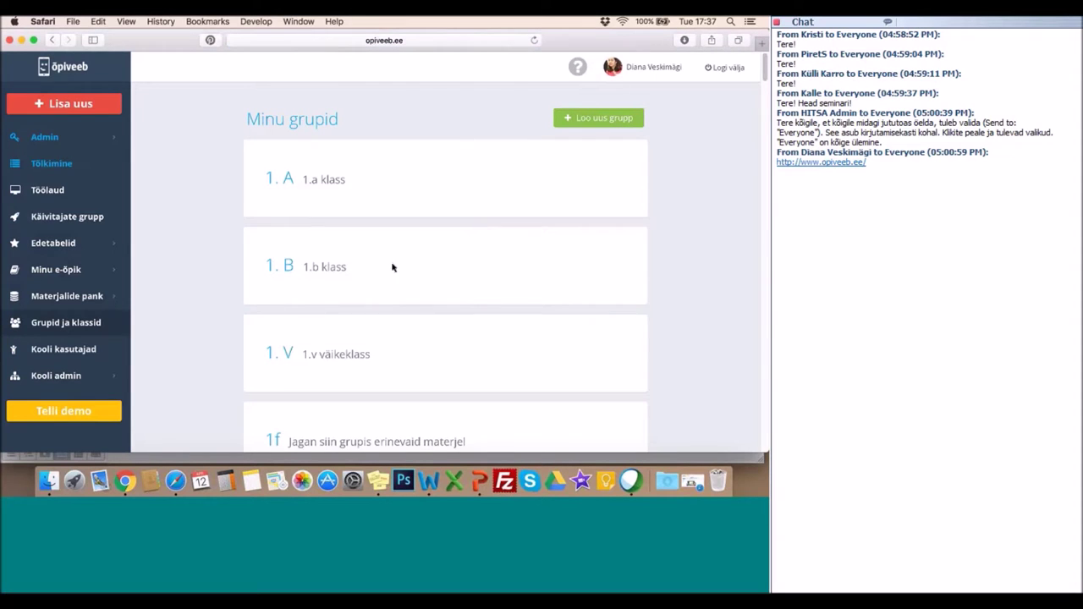
scroll(283, 375, "down", 3)
left_click(284, 332)
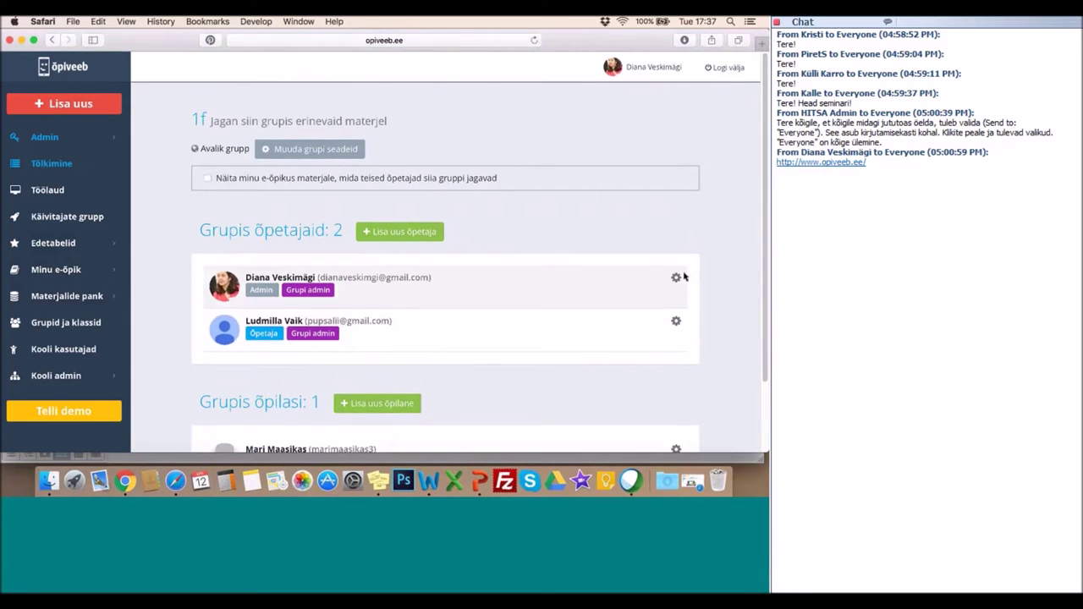
left_click(674, 323)
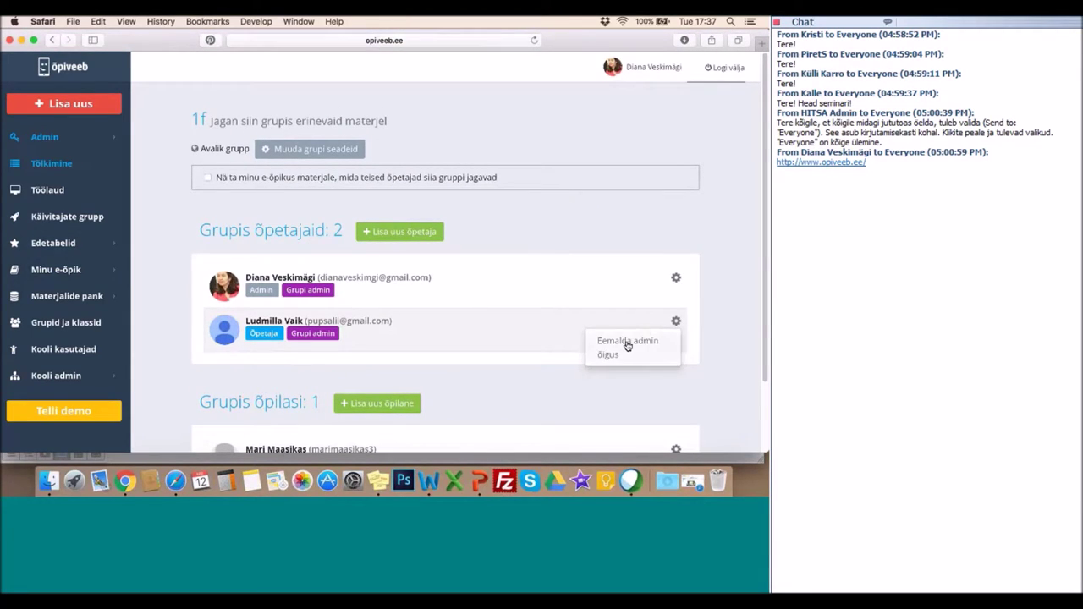
left_click(626, 344)
Remove the second teacher and the only student from the 1f group.
left_click(674, 324)
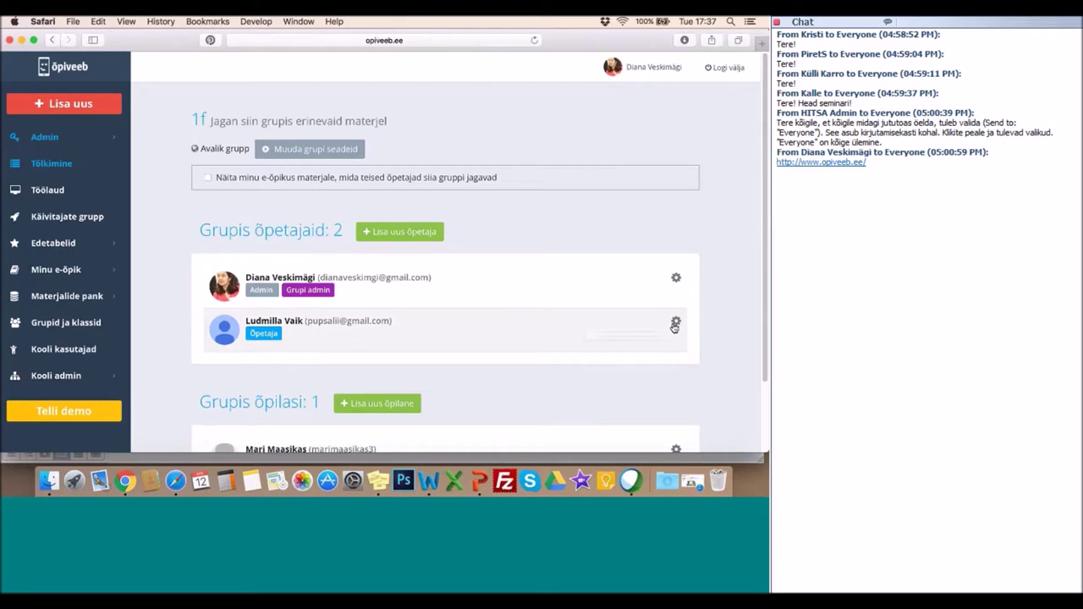
scroll(656, 317, "down", 2)
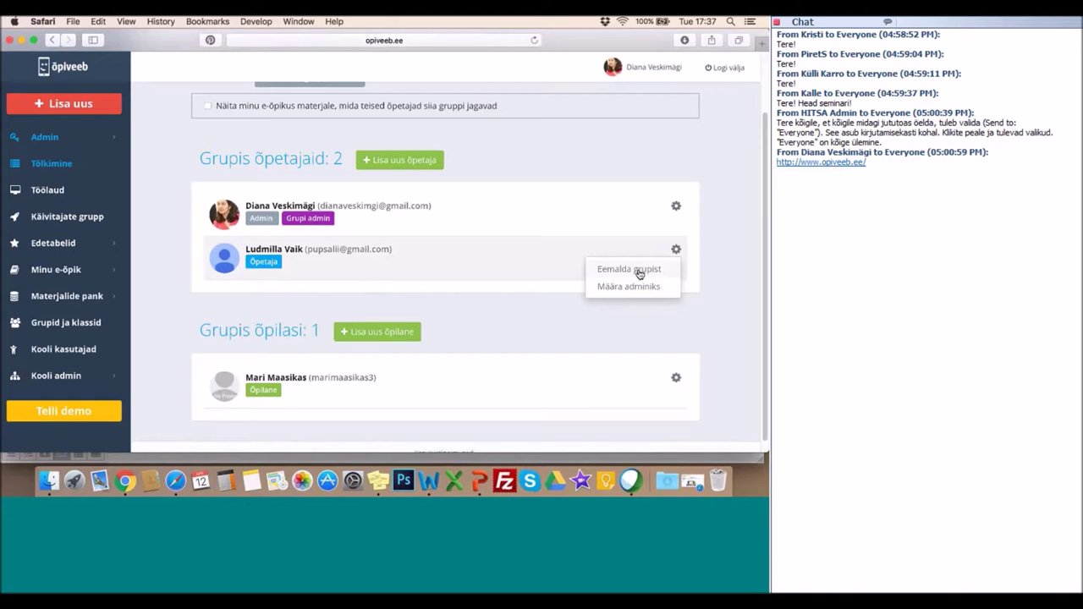
left_click(639, 270)
left_click(677, 367)
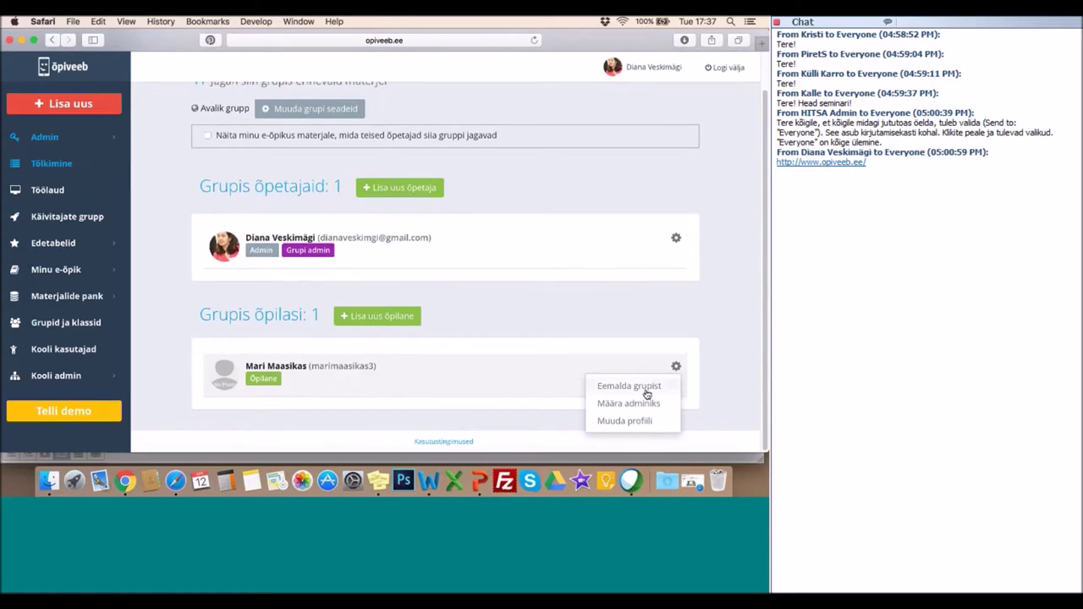
left_click(647, 391)
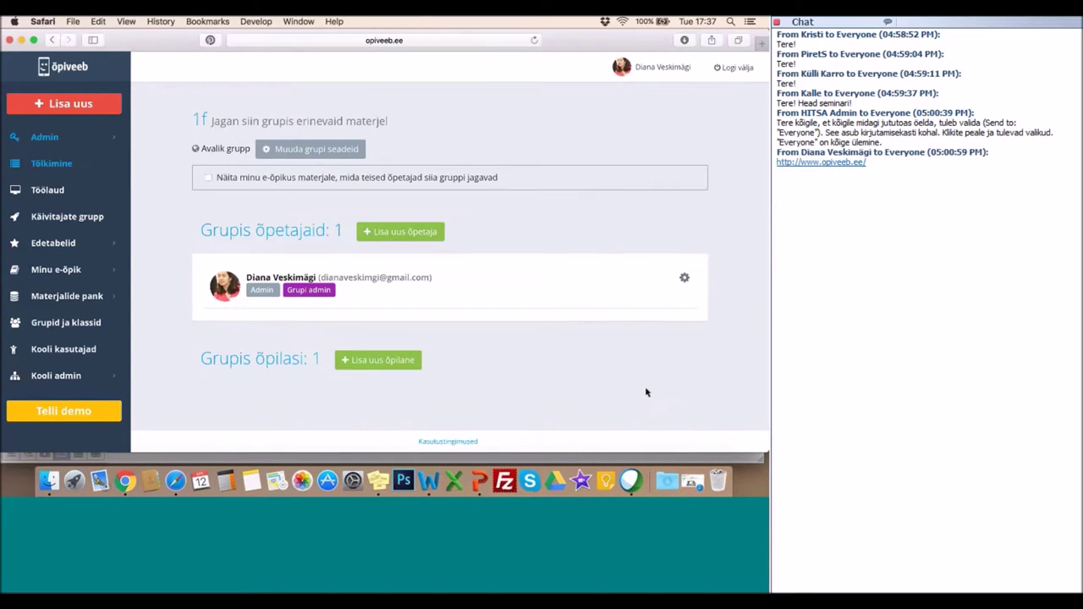
Delete the 1f group through its settings and check the list of own groups.
left_click(321, 149)
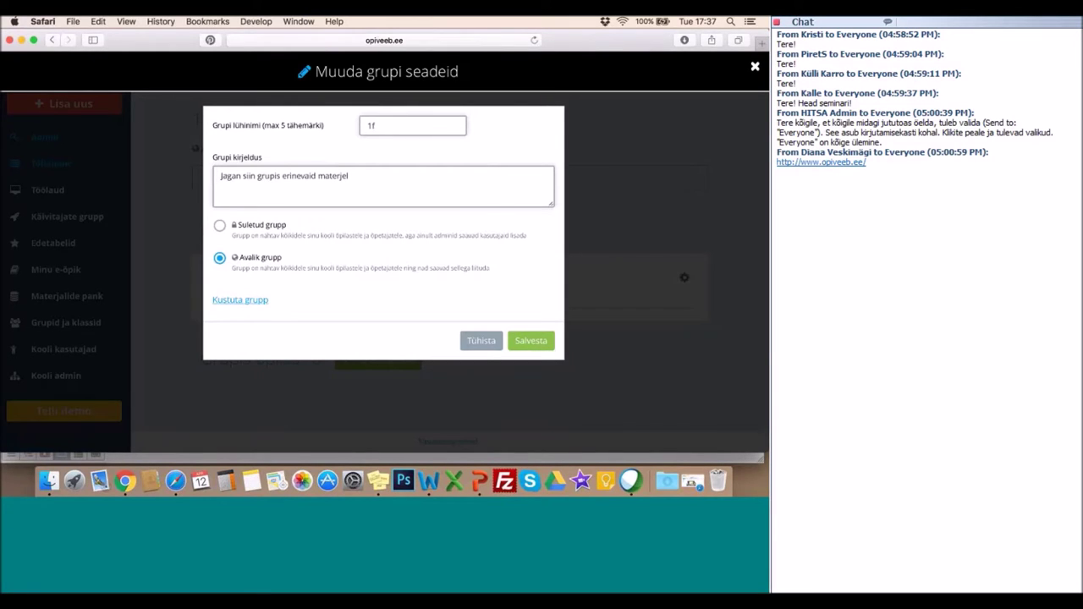
key("Return")
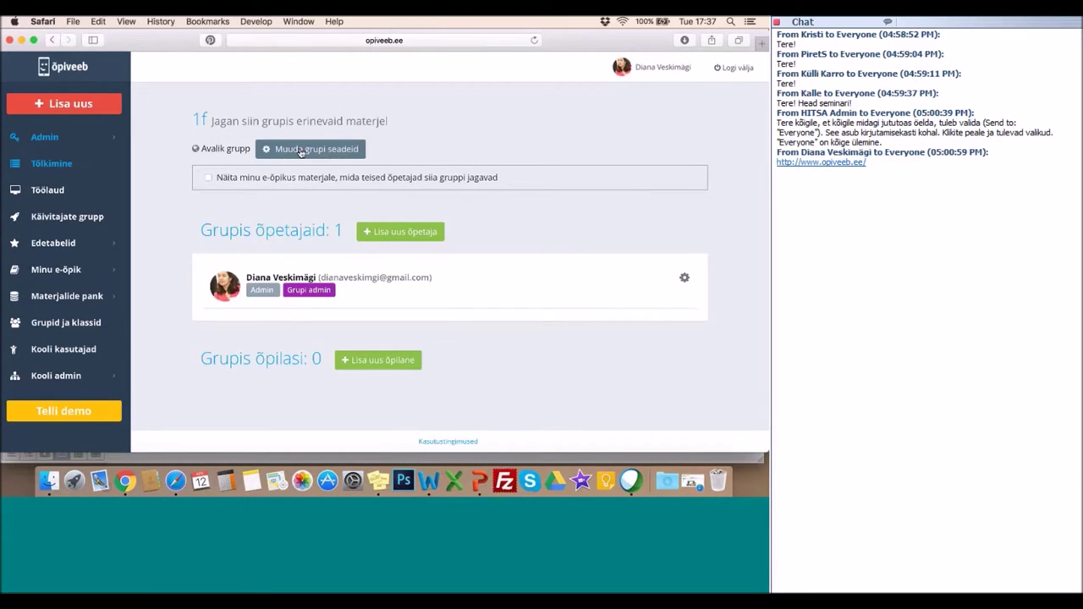
left_click(301, 152)
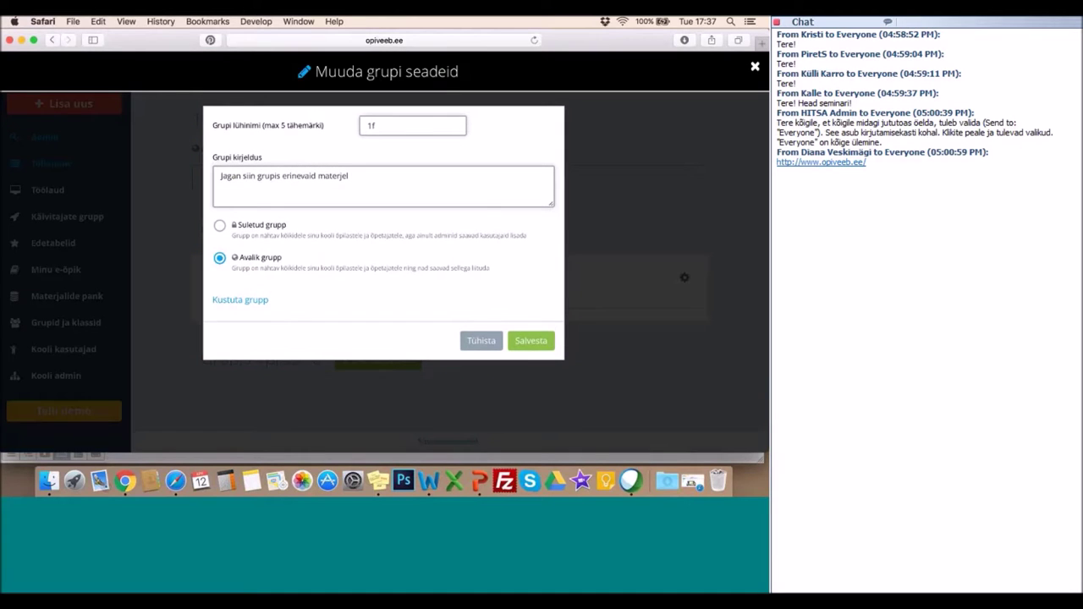
left_click(243, 302)
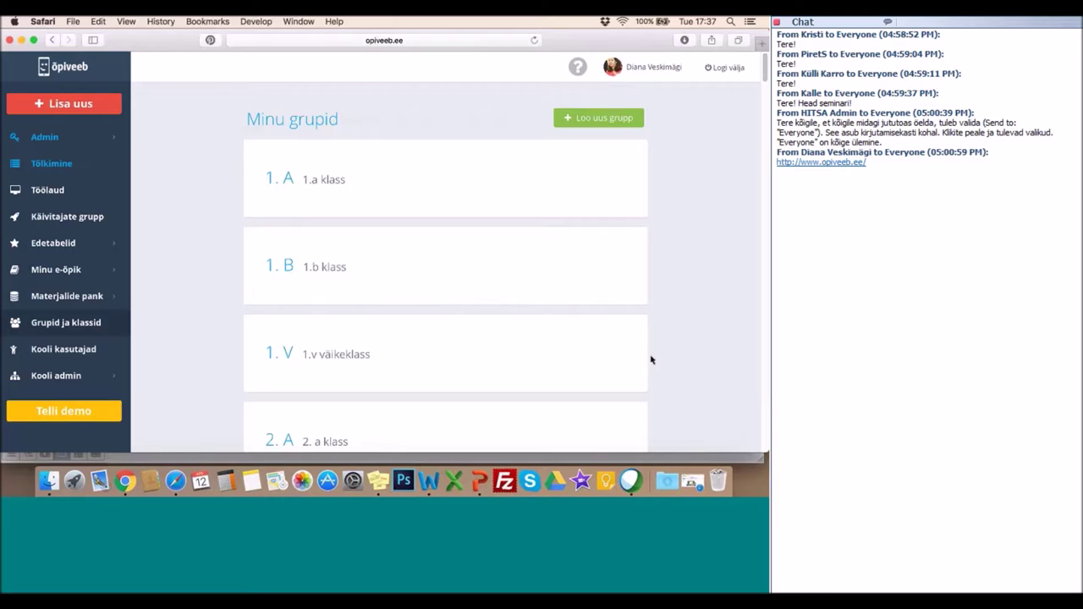
scroll(650, 360, "down", 5)
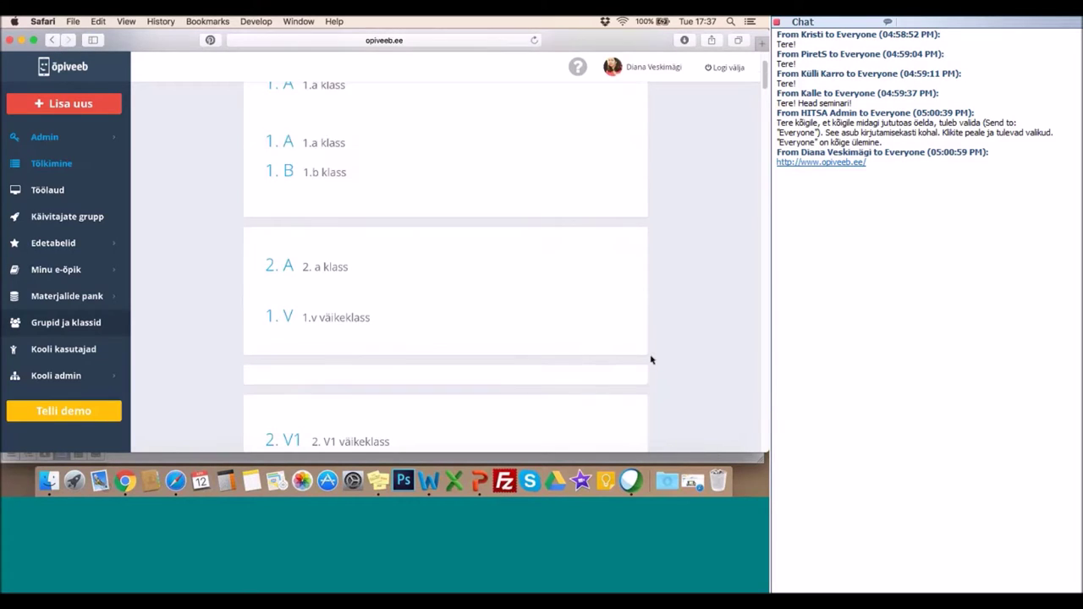
scroll(648, 358, "up", 3)
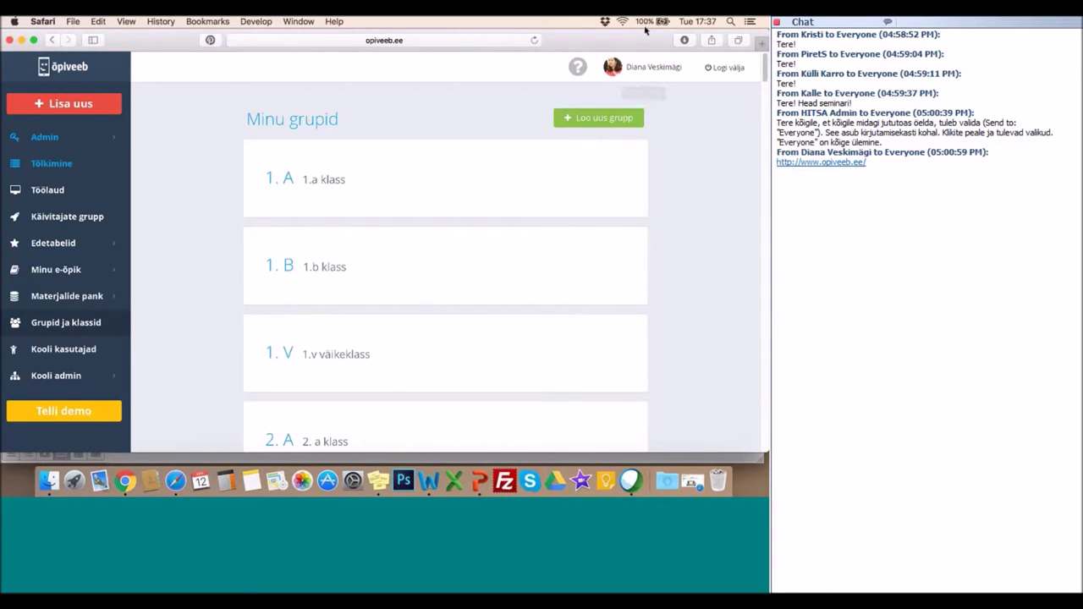
scroll(686, 266, "down", 1)
scroll(686, 265, "up", 1)
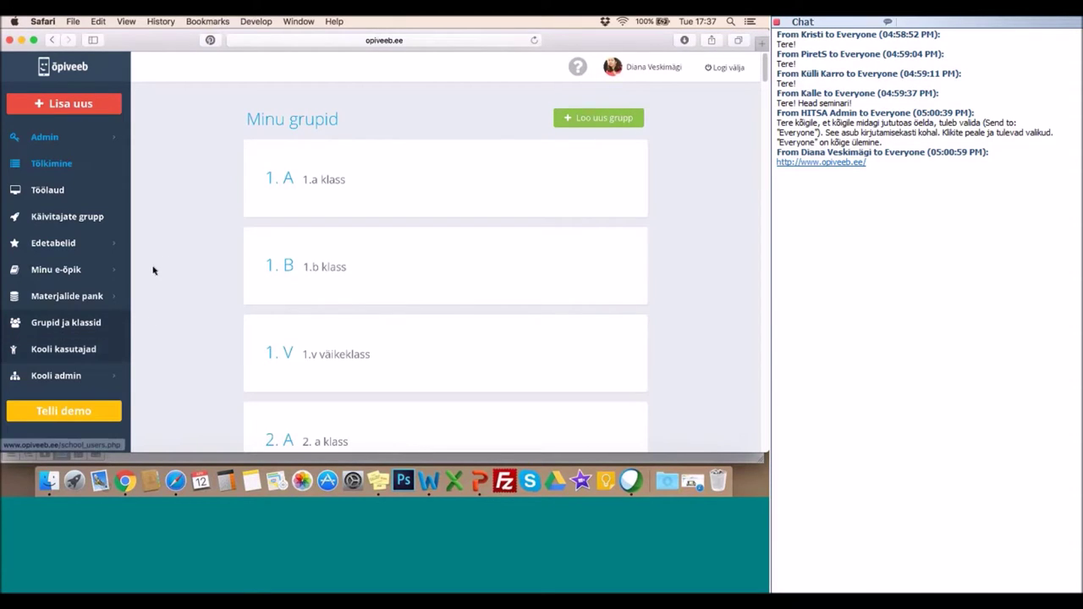
Open the school users' statistics and examine the added-materials chart and the table of teachers and students.
left_click(91, 349)
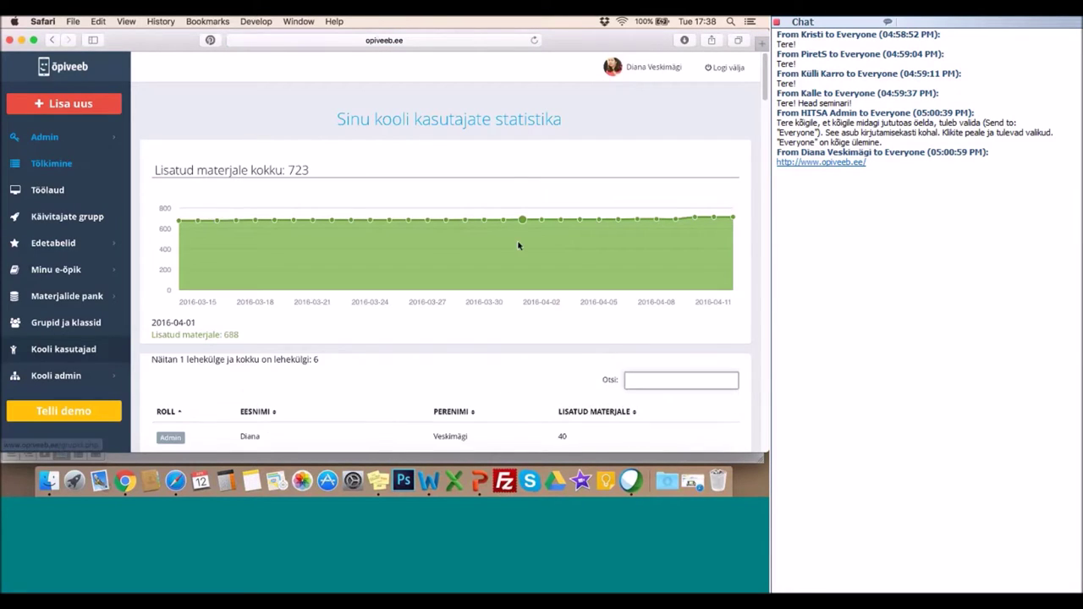
scroll(751, 220, "down", 1)
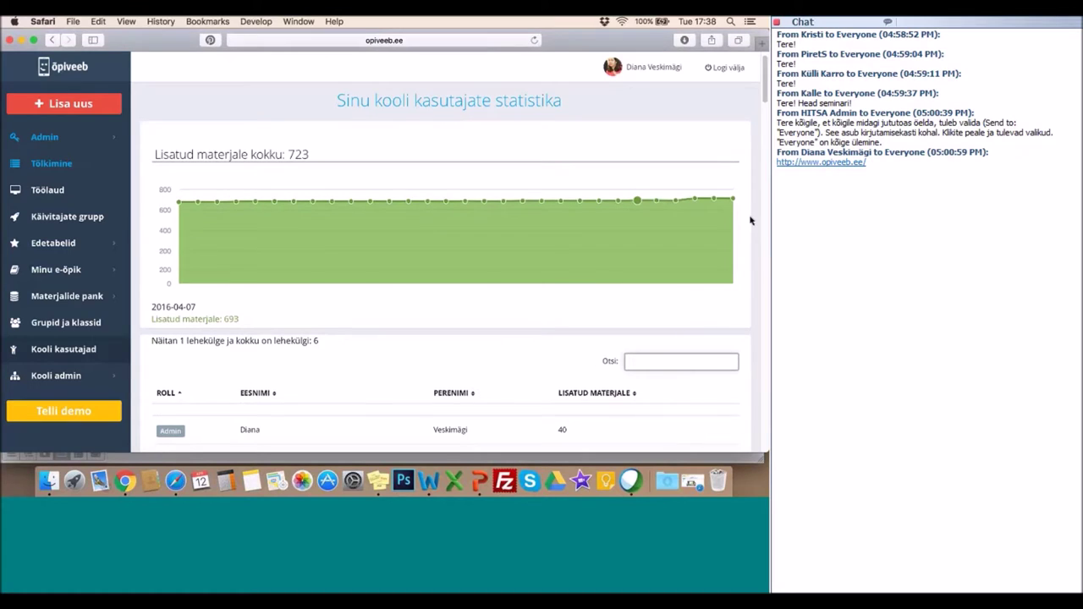
scroll(750, 220, "down", 5)
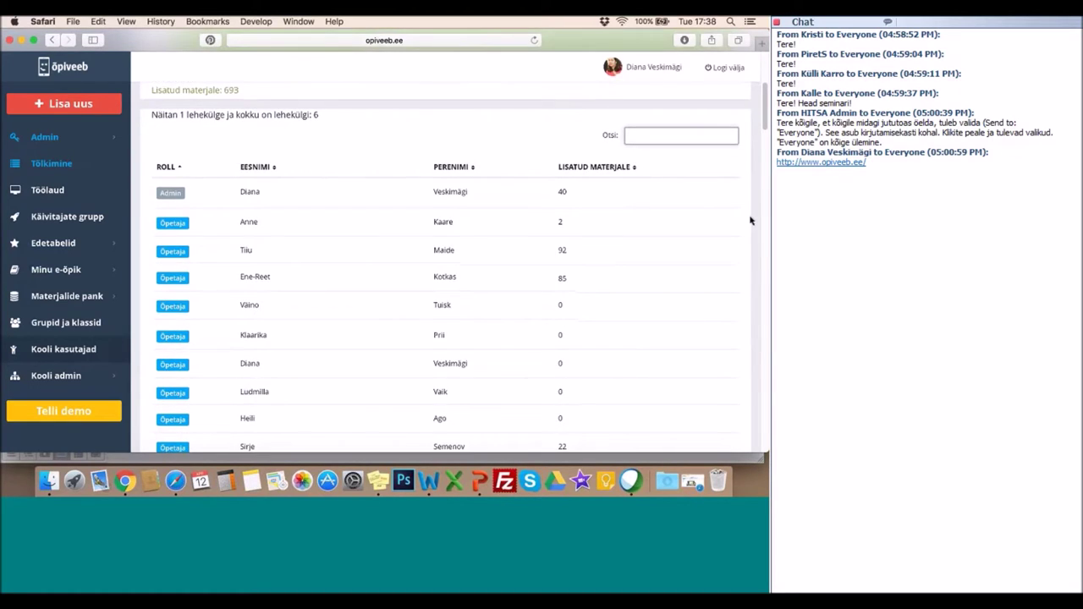
scroll(751, 220, "down", 5)
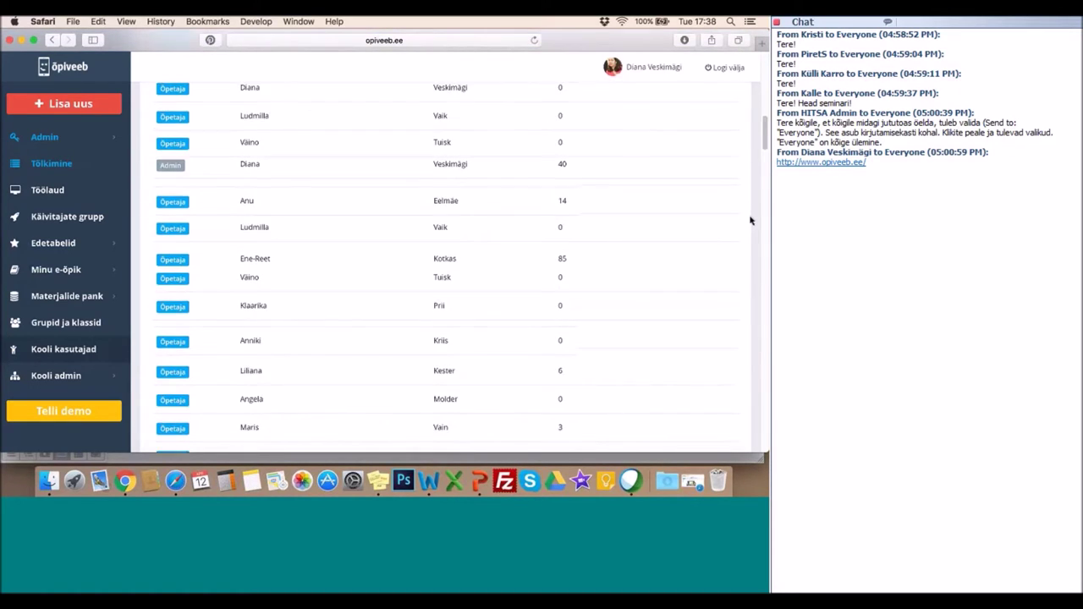
scroll(751, 220, "down", 10)
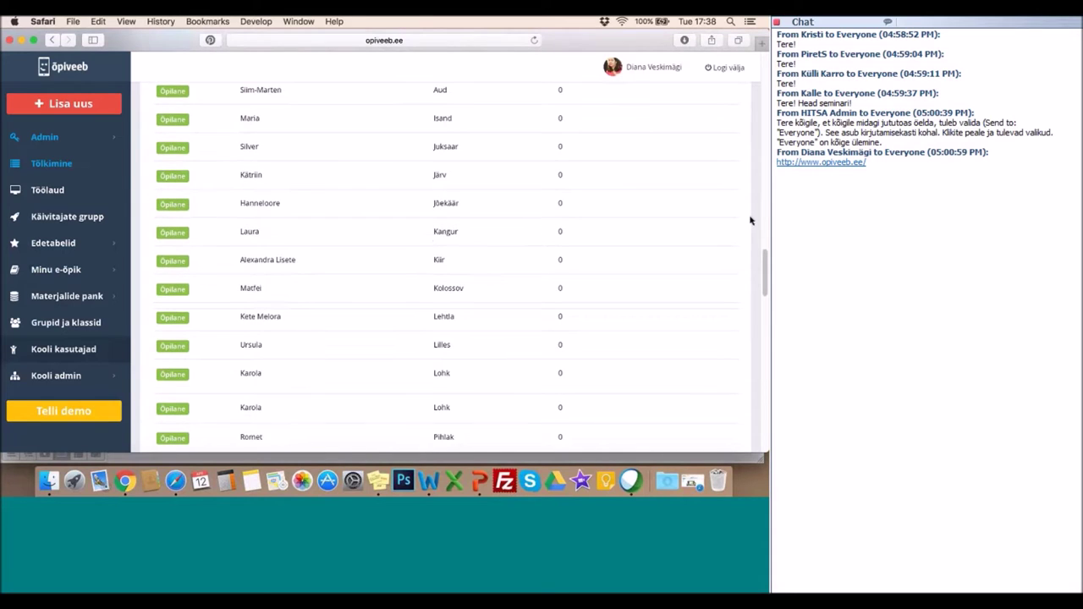
scroll(751, 220, "up", 10)
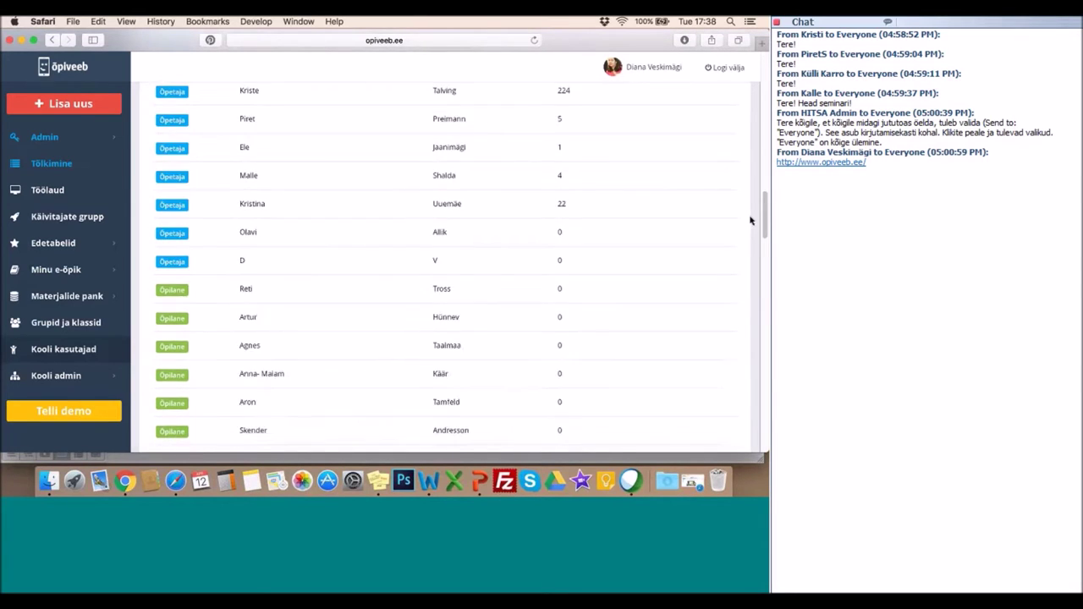
scroll(751, 220, "up", 15)
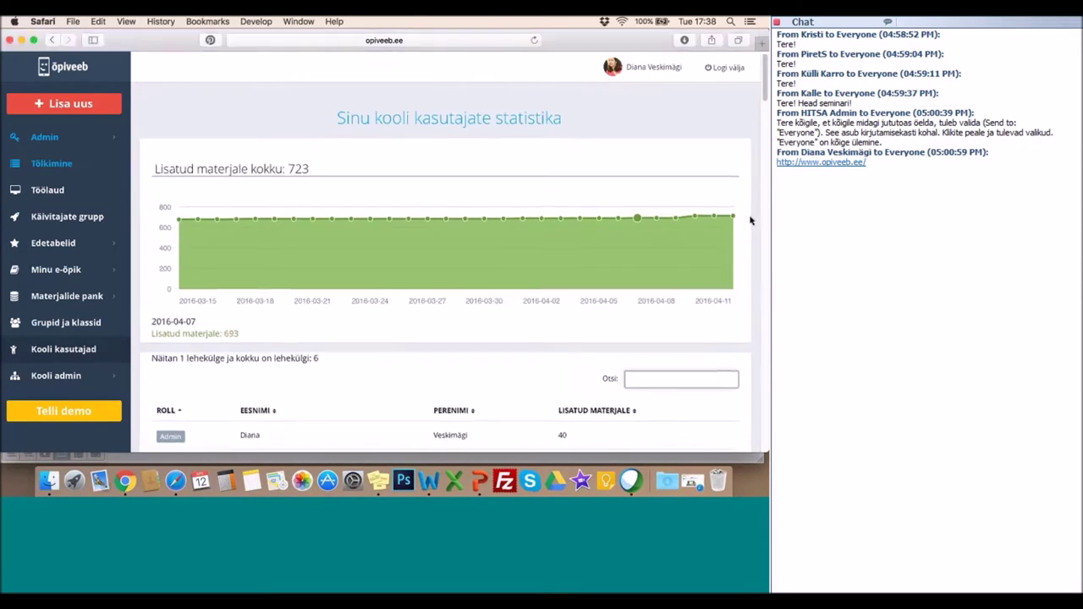
scroll(750, 220, "up", 2)
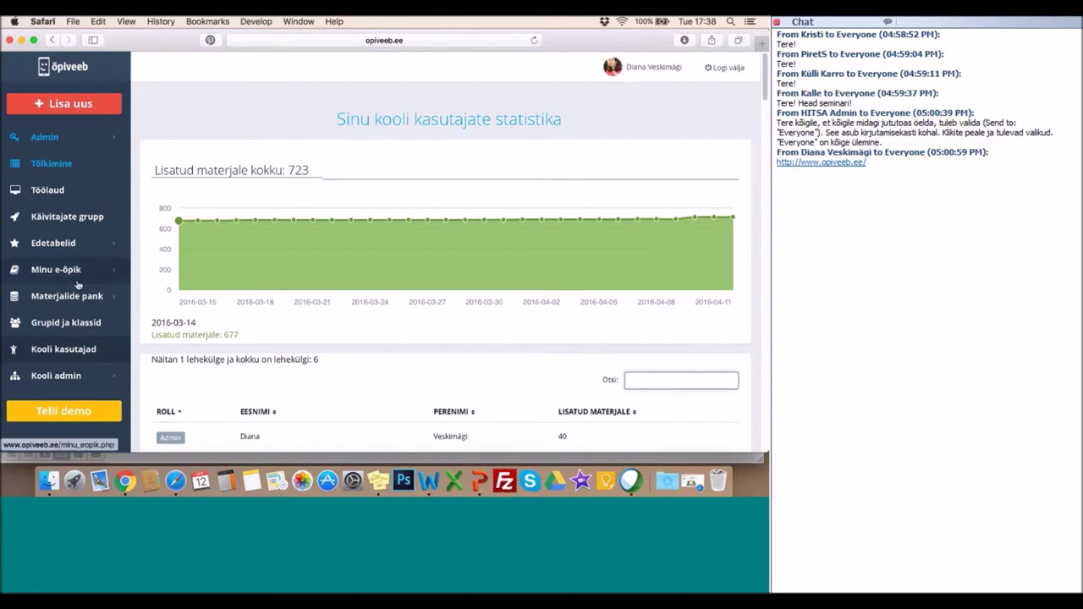
Open the 1.a klass group and make the first student in its student list a group admin.
left_click(82, 325)
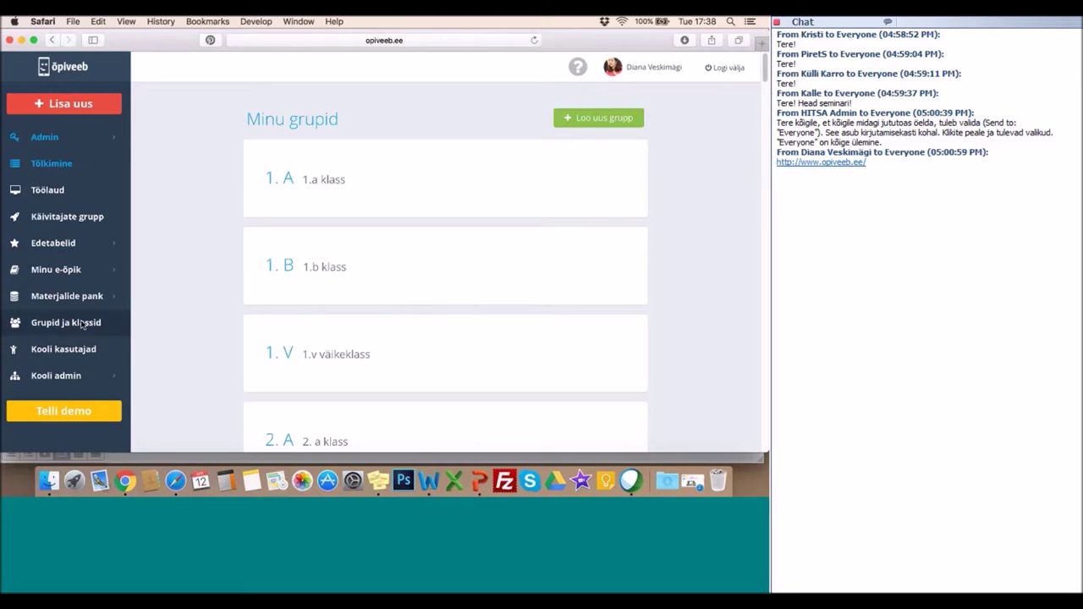
left_click(329, 192)
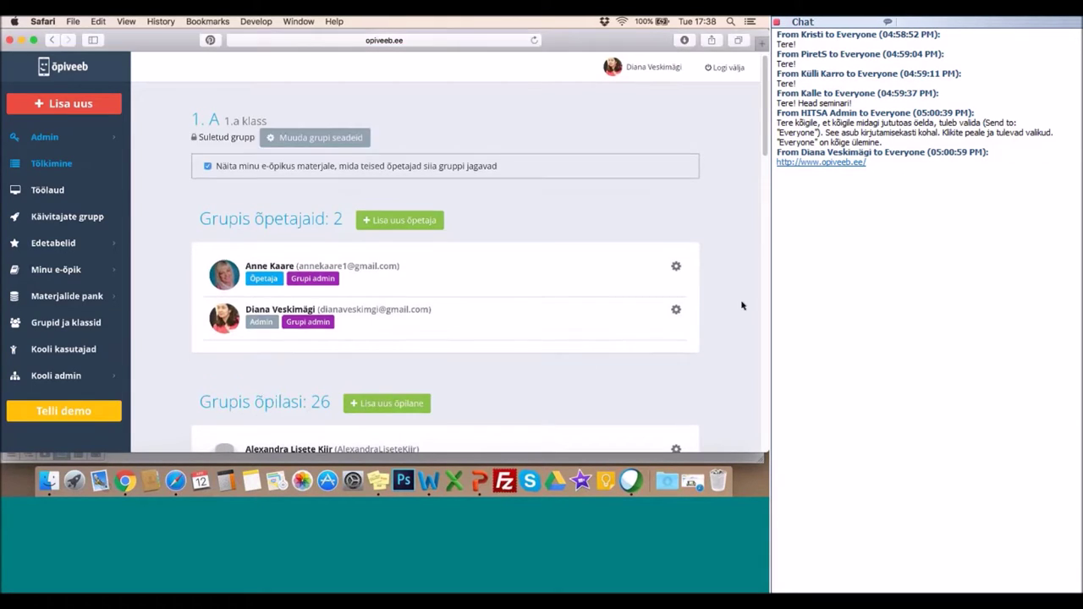
scroll(741, 305, "down", 5)
left_click(676, 155)
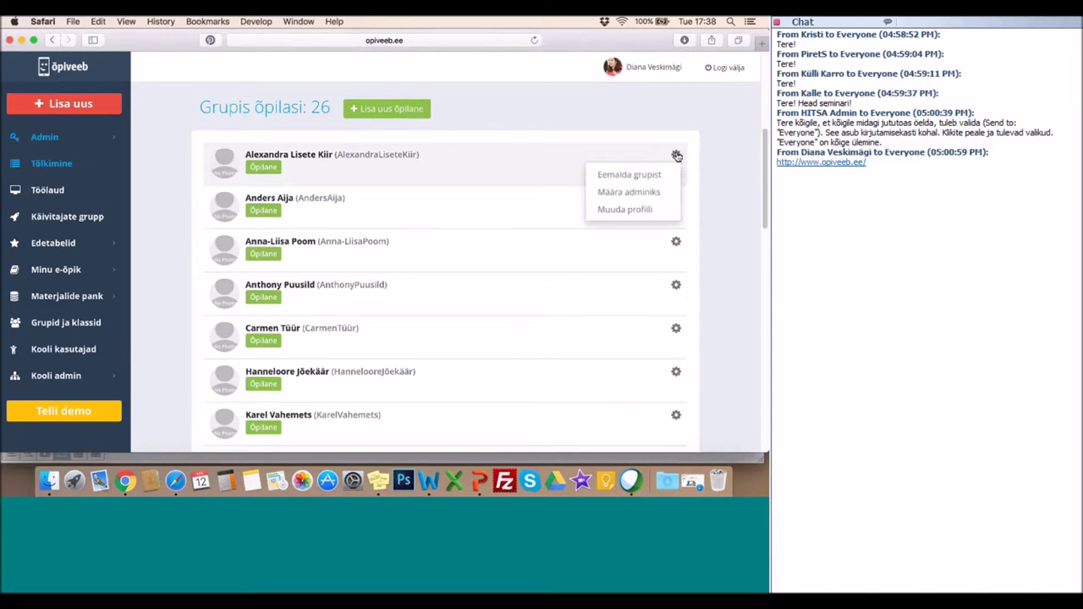
left_click(644, 194)
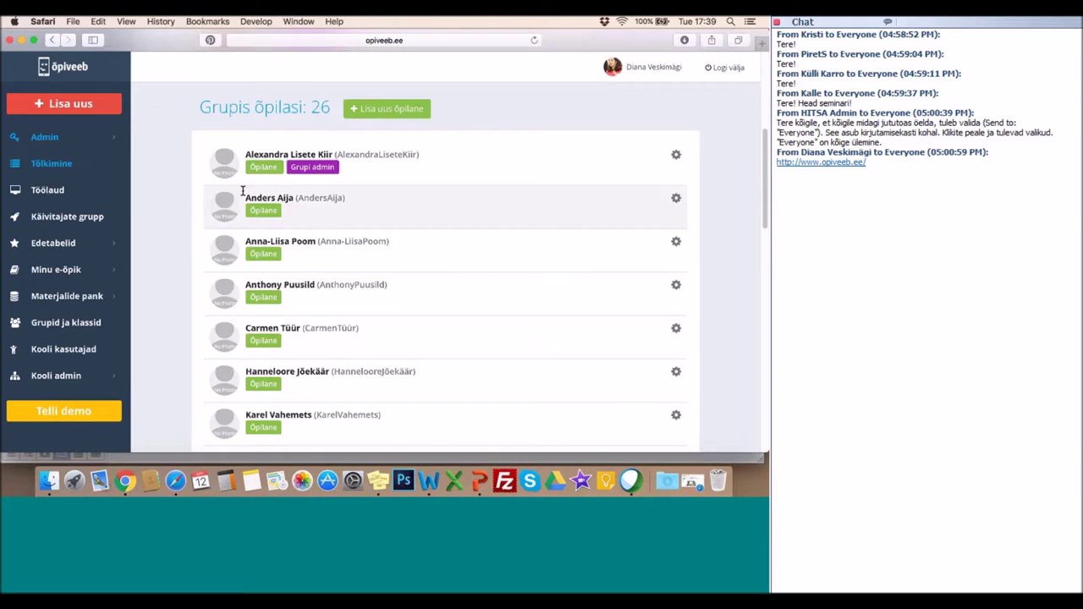
Look through the subject and school-stage topics of the Materjalide pank and collapse the list again.
left_click(109, 300)
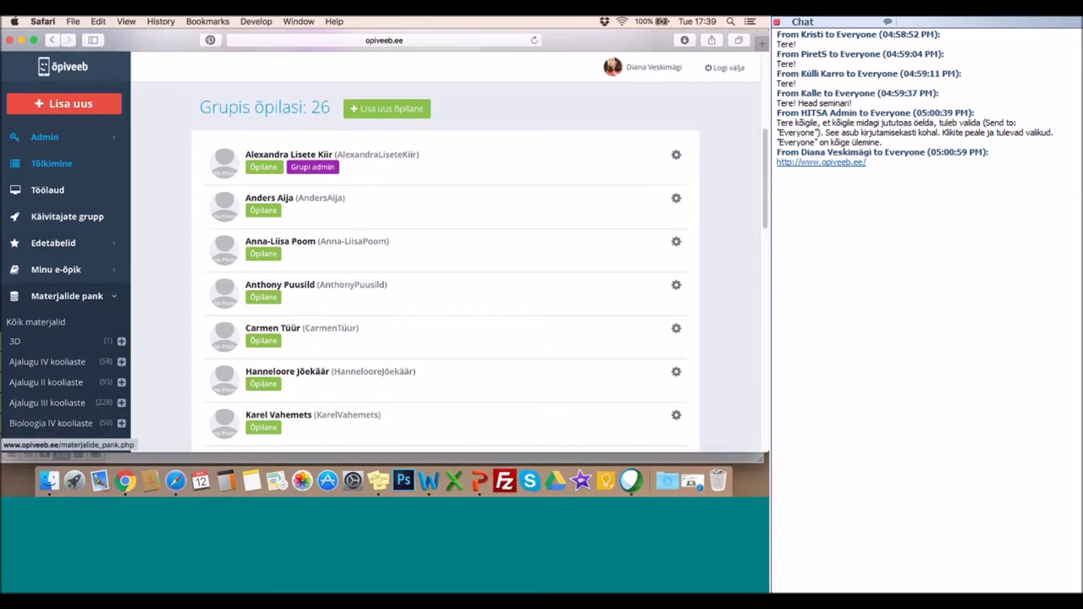
scroll(73, 398, "down", 3)
scroll(72, 401, "down", 5)
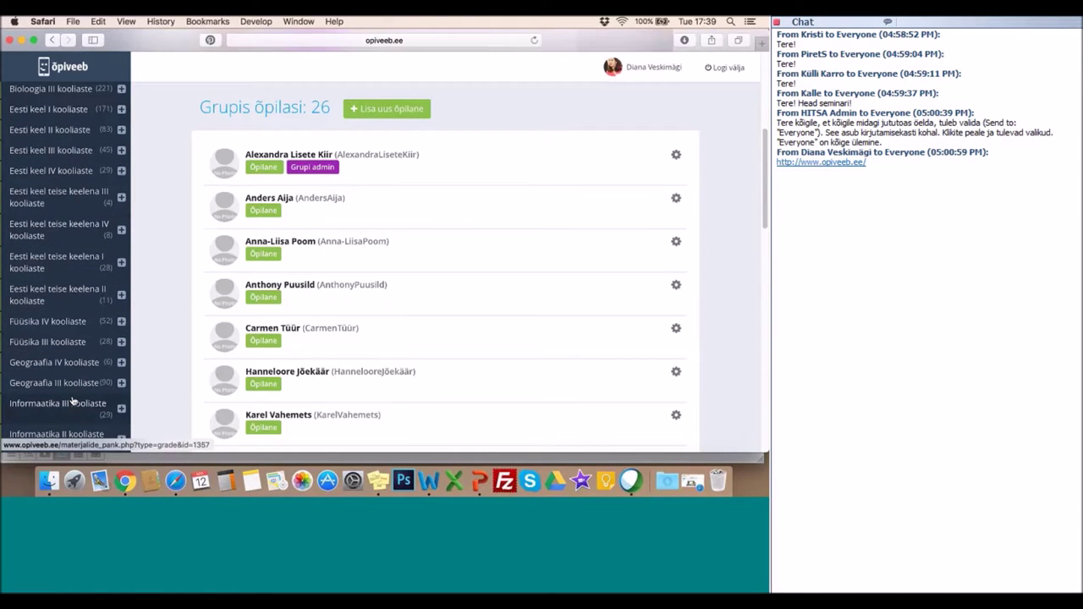
scroll(65, 237, "up", 1)
scroll(64, 237, "up", 8)
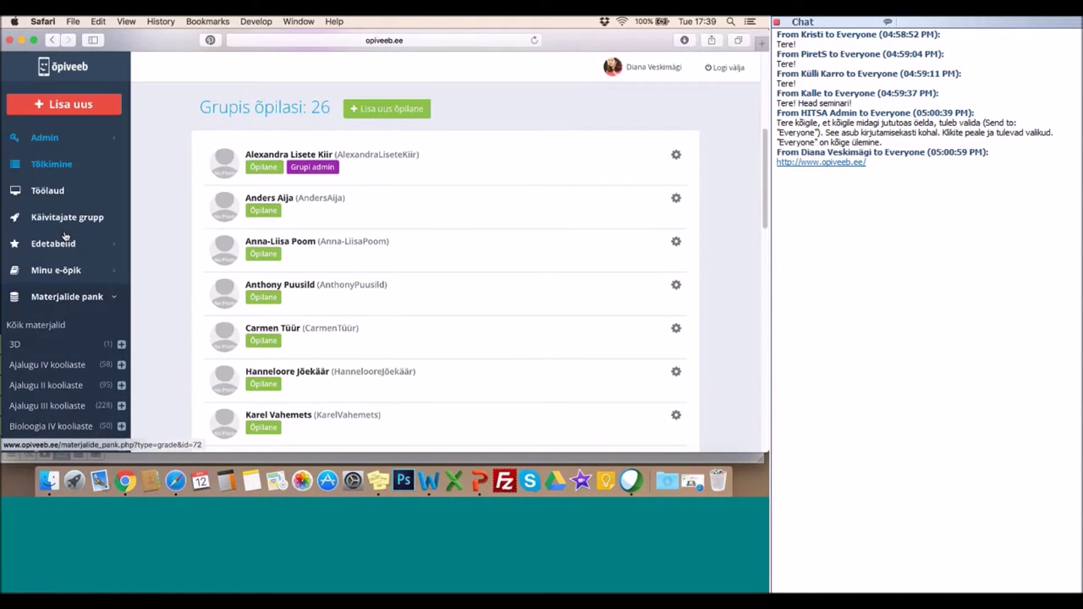
left_click(114, 303)
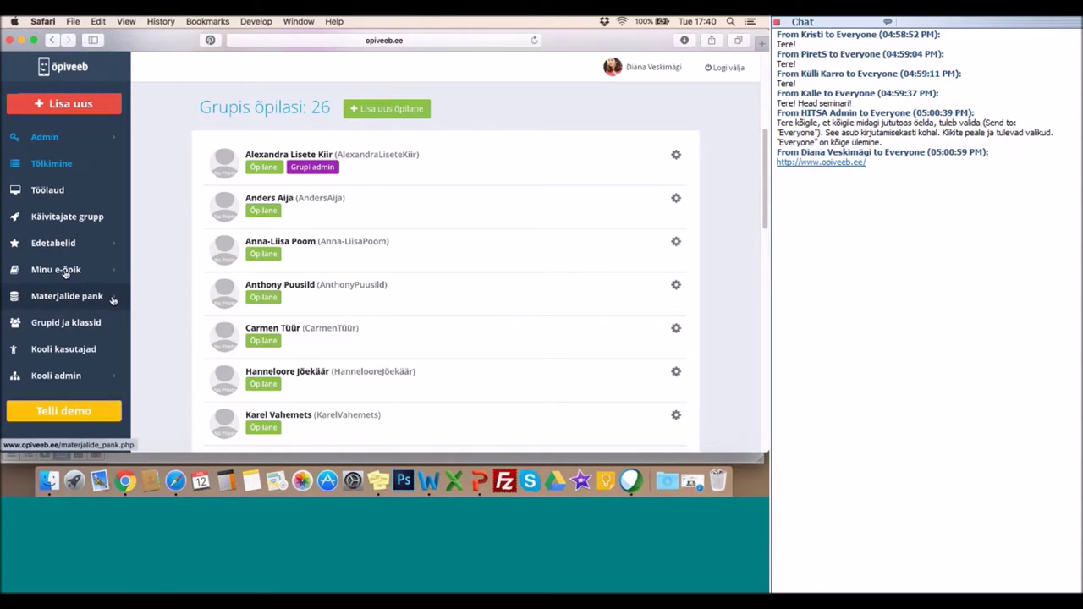
Show all materials in Minu e-õpik along with its topic list and collapse the topic list again.
left_click(48, 276)
left_click(45, 296)
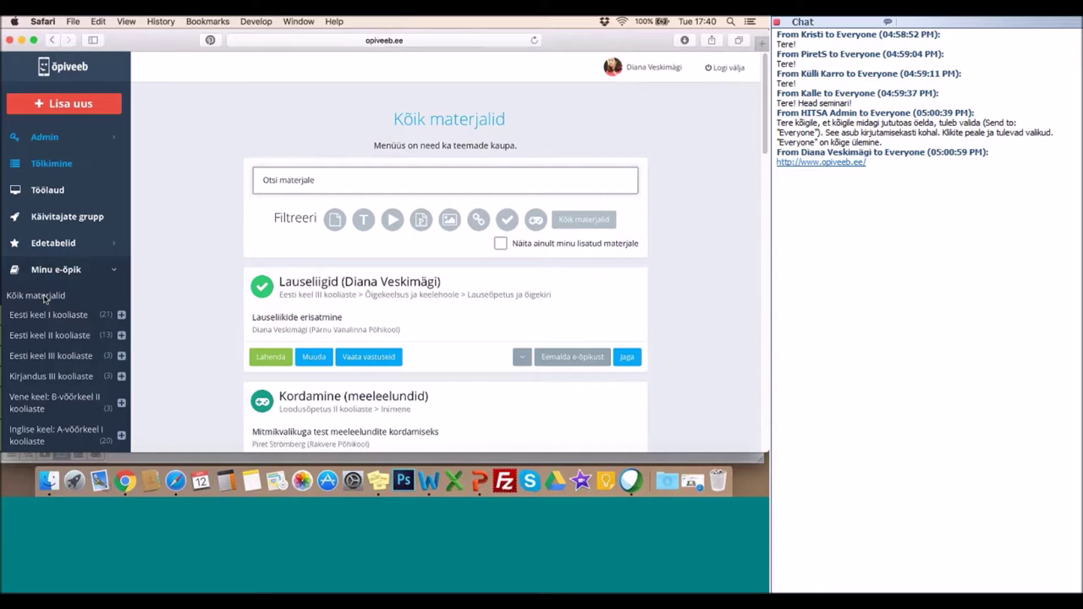
left_click(113, 273)
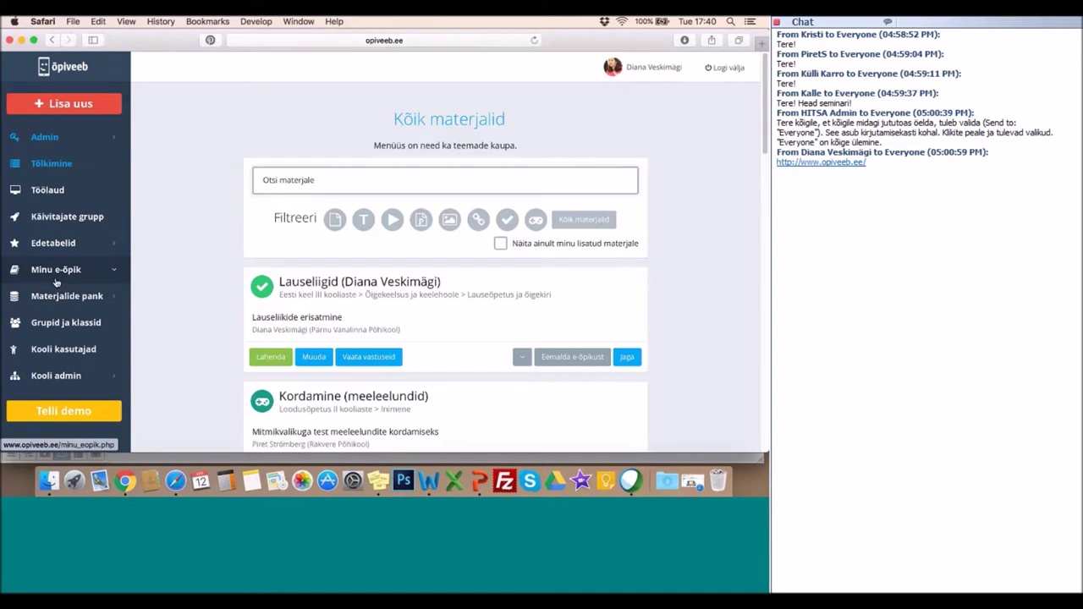
Open the groups and classes page and look through the own groups down to the school's other groups.
left_click(65, 331)
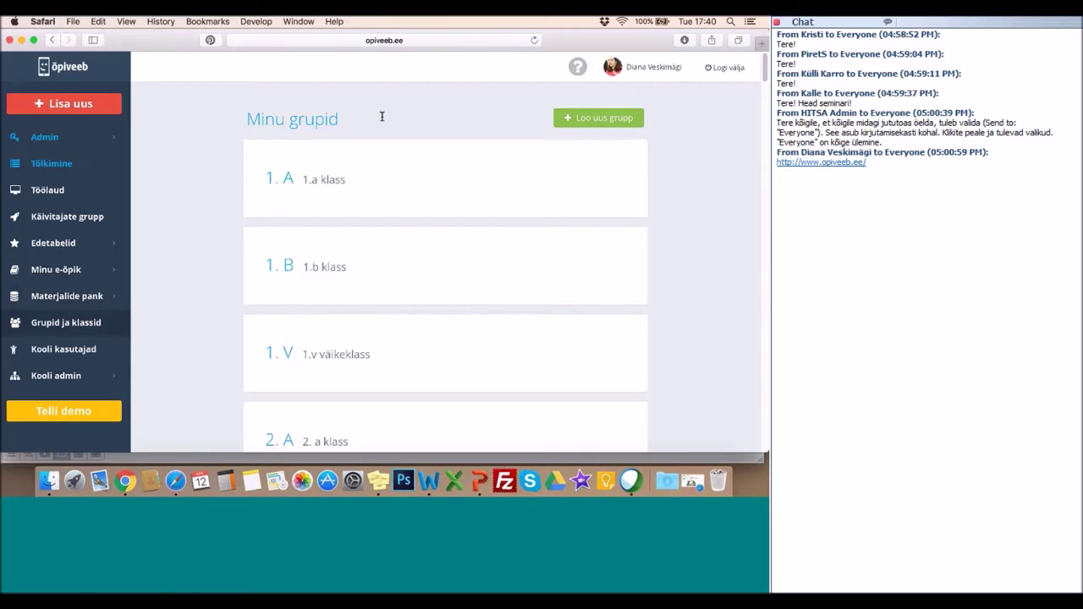
scroll(669, 371, "down", 10)
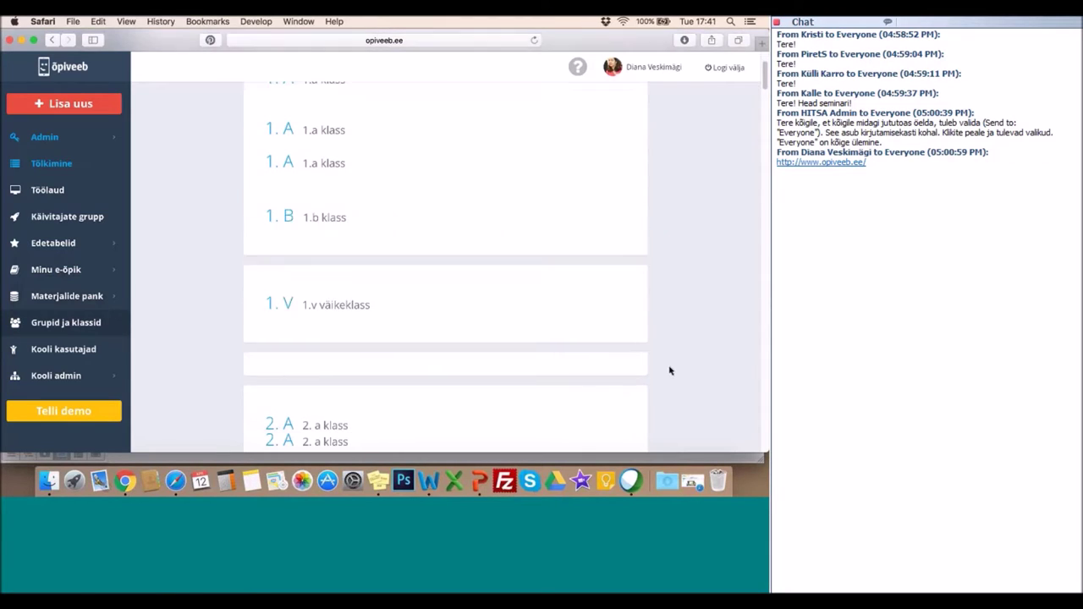
scroll(670, 370, "down", 10)
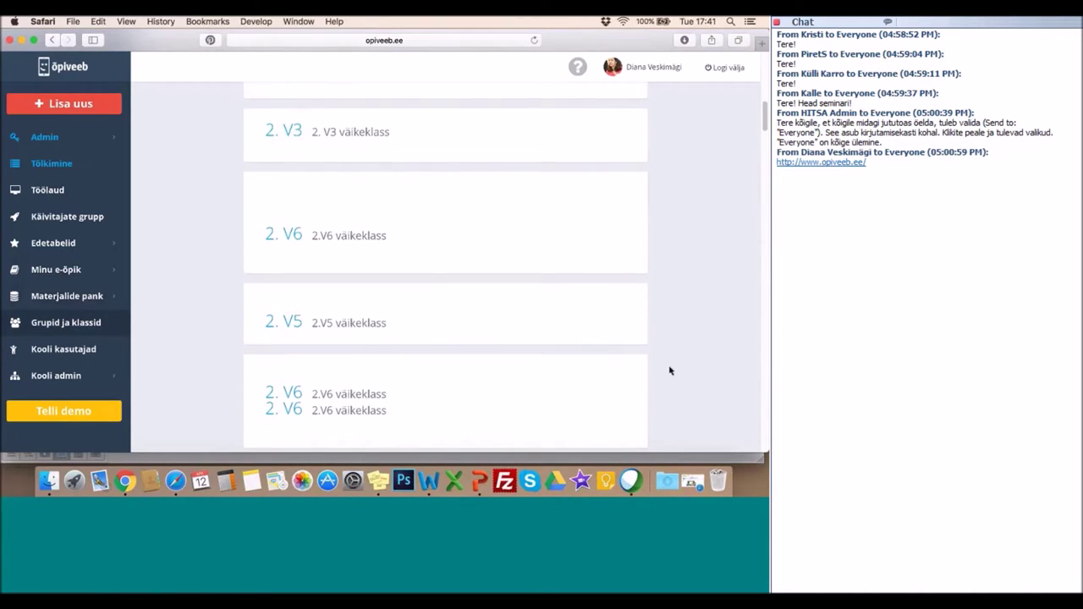
scroll(669, 371, "down", 10)
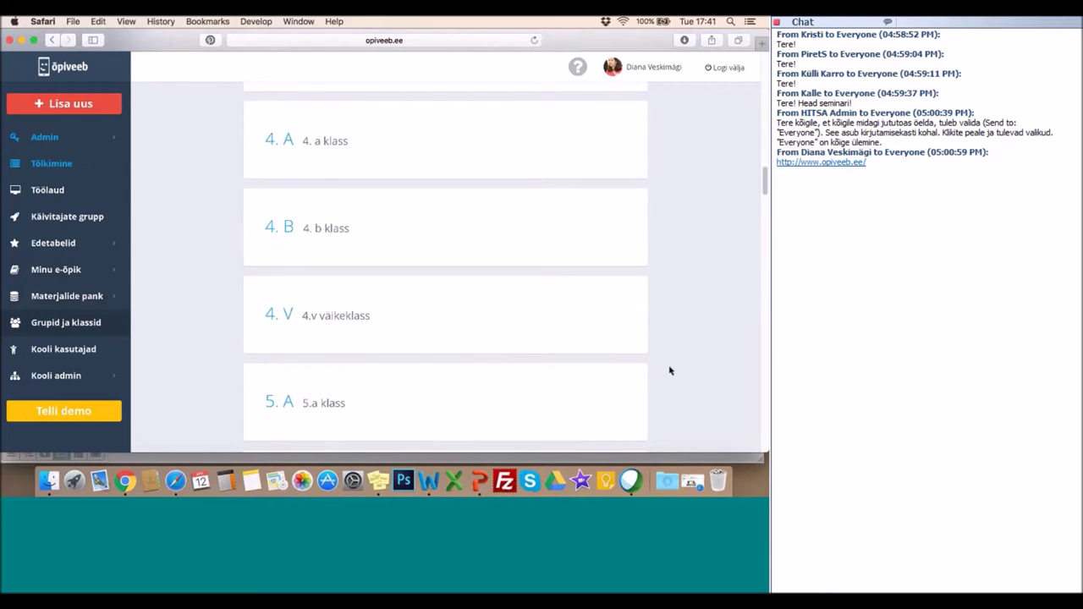
scroll(669, 371, "down", 10)
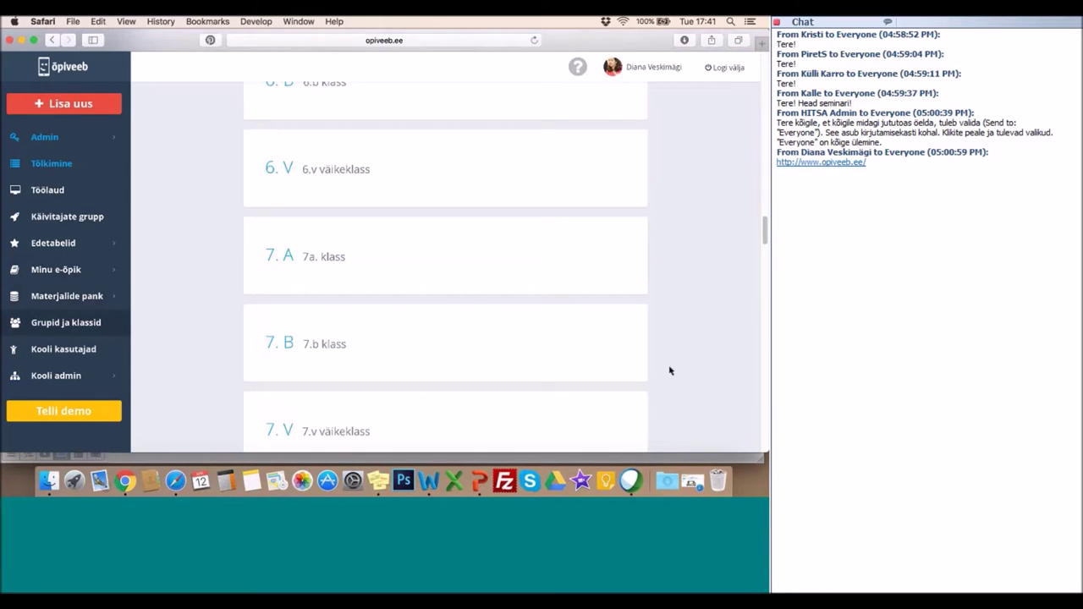
scroll(670, 371, "down", 10)
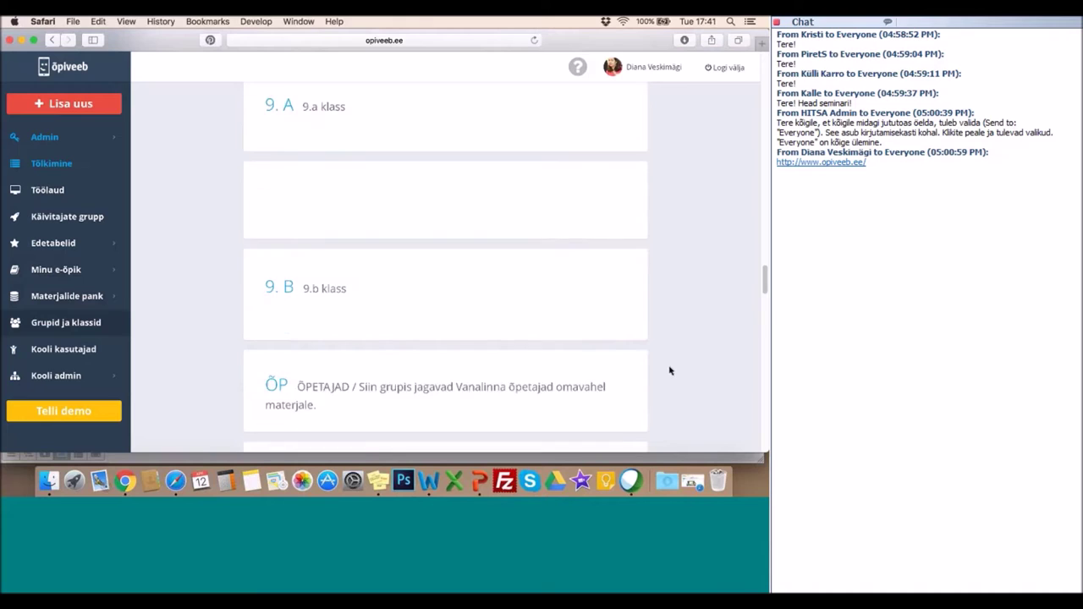
scroll(670, 371, "down", 4)
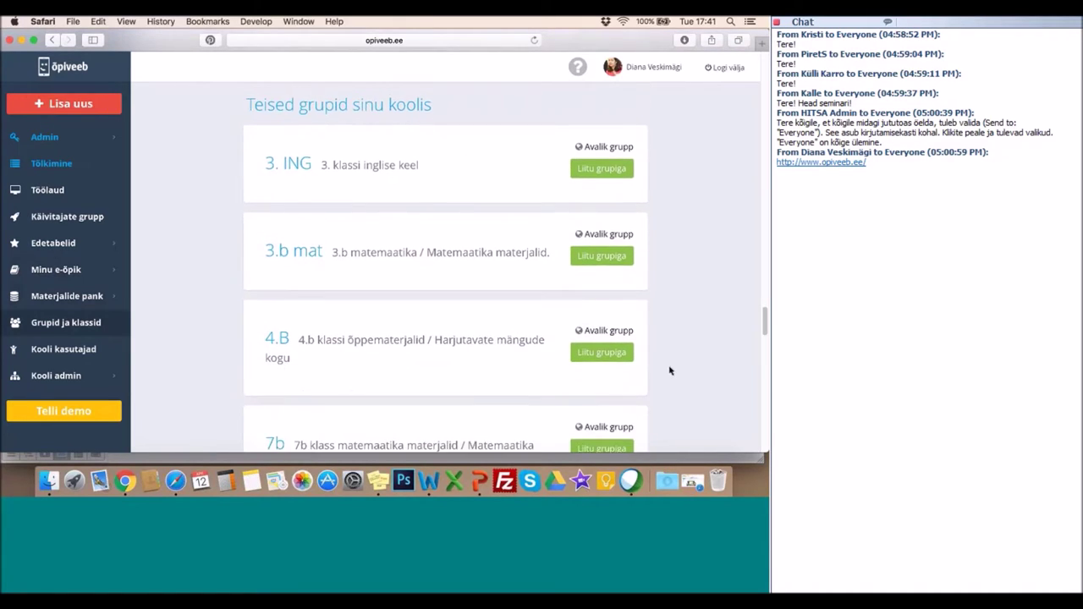
Examine the joining options of the school's other public and closed groups, declining the incoming phone call.
scroll(669, 371, "up", 1)
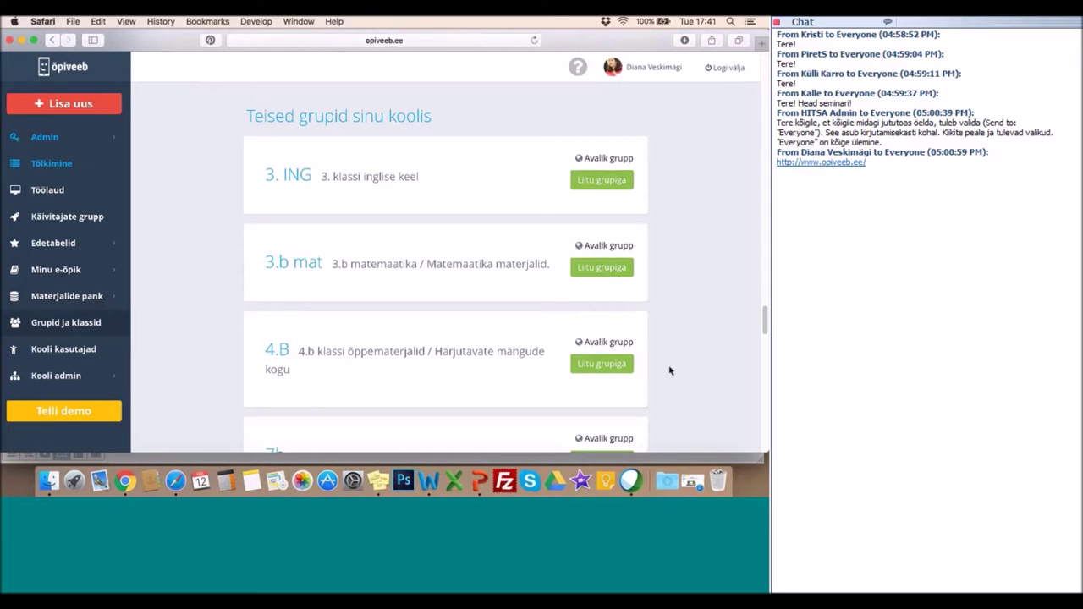
scroll(669, 370, "down", 1)
scroll(670, 371, "down", 1)
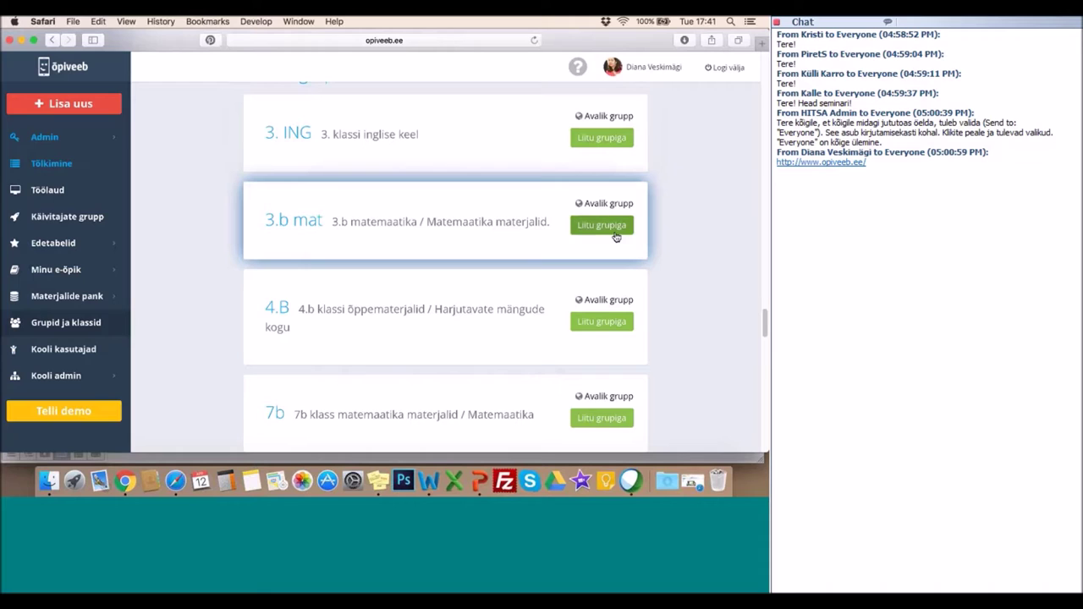
scroll(689, 315, "down", 5)
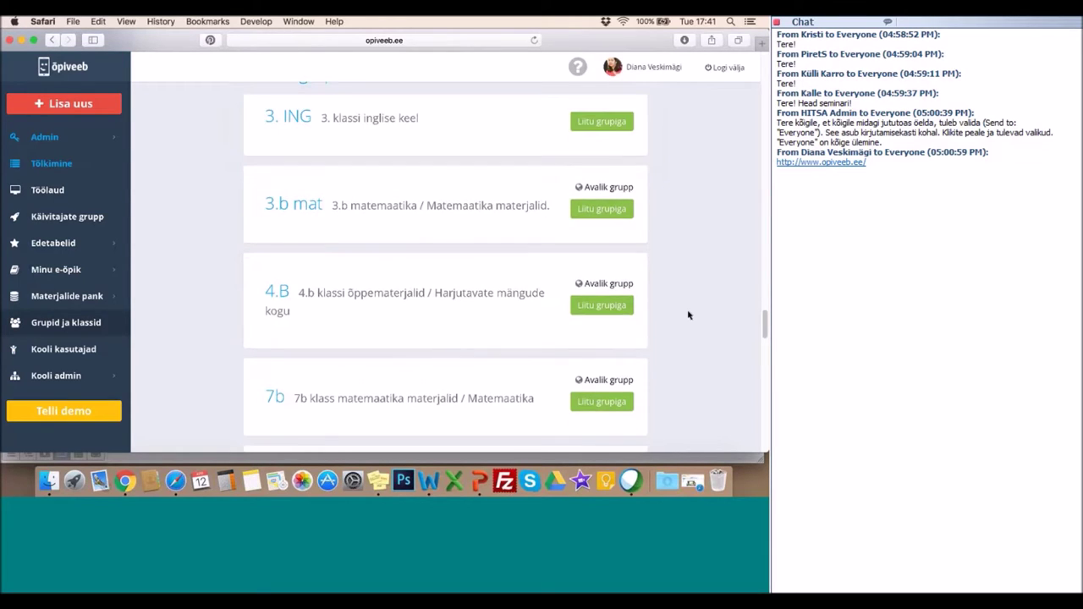
scroll(689, 315, "down", 3)
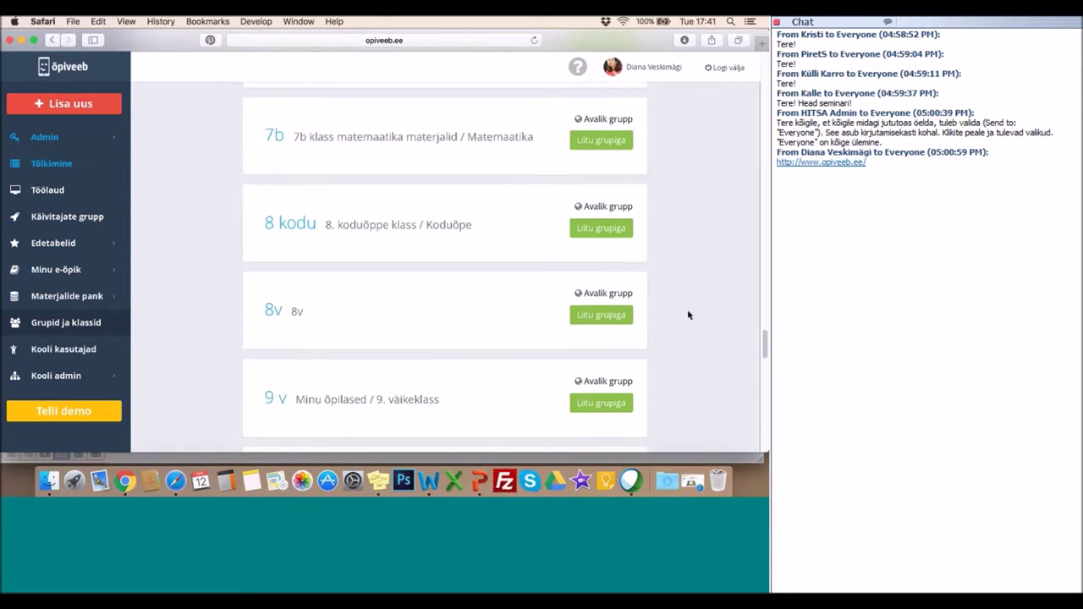
scroll(689, 315, "down", 6)
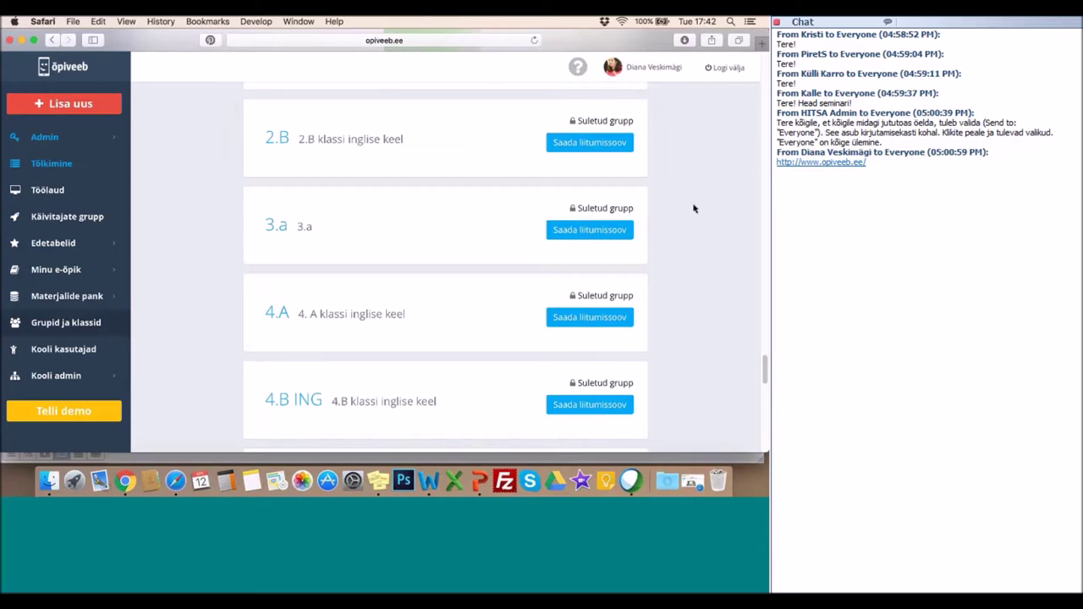
scroll(694, 208, "down", 5)
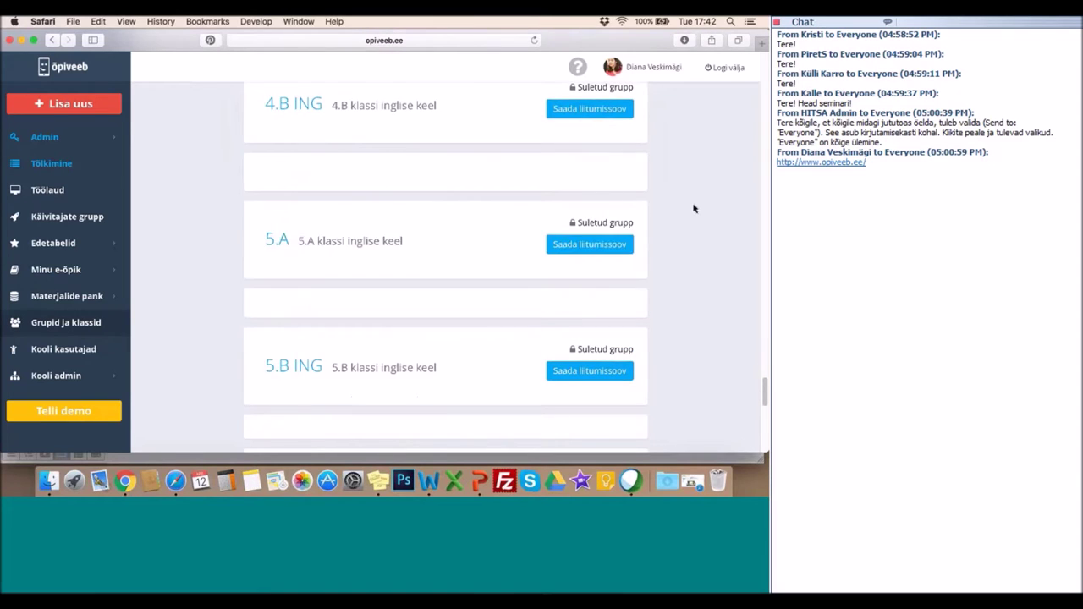
scroll(694, 208, "down", 10)
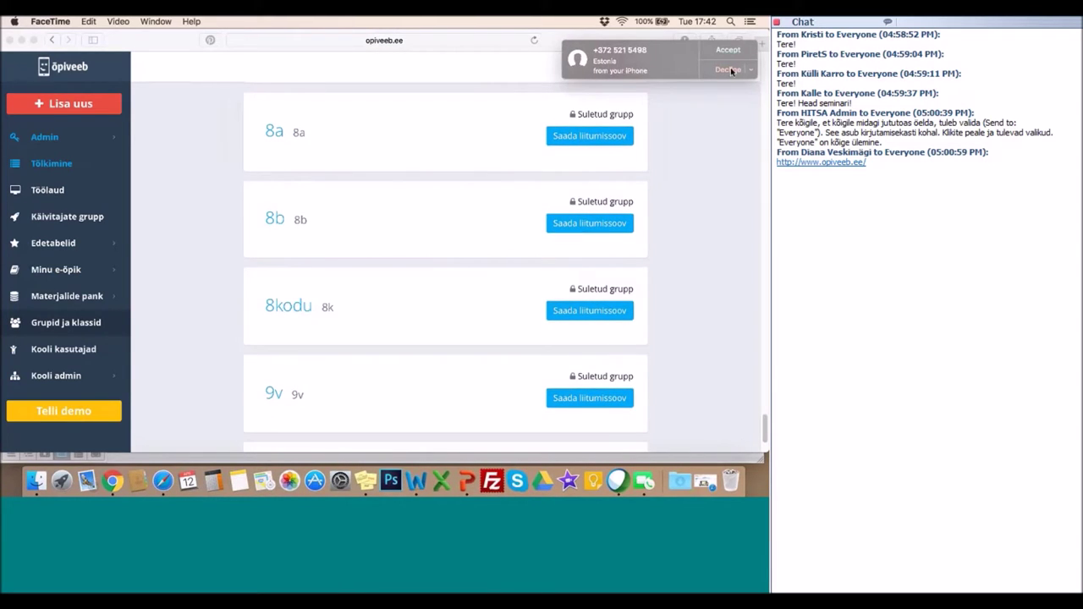
left_click(729, 70)
scroll(681, 299, "down", 3)
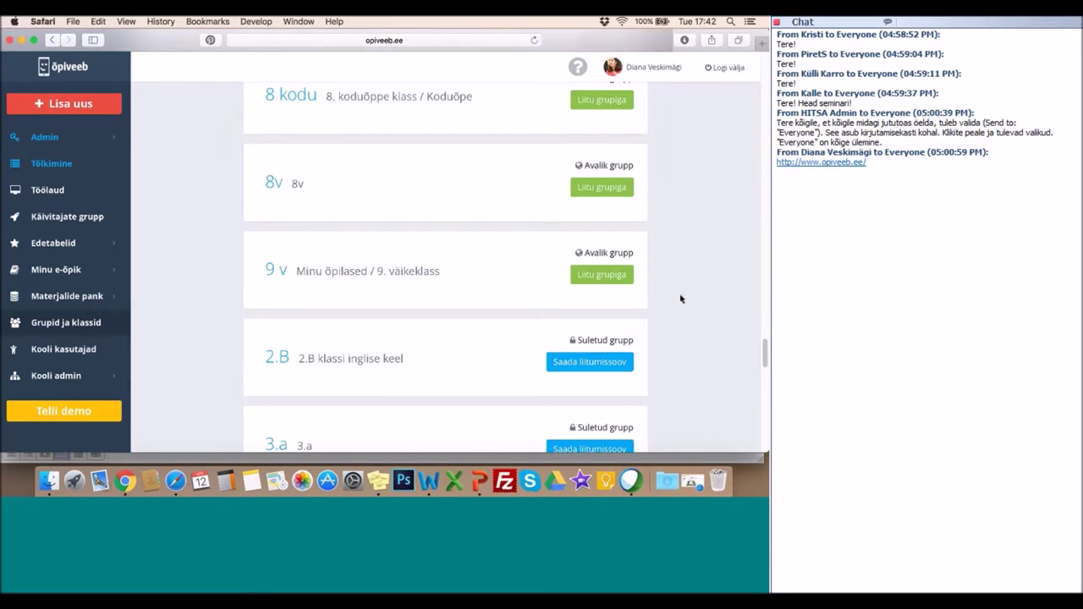
Join the public group 8 kodu and open it from the list of own groups.
scroll(681, 298, "up", 2)
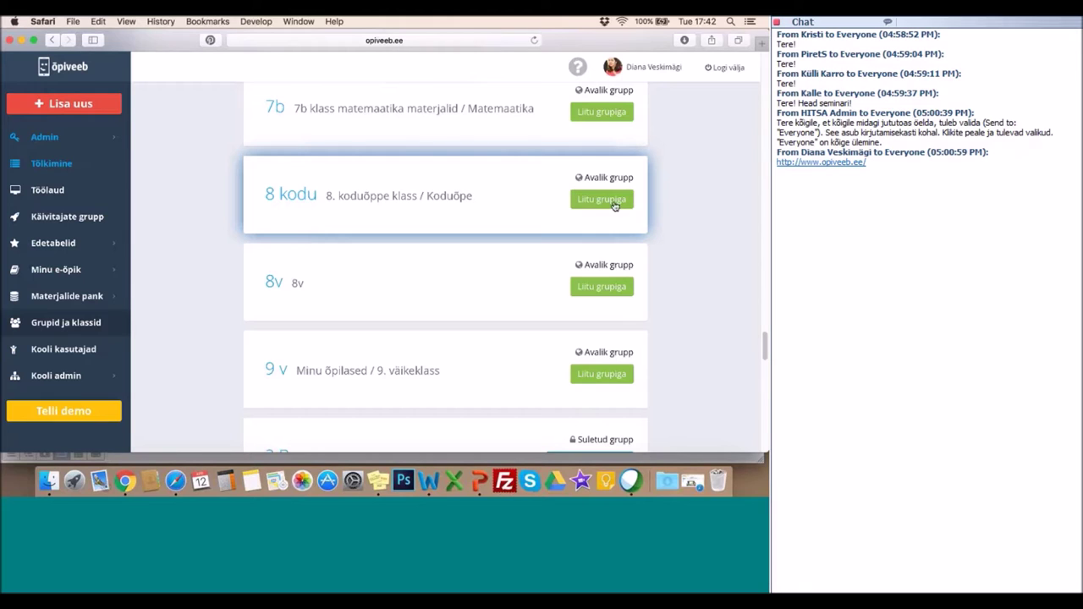
scroll(616, 207, "up", 10)
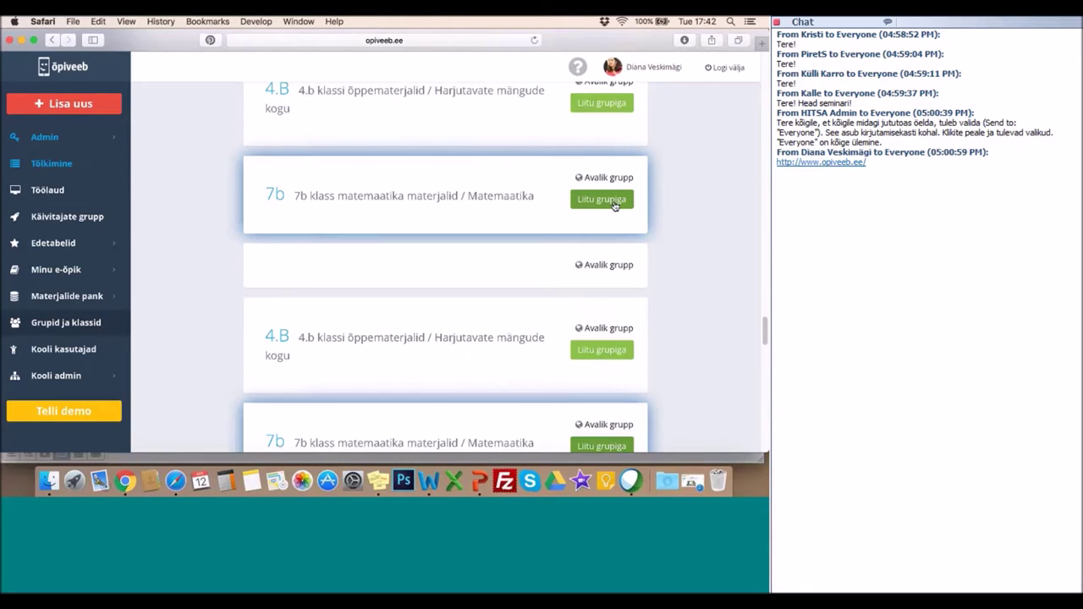
scroll(615, 206, "up", 10)
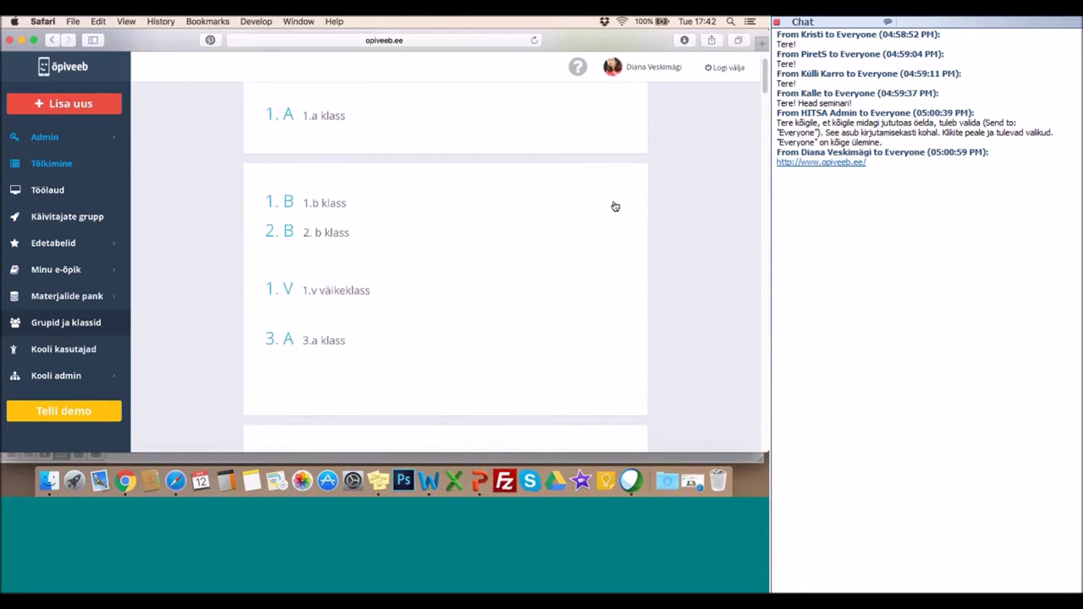
left_click(361, 188)
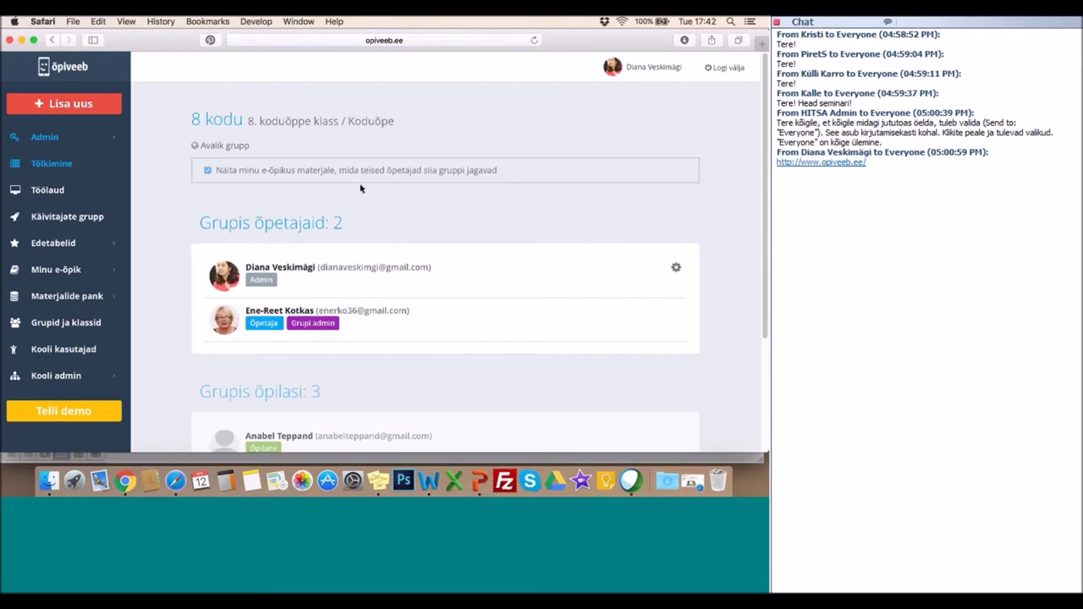
Review the teachers and students of the 8 kodu group and leave the group.
scroll(746, 398, "down", 5)
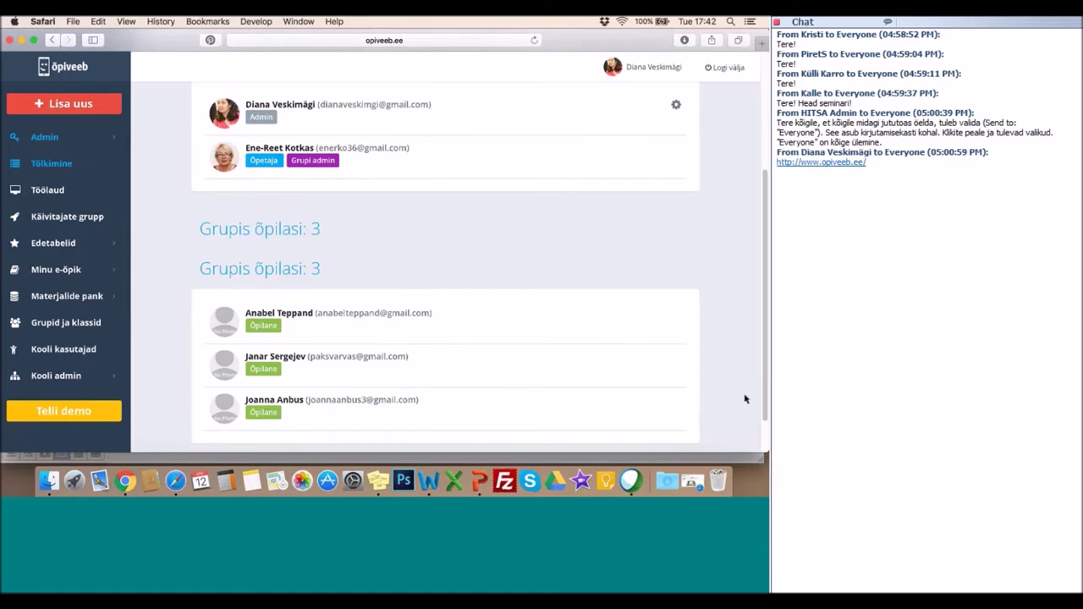
scroll(745, 398, "up", 5)
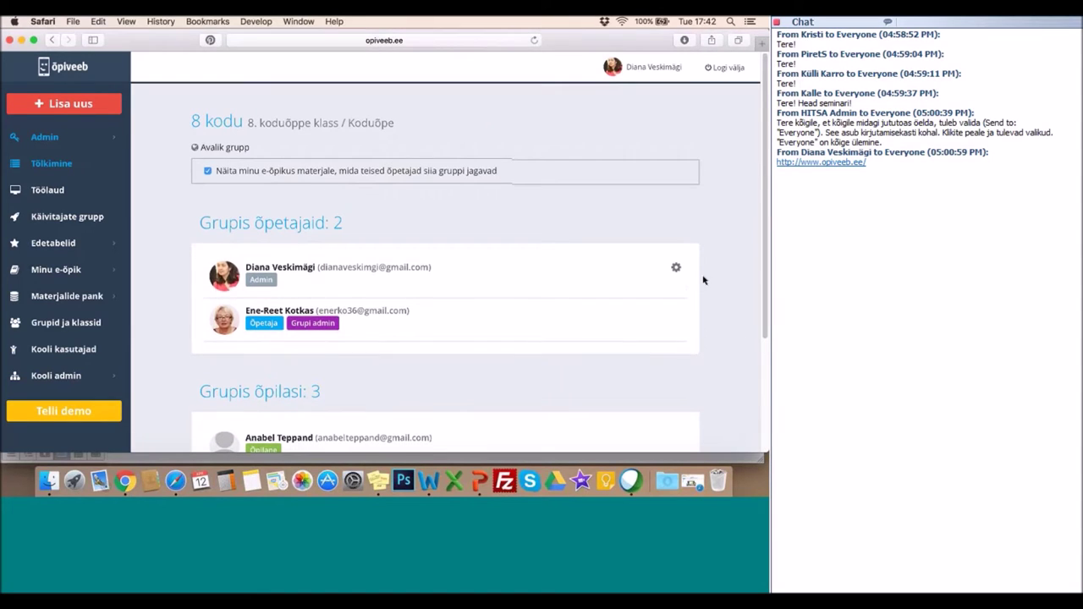
left_click(677, 269)
left_click(624, 287)
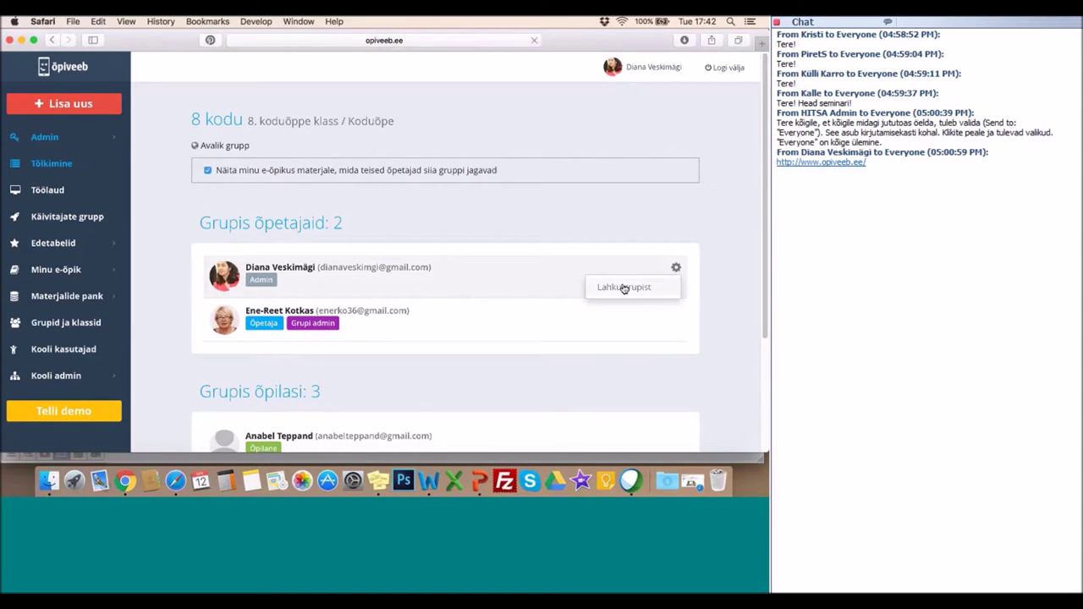